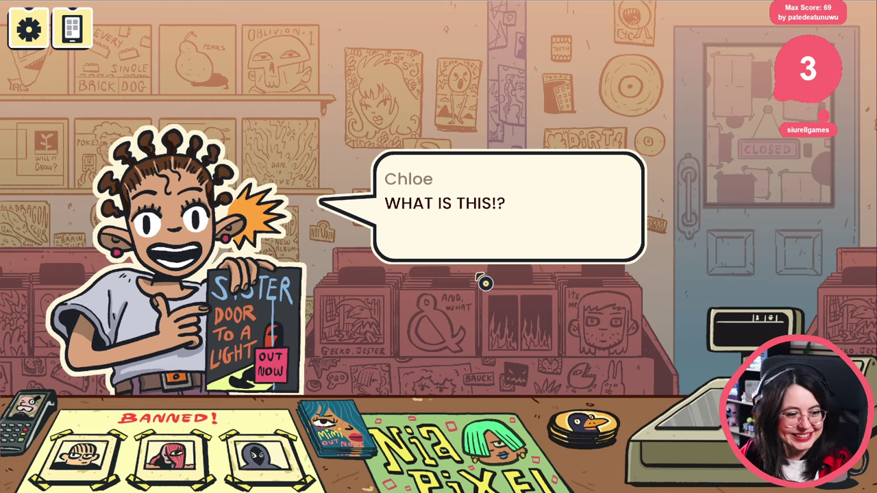
Advance the teen customer's request for the Sister record until 'Look for record.' and 'Say it again?' appear.
{"action": "left_click", "coordinate": [353, 253]}
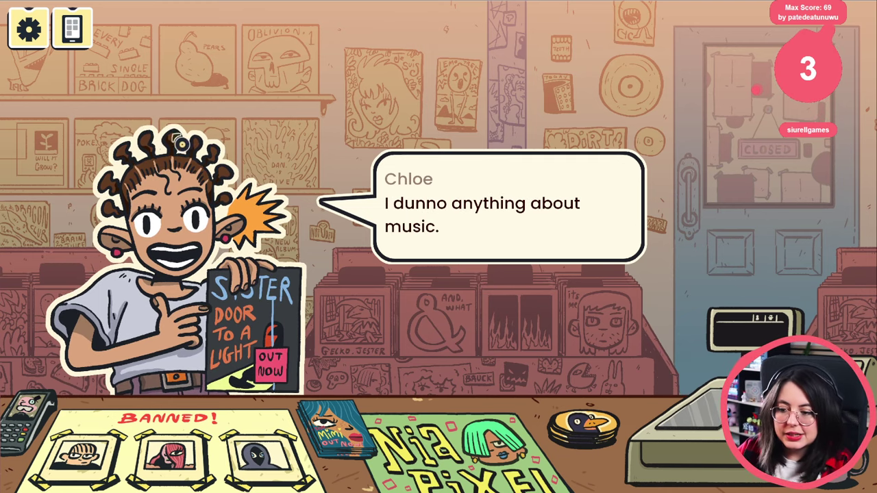
{"action": "left_click", "coordinate": [559, 301]}
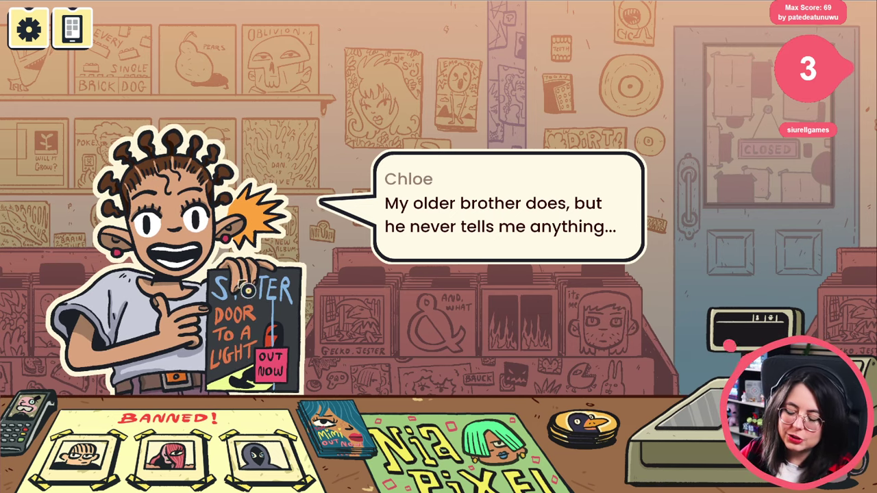
{"action": "left_click", "coordinate": [409, 327]}
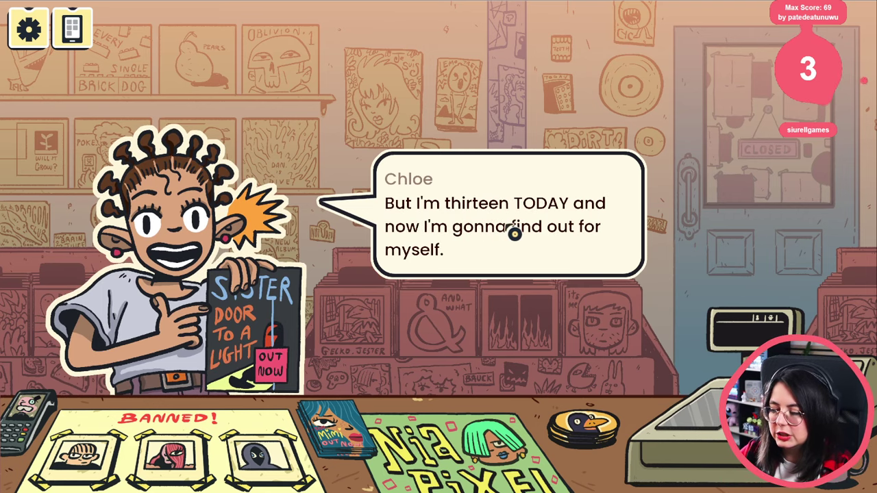
{"action": "left_click", "coordinate": [375, 287]}
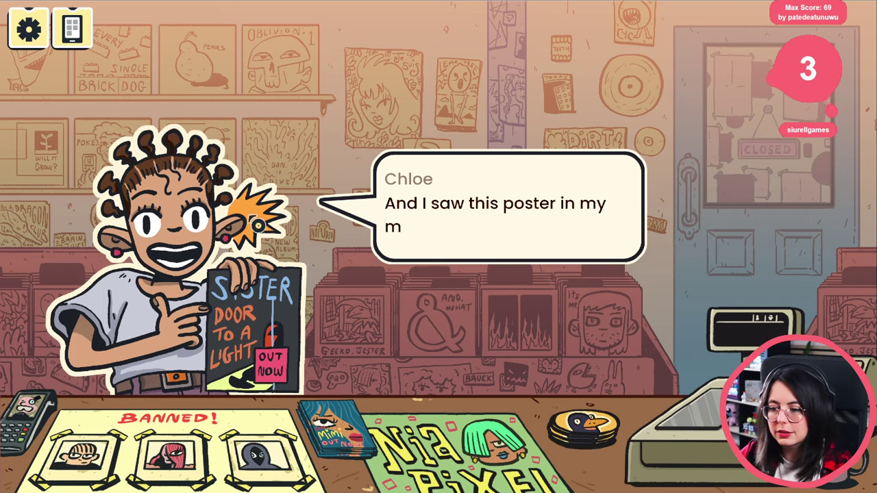
{"action": "left_click", "coordinate": [388, 315]}
{"action": "left_click", "coordinate": [370, 298]}
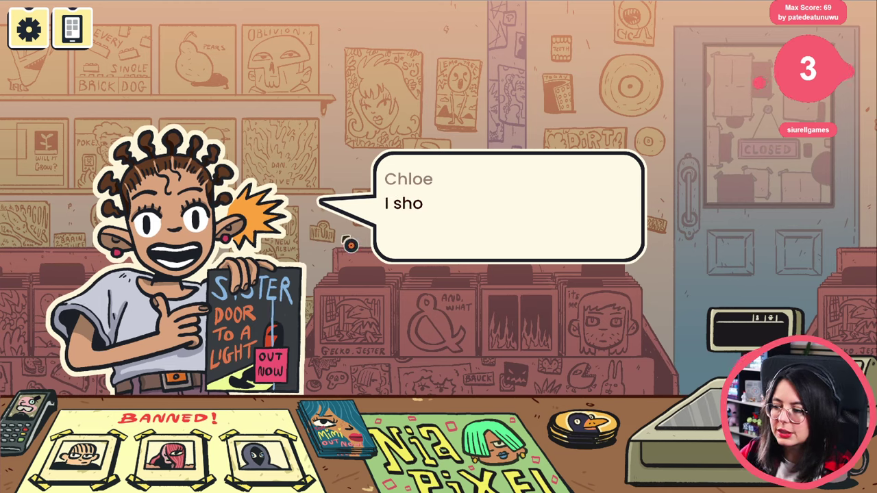
{"action": "left_click", "coordinate": [557, 237]}
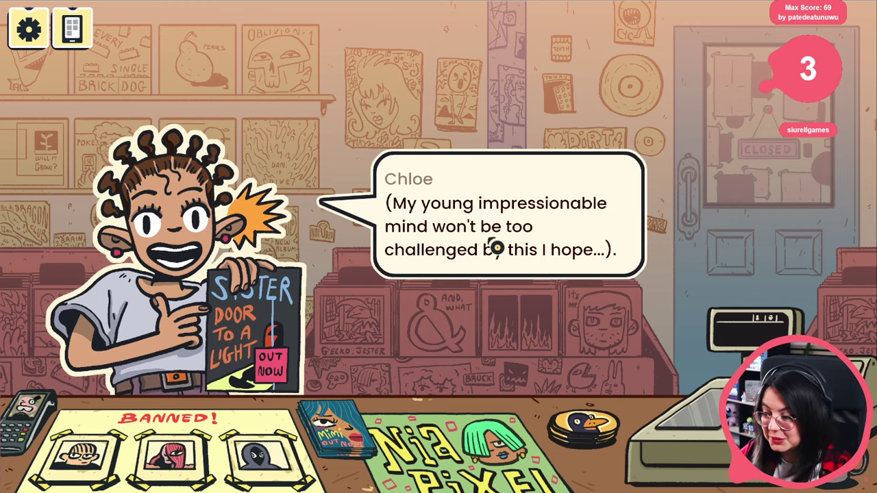
{"action": "left_click", "coordinate": [556, 280]}
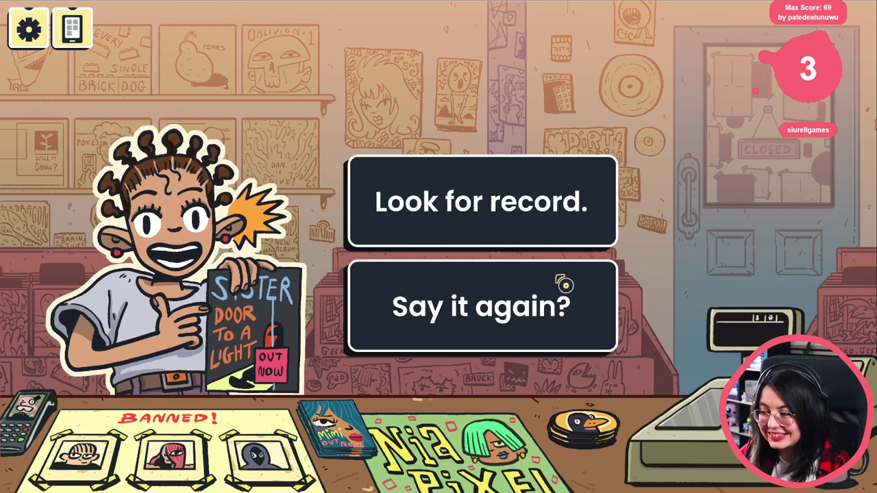
Choose 'Look for record.', inspect Door to a Light, then pick the red Sister album.
{"action": "left_click", "coordinate": [418, 227]}
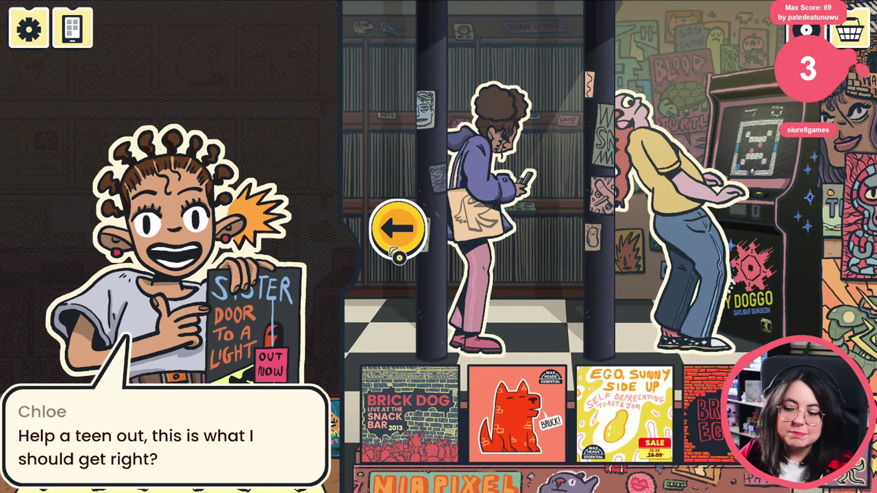
{"action": "left_click", "coordinate": [400, 251]}
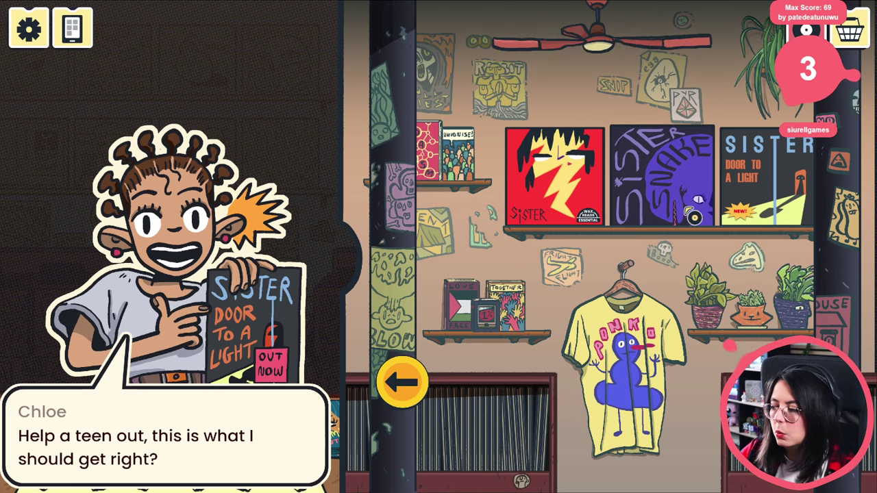
{"action": "left_click", "coordinate": [737, 199]}
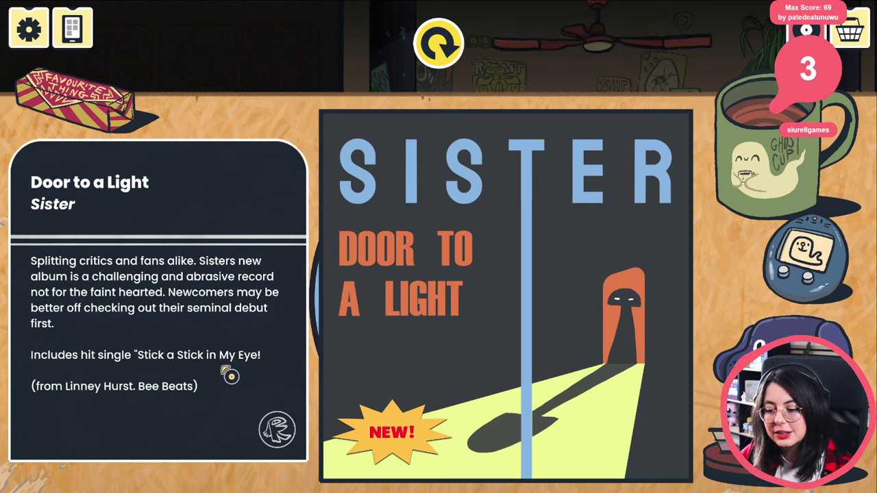
{"action": "left_click", "coordinate": [260, 74]}
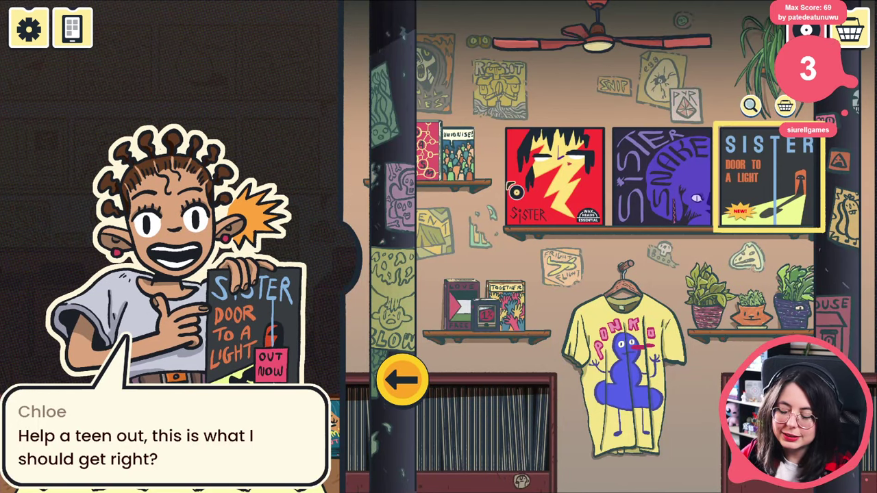
{"action": "left_click", "coordinate": [562, 180]}
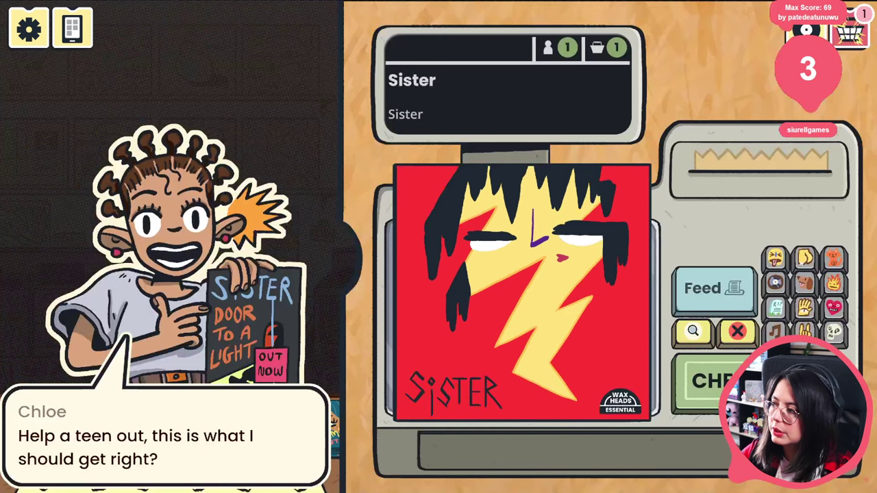
Recommend the red Sister album and finish the sale for +3 points.
{"action": "left_click", "coordinate": [693, 381]}
{"action": "left_click", "coordinate": [398, 267]}
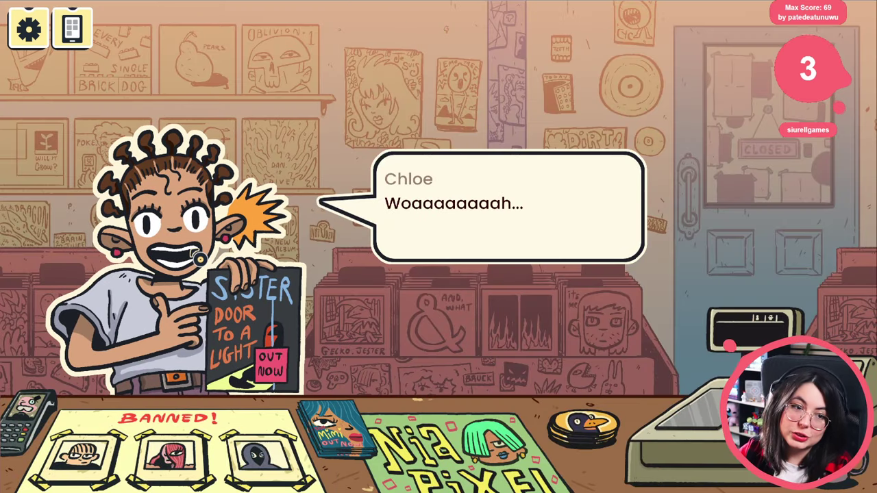
{"action": "left_click", "coordinate": [199, 258]}
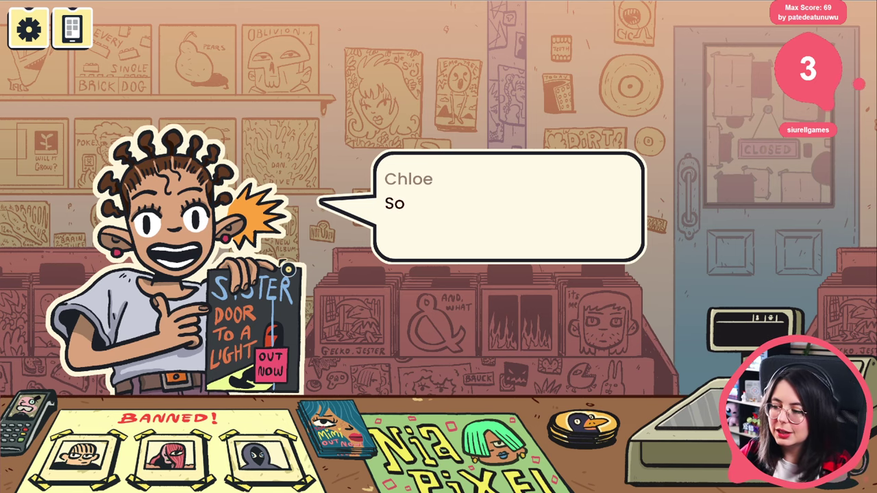
{"action": "left_click", "coordinate": [199, 258]}
{"action": "left_click", "coordinate": [361, 312]}
{"action": "left_click", "coordinate": [362, 311]}
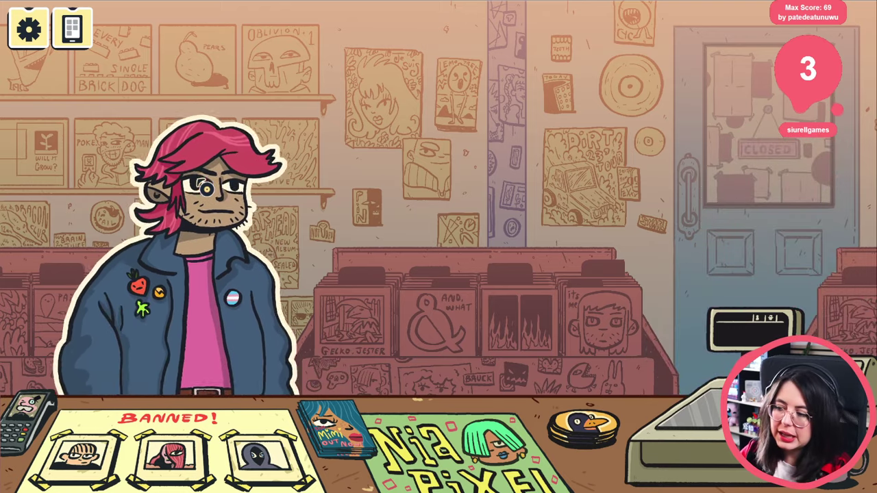
Advance the next customer's dialogue and bring up the game's pause menu.
{"action": "left_click", "coordinate": [260, 208]}
{"action": "left_click", "coordinate": [260, 208]}
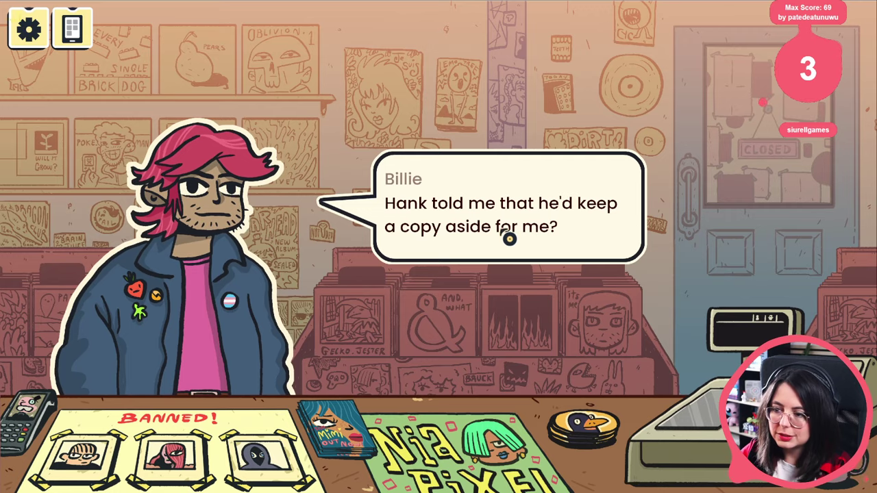
{"action": "key", "text": "Escape"}
{"action": "key", "text": "Escape"}
{"action": "key", "text": "Escape"}
Quit the running game and scroll back through the Output log.
{"action": "left_click", "coordinate": [274, 359]}
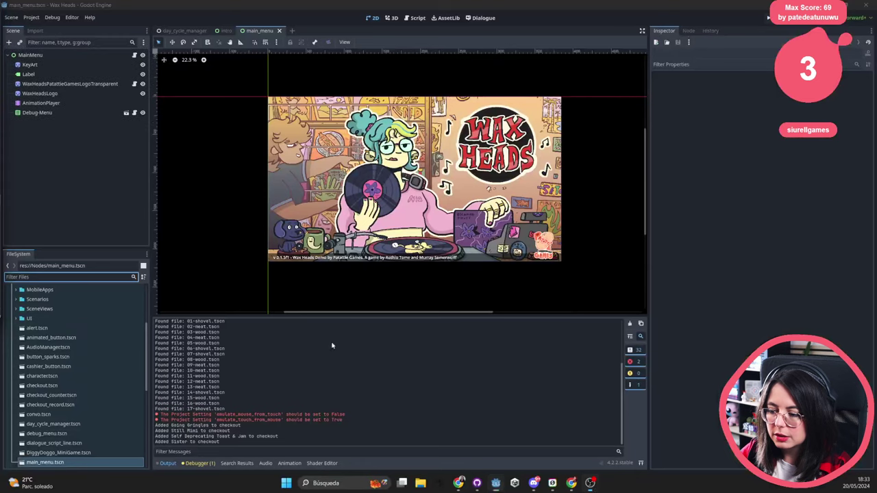
{"action": "scroll", "coordinate": [437, 221], "scroll_direction": "right", "scroll_amount": 2}
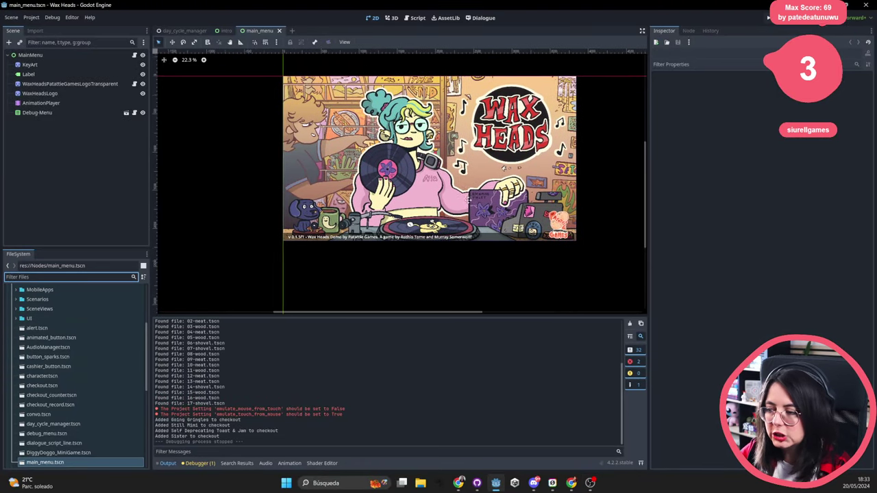
{"action": "scroll", "coordinate": [259, 286], "scroll_direction": "left", "scroll_amount": 5}
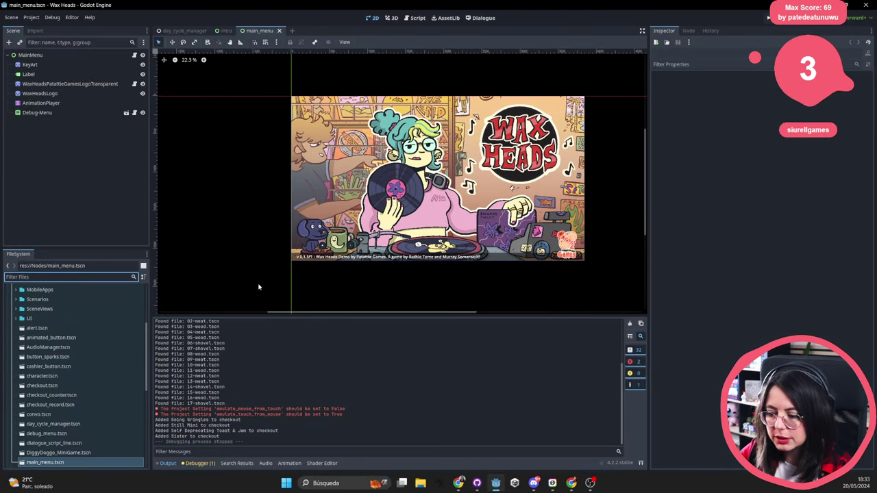
{"action": "scroll", "coordinate": [250, 399], "scroll_direction": "up", "scroll_amount": 3}
{"action": "scroll", "coordinate": [250, 399], "scroll_direction": "up", "scroll_amount": 1}
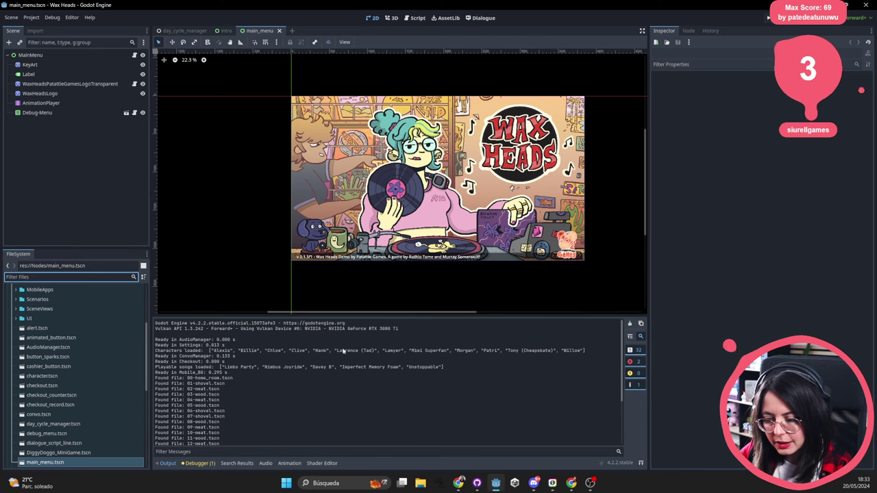
{"action": "scroll", "coordinate": [249, 387], "scroll_direction": "up", "scroll_amount": 2}
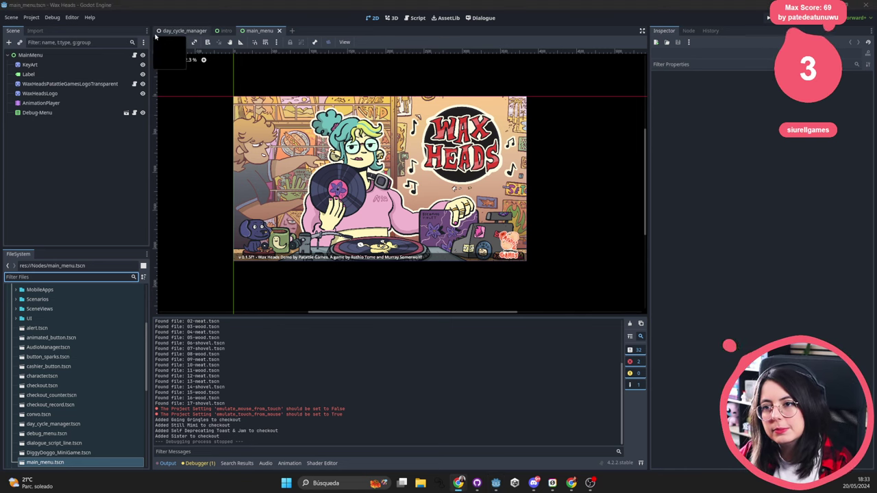
{"action": "scroll", "coordinate": [382, 175], "scroll_direction": "up", "scroll_amount": 1}
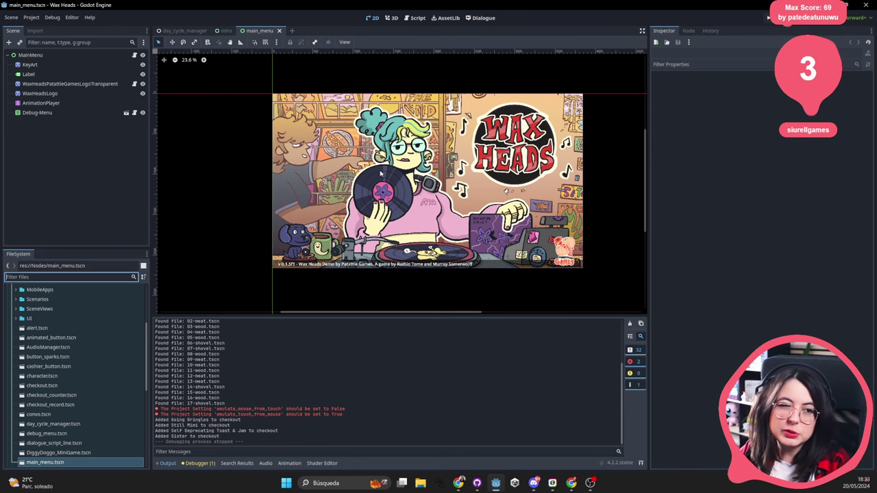
{"action": "scroll", "coordinate": [381, 175], "scroll_direction": "up", "scroll_amount": 1}
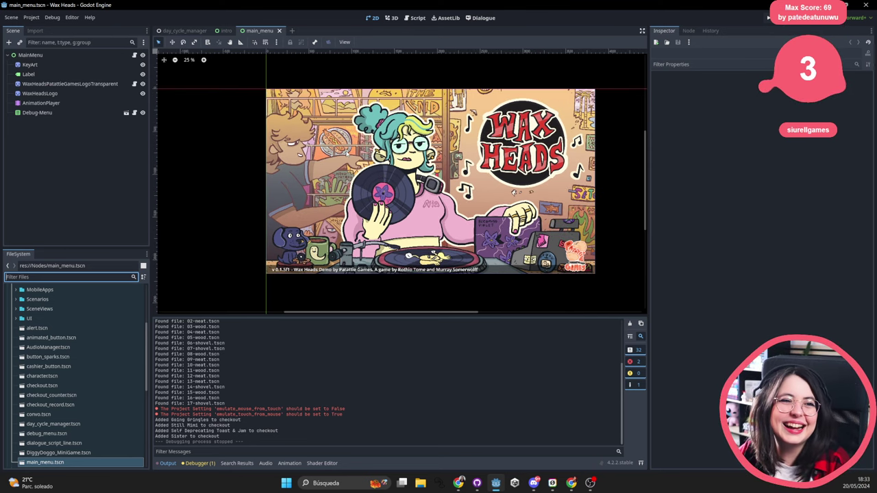
Clear the Output log and scroll the FileSystem dock up to res://.
{"action": "left_click", "coordinate": [630, 323]}
{"action": "middle_click_drag", "start_coordinate": [411, 206], "coordinate": [367, 191]}
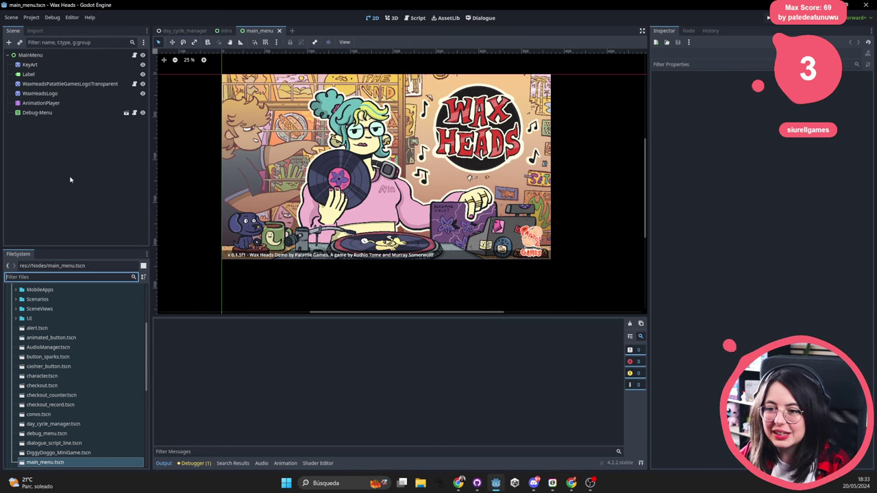
{"action": "scroll", "coordinate": [36, 330], "scroll_direction": "up", "scroll_amount": 5}
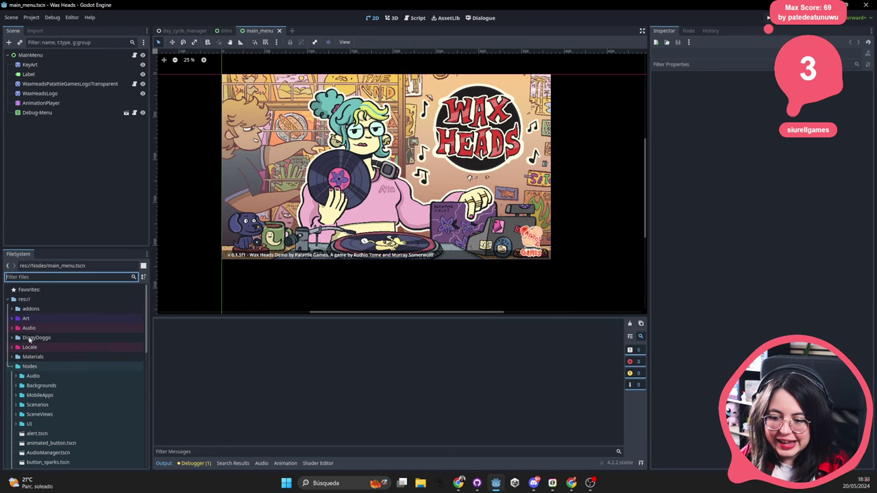
Expand the DiggyDoggo folder in the FileSystem dock.
{"action": "left_click", "coordinate": [28, 338]}
{"action": "left_click", "coordinate": [11, 338]}
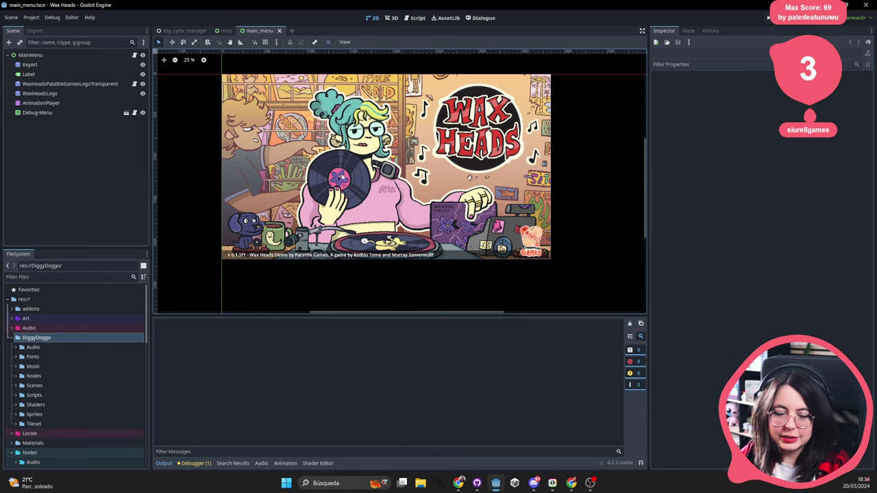
{"action": "middle_click_drag", "start_coordinate": [199, 169], "coordinate": [245, 185]}
{"action": "scroll", "coordinate": [491, 190], "scroll_direction": "down", "scroll_amount": 1}
{"action": "middle_click_drag", "start_coordinate": [491, 189], "coordinate": [453, 185]}
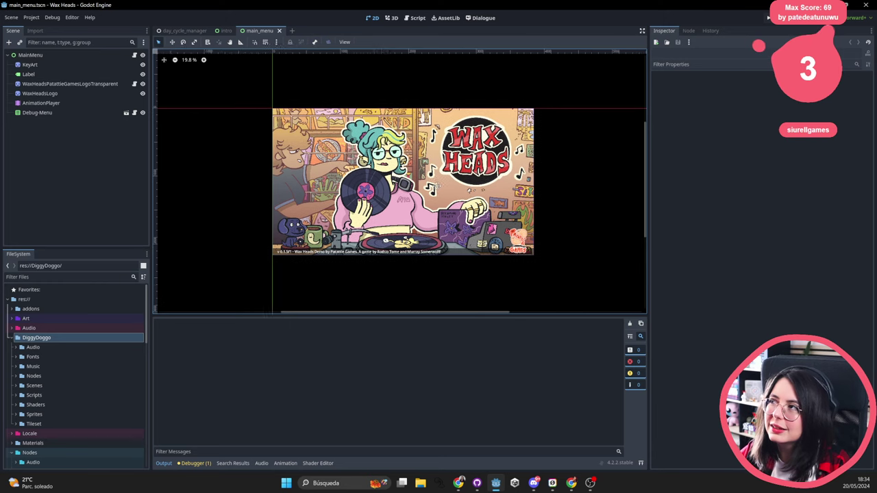
{"action": "scroll", "coordinate": [446, 180], "scroll_direction": "up", "scroll_amount": 2}
{"action": "middle_click_drag", "start_coordinate": [355, 196], "coordinate": [381, 194]}
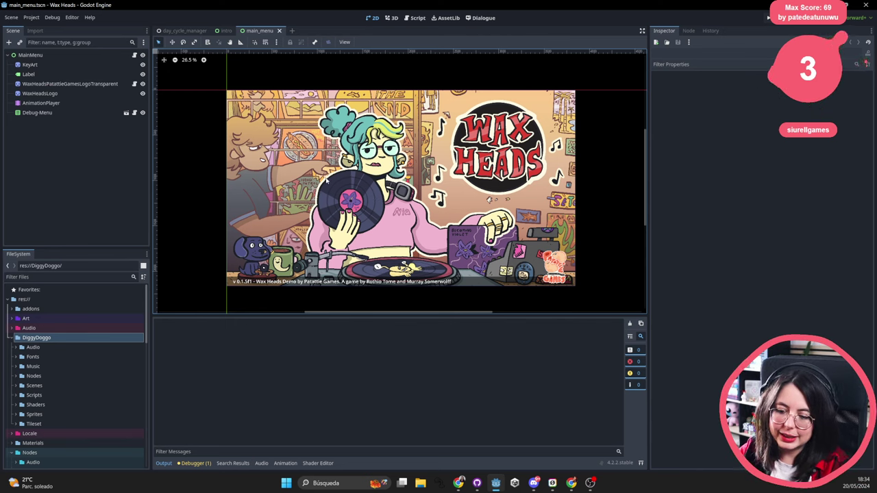
Browse the Audio, Fonts, Music, Sprites and Tileset subfolders, then expand Audio to list its sounds.
{"action": "left_click", "coordinate": [66, 351]}
{"action": "left_click", "coordinate": [67, 414]}
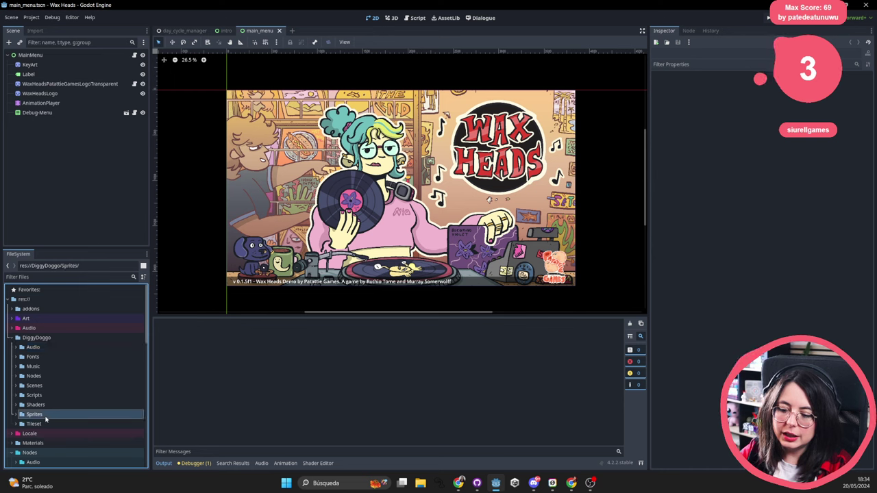
{"action": "key", "text": "Down"}
{"action": "left_click", "coordinate": [58, 348]}
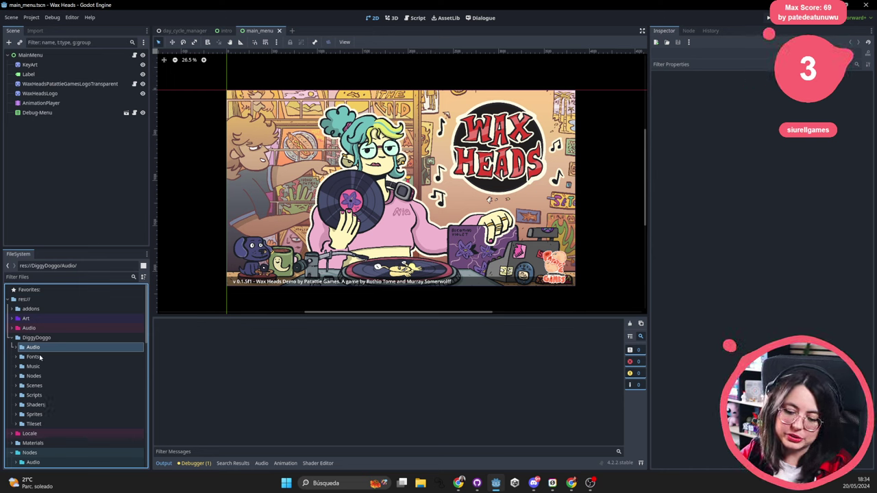
{"action": "left_click", "coordinate": [40, 357]}
{"action": "left_click", "coordinate": [38, 367]}
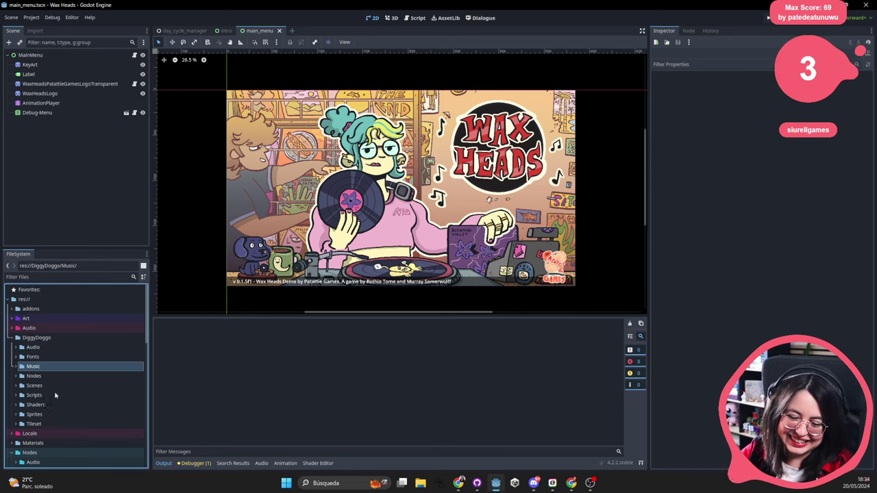
{"action": "left_click", "coordinate": [55, 395]}
{"action": "left_click", "coordinate": [52, 403]}
{"action": "left_click", "coordinate": [47, 415]}
{"action": "key", "text": "Down"}
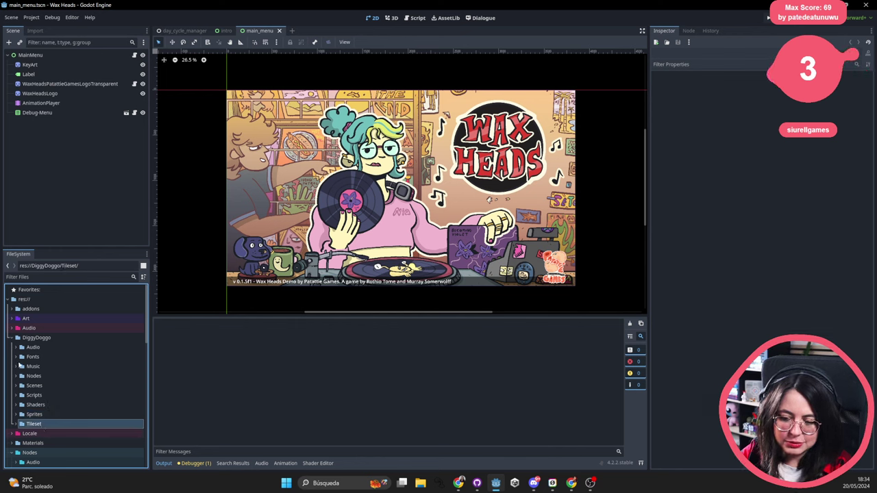
{"action": "left_click", "coordinate": [19, 347]}
{"action": "left_click", "coordinate": [15, 348]}
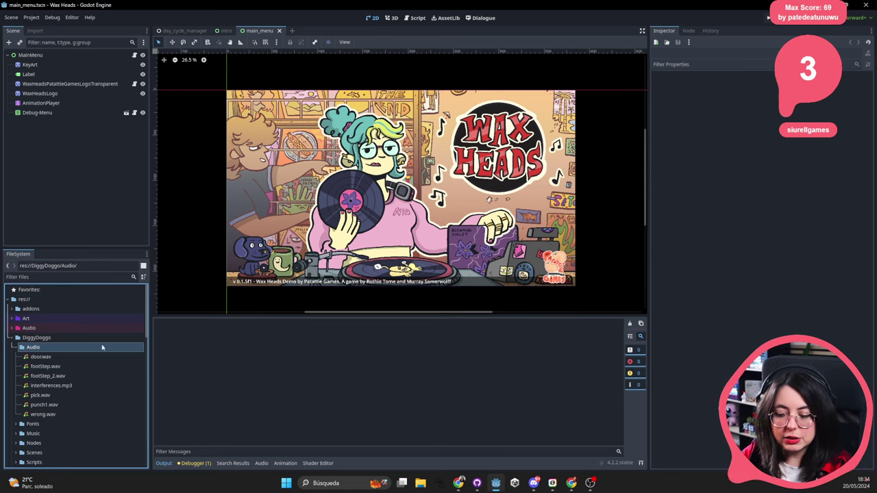
Close the intro and day_cycle_manager scene tabs, leaving main_menu open.
{"action": "left_click", "coordinate": [226, 31]}
{"action": "middle_click", "coordinate": [232, 32]}
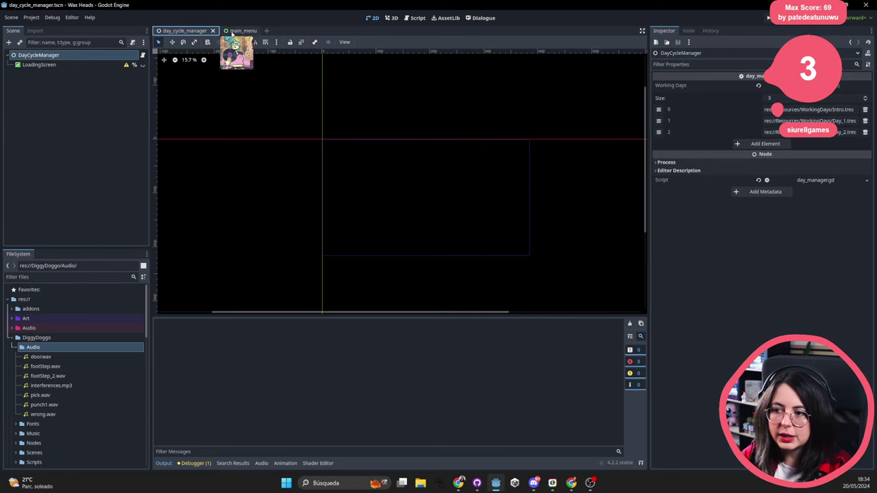
{"action": "left_click", "coordinate": [212, 31]}
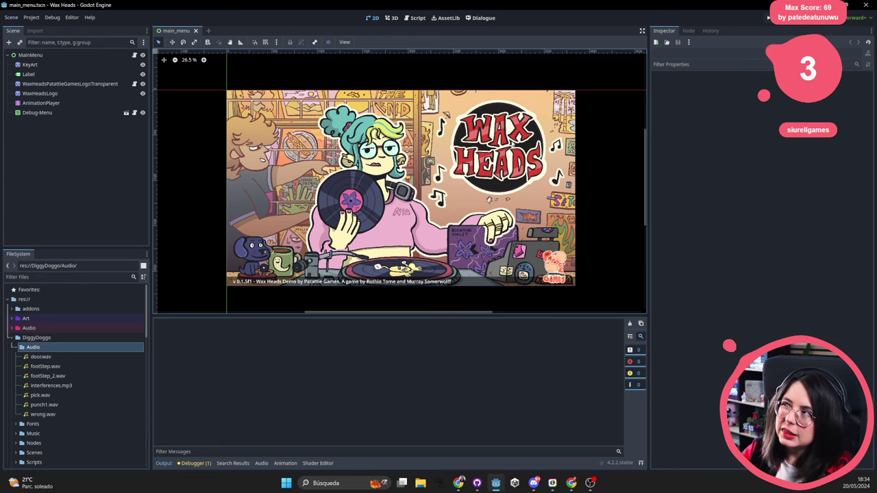
Check KeyArt and Label, then select the MainMenu root to review its Full Rect anchors.
{"action": "scroll", "coordinate": [514, 142], "scroll_direction": "up", "scroll_amount": 5}
{"action": "scroll", "coordinate": [514, 141], "scroll_direction": "down", "scroll_amount": 4}
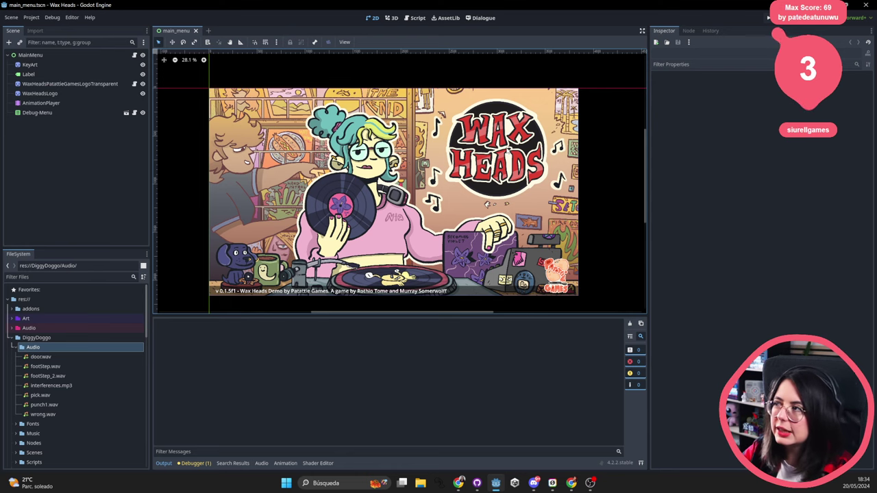
{"action": "scroll", "coordinate": [597, 139], "scroll_direction": "down", "scroll_amount": 2}
{"action": "scroll", "coordinate": [596, 139], "scroll_direction": "up", "scroll_amount": 1}
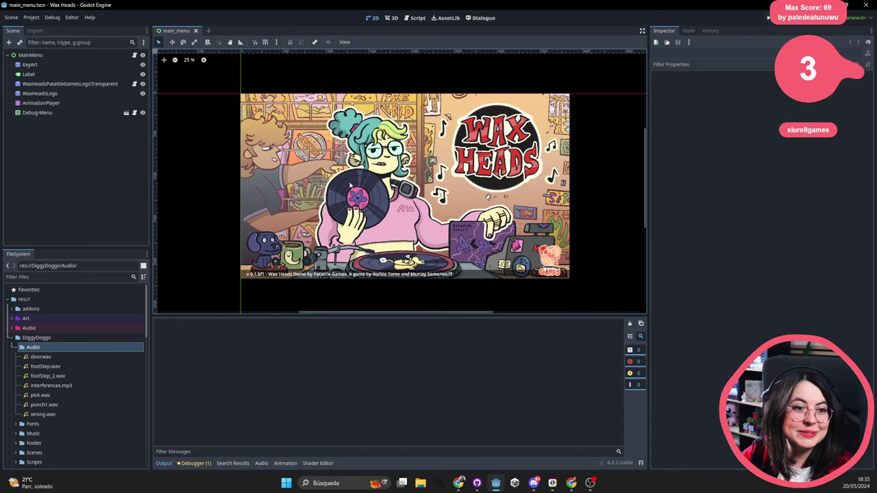
{"action": "scroll", "coordinate": [367, 239], "scroll_direction": "down", "scroll_amount": 3}
{"action": "scroll", "coordinate": [495, 239], "scroll_direction": "up", "scroll_amount": 3}
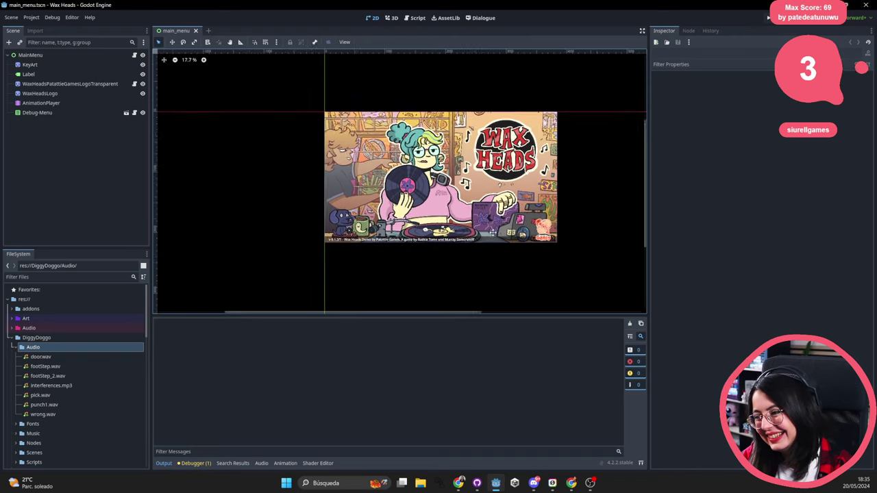
{"action": "scroll", "coordinate": [495, 239], "scroll_direction": "up", "scroll_amount": 2}
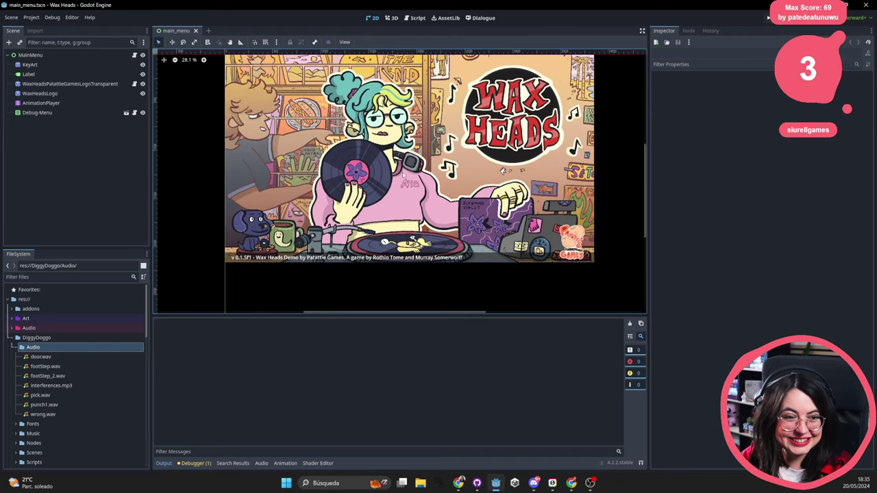
{"action": "scroll", "coordinate": [404, 176], "scroll_direction": "down", "scroll_amount": 1}
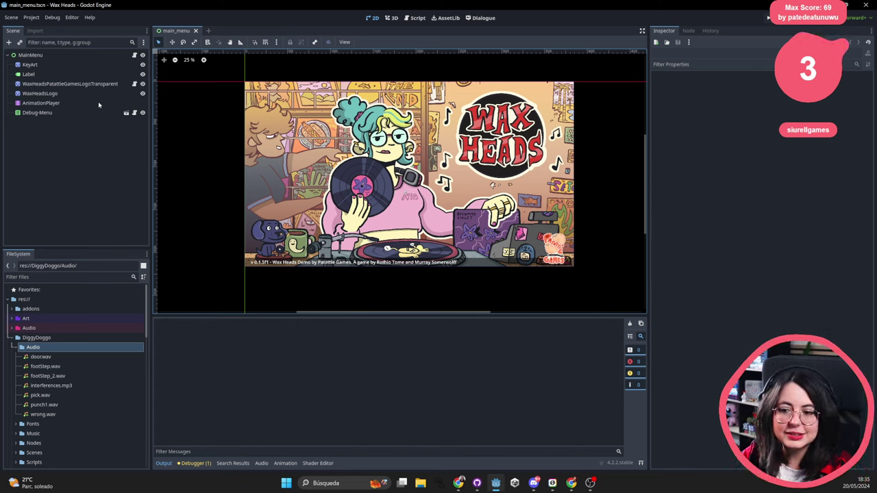
{"action": "left_click", "coordinate": [30, 64]}
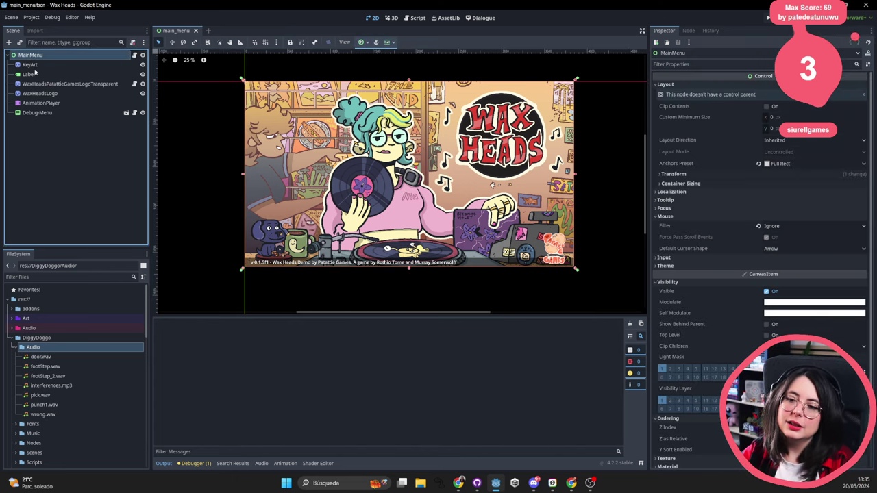
{"action": "left_click", "coordinate": [30, 74]}
{"action": "left_click", "coordinate": [36, 55]}
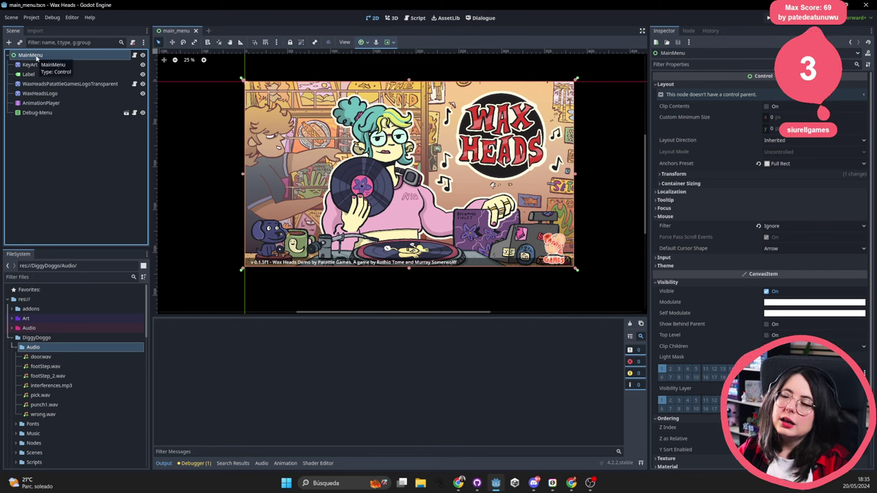
Inspect the MainMenu, KeyArt, Label and logo nodes, then show AnimationPlayer's RESET animation tracks.
{"action": "left_click", "coordinate": [36, 65]}
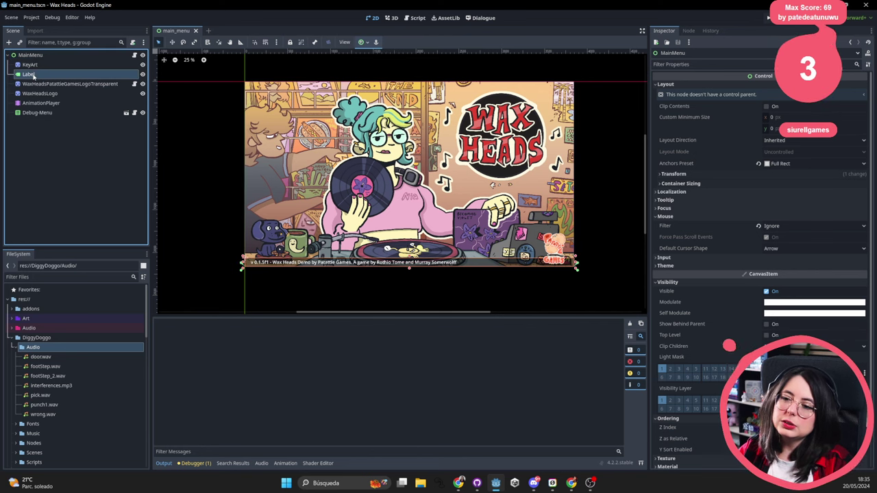
{"action": "left_click", "coordinate": [33, 56]}
{"action": "left_click", "coordinate": [31, 74]}
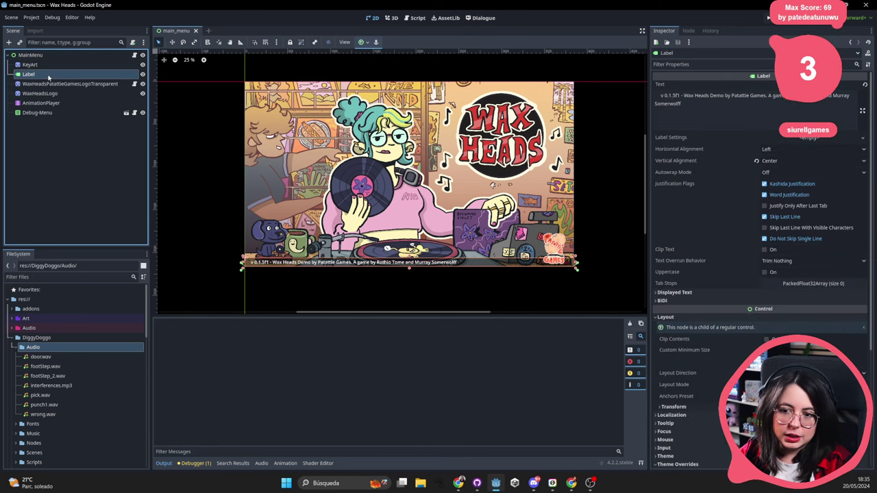
{"action": "left_click", "coordinate": [30, 64]}
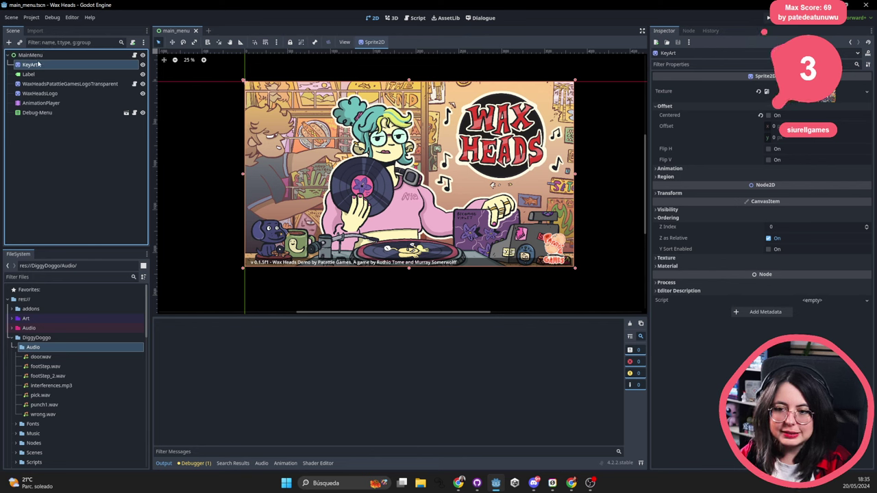
{"action": "left_click", "coordinate": [34, 54]}
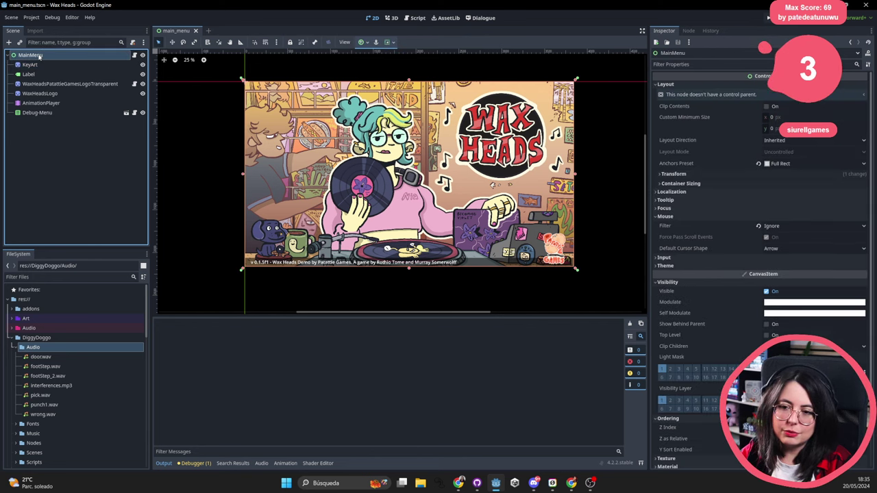
{"action": "left_click", "coordinate": [55, 65]}
{"action": "left_click", "coordinate": [41, 74]}
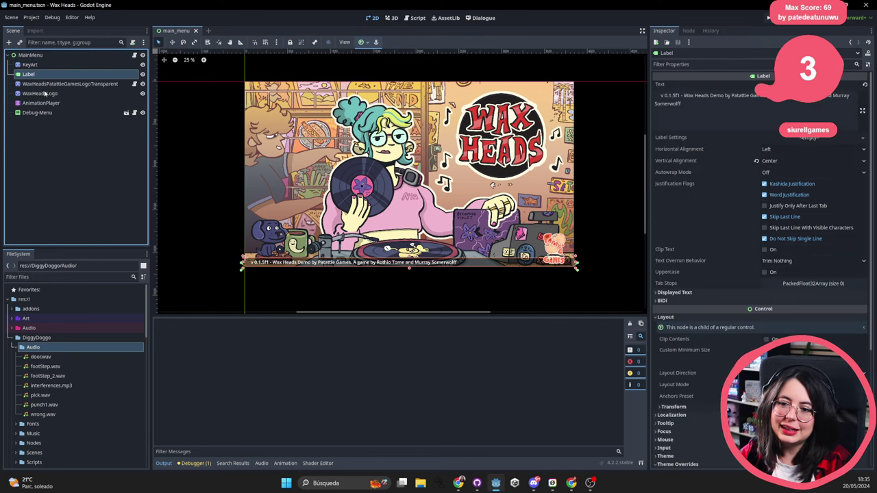
{"action": "left_click", "coordinate": [41, 84]}
{"action": "left_click", "coordinate": [39, 94]}
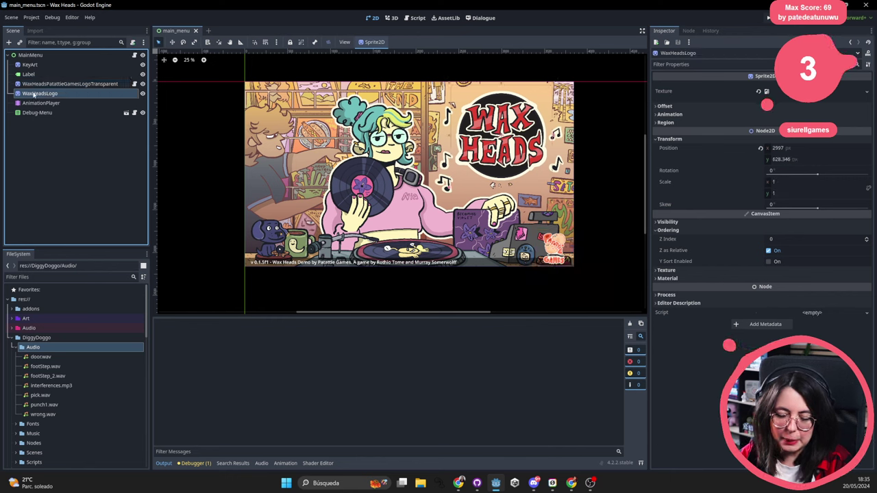
{"action": "left_click", "coordinate": [38, 103]}
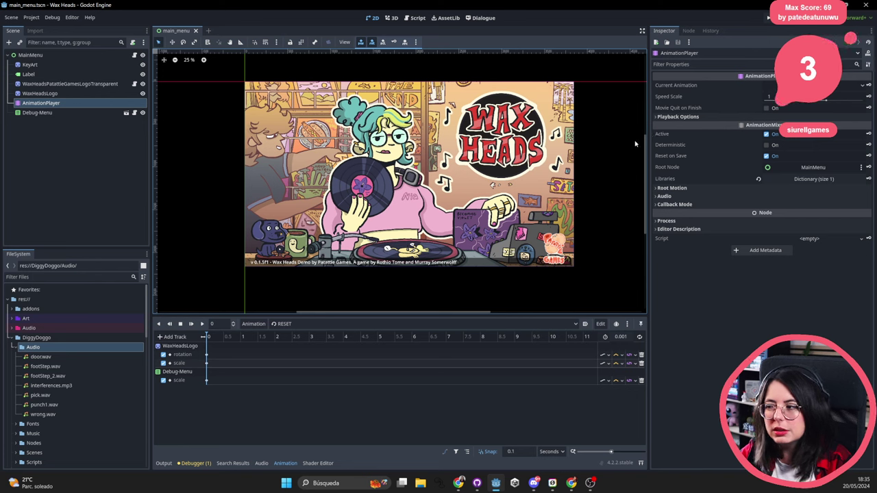
Narrow the Inspector dock and box-select the six menu nodes on the canvas.
{"action": "left_click_drag", "start_coordinate": [649, 141], "coordinate": [681, 141]}
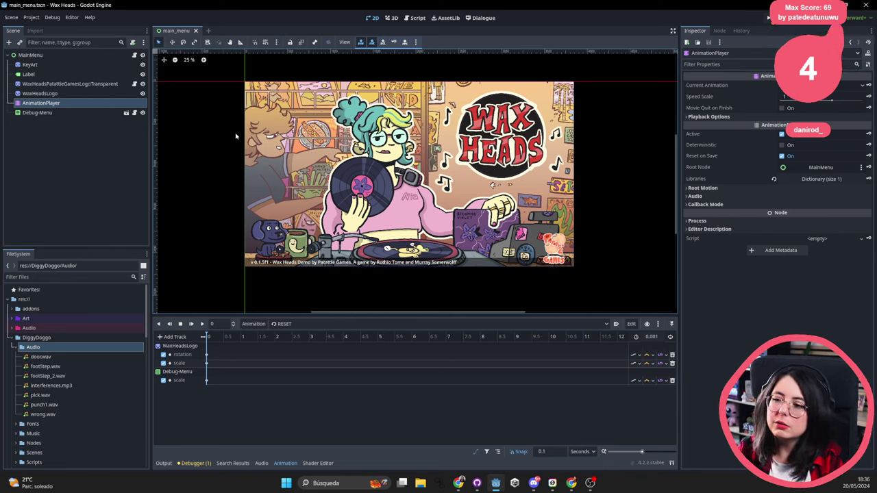
{"action": "mouse_move", "coordinate": [221, 65]}
{"action": "left_mouse_down"}
{"action": "mouse_move", "coordinate": [614, 307]}
{"action": "mouse_move", "coordinate": [625, 293]}
{"action": "mouse_move", "coordinate": [235, 61]}
{"action": "mouse_move", "coordinate": [230, 87]}
{"action": "mouse_move", "coordinate": [630, 295]}
{"action": "mouse_move", "coordinate": [646, 290]}
{"action": "mouse_move", "coordinate": [263, 79]}
{"action": "mouse_move", "coordinate": [228, 69]}
{"action": "mouse_move", "coordinate": [572, 308]}
{"action": "mouse_move", "coordinate": [608, 295]}
{"action": "mouse_move", "coordinate": [409, 129]}
{"action": "mouse_move", "coordinate": [236, 63]}
{"action": "left_mouse_up"}
{"action": "mouse_move", "coordinate": [235, 66]}
{"action": "left_mouse_down"}
{"action": "mouse_move", "coordinate": [626, 306]}
{"action": "mouse_move", "coordinate": [304, 133]}
{"action": "mouse_move", "coordinate": [230, 60]}
{"action": "left_mouse_up"}
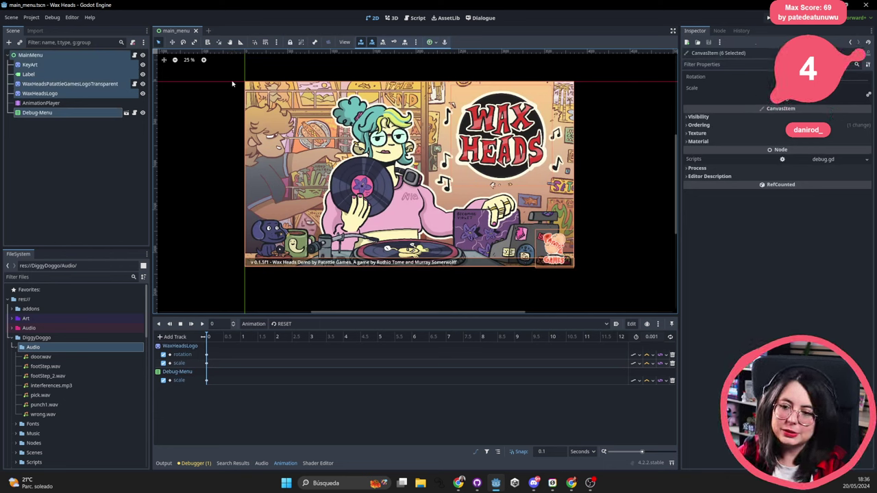
{"action": "left_click_drag", "start_coordinate": [231, 75], "coordinate": [209, 72]}
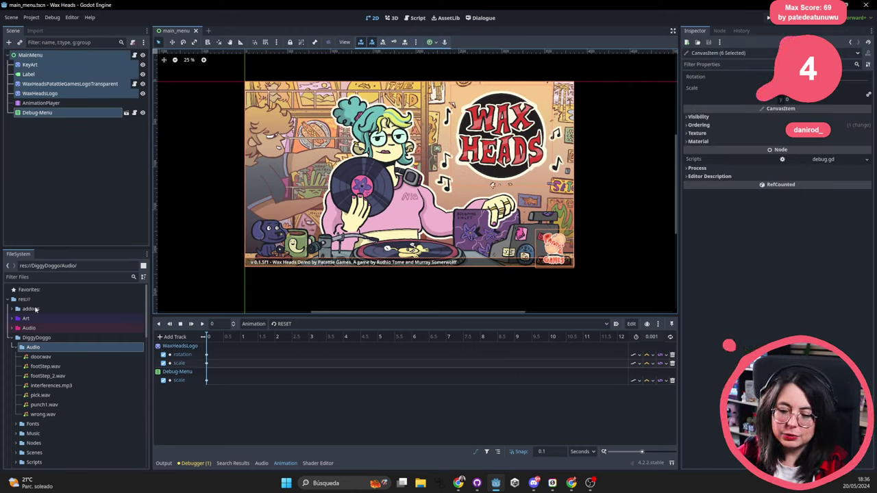
Select the DiggyDoggo folder and nudge the menu scene view.
{"action": "left_click", "coordinate": [56, 337]}
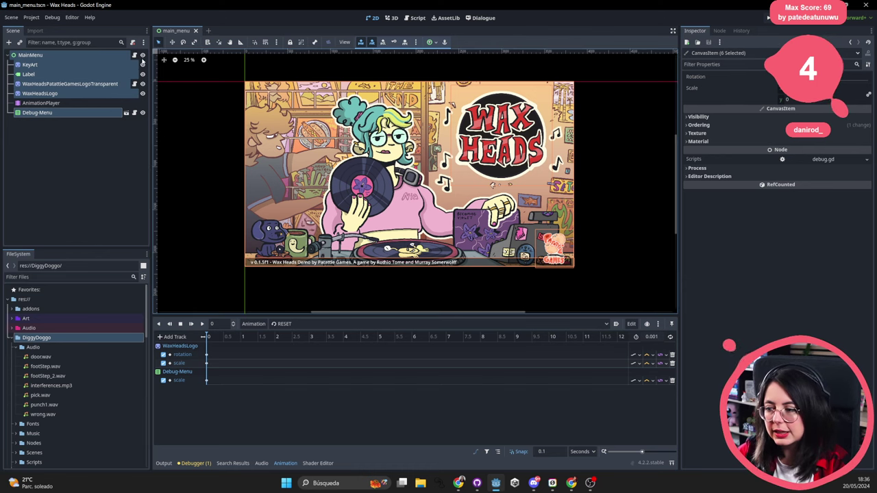
{"action": "scroll", "coordinate": [449, 206], "scroll_direction": "up", "scroll_amount": 1}
{"action": "scroll", "coordinate": [447, 207], "scroll_direction": "down", "scroll_amount": 2}
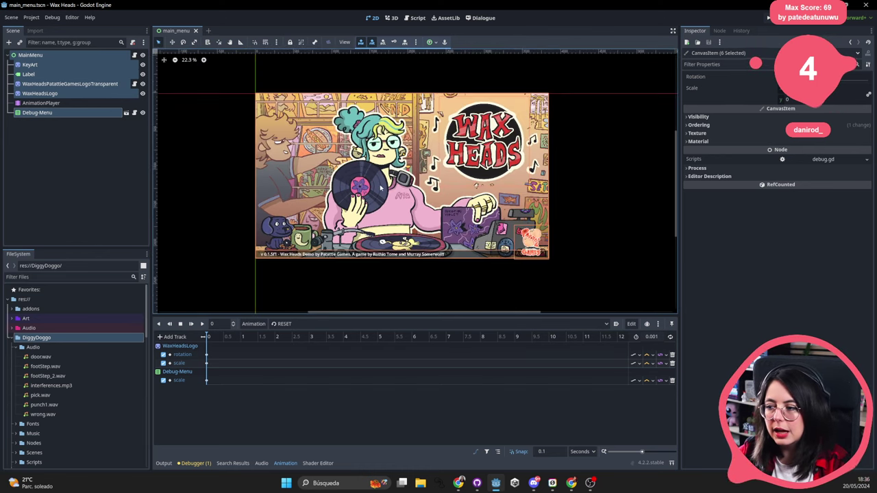
{"action": "middle_click_drag", "start_coordinate": [380, 187], "coordinate": [388, 181]}
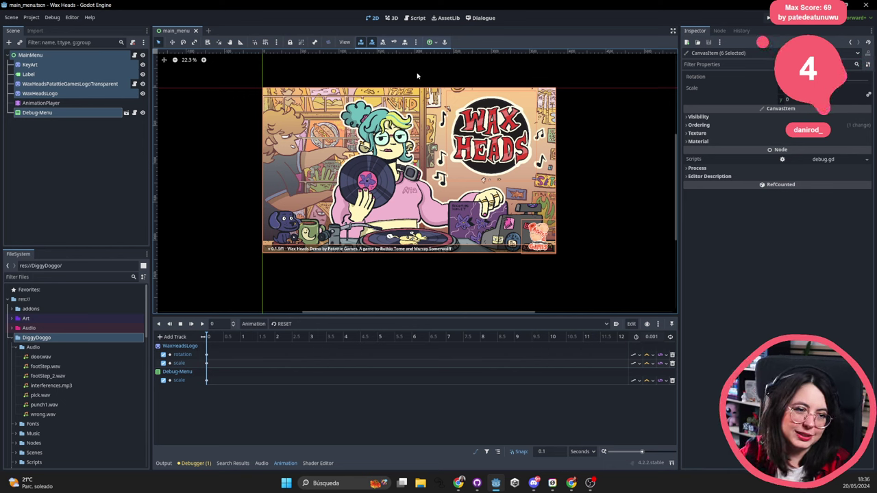
Select AnimationPlayer, then MainMenu, and frame the Wax Heads key art with its v0.1.5f1 label.
{"action": "left_click", "coordinate": [58, 103]}
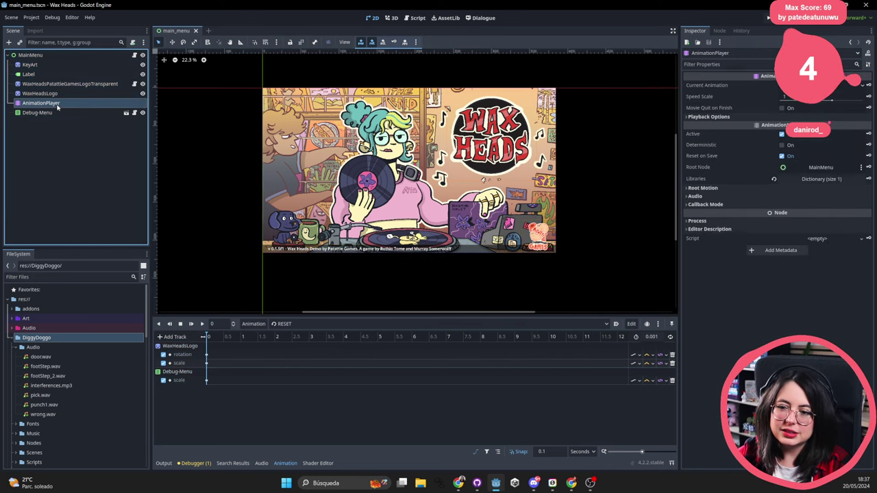
{"action": "left_click", "coordinate": [53, 57]}
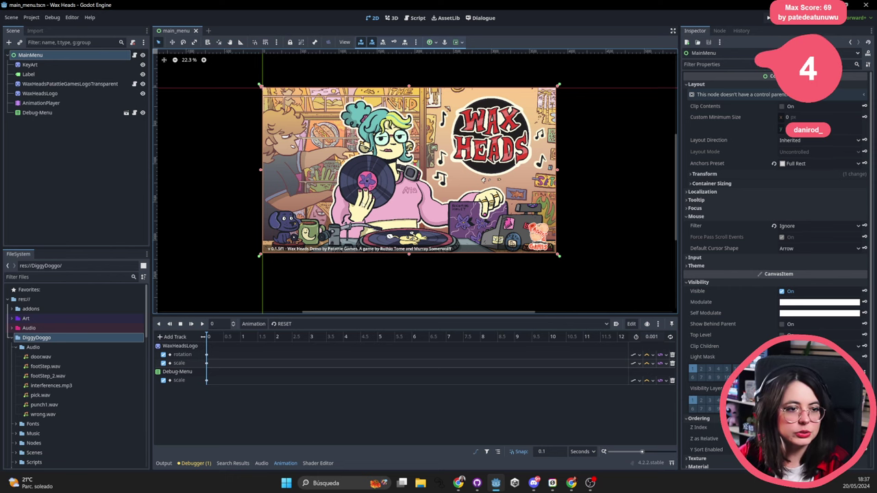
{"action": "scroll", "coordinate": [433, 182], "scroll_direction": "up", "scroll_amount": 2}
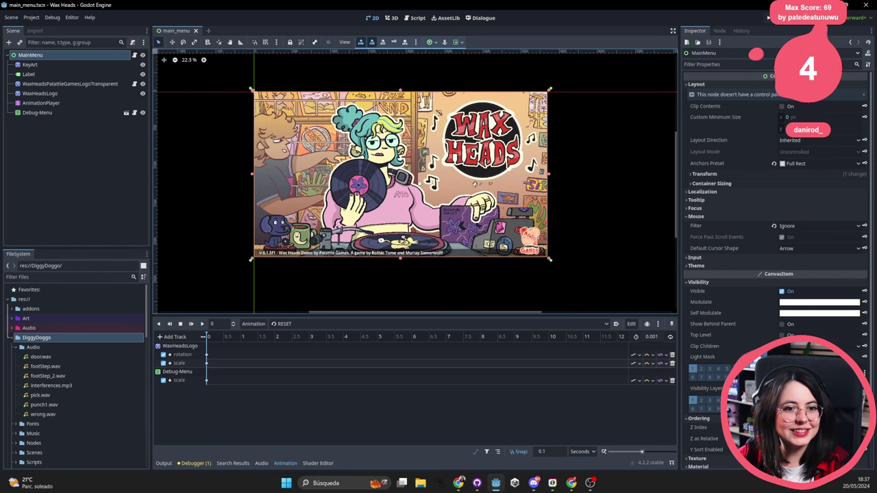
{"action": "scroll", "coordinate": [433, 183], "scroll_direction": "down", "scroll_amount": 2}
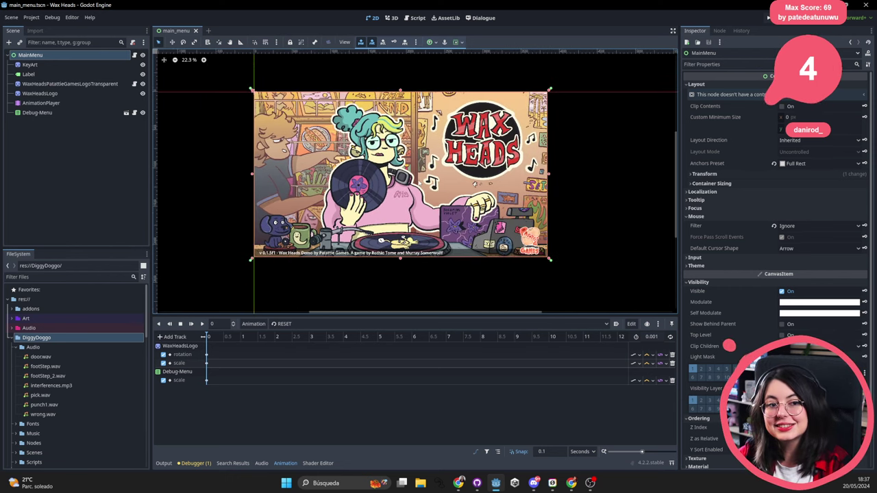
{"action": "scroll", "coordinate": [433, 182], "scroll_direction": "up", "scroll_amount": 1}
{"action": "scroll", "coordinate": [434, 183], "scroll_direction": "down", "scroll_amount": 1}
{"action": "scroll", "coordinate": [439, 192], "scroll_direction": "up", "scroll_amount": 1}
{"action": "scroll", "coordinate": [444, 200], "scroll_direction": "up", "scroll_amount": 1}
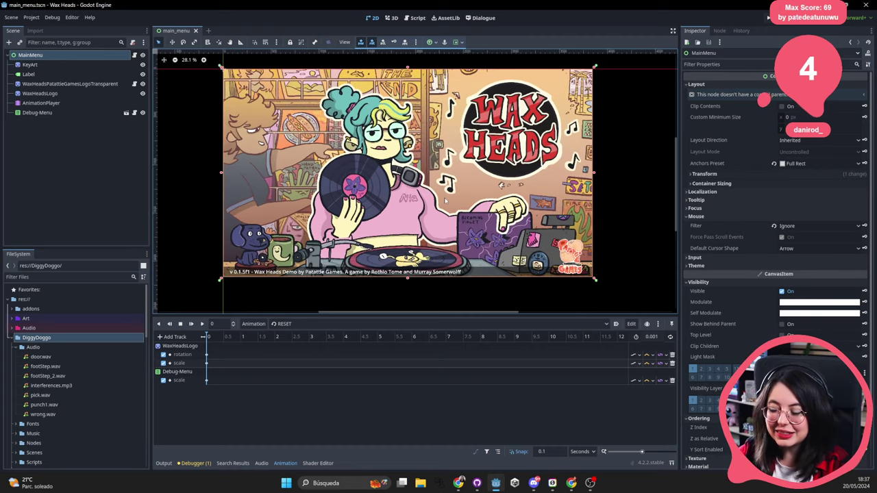
{"action": "scroll", "coordinate": [444, 199], "scroll_direction": "up", "scroll_amount": 1}
{"action": "scroll", "coordinate": [613, 270], "scroll_direction": "up", "scroll_amount": 1}
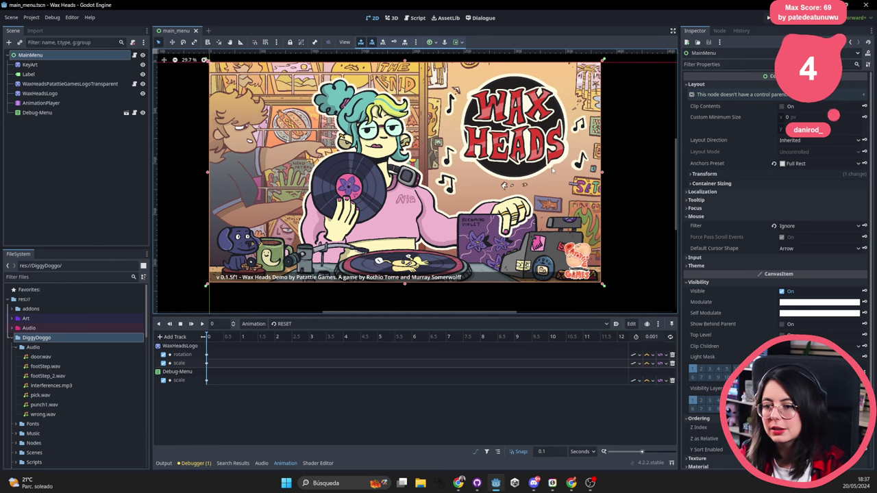
{"action": "scroll", "coordinate": [433, 192], "scroll_direction": "down", "scroll_amount": 4}
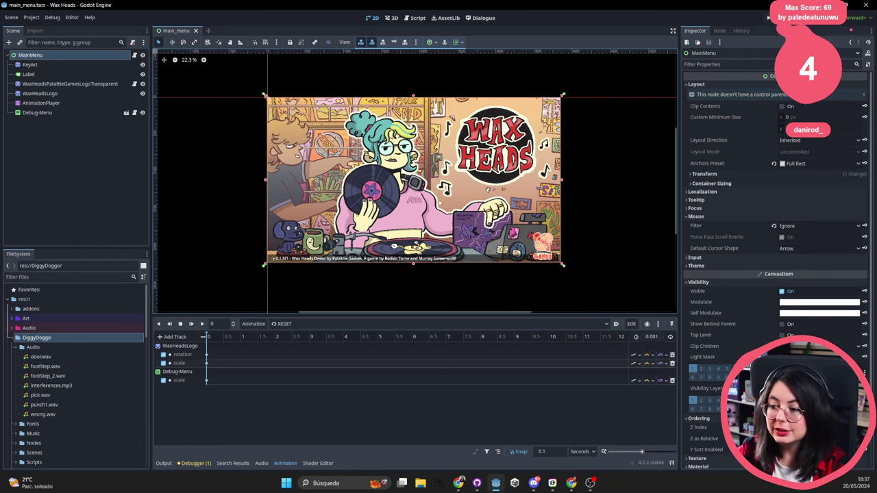
{"action": "scroll", "coordinate": [431, 164], "scroll_direction": "up", "scroll_amount": 3}
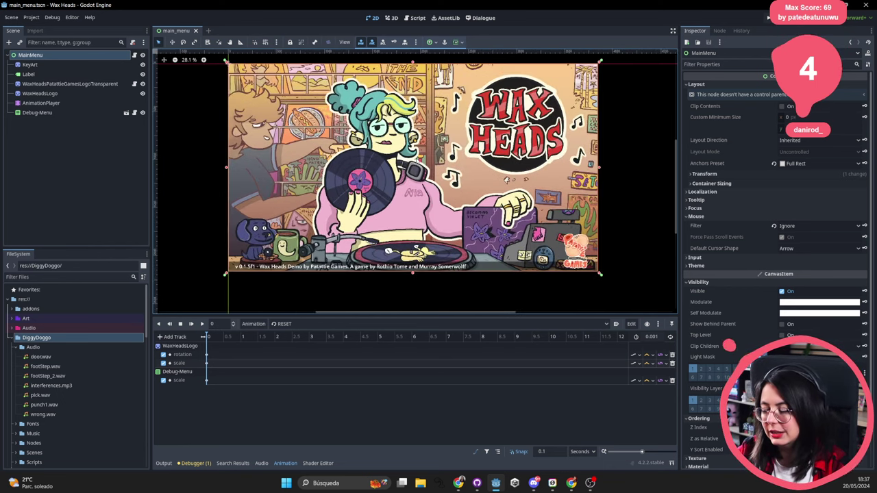
{"action": "middle_click_drag", "start_coordinate": [438, 206], "coordinate": [435, 189]}
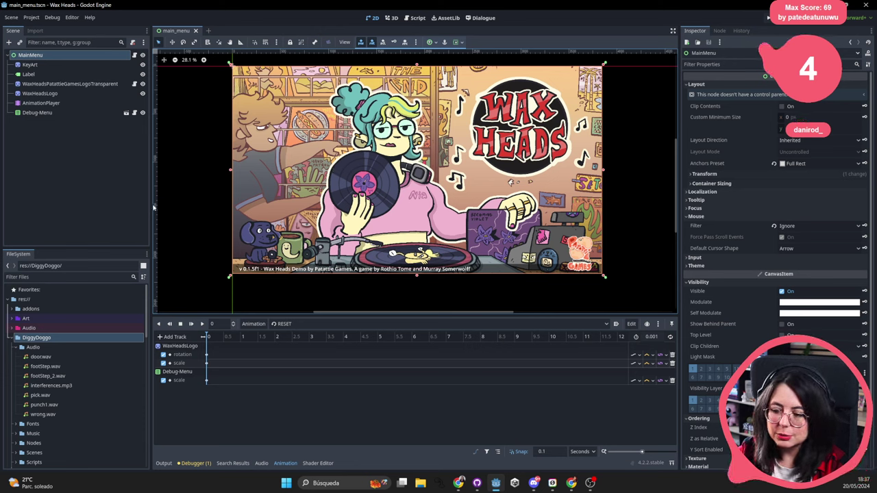
Expand the Art folder and select the patattie_real_logo.png image inside it.
{"action": "left_click", "coordinate": [30, 319]}
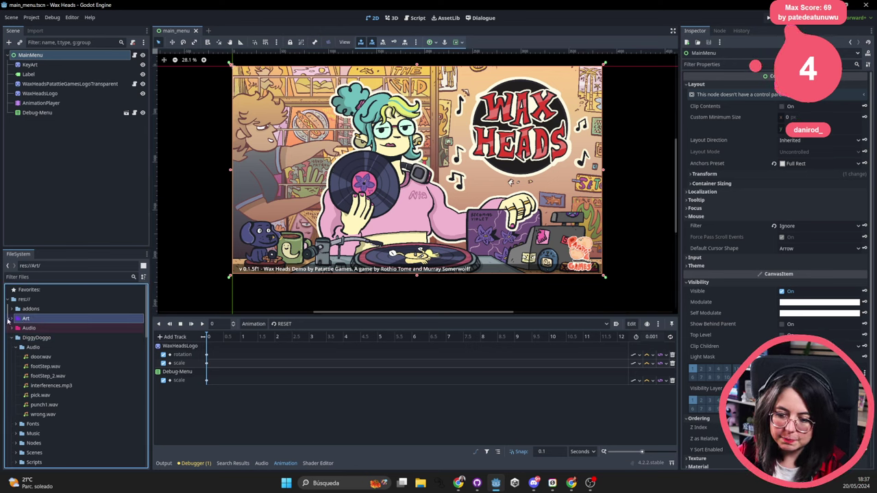
{"action": "left_click", "coordinate": [18, 319]}
{"action": "scroll", "coordinate": [85, 364], "scroll_direction": "down", "scroll_amount": 3}
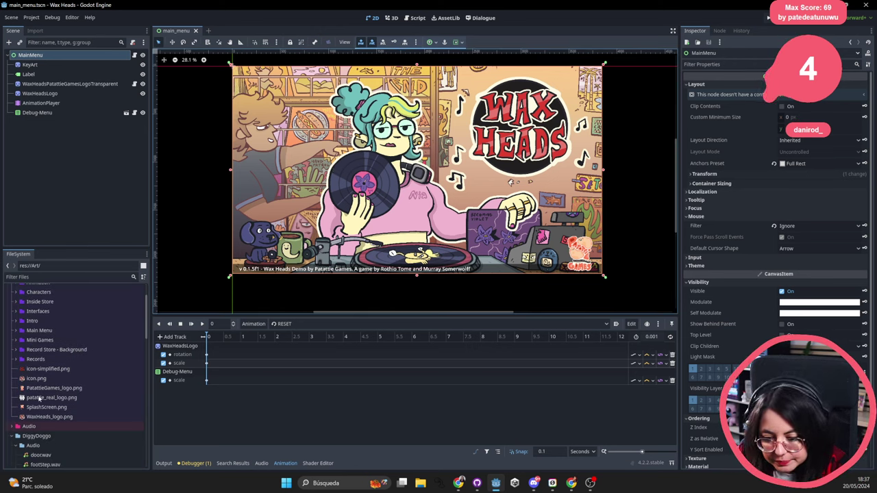
{"action": "left_click", "coordinate": [39, 398]}
{"action": "scroll", "coordinate": [41, 391], "scroll_direction": "up", "scroll_amount": 2}
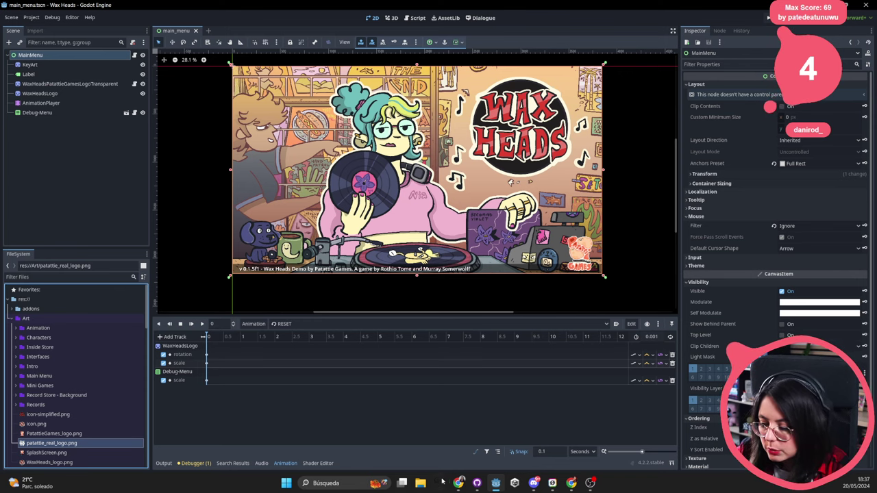
{"action": "left_click", "coordinate": [477, 483]}
{"action": "left_click", "coordinate": [477, 483]}
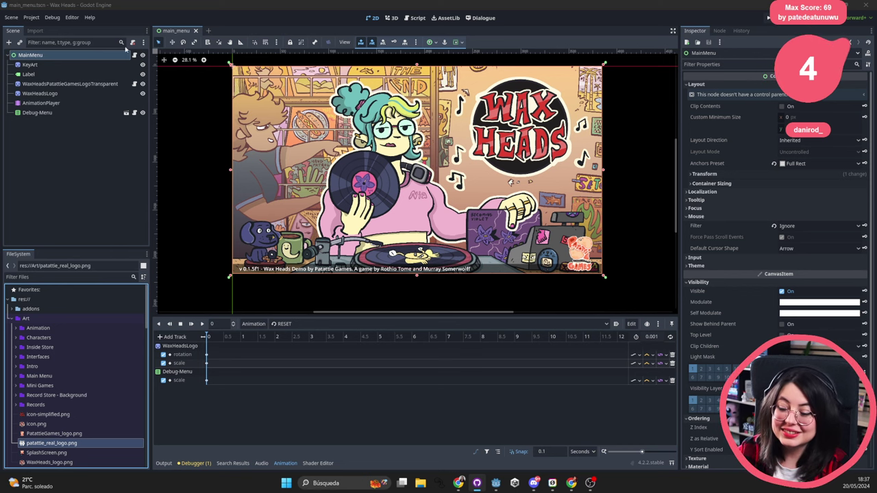
{"action": "left_click", "coordinate": [44, 275]}
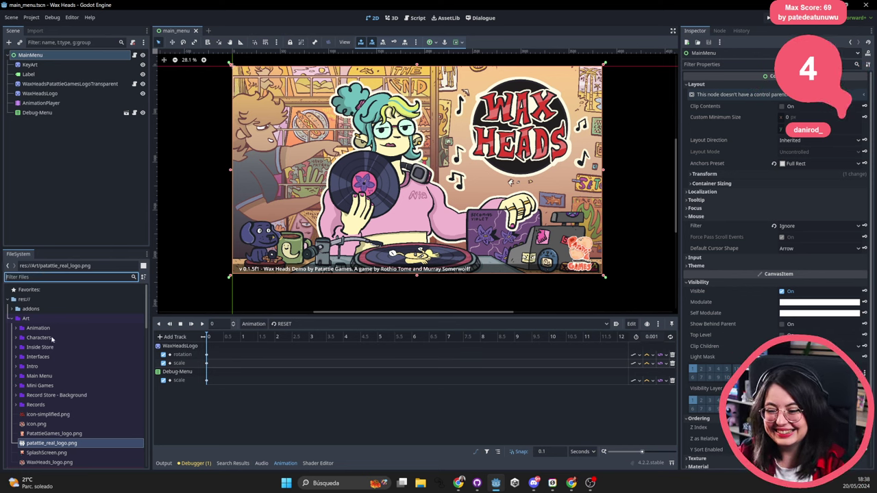
Browse the Animation and Characters folders, then collapse DiggyDoggo Audio, DiggyDoggo, Art and Nodes.
{"action": "left_click_drag", "start_coordinate": [37, 328], "coordinate": [12, 332]}
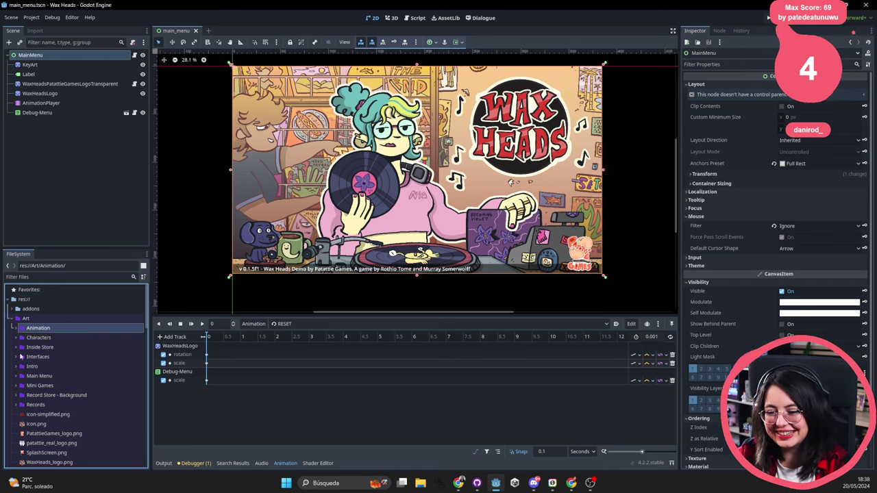
{"action": "left_click", "coordinate": [17, 337]}
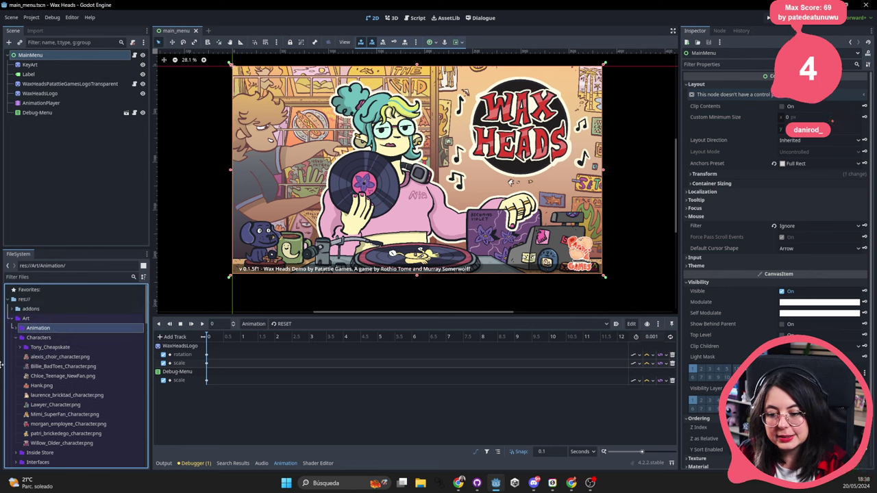
{"action": "left_click", "coordinate": [22, 338]}
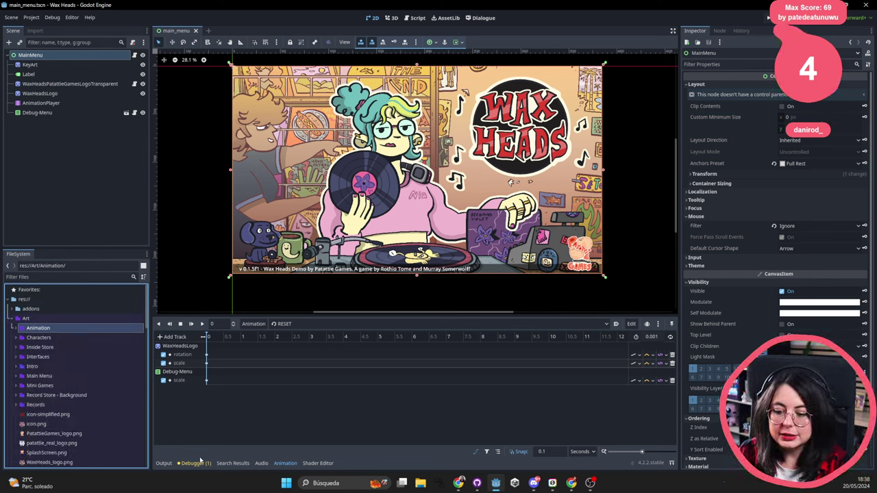
{"action": "scroll", "coordinate": [88, 359], "scroll_direction": "down", "scroll_amount": 3}
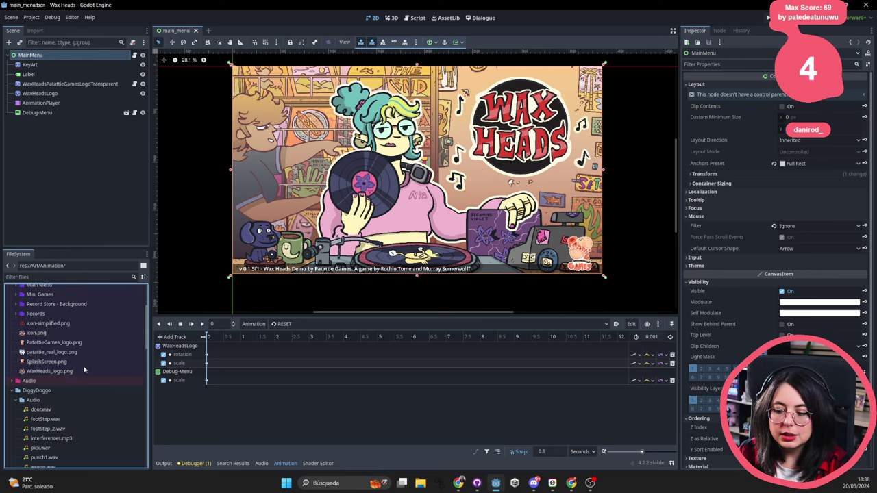
{"action": "left_click", "coordinate": [13, 400]}
{"action": "left_click", "coordinate": [17, 400]}
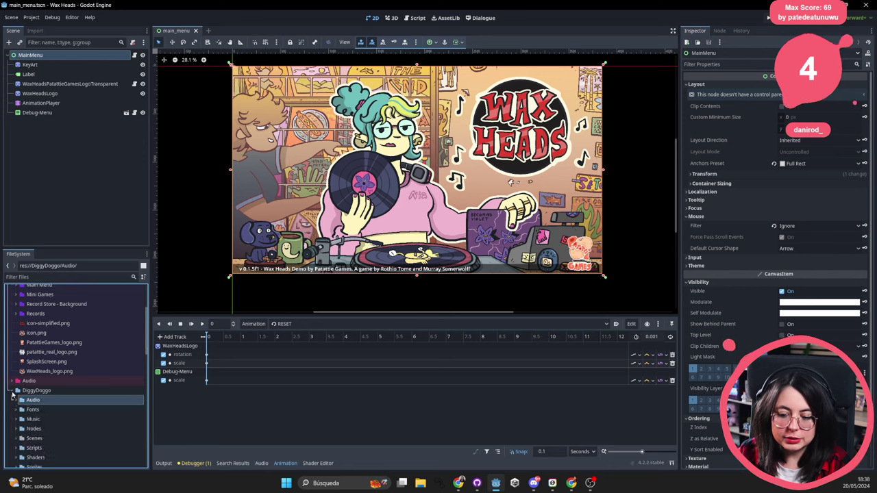
{"action": "left_click", "coordinate": [12, 392]}
{"action": "scroll", "coordinate": [13, 402], "scroll_direction": "up", "scroll_amount": 3}
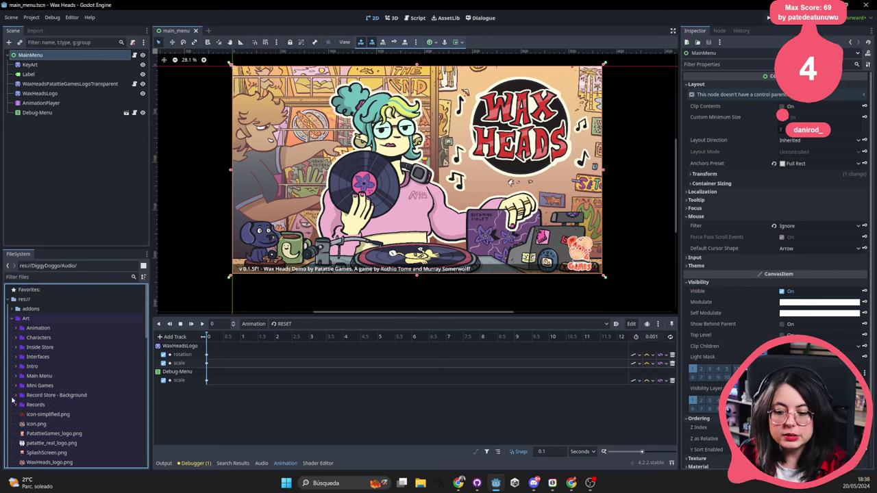
{"action": "left_click", "coordinate": [12, 320]}
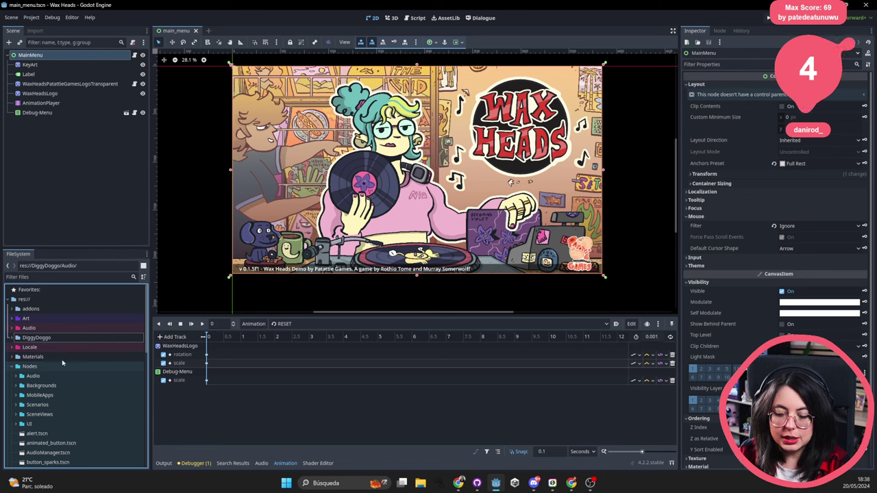
{"action": "left_click", "coordinate": [12, 367]}
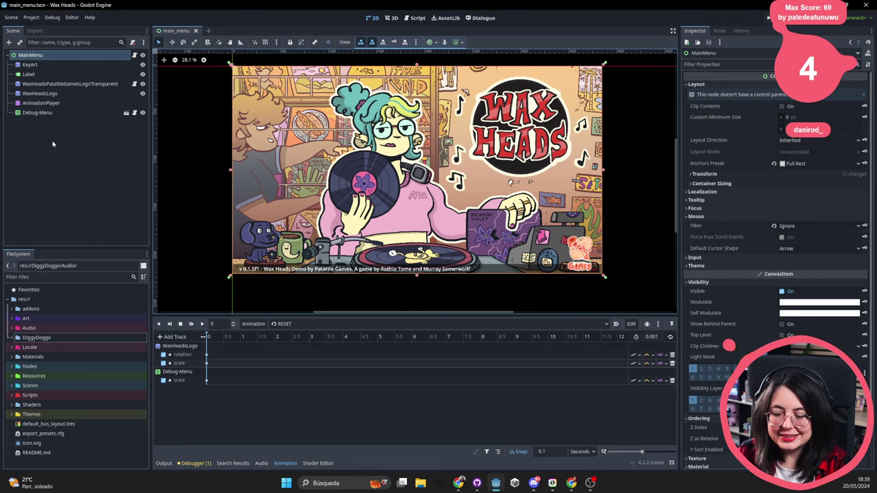
In the dialogue editor, open Day_1 and then the Intro script from recent files.
{"action": "left_click", "coordinate": [482, 18]}
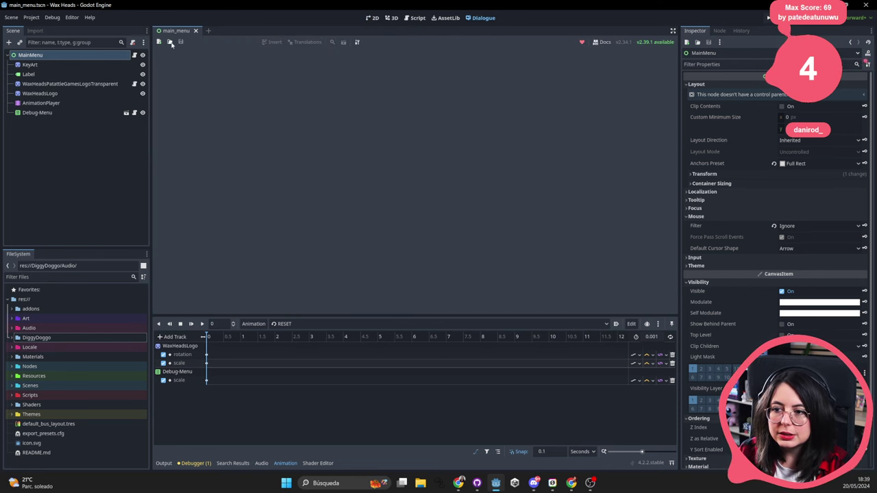
{"action": "left_click", "coordinate": [170, 42]}
{"action": "left_click", "coordinate": [250, 74]}
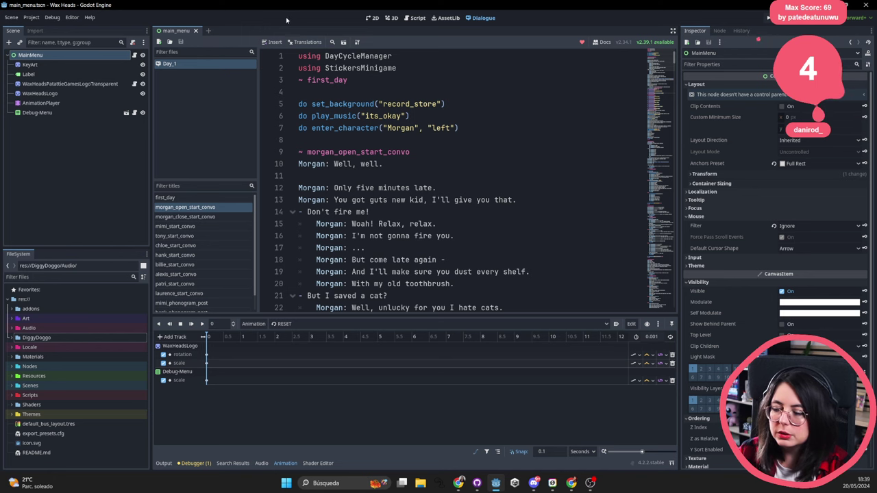
{"action": "left_click", "coordinate": [169, 42]}
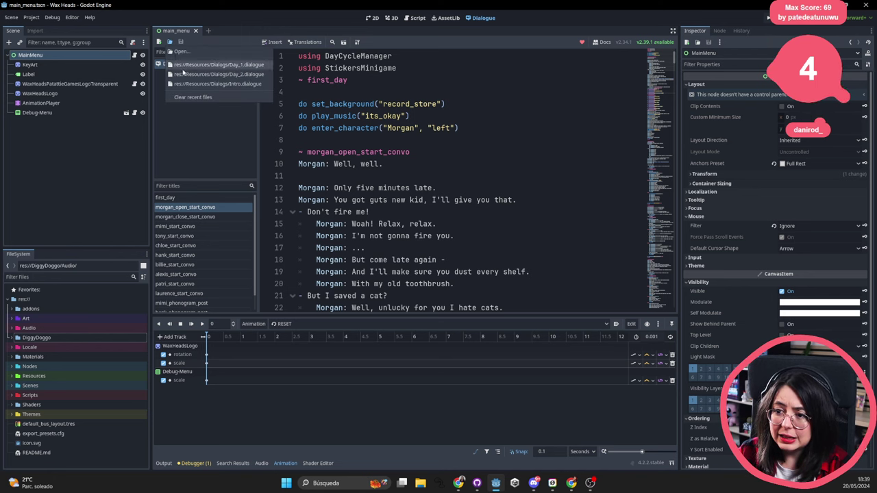
{"action": "left_click", "coordinate": [216, 84]}
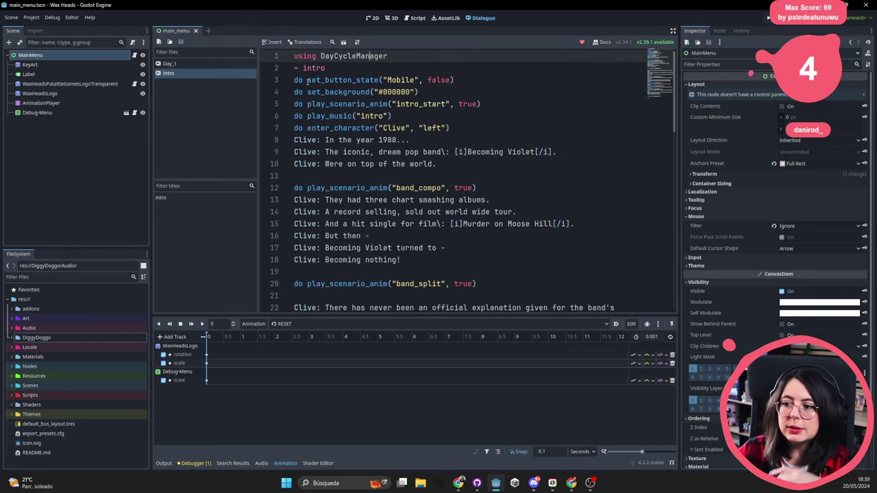
Highlight the opening commands: DayCycleManager, set_button_state, set_background, play_scenario_anim and play_music.
{"action": "double_click", "coordinate": [343, 56]}
{"action": "left_click", "coordinate": [324, 92]}
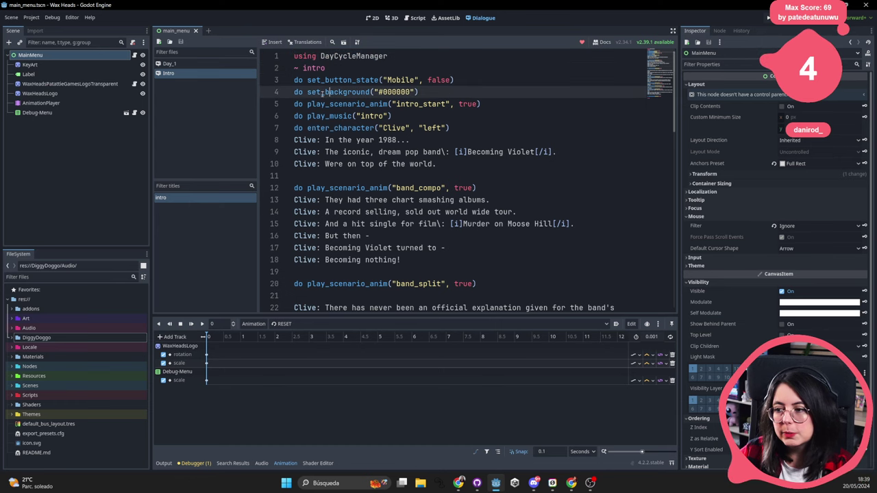
{"action": "left_click_drag", "start_coordinate": [294, 80], "coordinate": [323, 92]}
{"action": "double_click", "coordinate": [366, 81]}
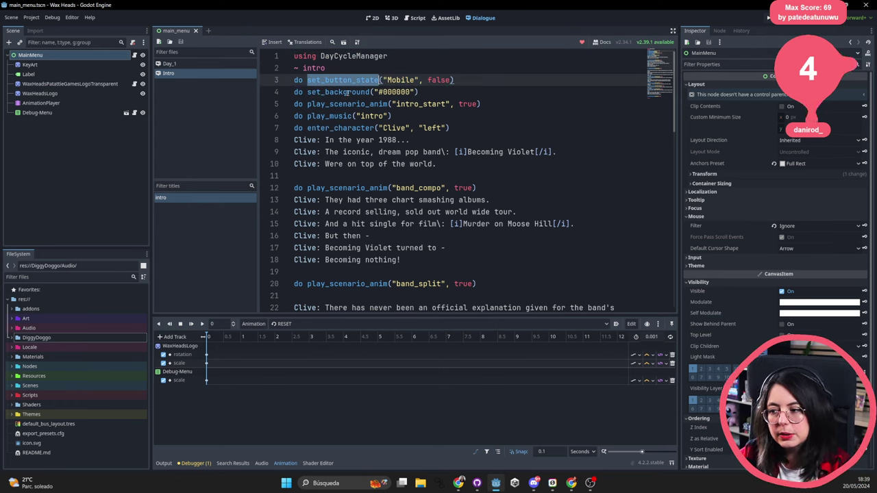
{"action": "double_click", "coordinate": [350, 92]}
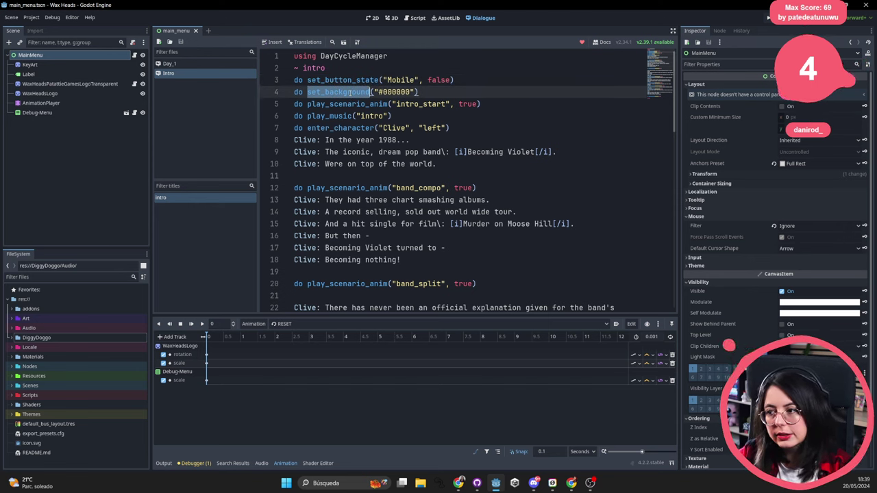
{"action": "double_click", "coordinate": [353, 105]}
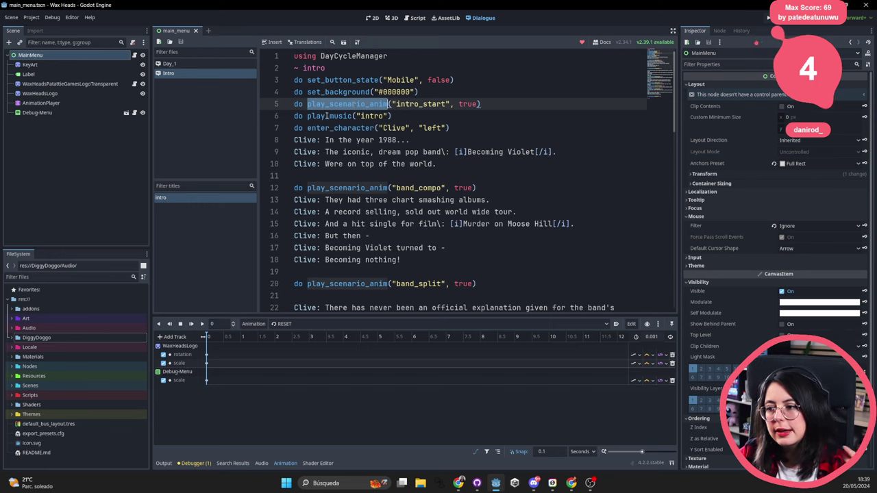
{"action": "double_click", "coordinate": [329, 116]}
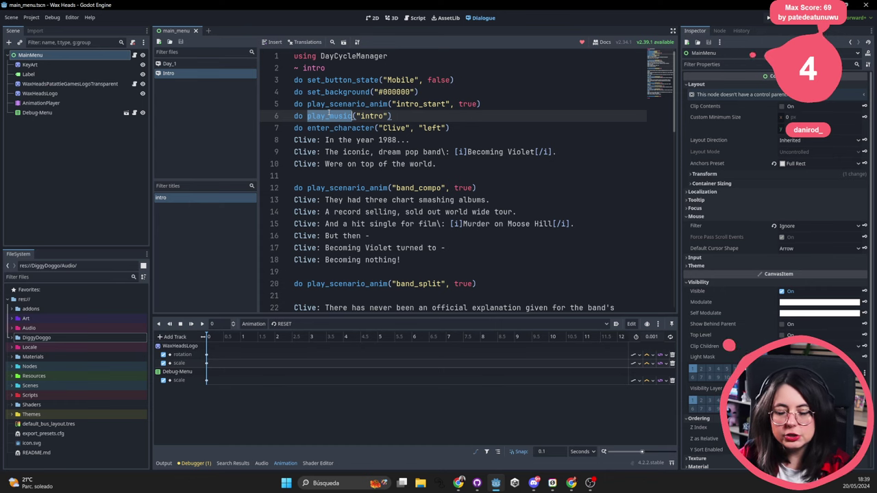
{"action": "left_click", "coordinate": [581, 41]}
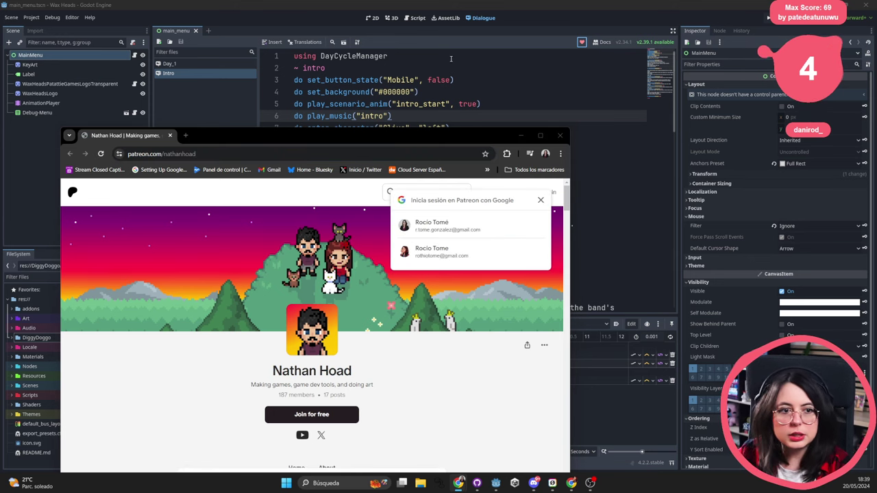
{"action": "left_click", "coordinate": [561, 135]}
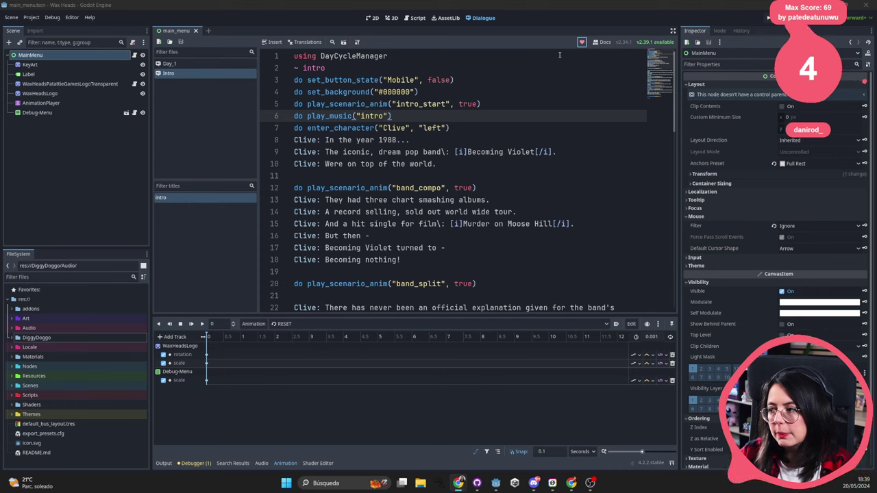
{"action": "left_click", "coordinate": [565, 116]}
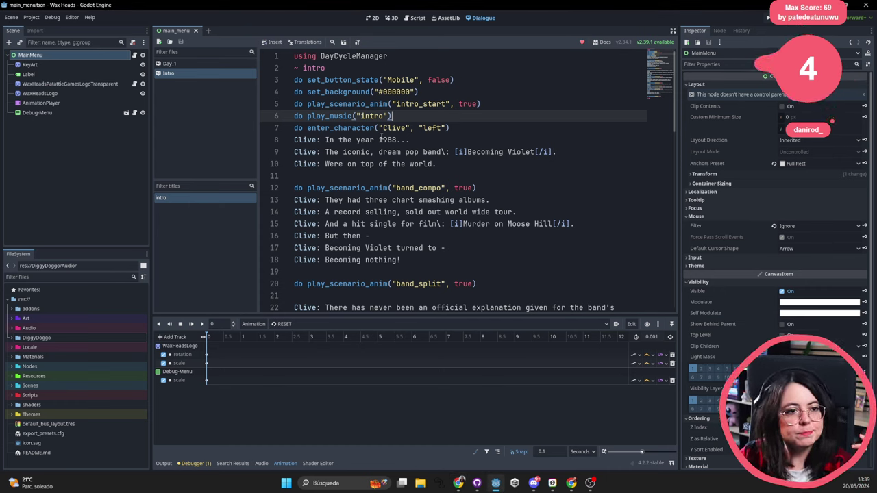
Select the enter_character command on line 7, Clive's occurrences and his lines 8–10.
{"action": "mouse_move", "coordinate": [411, 140]}
{"action": "left_mouse_down"}
{"action": "mouse_move", "coordinate": [301, 127]}
{"action": "mouse_move", "coordinate": [294, 68]}
{"action": "mouse_move", "coordinate": [295, 92]}
{"action": "mouse_move", "coordinate": [411, 140]}
{"action": "left_mouse_up"}
{"action": "double_click", "coordinate": [317, 128]}
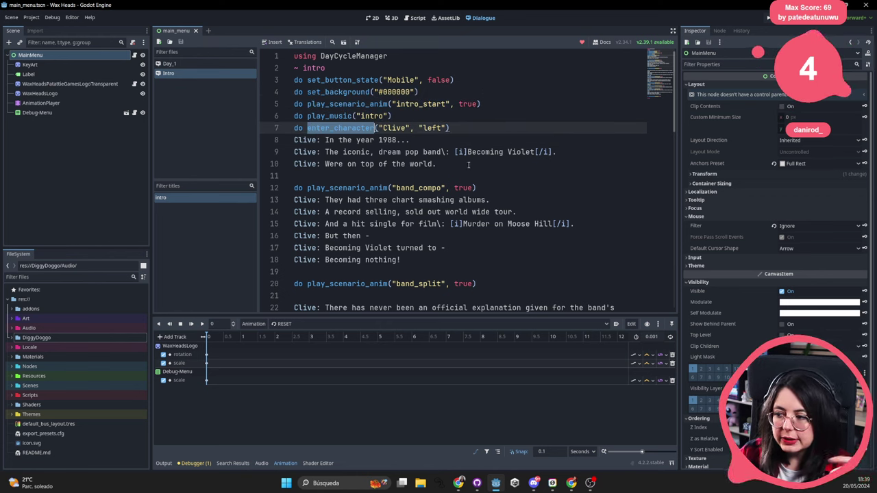
{"action": "left_click_drag", "start_coordinate": [437, 164], "coordinate": [278, 145]}
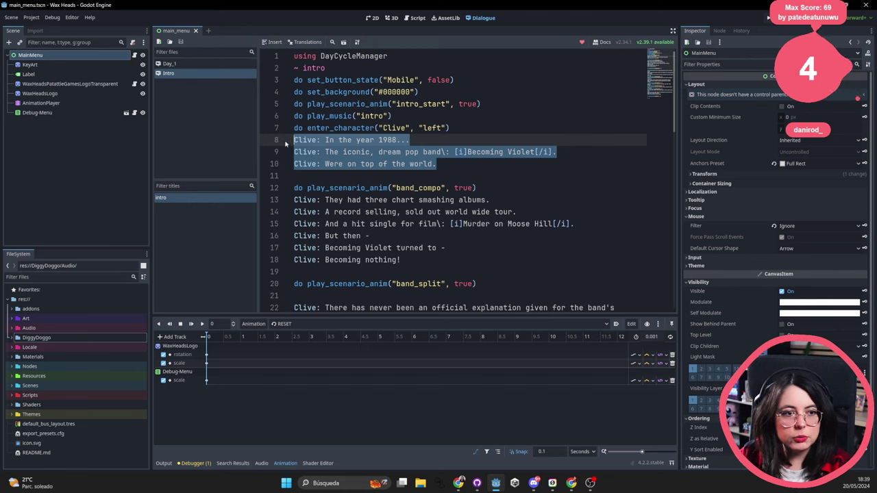
{"action": "left_click", "coordinate": [308, 143]}
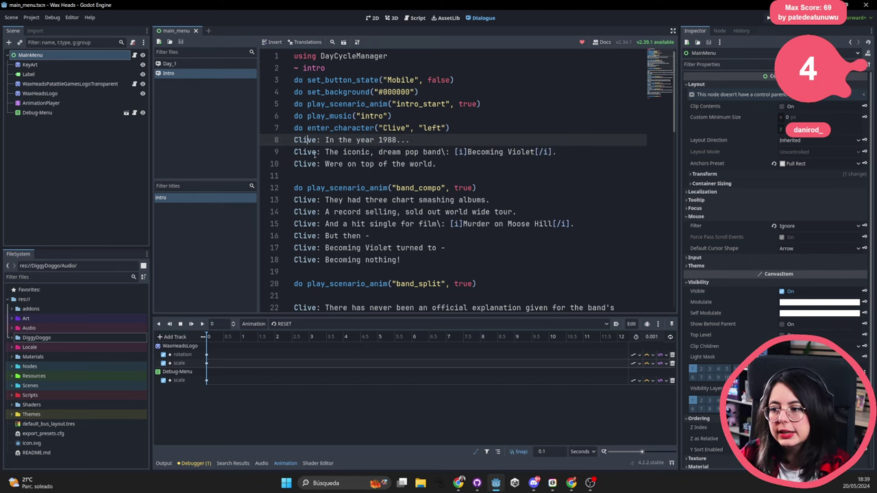
{"action": "left_click", "coordinate": [392, 128]}
{"action": "double_click", "coordinate": [393, 127]}
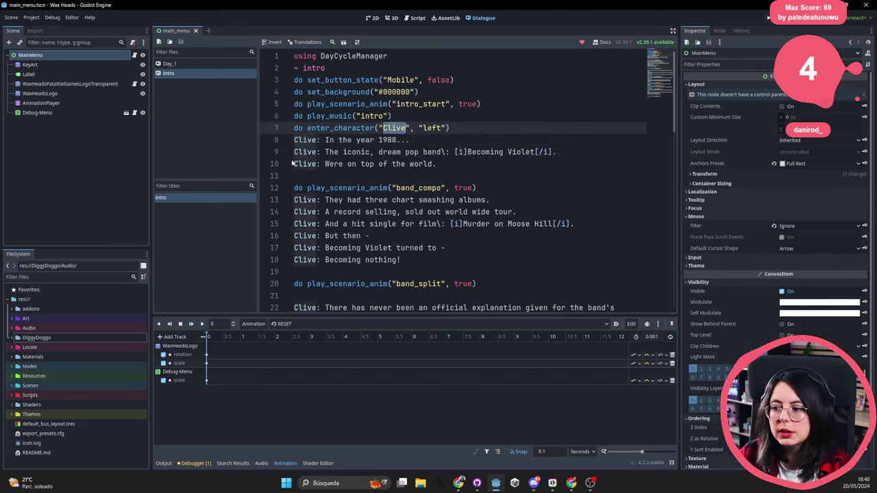
{"action": "left_click", "coordinate": [396, 128]}
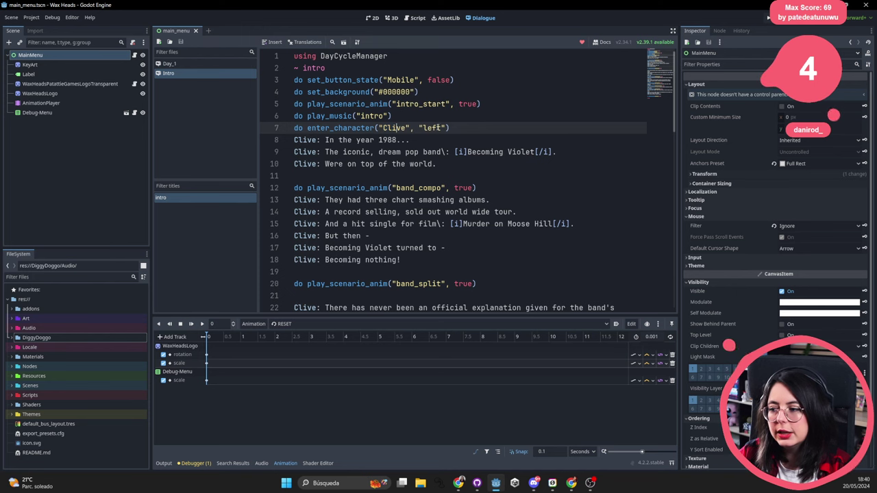
{"action": "double_click", "coordinate": [432, 128]}
{"action": "left_click_drag", "start_coordinate": [437, 164], "coordinate": [305, 141]}
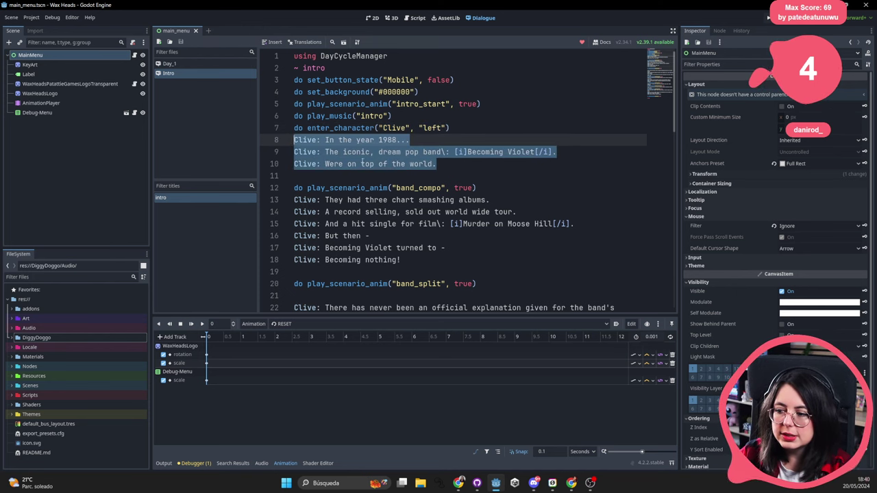
Scroll down to the closing => END line and back up, selecting line 39.
{"action": "scroll", "coordinate": [412, 171], "scroll_direction": "down", "scroll_amount": 2}
{"action": "left_click_drag", "start_coordinate": [477, 116], "coordinate": [248, 121]}
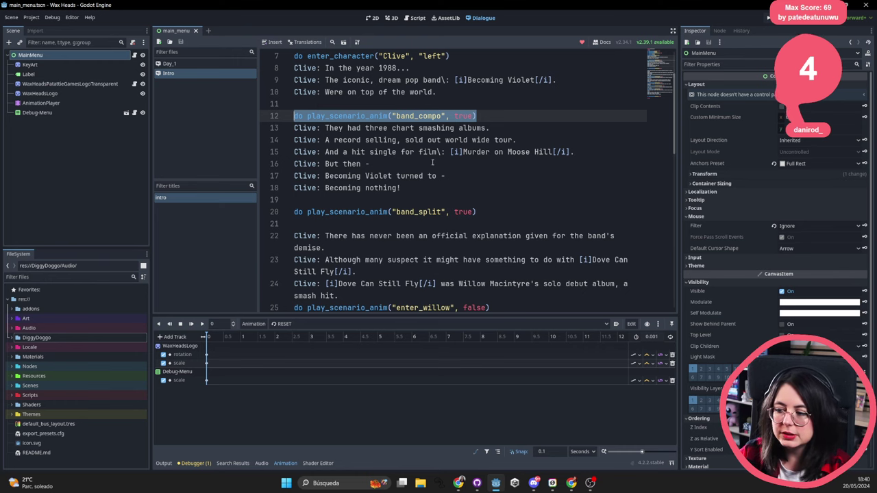
{"action": "scroll", "coordinate": [370, 172], "scroll_direction": "down", "scroll_amount": 8}
{"action": "left_click", "coordinate": [355, 224]}
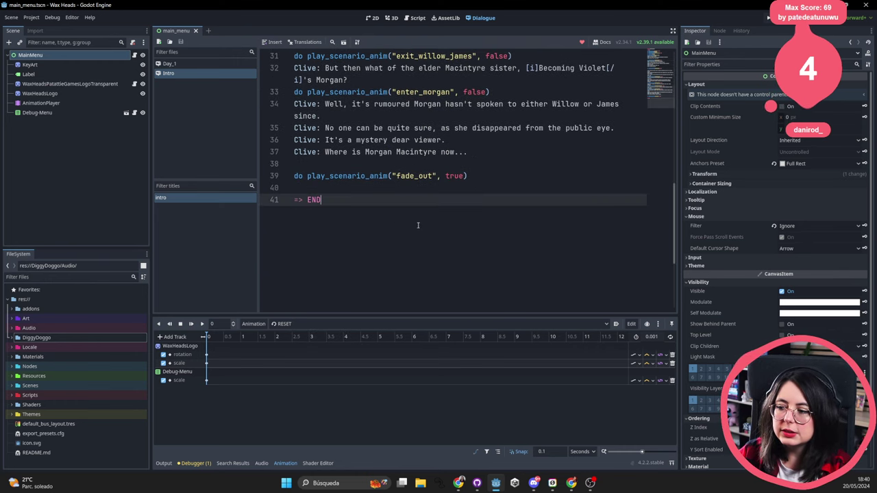
{"action": "scroll", "coordinate": [354, 246], "scroll_direction": "up", "scroll_amount": 2}
{"action": "scroll", "coordinate": [353, 274], "scroll_direction": "down", "scroll_amount": 2}
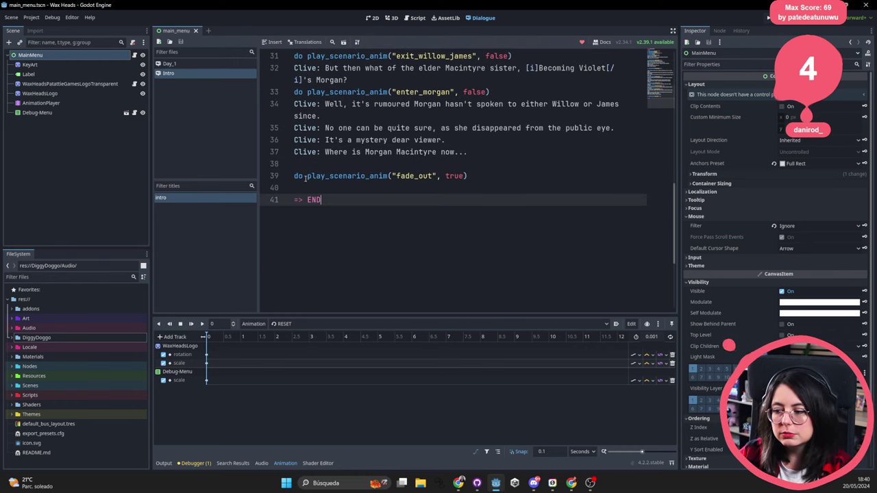
{"action": "left_click_drag", "start_coordinate": [305, 177], "coordinate": [442, 177]}
{"action": "scroll", "coordinate": [383, 172], "scroll_direction": "up", "scroll_amount": 6}
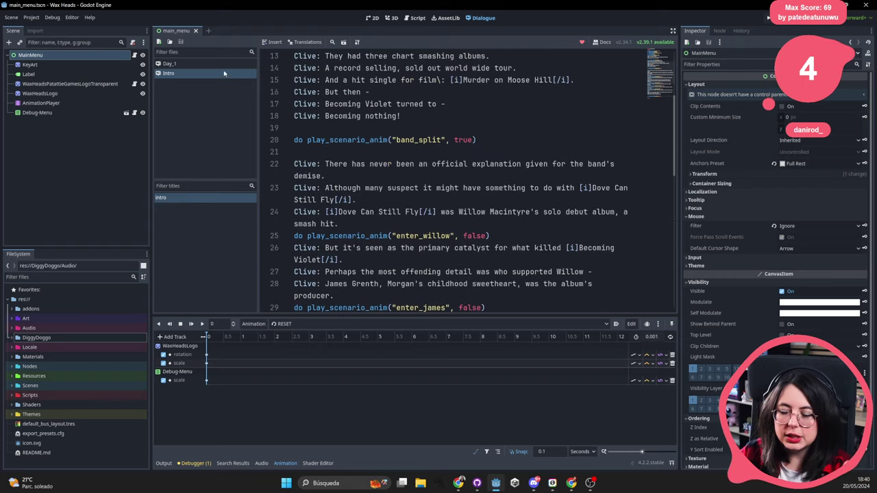
Open the Day_2 script from recent files and select its second_day dialogue body.
{"action": "left_click", "coordinate": [204, 62]}
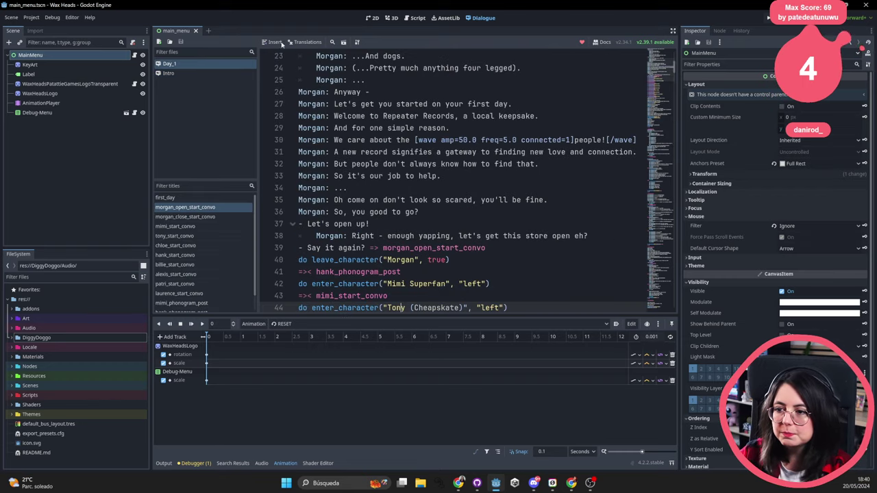
{"action": "left_click", "coordinate": [180, 42]}
{"action": "left_click", "coordinate": [193, 84]}
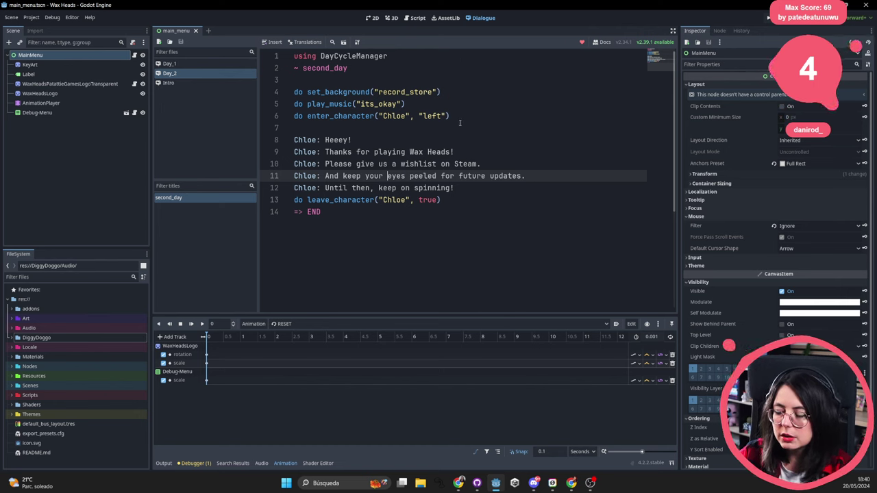
{"action": "left_click_drag", "start_coordinate": [325, 214], "coordinate": [291, 91]}
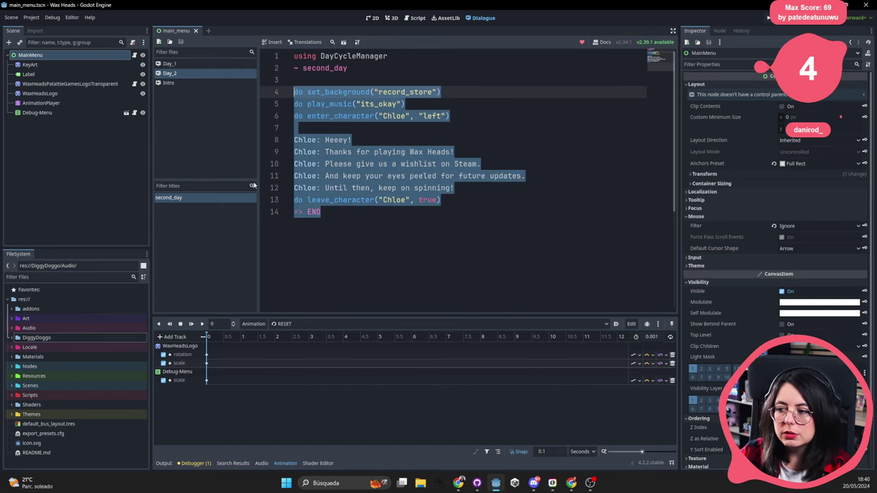
Return to the Day_1 script and scroll it back up to its first lines.
{"action": "left_click", "coordinate": [215, 65]}
{"action": "scroll", "coordinate": [407, 212], "scroll_direction": "down", "scroll_amount": 20}
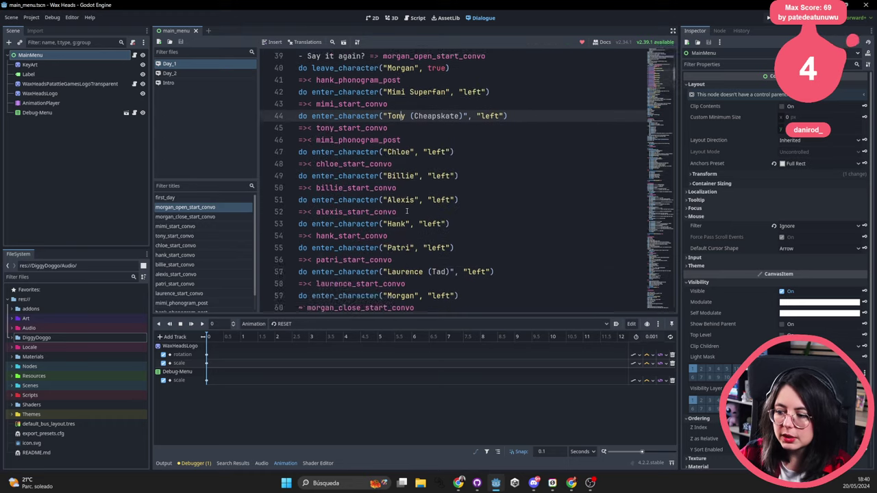
{"action": "scroll", "coordinate": [407, 212], "scroll_direction": "down", "scroll_amount": 10}
{"action": "scroll", "coordinate": [407, 212], "scroll_direction": "up", "scroll_amount": 2}
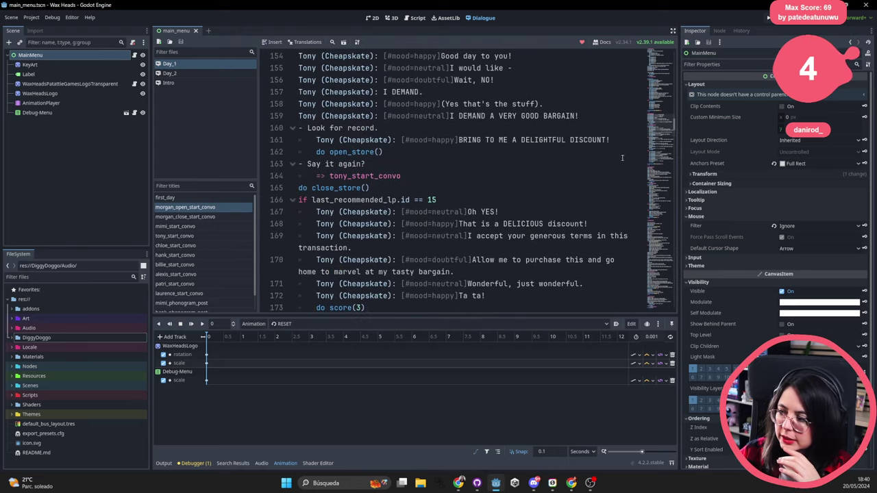
{"action": "left_click", "coordinate": [659, 249]}
{"action": "left_click_drag", "start_coordinate": [659, 249], "coordinate": [659, 302]}
{"action": "scroll", "coordinate": [660, 302], "scroll_direction": "up", "scroll_amount": 2}
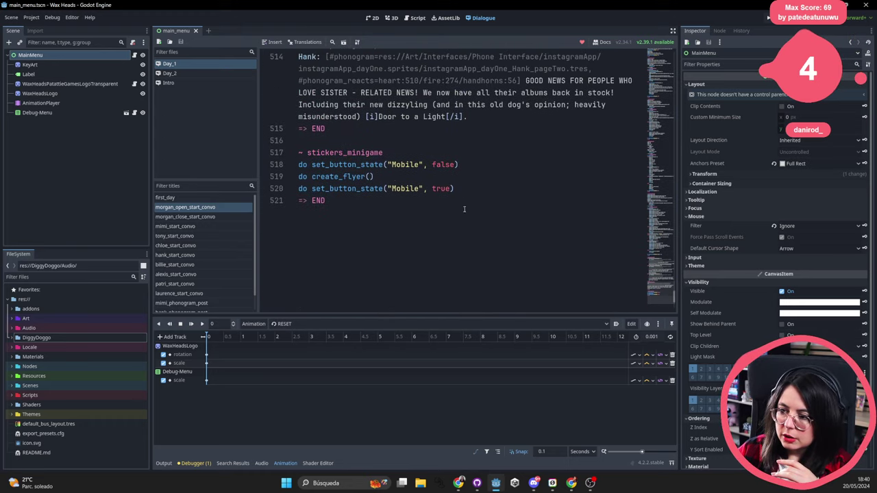
{"action": "left_click", "coordinate": [468, 117]}
{"action": "scroll", "coordinate": [387, 178], "scroll_direction": "up", "scroll_amount": 10}
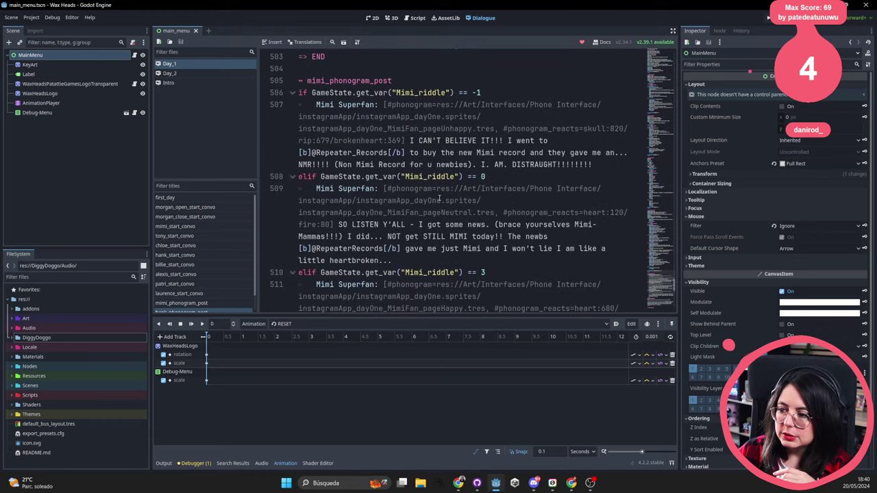
{"action": "scroll", "coordinate": [423, 175], "scroll_direction": "up", "scroll_amount": 5}
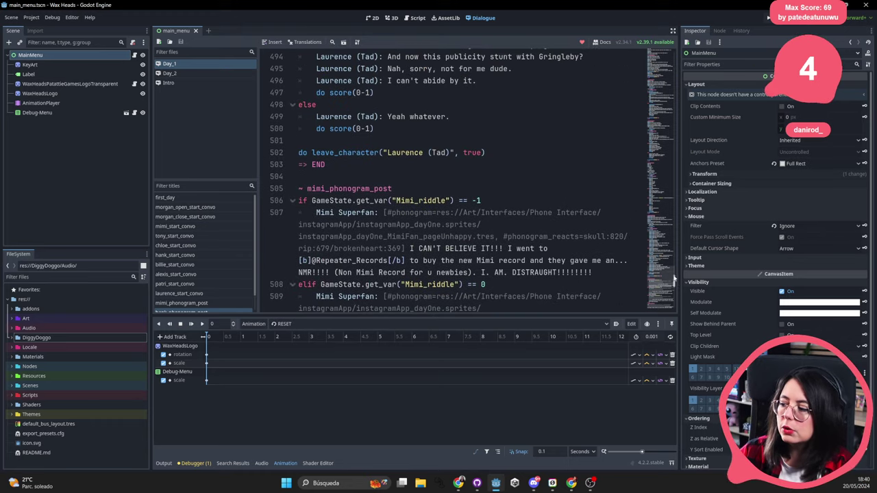
{"action": "left_click_drag", "start_coordinate": [675, 281], "coordinate": [677, 58]}
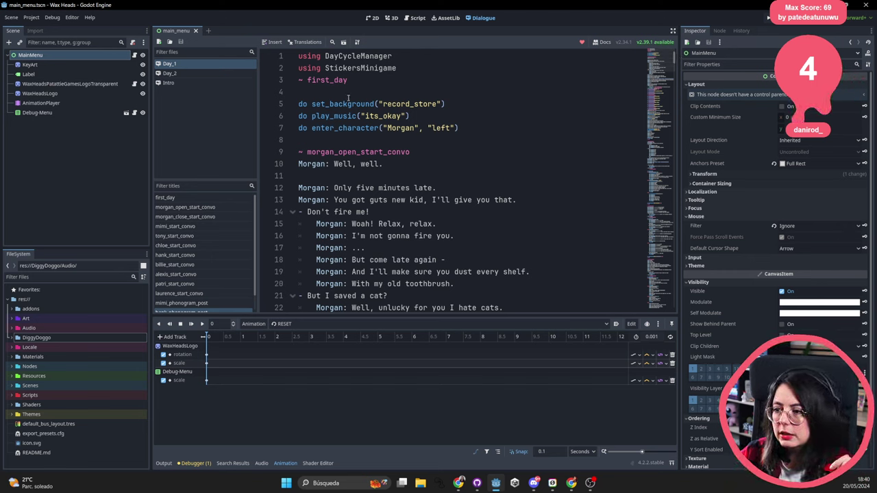
{"action": "scroll", "coordinate": [331, 236], "scroll_direction": "down", "scroll_amount": 3}
{"action": "scroll", "coordinate": [331, 235], "scroll_direction": "up", "scroll_amount": 3}
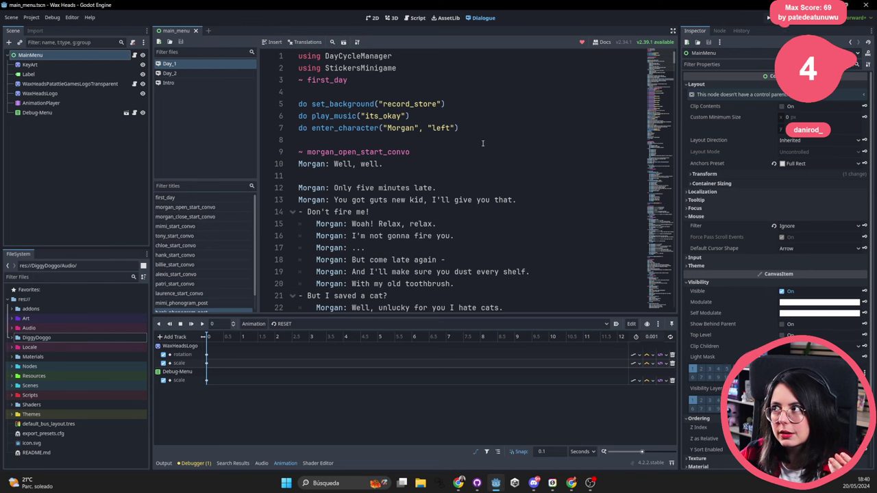
{"action": "left_click_drag", "start_coordinate": [300, 104], "coordinate": [384, 164]}
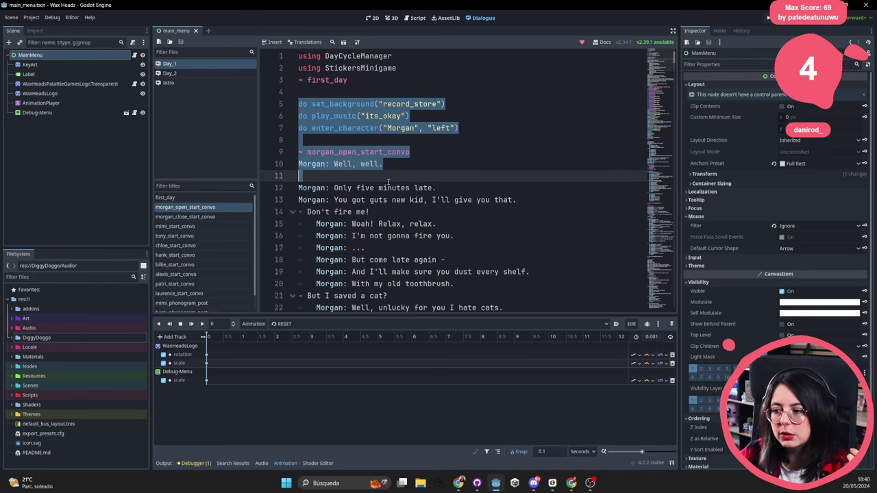
{"action": "left_click", "coordinate": [384, 164]}
{"action": "scroll", "coordinate": [283, 115], "scroll_direction": "down", "scroll_amount": 2}
{"action": "left_click", "coordinate": [423, 116]}
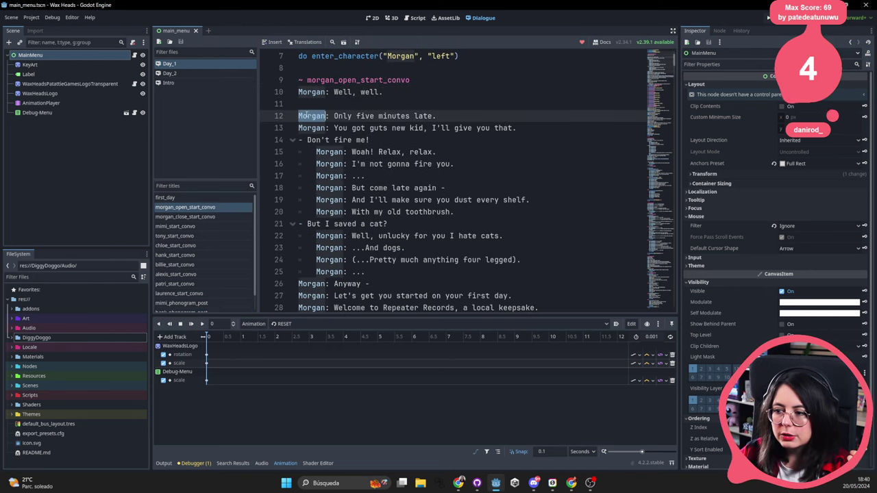
{"action": "left_click_drag", "start_coordinate": [465, 119], "coordinate": [334, 116]}
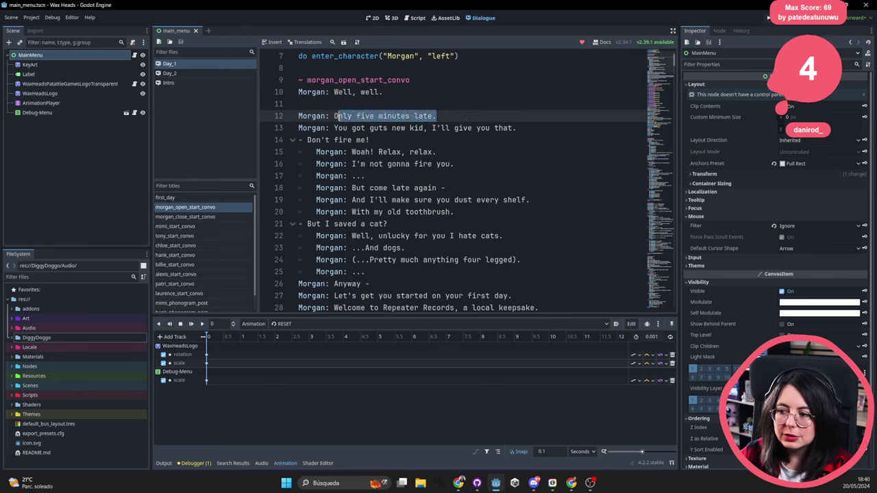
{"action": "triple_click", "coordinate": [299, 140]}
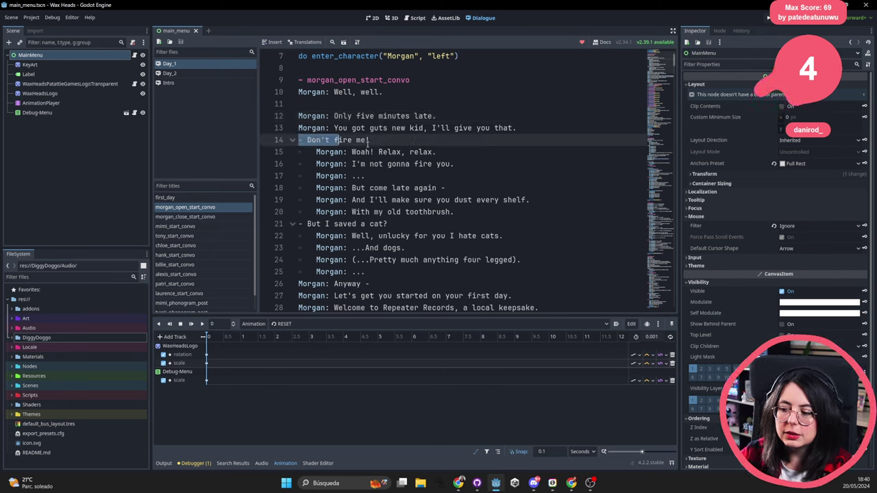
{"action": "triple_click", "coordinate": [294, 224]}
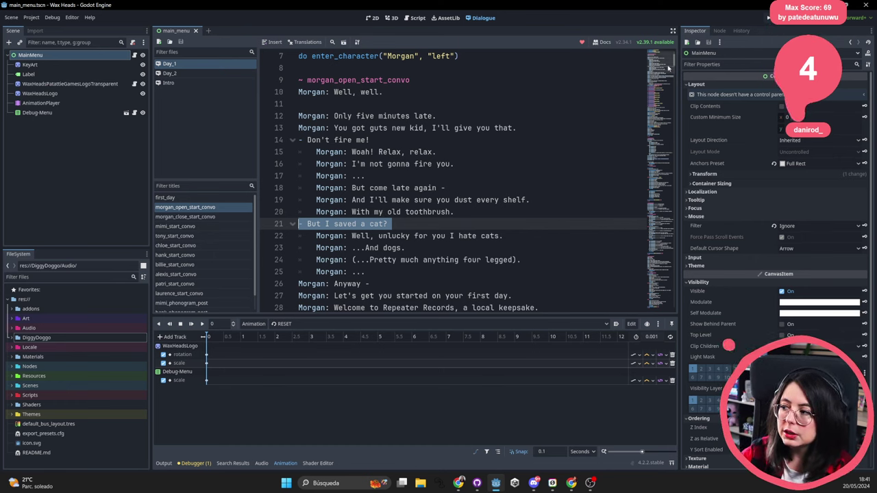
{"action": "scroll", "coordinate": [676, 65], "scroll_direction": "down", "scroll_amount": 2}
{"action": "scroll", "coordinate": [675, 65], "scroll_direction": "down", "scroll_amount": 11}
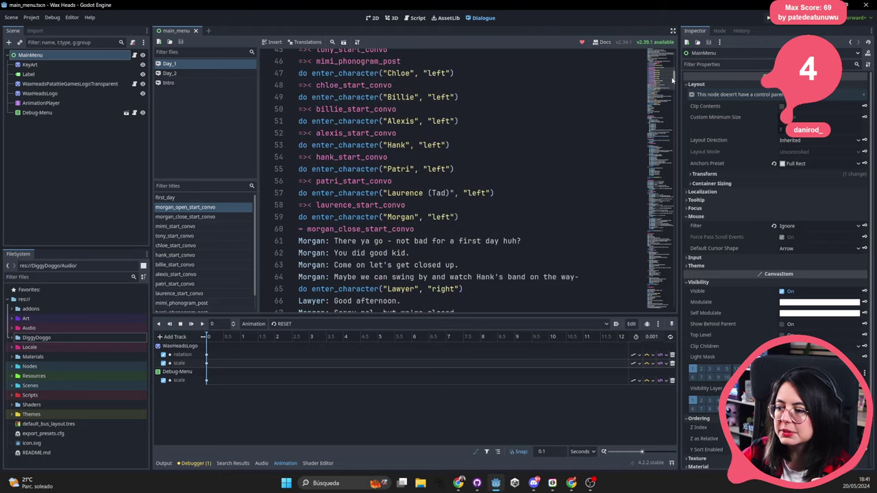
{"action": "scroll", "coordinate": [263, 141], "scroll_direction": "up", "scroll_amount": 2}
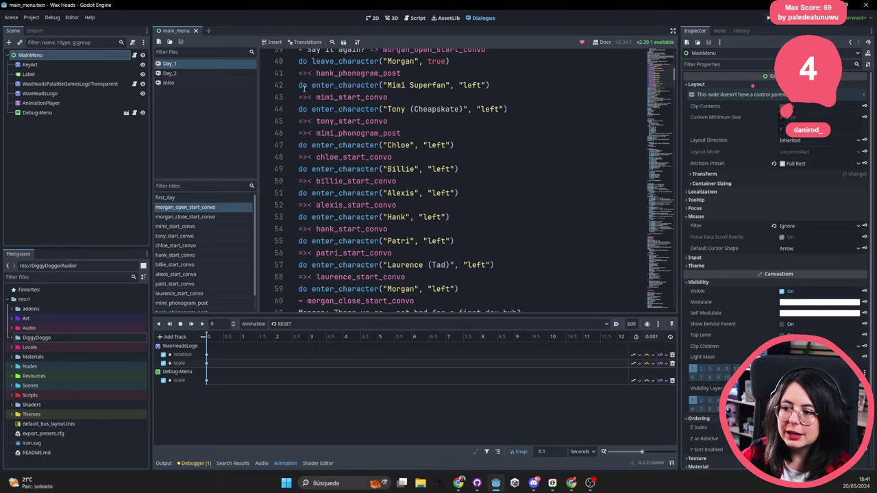
{"action": "scroll", "coordinate": [335, 103], "scroll_direction": "up", "scroll_amount": 1}
{"action": "left_click_drag", "start_coordinate": [299, 109], "coordinate": [309, 109]}
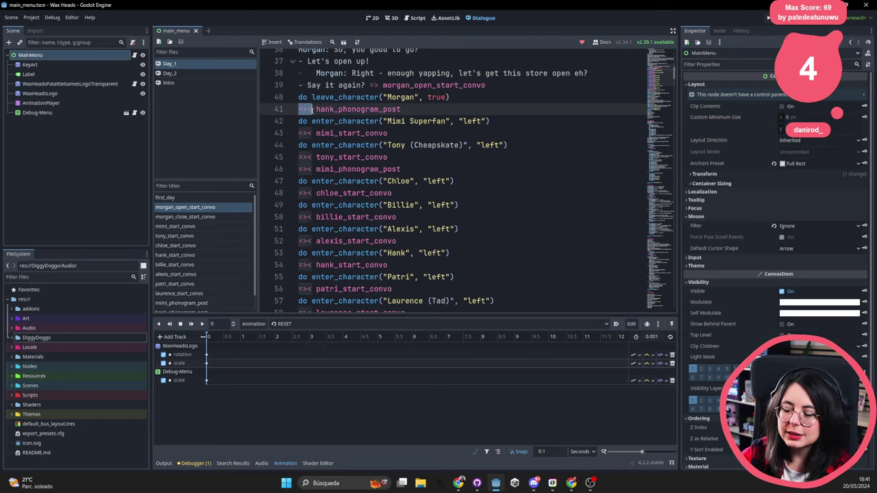
{"action": "left_click", "coordinate": [298, 133]}
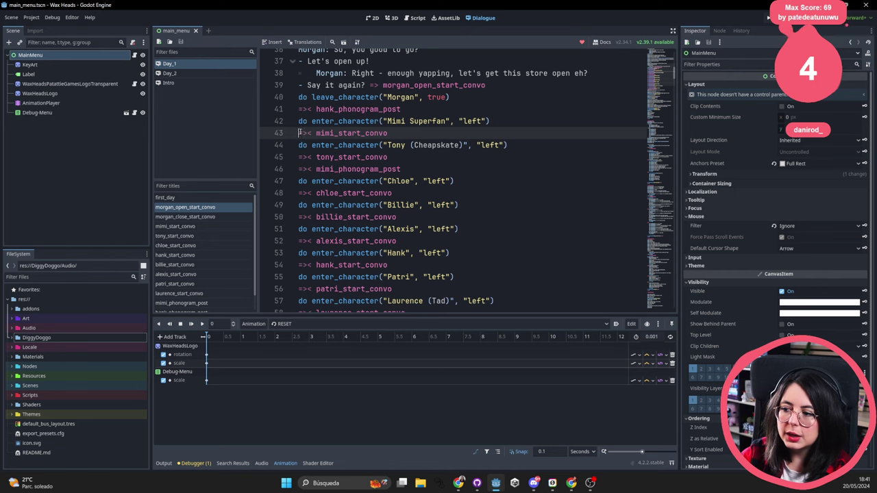
{"action": "scroll", "coordinate": [363, 157], "scroll_direction": "down", "scroll_amount": 5}
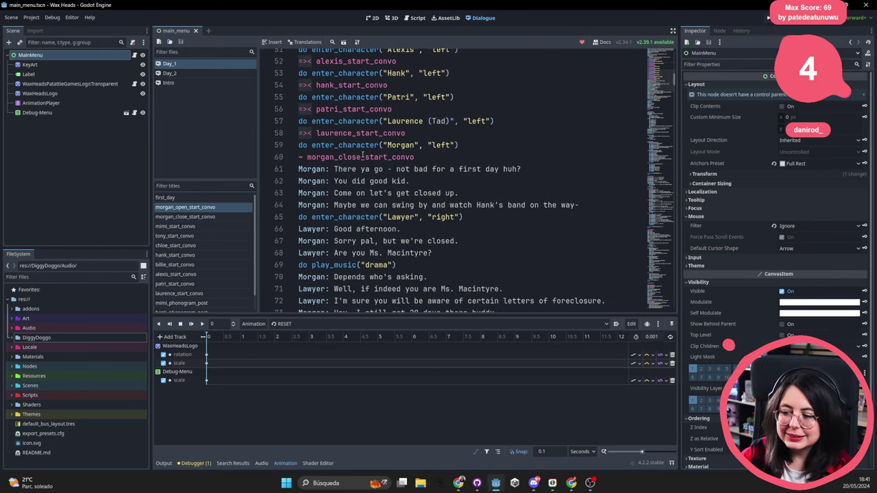
{"action": "scroll", "coordinate": [363, 156], "scroll_direction": "down", "scroll_amount": 8}
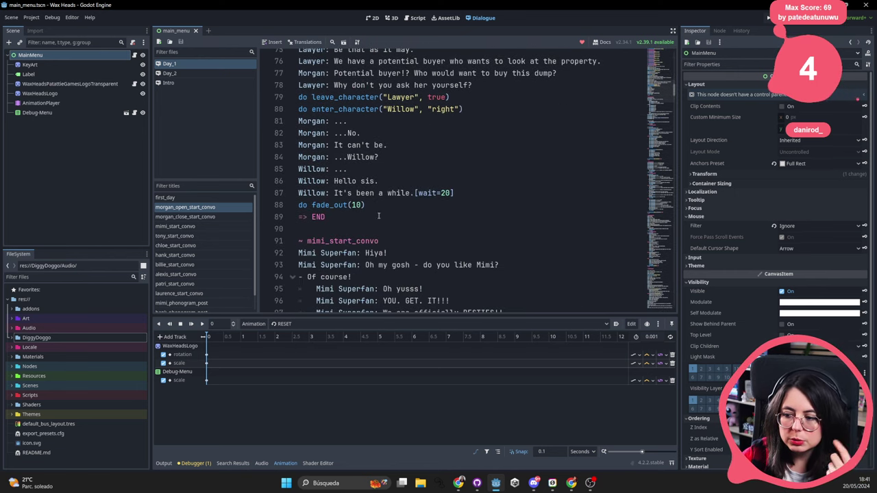
{"action": "left_click", "coordinate": [379, 206]}
{"action": "scroll", "coordinate": [412, 185], "scroll_direction": "down", "scroll_amount": 9}
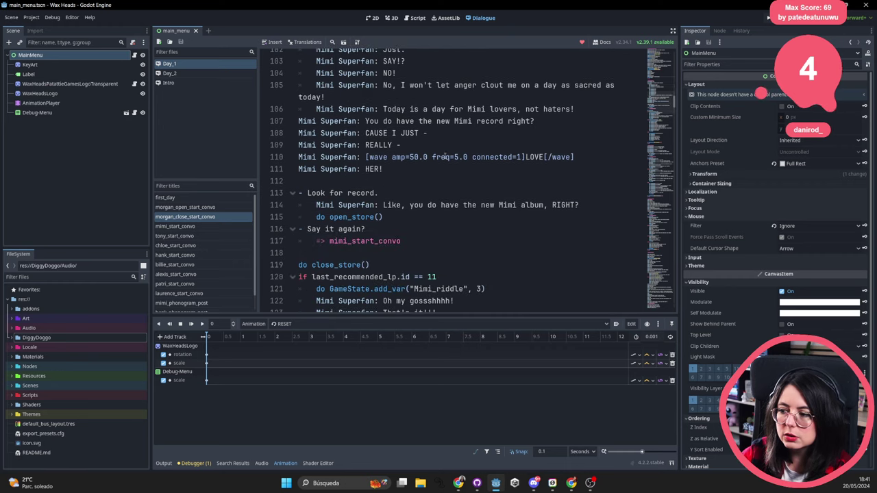
{"action": "triple_click", "coordinate": [386, 157]}
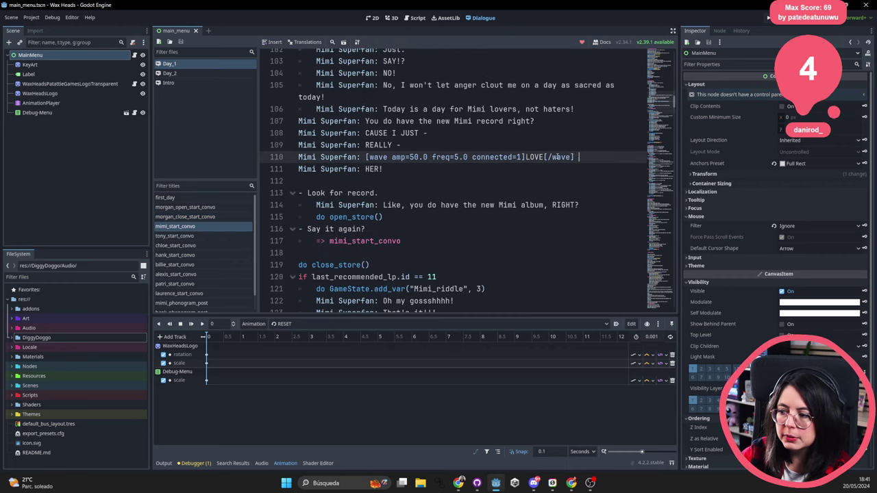
{"action": "double_click", "coordinate": [383, 157]}
{"action": "double_click", "coordinate": [414, 157]}
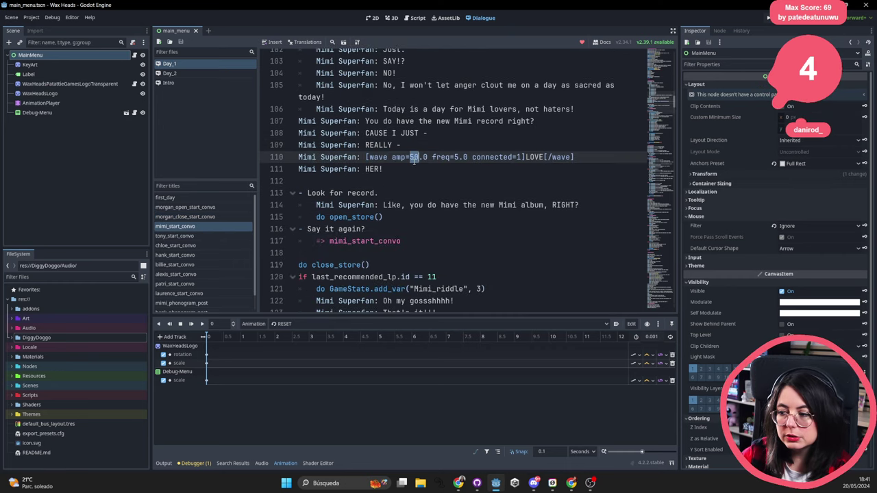
{"action": "double_click", "coordinate": [492, 157]}
{"action": "scroll", "coordinate": [514, 181], "scroll_direction": "down", "scroll_amount": 3}
{"action": "left_click_drag", "start_coordinate": [438, 169], "coordinate": [310, 169]}
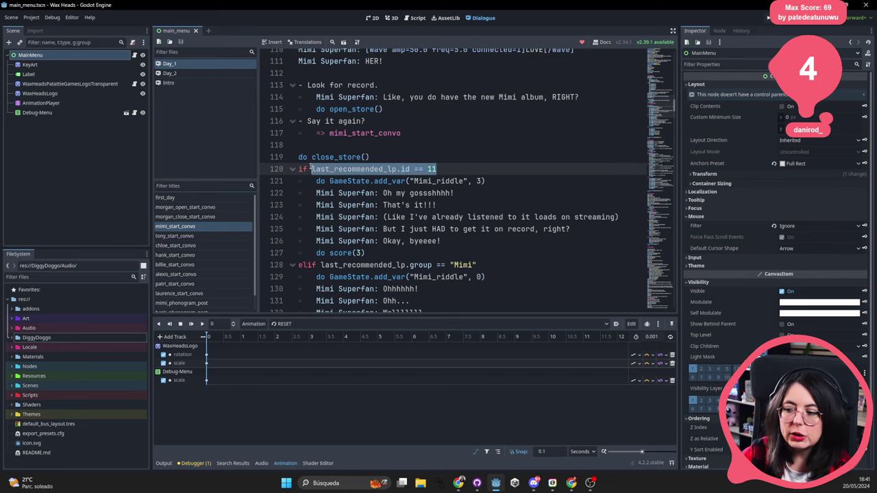
{"action": "left_click", "coordinate": [511, 181]}
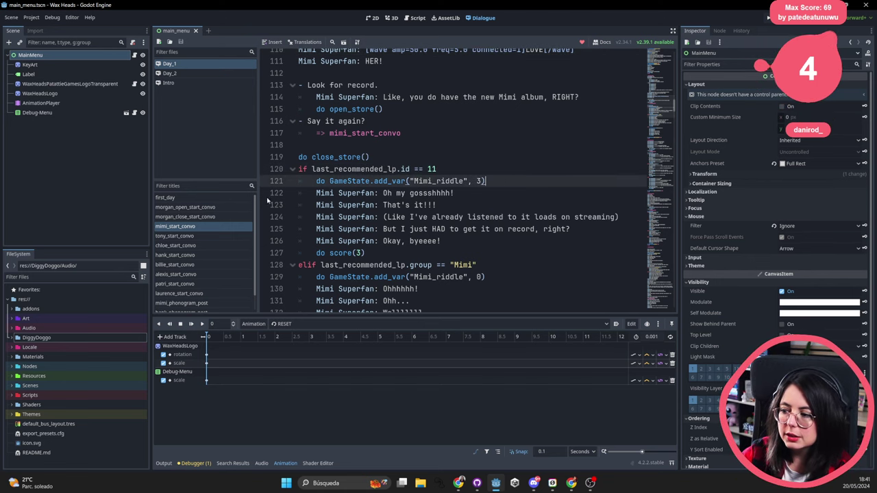
{"action": "scroll", "coordinate": [338, 193], "scroll_direction": "down", "scroll_amount": 4}
{"action": "scroll", "coordinate": [330, 145], "scroll_direction": "up", "scroll_amount": 3}
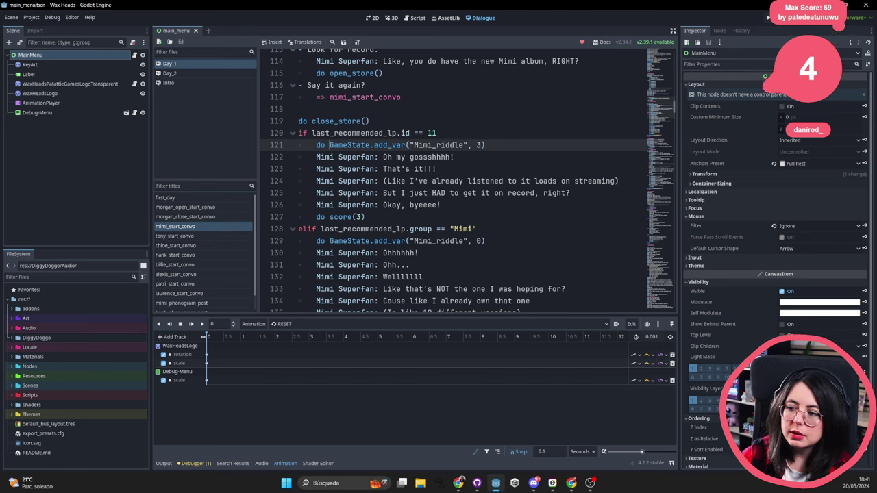
{"action": "double_click", "coordinate": [359, 156]}
{"action": "double_click", "coordinate": [356, 132]}
{"action": "double_click", "coordinate": [349, 145]}
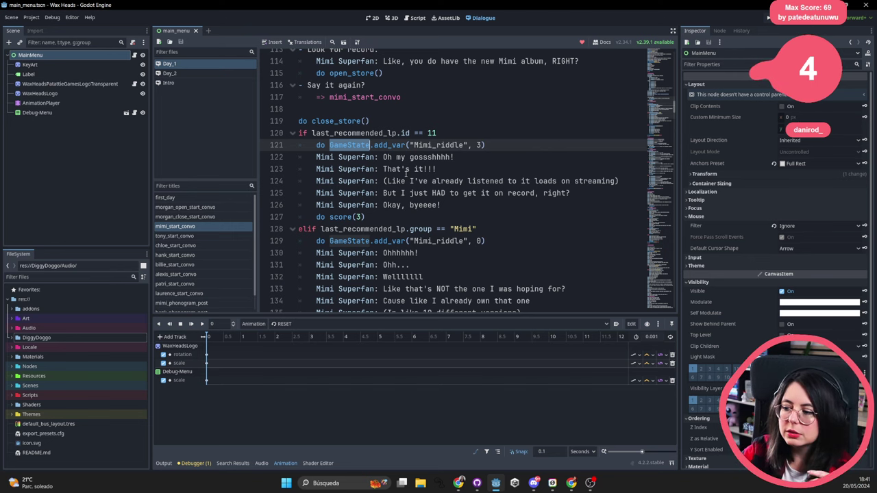
{"action": "scroll", "coordinate": [406, 175], "scroll_direction": "down", "scroll_amount": 8}
{"action": "scroll", "coordinate": [384, 134], "scroll_direction": "up", "scroll_amount": 6}
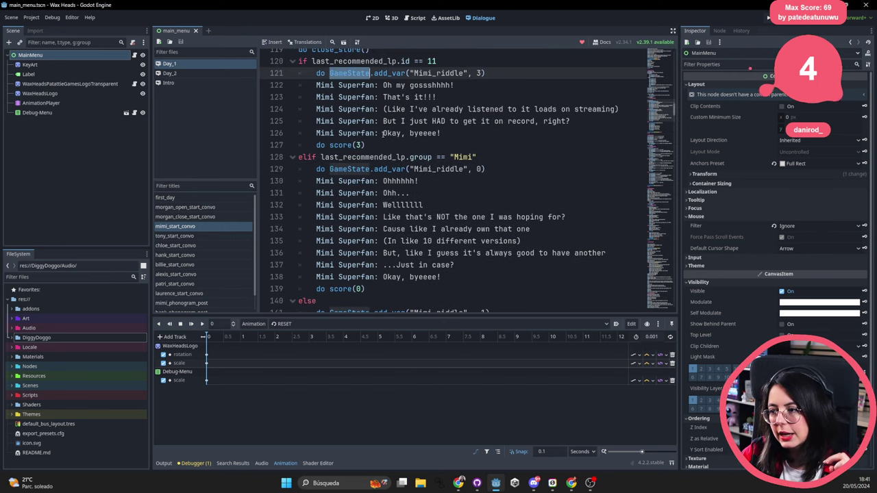
{"action": "left_click_drag", "start_coordinate": [506, 161], "coordinate": [321, 157]}
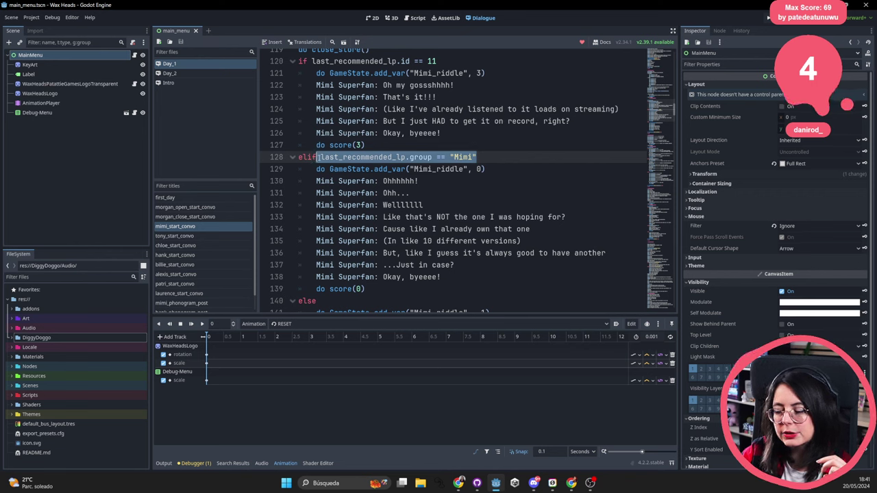
{"action": "left_click", "coordinate": [322, 157]}
{"action": "double_click", "coordinate": [347, 157]}
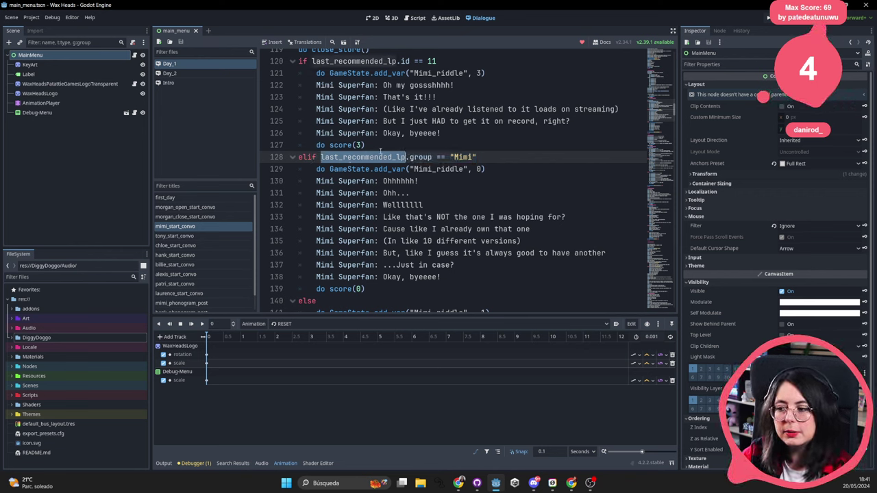
{"action": "left_click", "coordinate": [477, 157]}
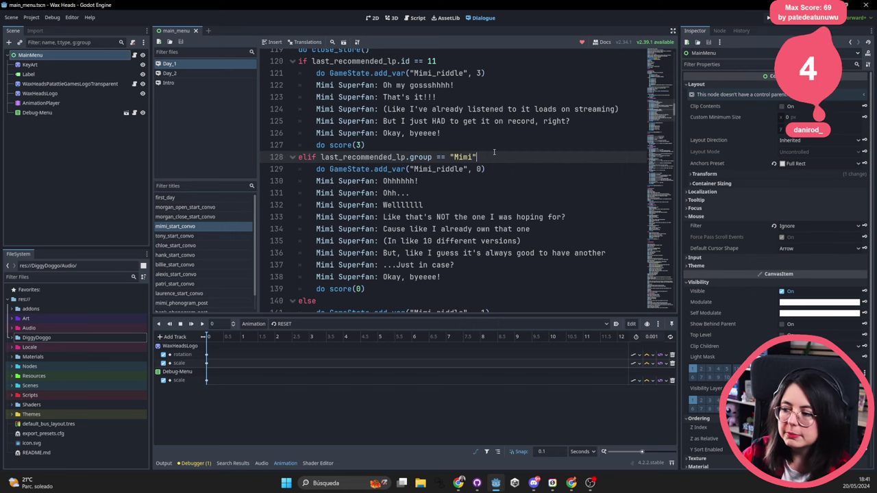
{"action": "left_click_drag", "start_coordinate": [477, 157], "coordinate": [446, 157]}
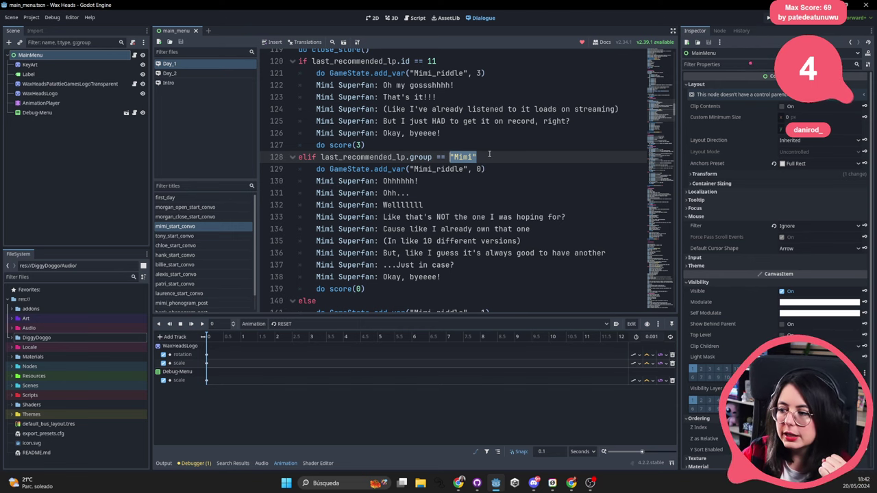
{"action": "left_click_drag", "start_coordinate": [477, 157], "coordinate": [322, 157]}
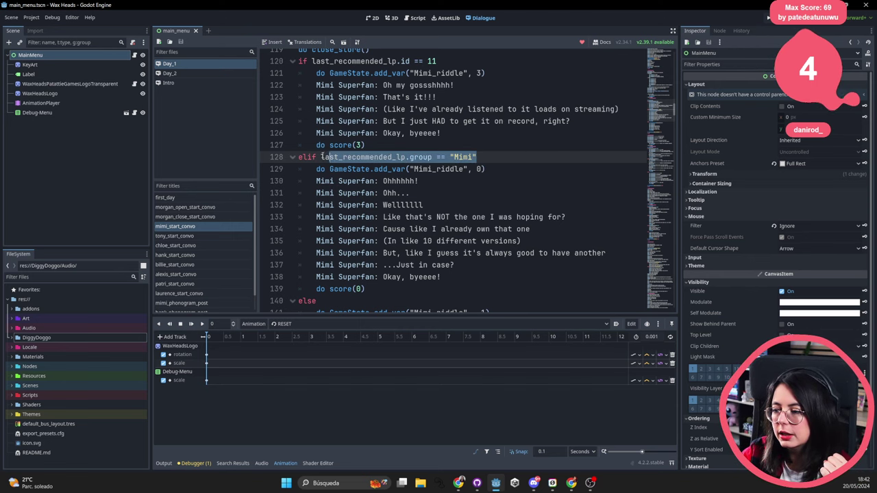
{"action": "left_click", "coordinate": [478, 157]}
{"action": "scroll", "coordinate": [421, 133], "scroll_direction": "up", "scroll_amount": 4}
{"action": "left_click_drag", "start_coordinate": [438, 205], "coordinate": [301, 205]}
{"action": "scroll", "coordinate": [454, 204], "scroll_direction": "down", "scroll_amount": 3}
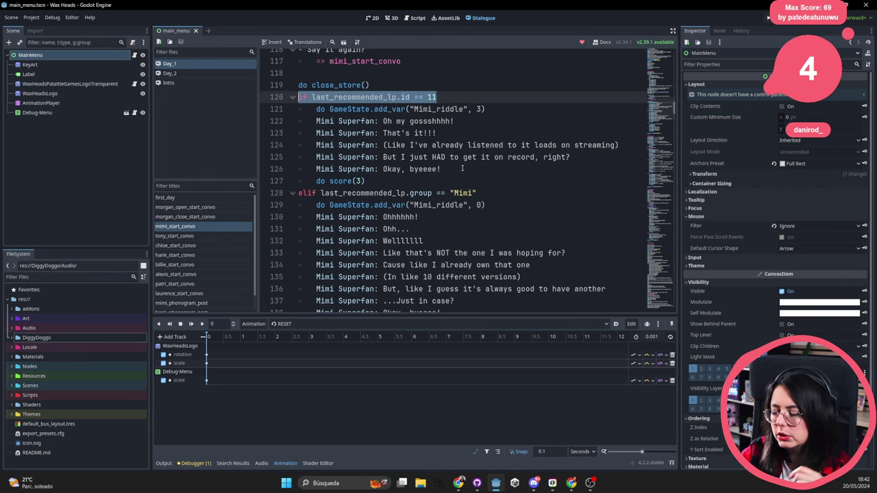
{"action": "scroll", "coordinate": [455, 205], "scroll_direction": "down", "scroll_amount": 4}
{"action": "scroll", "coordinate": [455, 204], "scroll_direction": "down", "scroll_amount": 2}
{"action": "triple_click", "coordinate": [439, 241]}
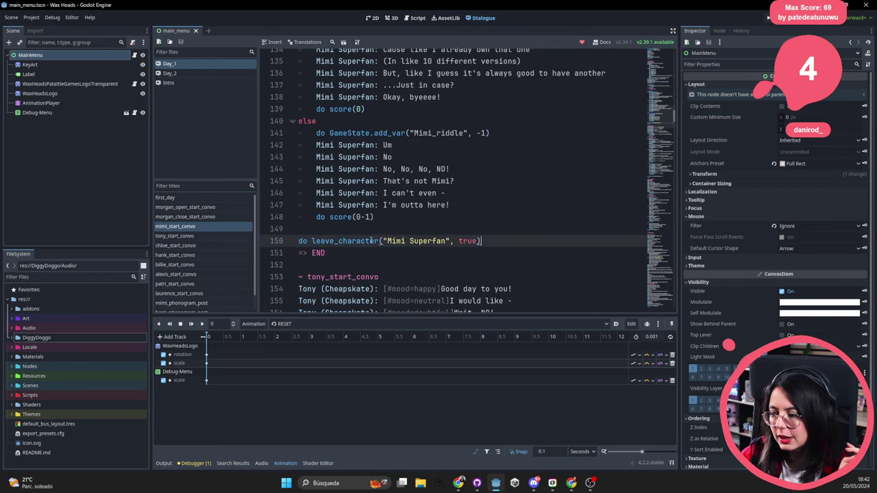
{"action": "double_click", "coordinate": [416, 241]}
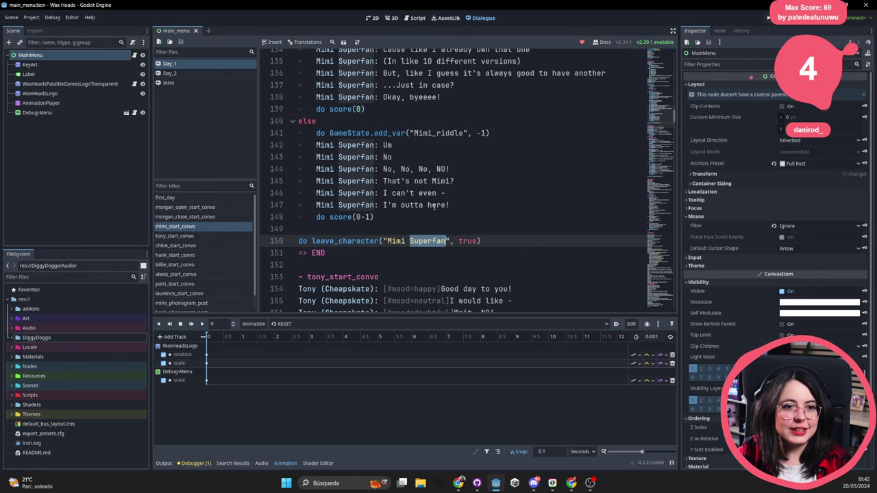
{"action": "scroll", "coordinate": [521, 130], "scroll_direction": "up", "scroll_amount": 14}
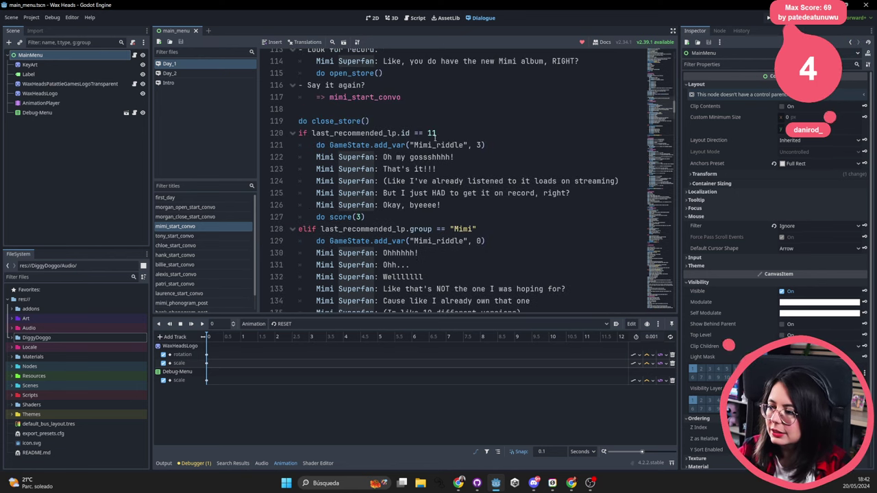
{"action": "left_click", "coordinate": [479, 145]}
{"action": "left_click_drag", "start_coordinate": [366, 264], "coordinate": [574, 264]}
{"action": "scroll", "coordinate": [574, 264], "scroll_direction": "down", "scroll_amount": 3}
{"action": "scroll", "coordinate": [574, 263], "scroll_direction": "down", "scroll_amount": 1}
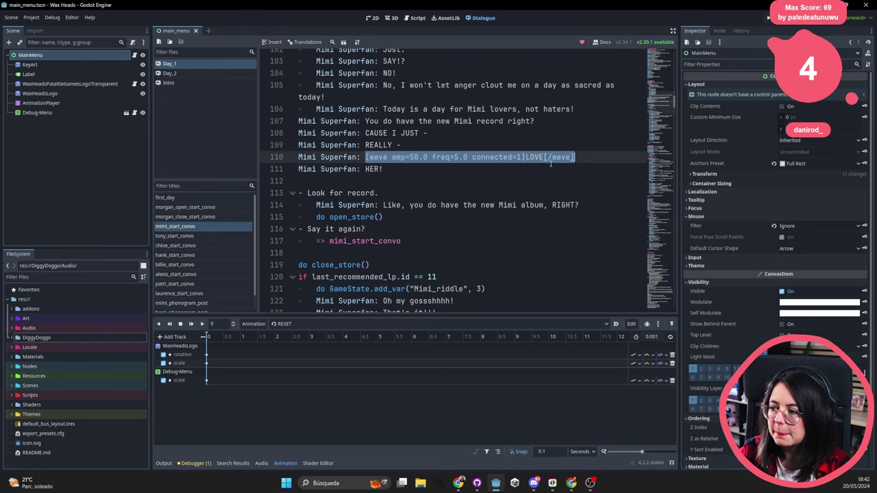
{"action": "double_click", "coordinate": [535, 157]}
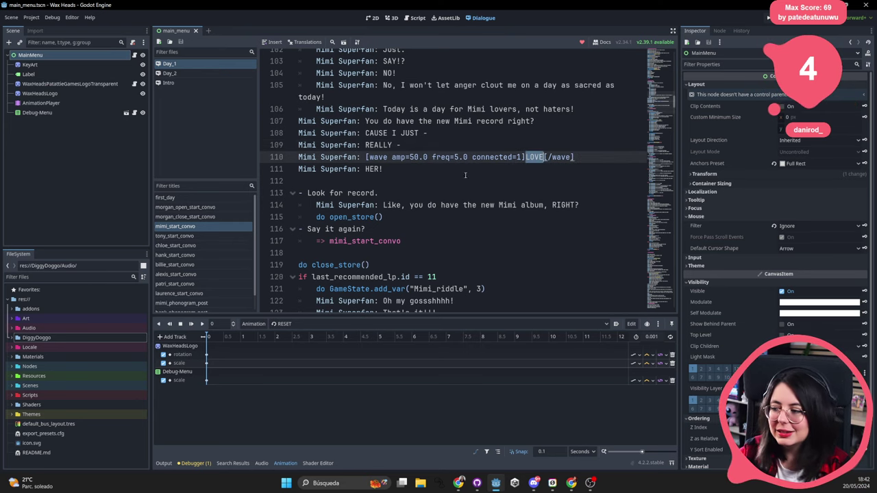
{"action": "scroll", "coordinate": [465, 175], "scroll_direction": "down", "scroll_amount": 20}
{"action": "scroll", "coordinate": [468, 181], "scroll_direction": "up", "scroll_amount": 5}
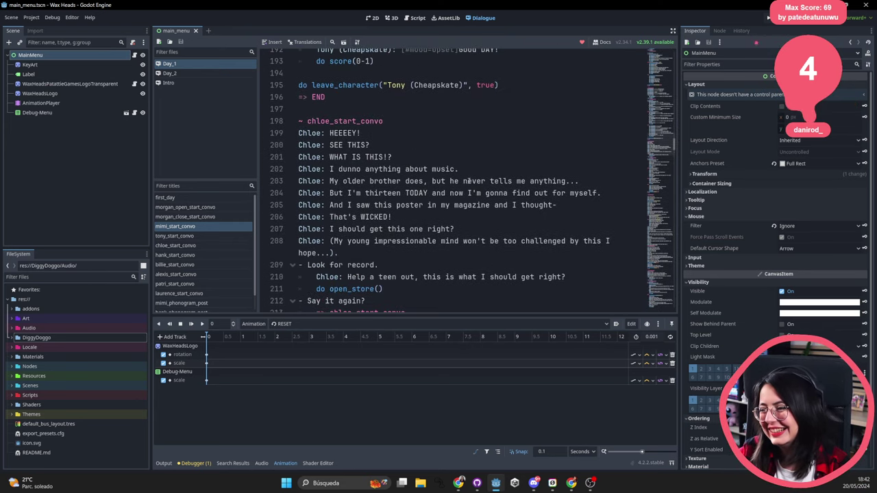
{"action": "scroll", "coordinate": [468, 181], "scroll_direction": "up", "scroll_amount": 8}
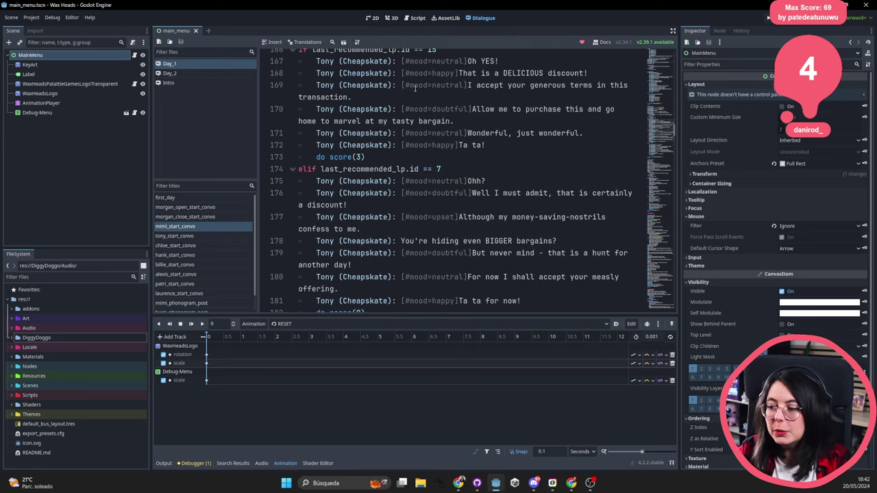
{"action": "left_click_drag", "start_coordinate": [467, 132], "coordinate": [405, 133]}
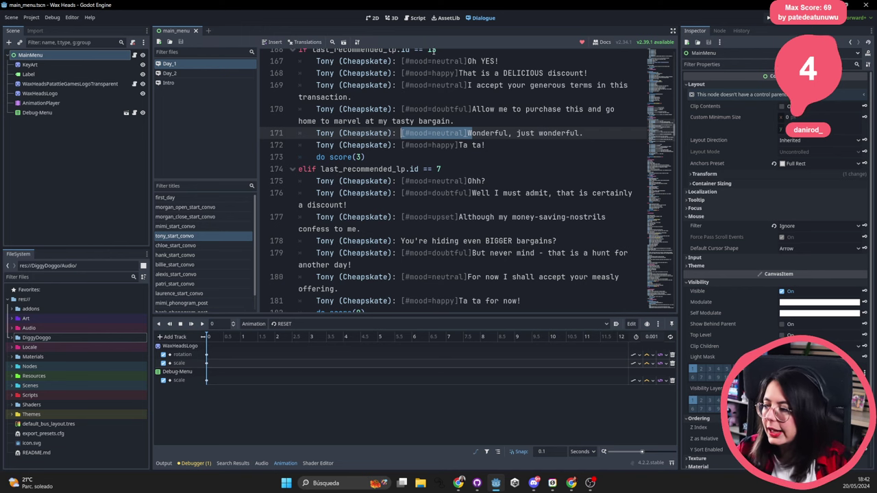
{"action": "left_click_drag", "start_coordinate": [674, 130], "coordinate": [681, 300]}
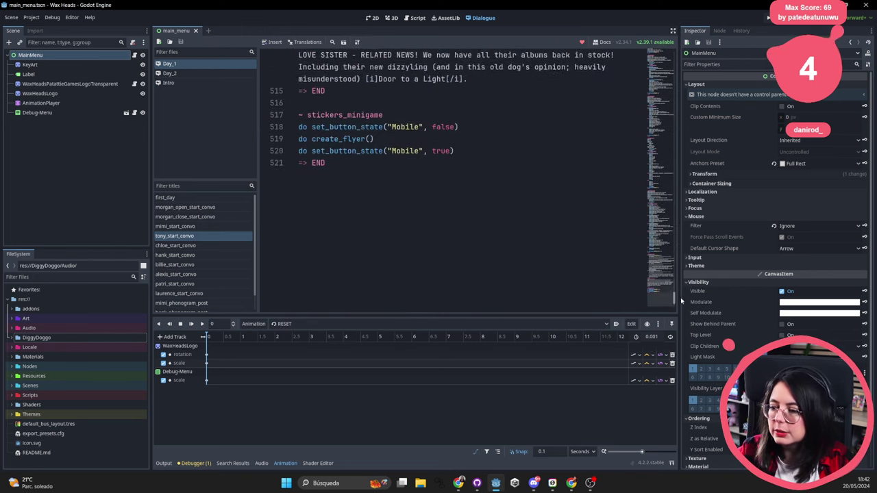
{"action": "scroll", "coordinate": [379, 103], "scroll_direction": "up", "scroll_amount": 6}
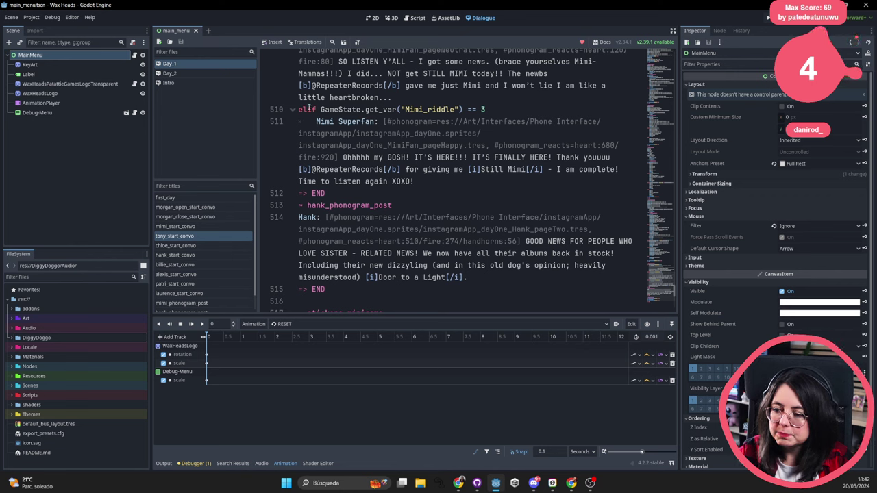
{"action": "left_click_drag", "start_coordinate": [312, 121], "coordinate": [353, 194]}
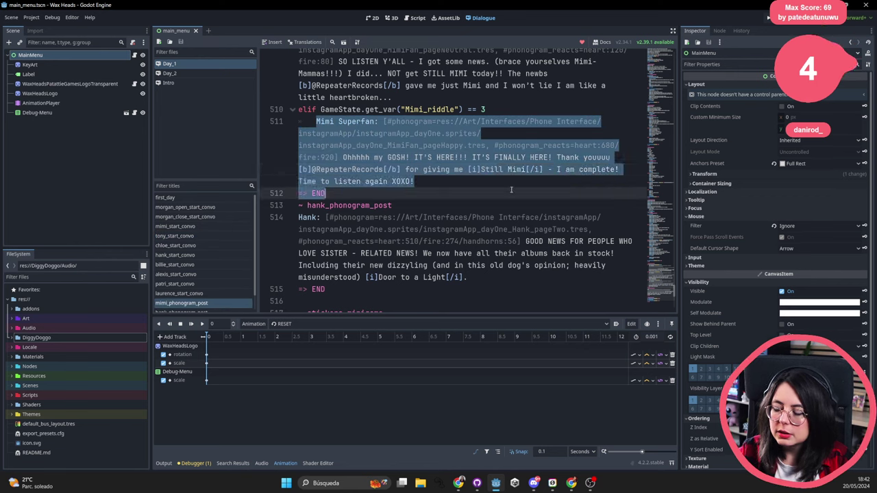
{"action": "left_click", "coordinate": [394, 205]}
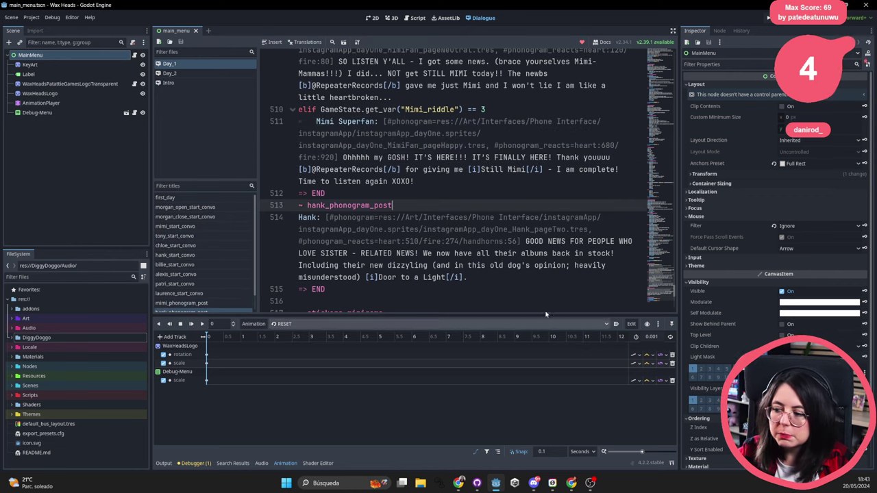
{"action": "left_click", "coordinate": [555, 286]}
{"action": "left_click", "coordinate": [332, 218]}
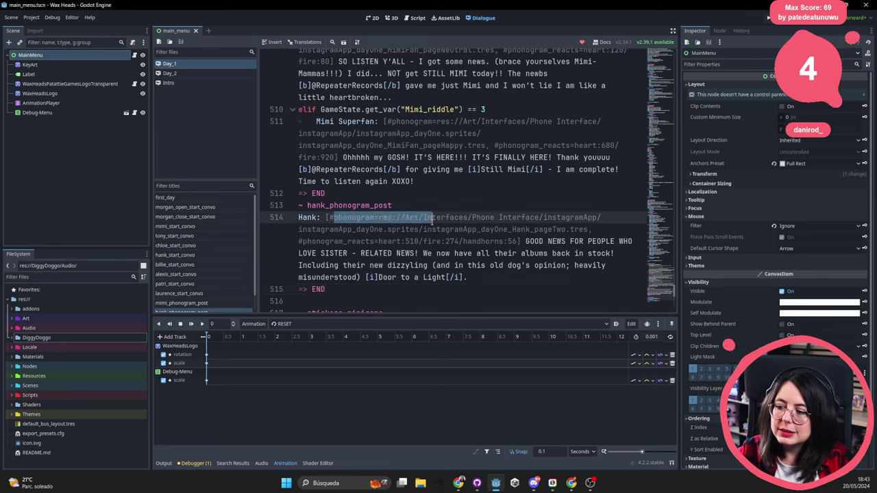
{"action": "left_click_drag", "start_coordinate": [379, 218], "coordinate": [420, 230]}
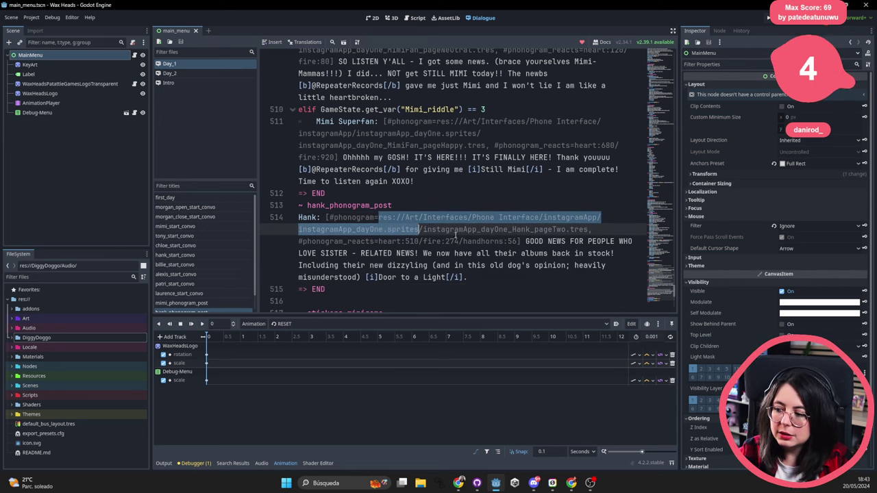
{"action": "left_click", "coordinate": [423, 230]}
{"action": "left_click_drag", "start_coordinate": [422, 229], "coordinate": [591, 230]}
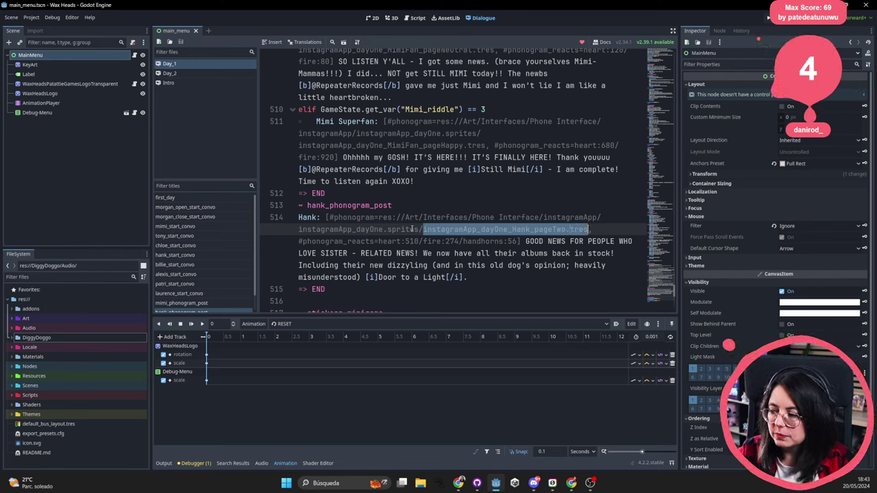
{"action": "left_click", "coordinate": [372, 230]}
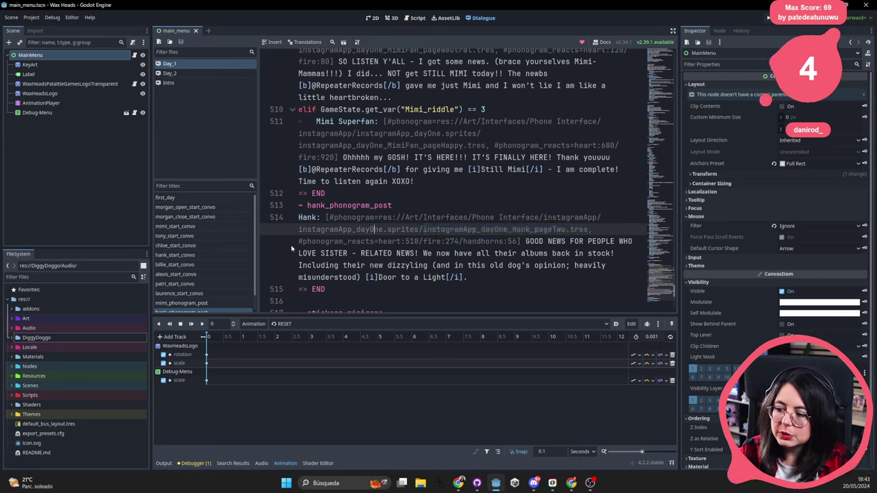
{"action": "left_click_drag", "start_coordinate": [303, 241], "coordinate": [519, 241]}
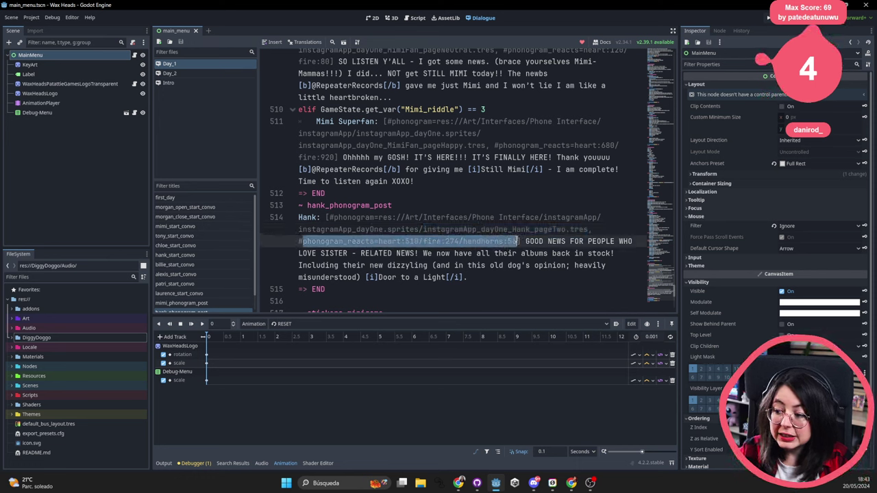
{"action": "double_click", "coordinate": [339, 241]}
{"action": "double_click", "coordinate": [389, 241]}
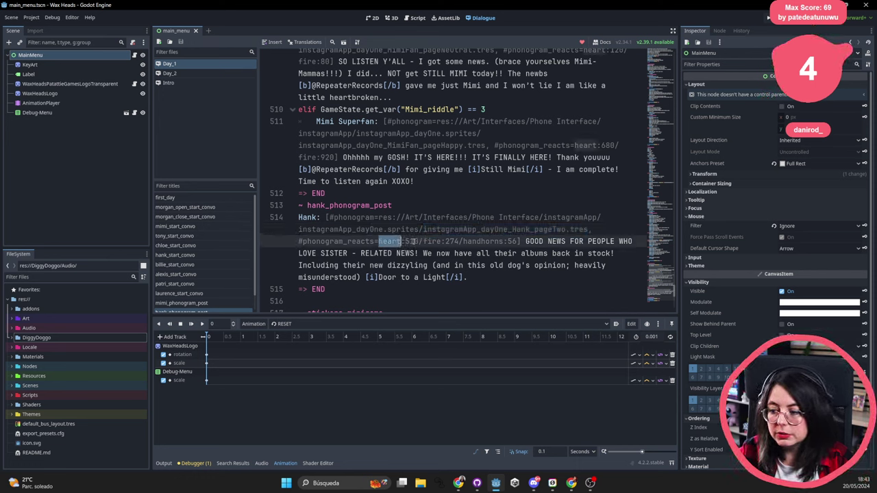
{"action": "left_click", "coordinate": [413, 241]}
{"action": "double_click", "coordinate": [412, 241]}
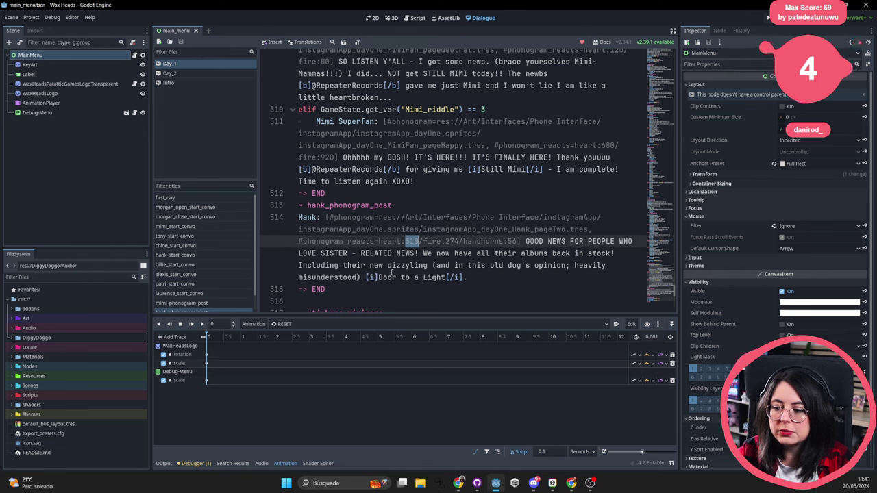
{"action": "double_click", "coordinate": [389, 241]}
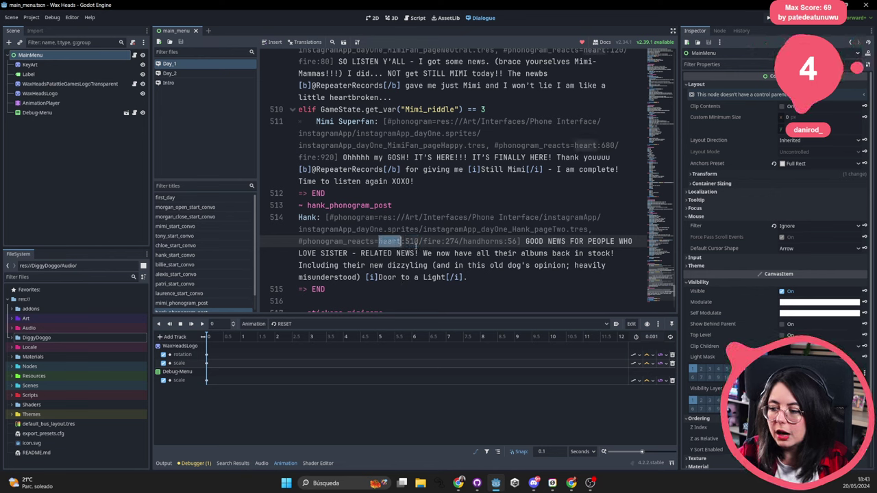
{"action": "left_click", "coordinate": [449, 241]}
{"action": "double_click", "coordinate": [430, 242]}
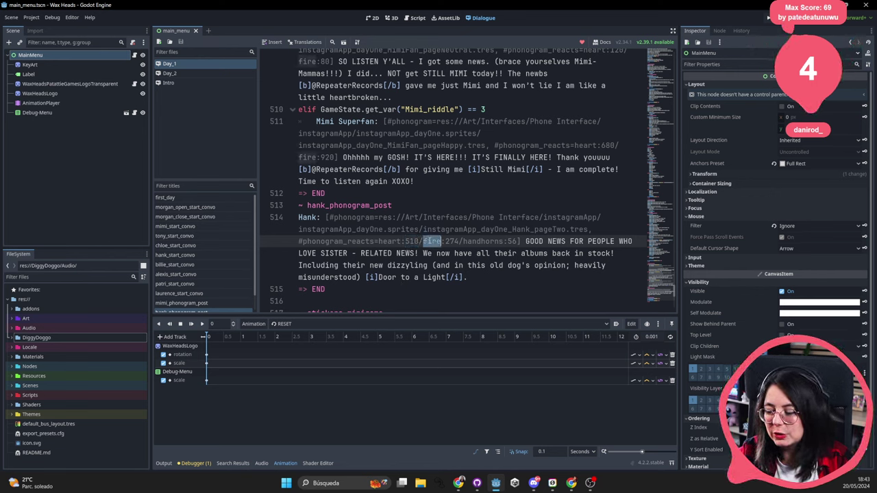
{"action": "left_click", "coordinate": [511, 241]}
{"action": "double_click", "coordinate": [481, 241]}
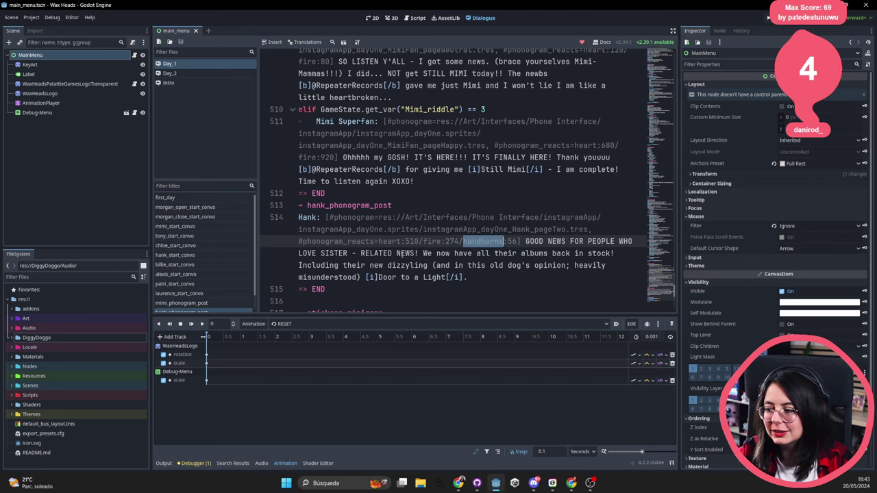
{"action": "left_click_drag", "start_coordinate": [473, 277], "coordinate": [297, 217]}
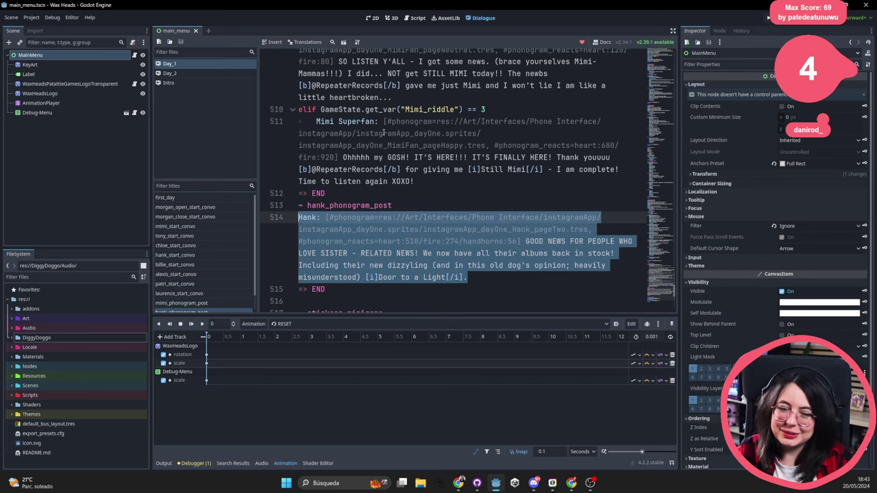
{"action": "scroll", "coordinate": [411, 240], "scroll_direction": "down", "scroll_amount": 4}
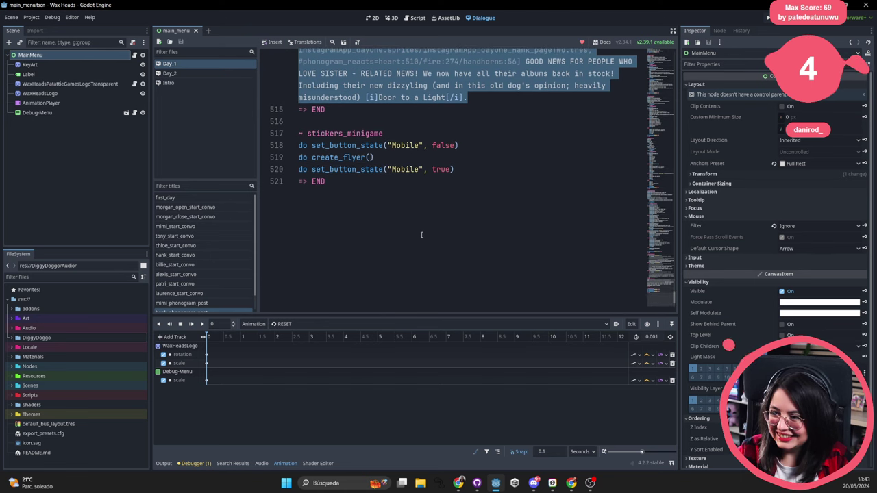
{"action": "scroll", "coordinate": [421, 234], "scroll_direction": "up", "scroll_amount": 1}
{"action": "left_click", "coordinate": [343, 182]}
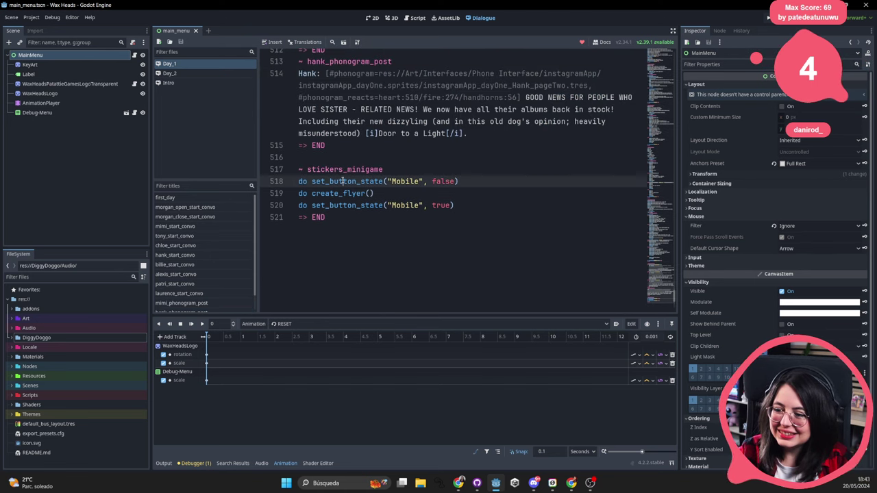
{"action": "double_click", "coordinate": [349, 193]}
{"action": "triple_click", "coordinate": [411, 205]}
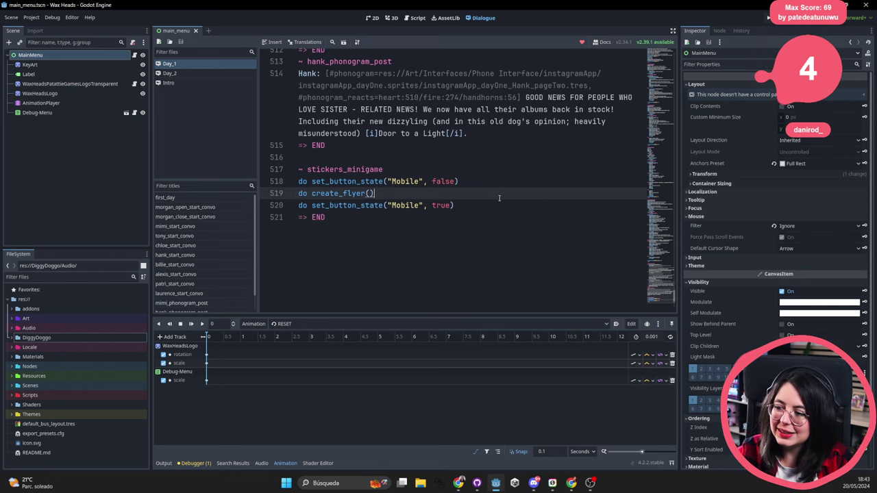
{"action": "scroll", "coordinate": [411, 164], "scroll_direction": "up", "scroll_amount": 10}
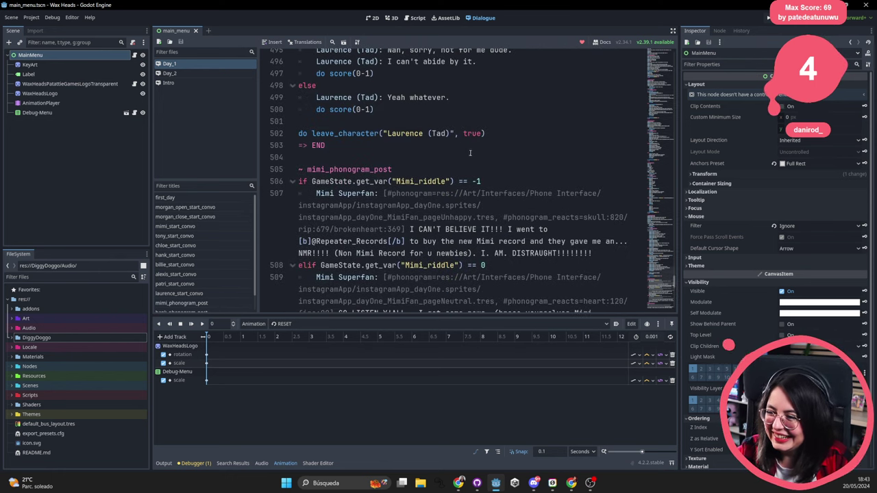
{"action": "scroll", "coordinate": [470, 153], "scroll_direction": "up", "scroll_amount": 15}
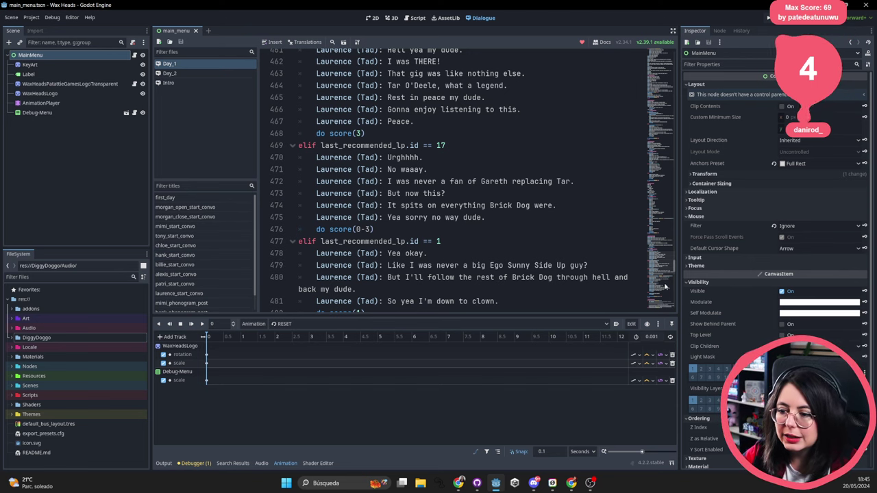
{"action": "scroll", "coordinate": [310, 213], "scroll_direction": "up", "scroll_amount": 20}
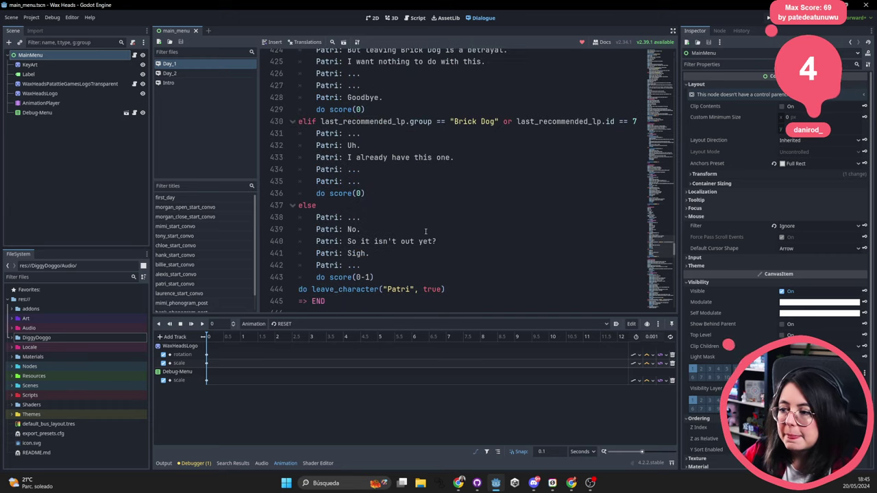
{"action": "scroll", "coordinate": [421, 233], "scroll_direction": "up", "scroll_amount": 16}
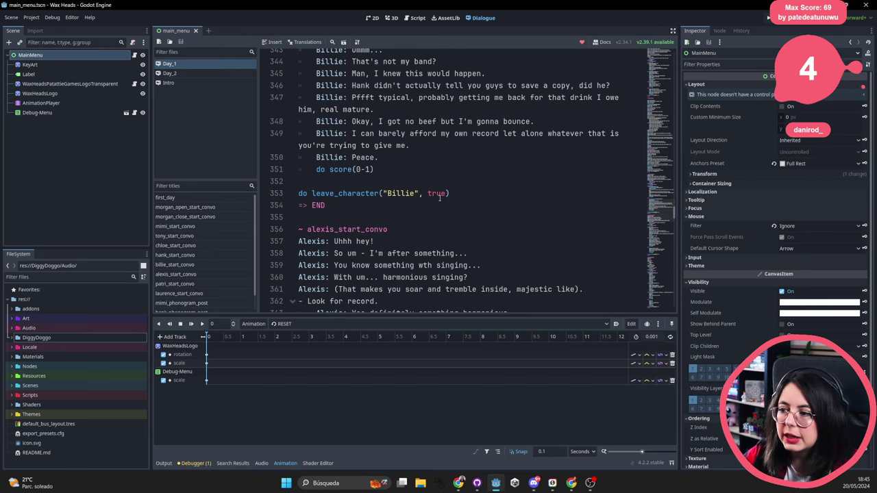
{"action": "scroll", "coordinate": [425, 245], "scroll_direction": "up", "scroll_amount": 11}
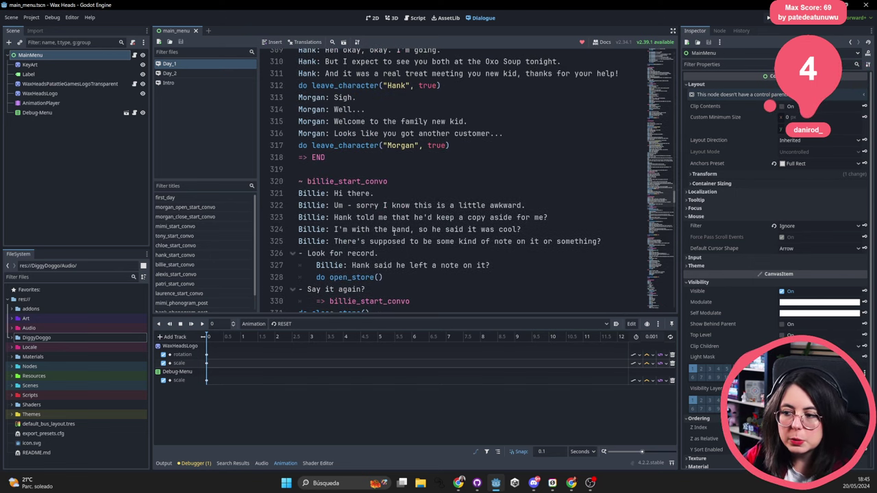
{"action": "scroll", "coordinate": [394, 231], "scroll_direction": "up", "scroll_amount": 19}
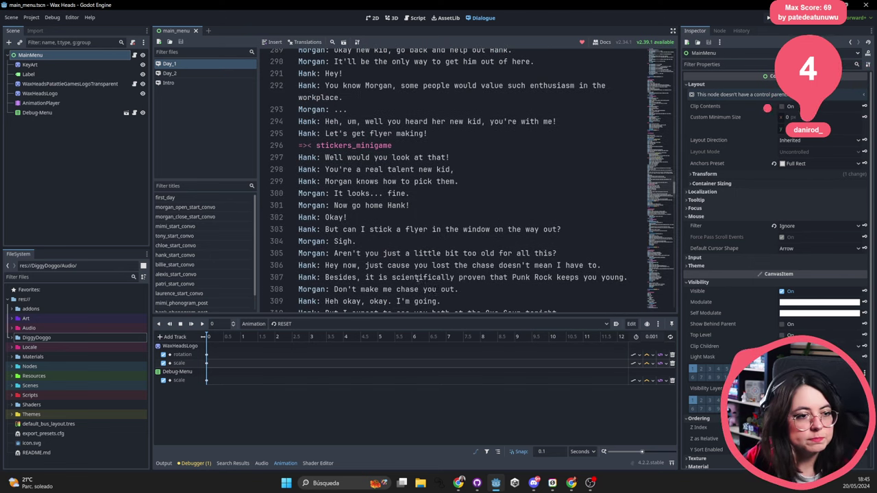
{"action": "left_click", "coordinate": [309, 42]}
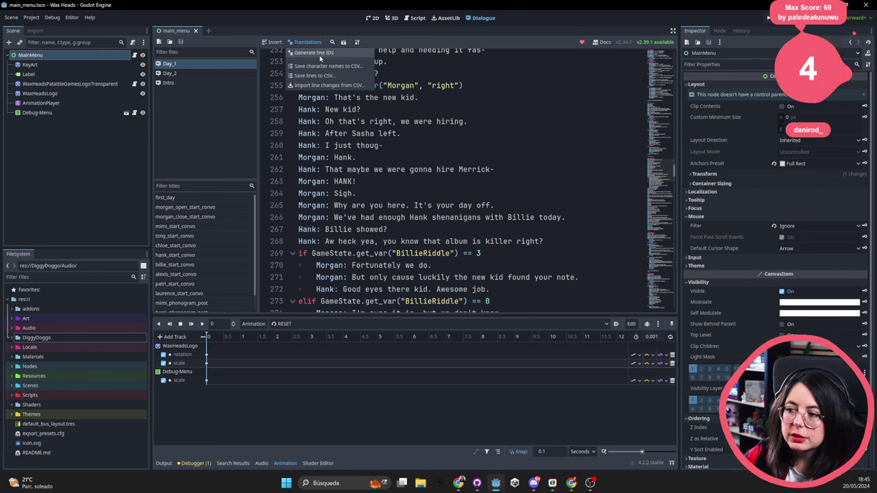
{"action": "left_click", "coordinate": [320, 53]}
{"action": "left_click", "coordinate": [449, 91]}
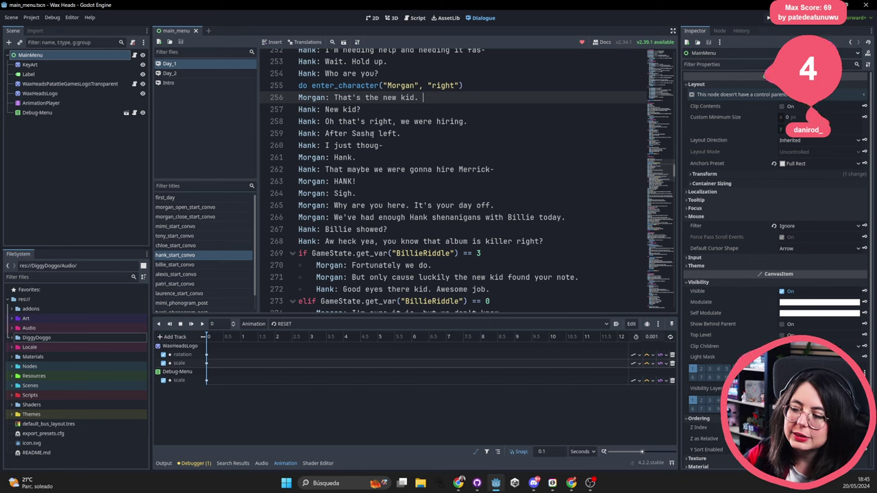
{"action": "left_click_drag", "start_coordinate": [366, 160], "coordinate": [333, 159]}
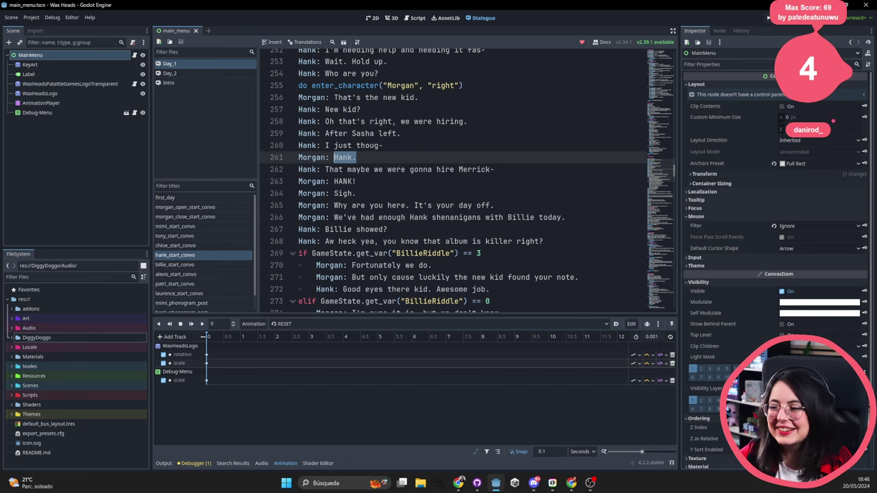
{"action": "left_click", "coordinate": [482, 232]}
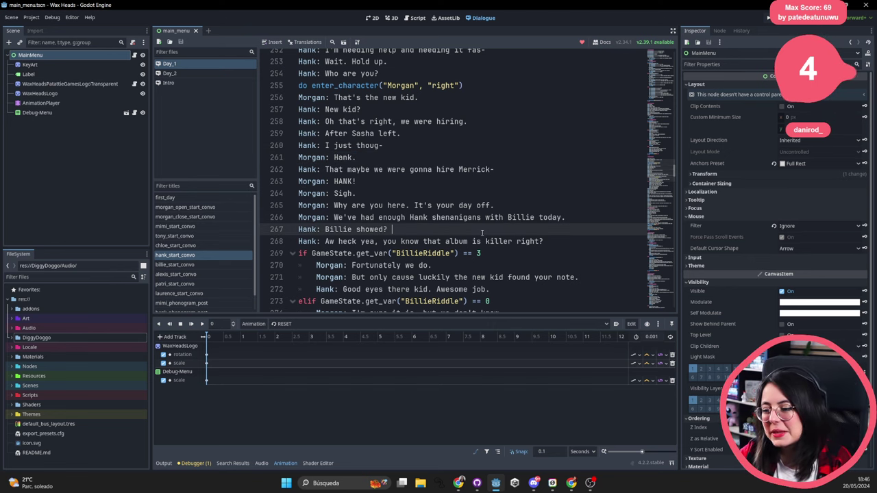
Jump through the morgan, mimi, hank, patri and laurence conversations to stickers_minigame.
{"action": "left_click", "coordinate": [178, 217]}
{"action": "left_click", "coordinate": [177, 226]}
{"action": "left_click", "coordinate": [177, 255]}
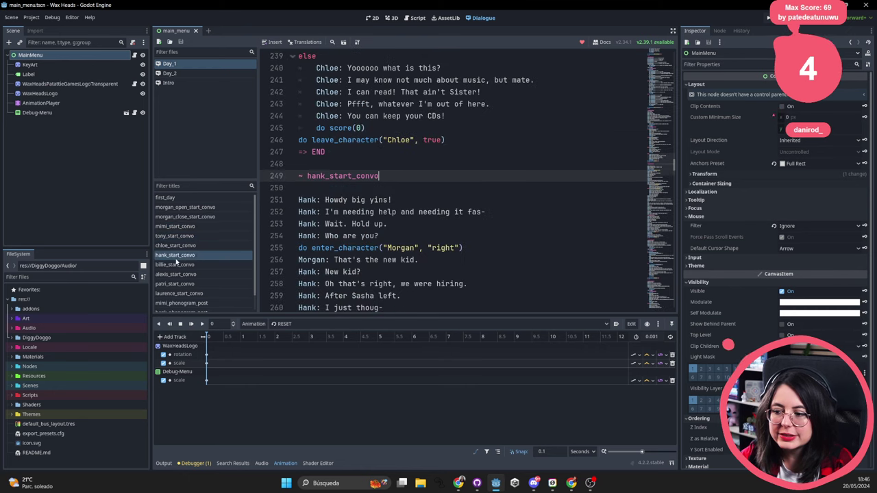
{"action": "left_click", "coordinate": [178, 284]}
{"action": "left_click", "coordinate": [193, 295]}
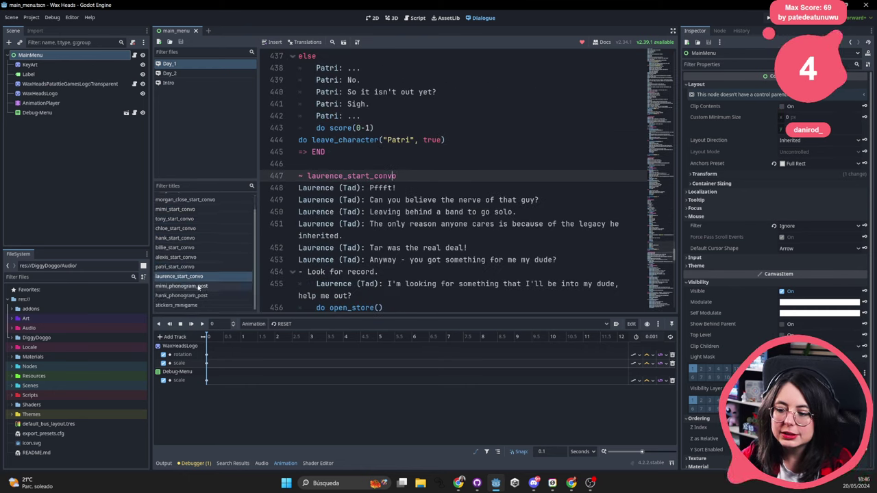
{"action": "left_click", "coordinate": [176, 305]}
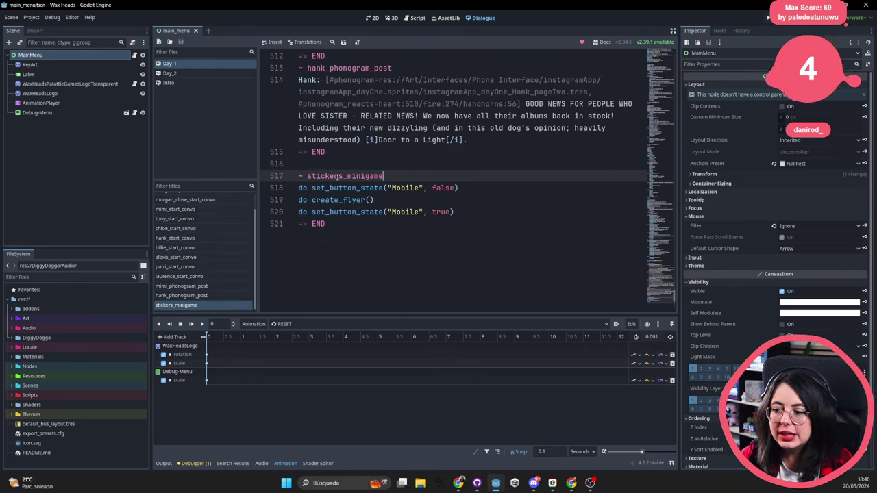
Filter the FileSystem by 'stick' and select audio_sticker.tscn.
{"action": "left_click", "coordinate": [50, 277]}
{"action": "type", "text": "stick"}
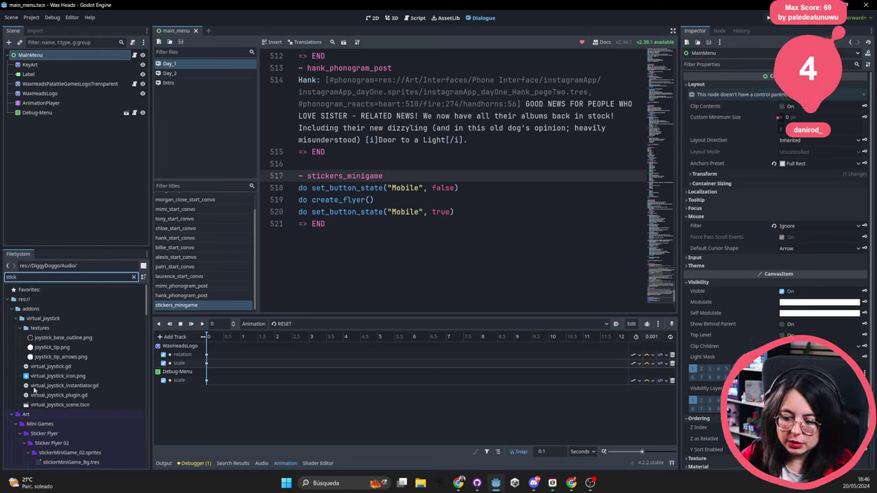
{"action": "scroll", "coordinate": [41, 386], "scroll_direction": "down", "scroll_amount": 10}
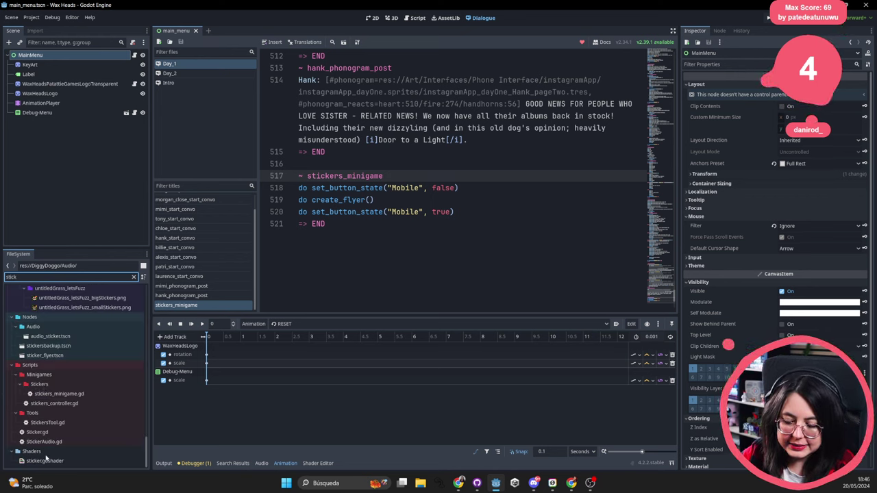
{"action": "left_click", "coordinate": [50, 336]}
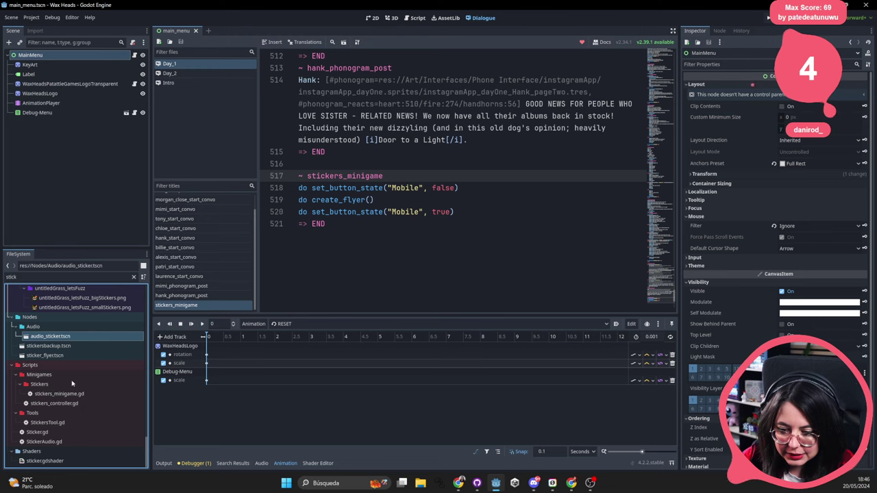
Open sticker_flyer.tscn and frame the whole flyer in the 2D viewport.
{"action": "double_click", "coordinate": [45, 356]}
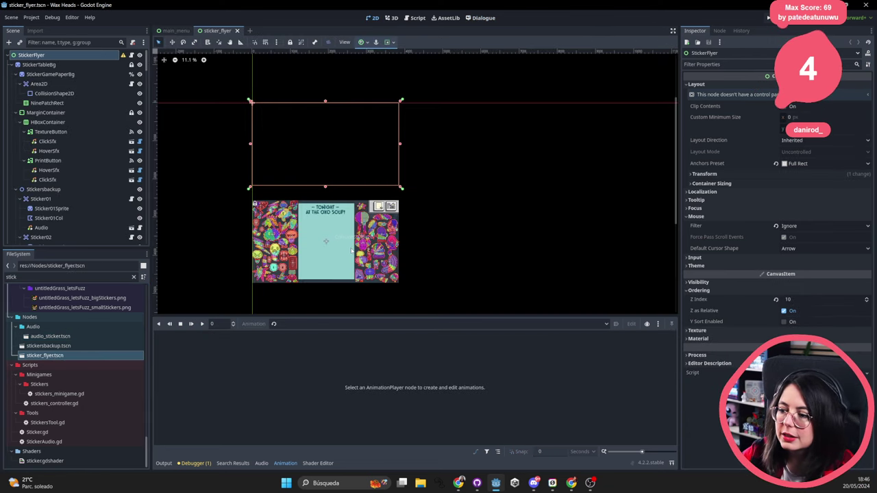
{"action": "scroll", "coordinate": [343, 247], "scroll_direction": "up", "scroll_amount": 5}
{"action": "middle_click_drag", "start_coordinate": [343, 246], "coordinate": [393, 157]}
{"action": "left_click", "coordinate": [324, 103]}
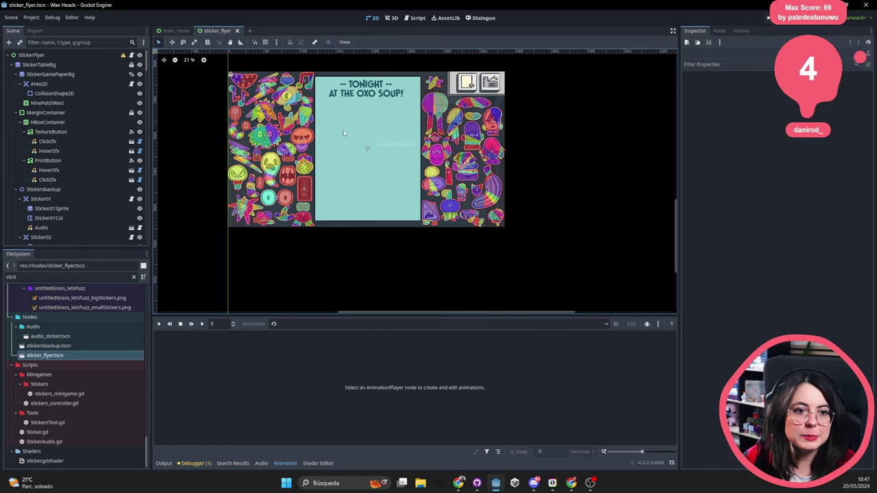
{"action": "scroll", "coordinate": [353, 202], "scroll_direction": "up", "scroll_amount": 2}
{"action": "scroll", "coordinate": [301, 170], "scroll_direction": "down", "scroll_amount": 1}
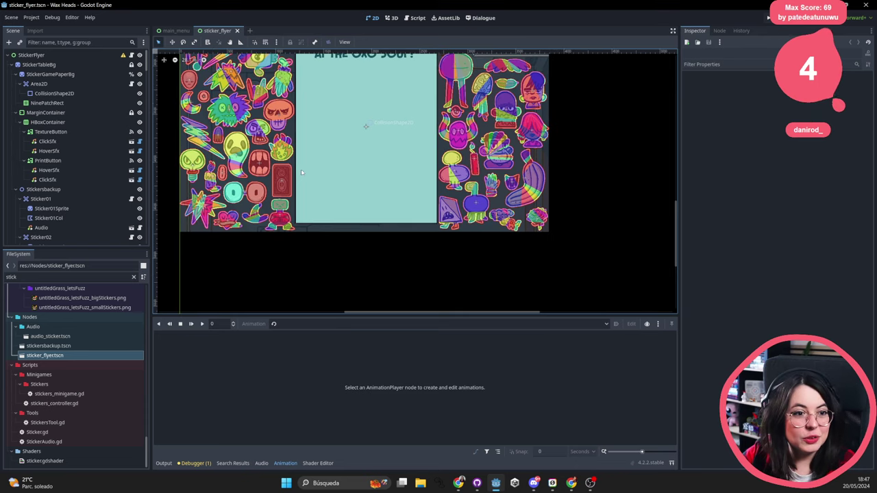
{"action": "middle_click_drag", "start_coordinate": [336, 135], "coordinate": [420, 207]}
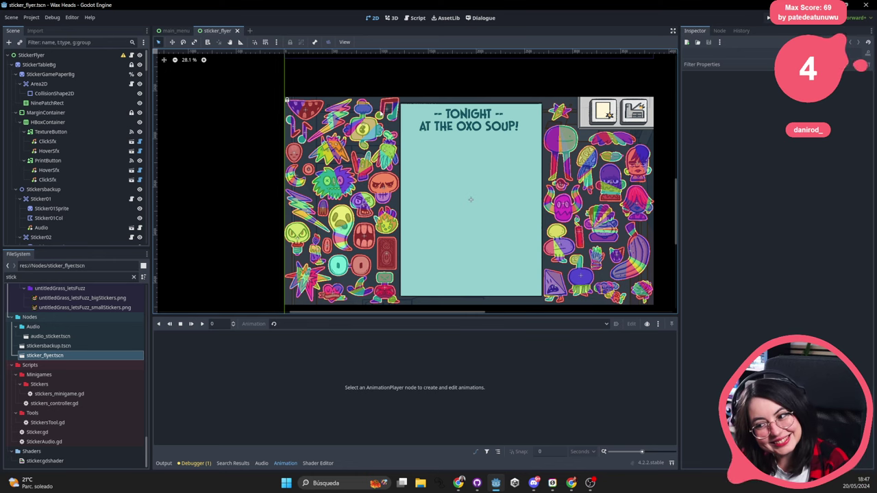
{"action": "middle_click_drag", "start_coordinate": [394, 271], "coordinate": [344, 243]}
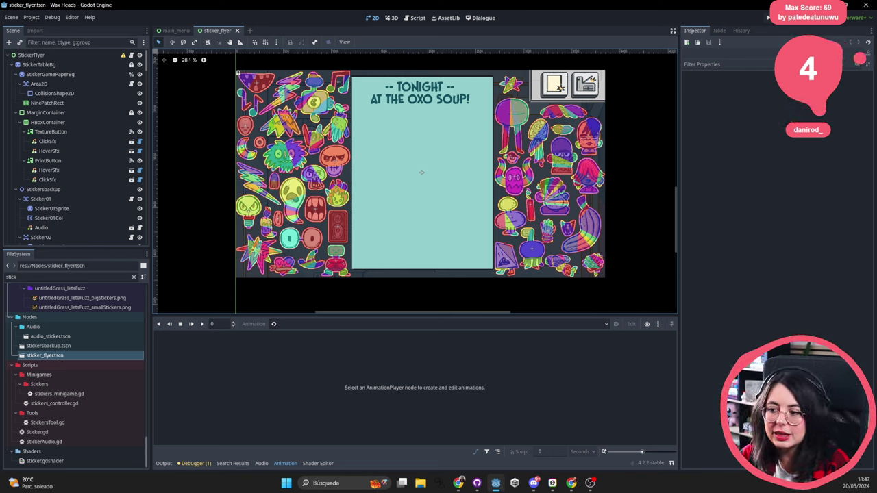
Select the green sticker's collision shape, then deselect it.
{"action": "left_click", "coordinate": [291, 155]}
{"action": "left_click", "coordinate": [213, 125]}
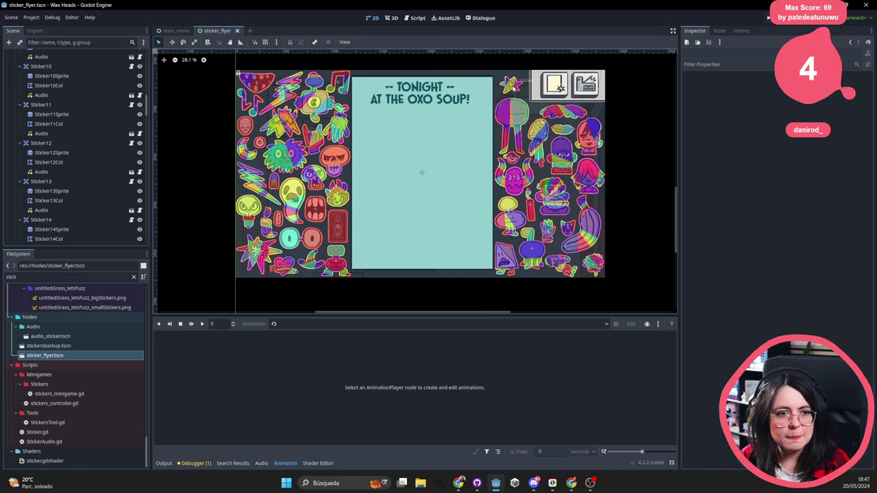
{"action": "scroll", "coordinate": [80, 314], "scroll_direction": "up", "scroll_amount": 1}
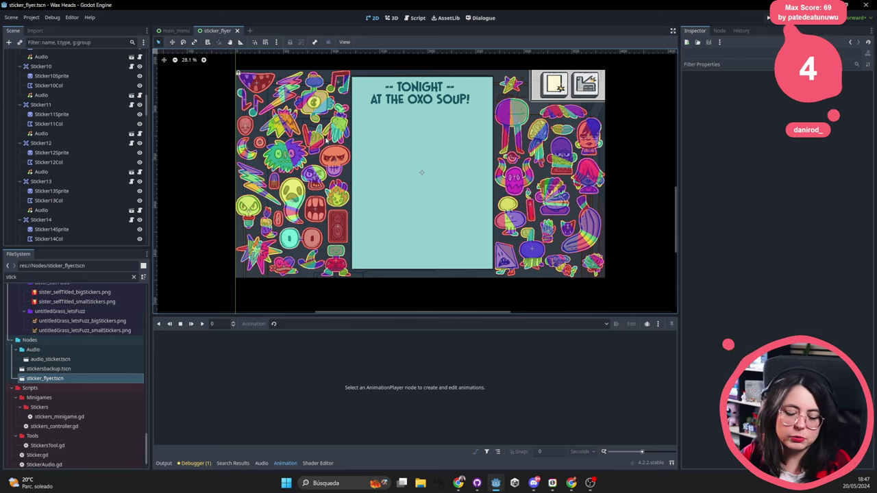
Launch Poedit from the system search and open the es.po translation file.
{"action": "left_click", "coordinate": [366, 484]}
{"action": "type", "text": "pixel"}
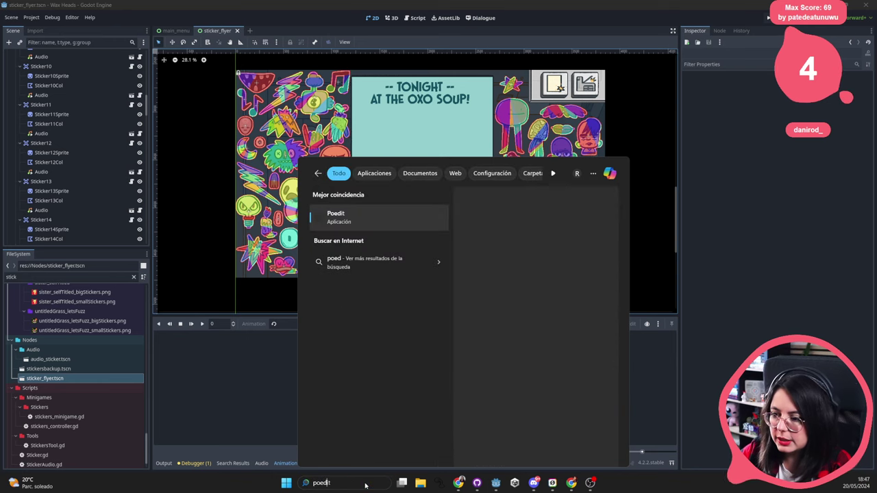
{"action": "key", "text": "Return"}
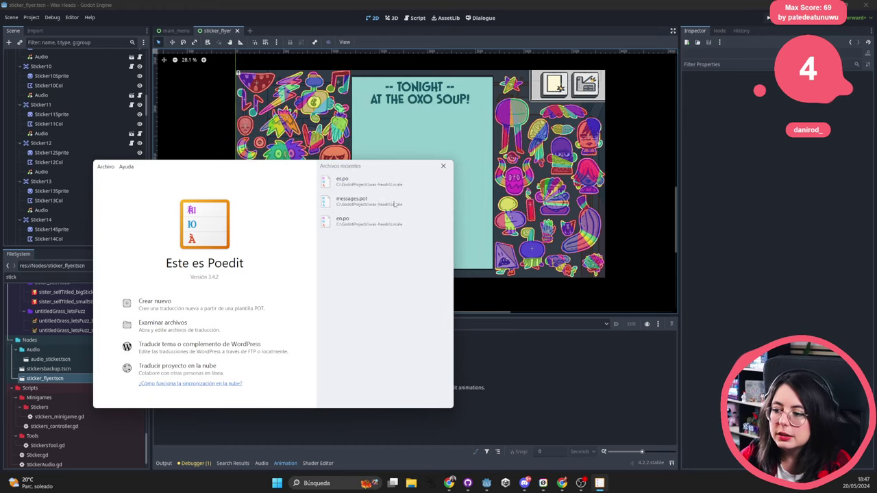
{"action": "left_click", "coordinate": [343, 182]}
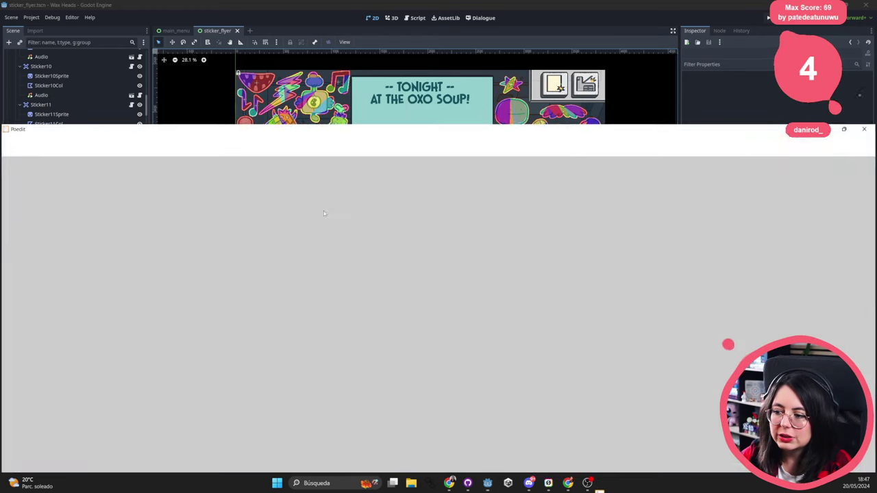
Scroll down the string list and inspect the Narrator entry's translation.
{"action": "scroll", "coordinate": [79, 72], "scroll_direction": "down", "scroll_amount": 20}
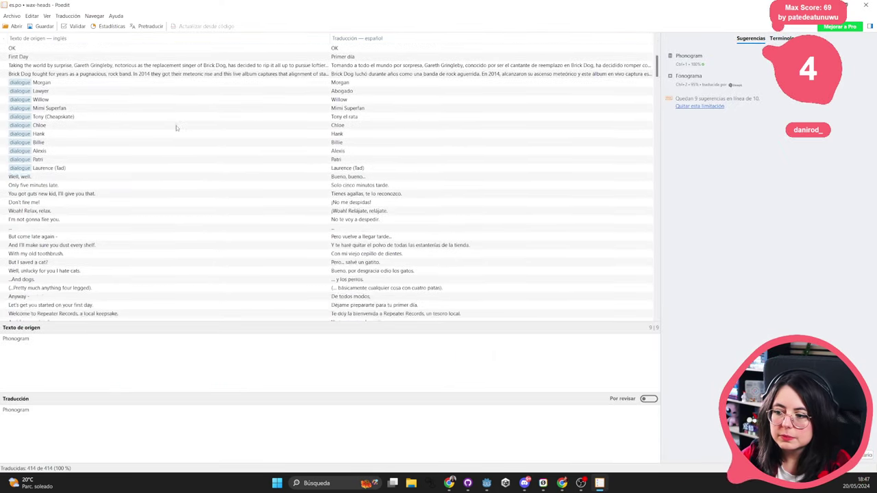
{"action": "scroll", "coordinate": [364, 118], "scroll_direction": "down", "scroll_amount": 20}
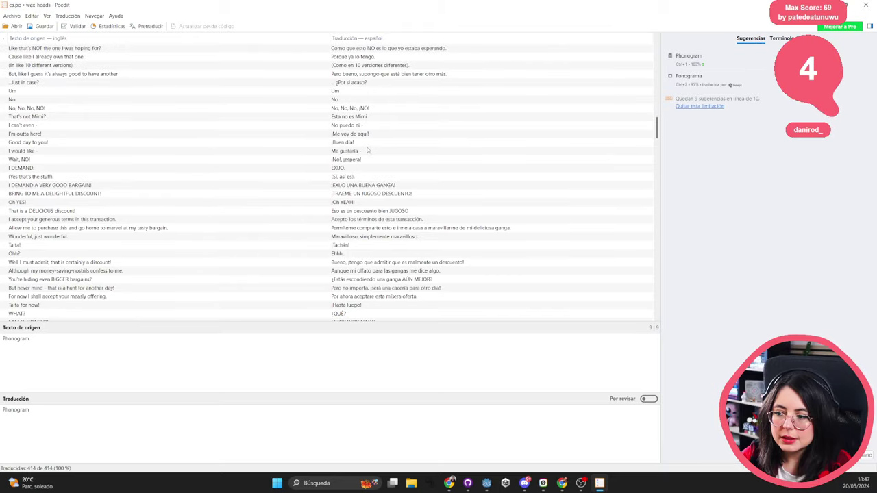
{"action": "scroll", "coordinate": [118, 101], "scroll_direction": "down", "scroll_amount": 20}
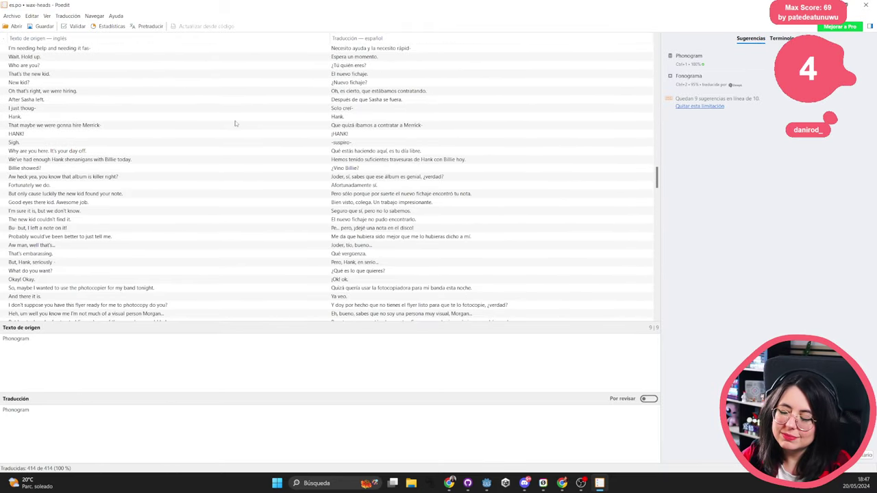
{"action": "scroll", "coordinate": [214, 166], "scroll_direction": "down", "scroll_amount": 20}
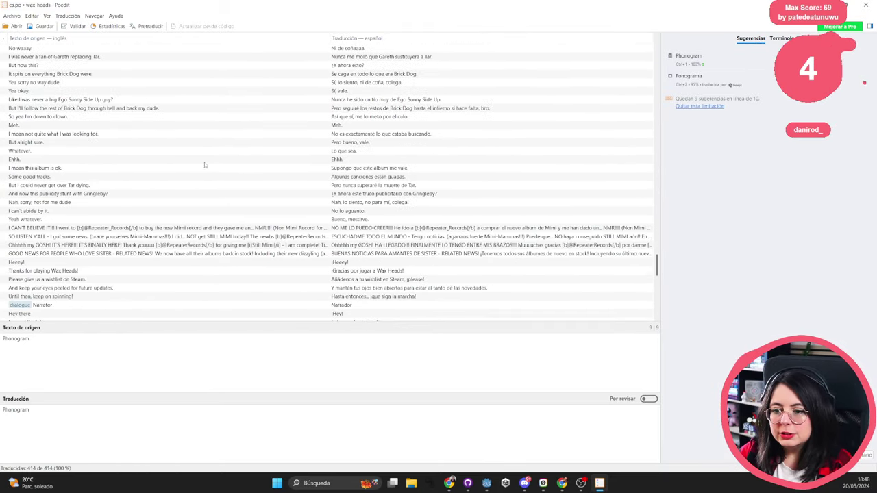
{"action": "left_click", "coordinate": [15, 176]}
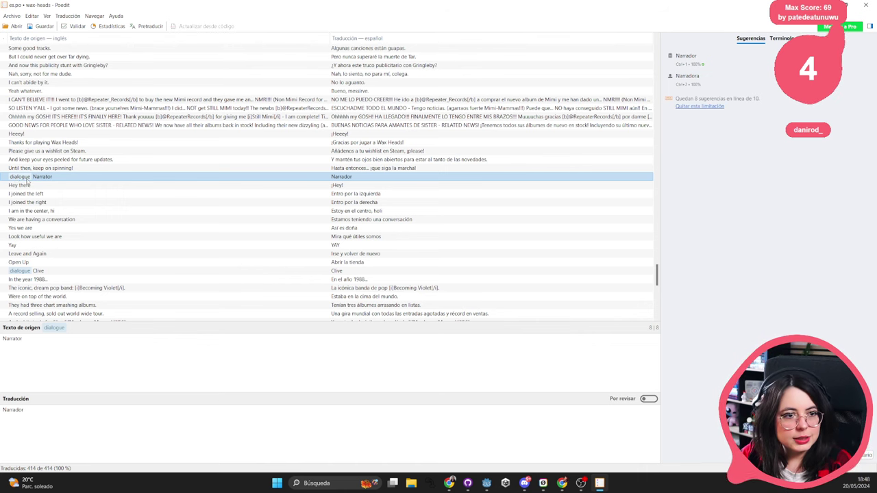
Open the Clive entry's translation, then return the string list to the top.
{"action": "scroll", "coordinate": [202, 167], "scroll_direction": "down", "scroll_amount": 6}
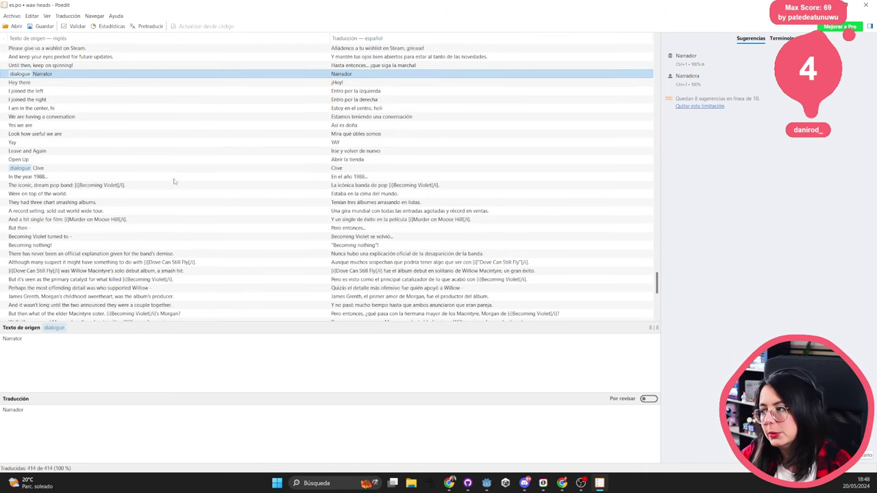
{"action": "scroll", "coordinate": [285, 214], "scroll_direction": "down", "scroll_amount": 5}
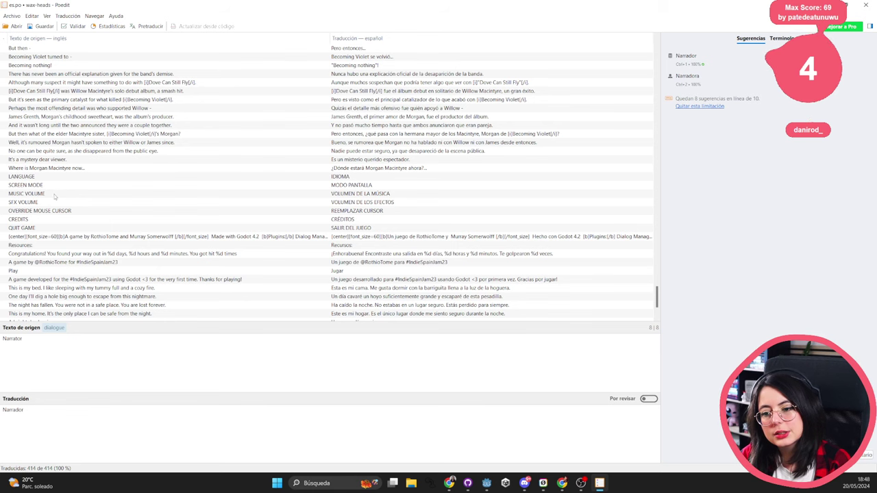
{"action": "scroll", "coordinate": [14, 159], "scroll_direction": "up", "scroll_amount": 7}
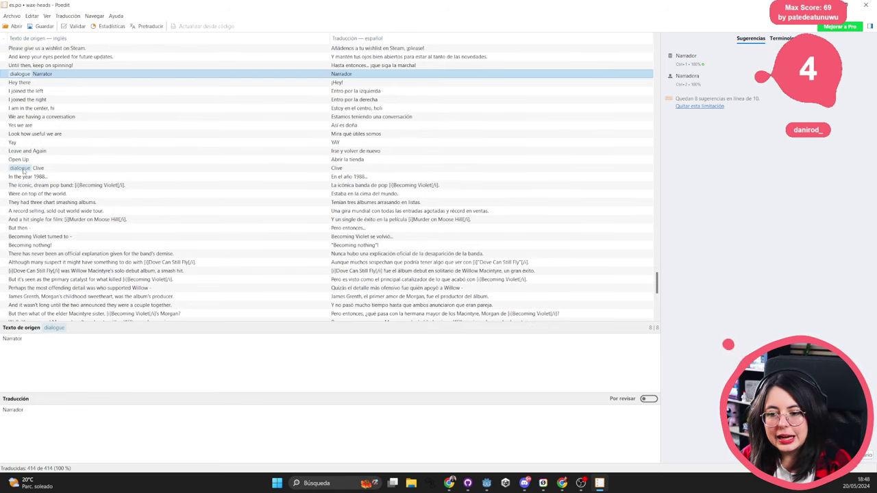
{"action": "left_click", "coordinate": [30, 169]}
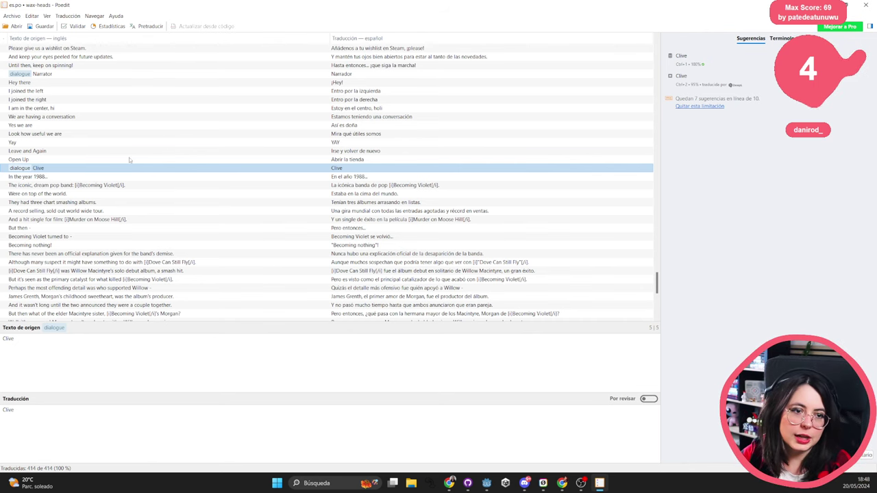
{"action": "scroll", "coordinate": [129, 160], "scroll_direction": "down", "scroll_amount": 10}
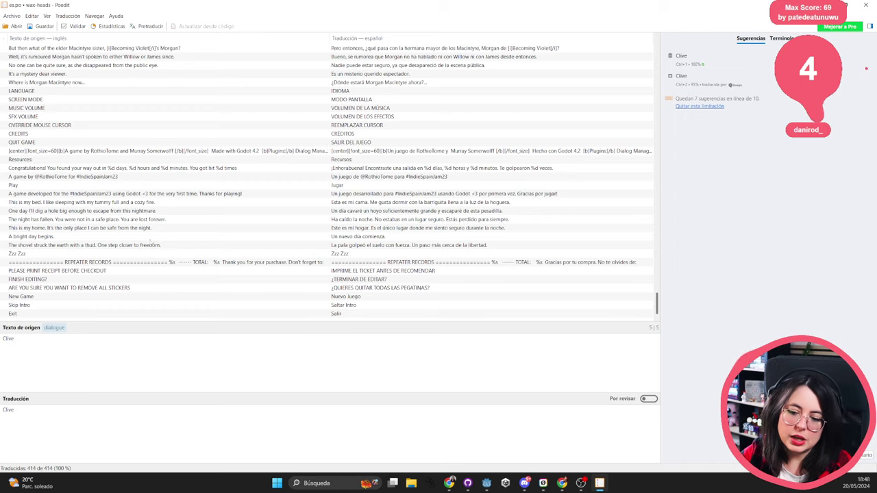
{"action": "scroll", "coordinate": [277, 285], "scroll_direction": "up", "scroll_amount": 8}
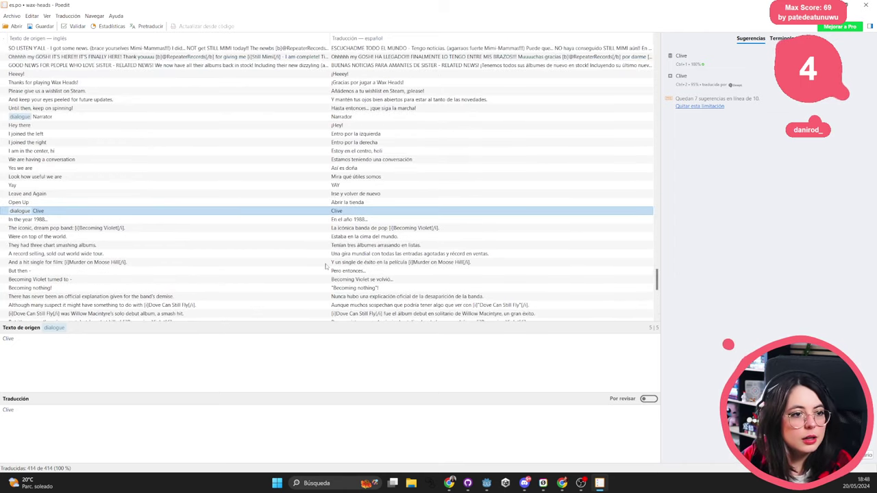
{"action": "scroll", "coordinate": [349, 258], "scroll_direction": "up", "scroll_amount": 15}
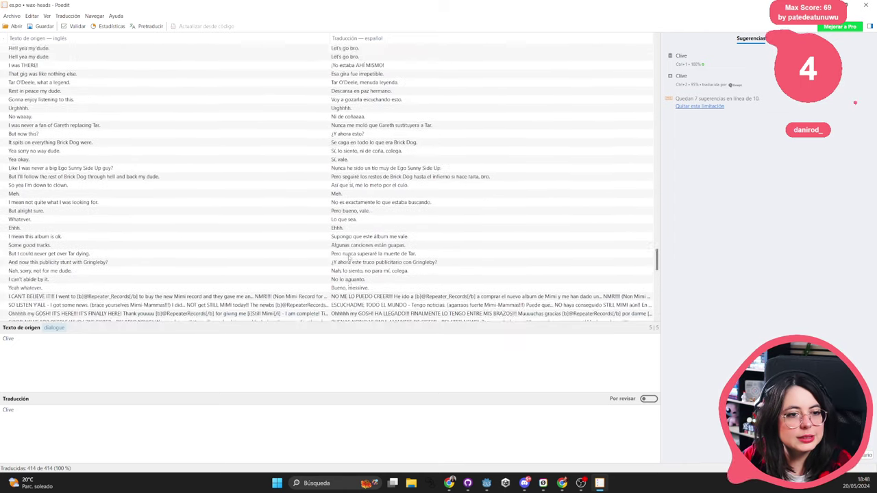
{"action": "scroll", "coordinate": [349, 257], "scroll_direction": "up", "scroll_amount": 15}
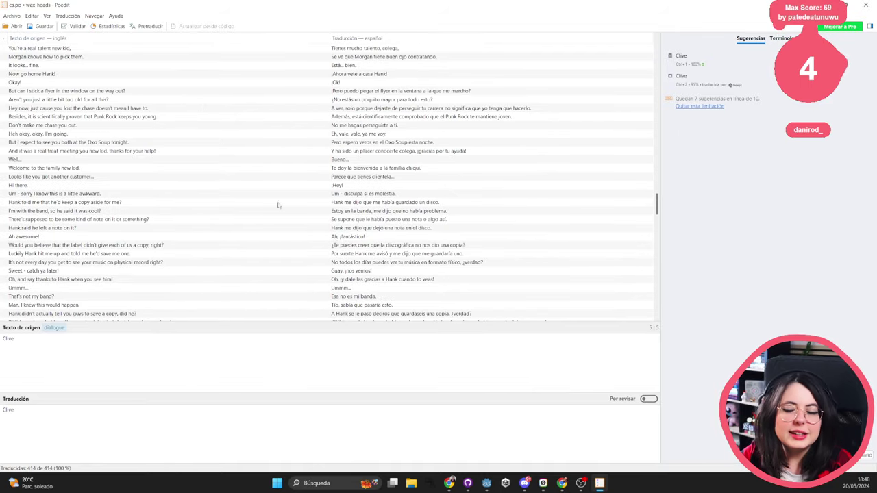
{"action": "left_click_drag", "start_coordinate": [657, 180], "coordinate": [654, 44]}
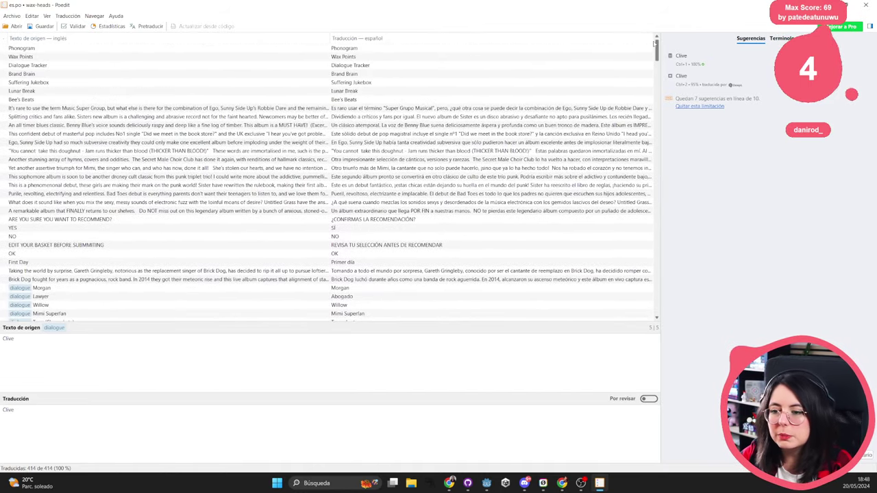
Open the Phonogram entry and drag the catalogue scrollbar to the end and back.
{"action": "left_click", "coordinate": [144, 49]}
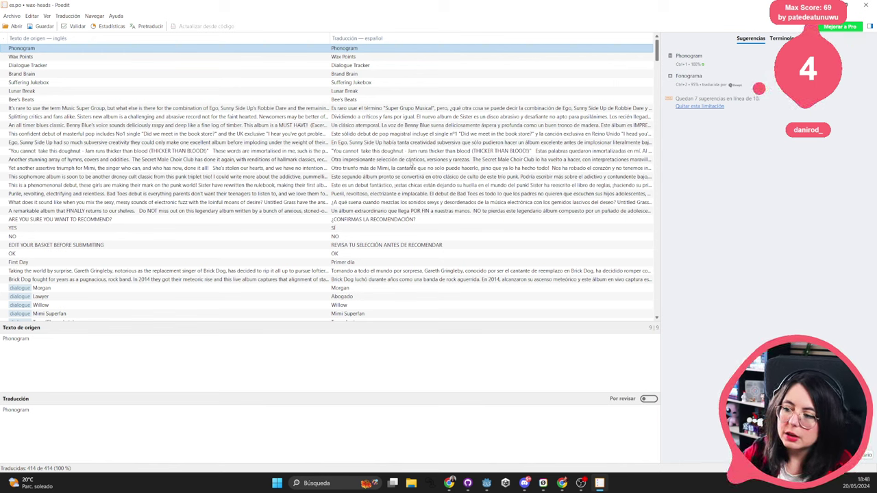
{"action": "left_click_drag", "start_coordinate": [658, 48], "coordinate": [643, 310]}
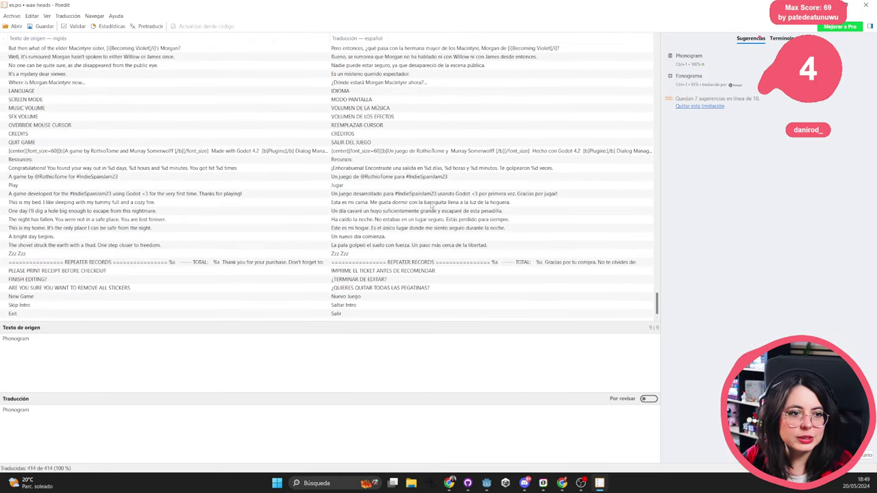
{"action": "mouse_move", "coordinate": [658, 303]}
{"action": "left_mouse_down"}
{"action": "mouse_move", "coordinate": [628, 161]}
{"action": "mouse_move", "coordinate": [657, 293]}
{"action": "left_mouse_up"}
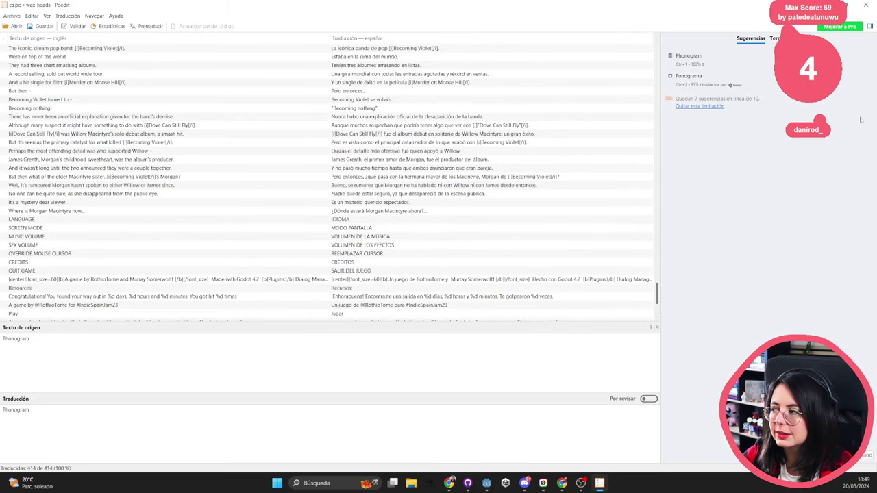
Close Poedit, collapse the sticker_flyer tree to StickerFlyer, and select the addons folder.
{"action": "left_click", "coordinate": [865, 6]}
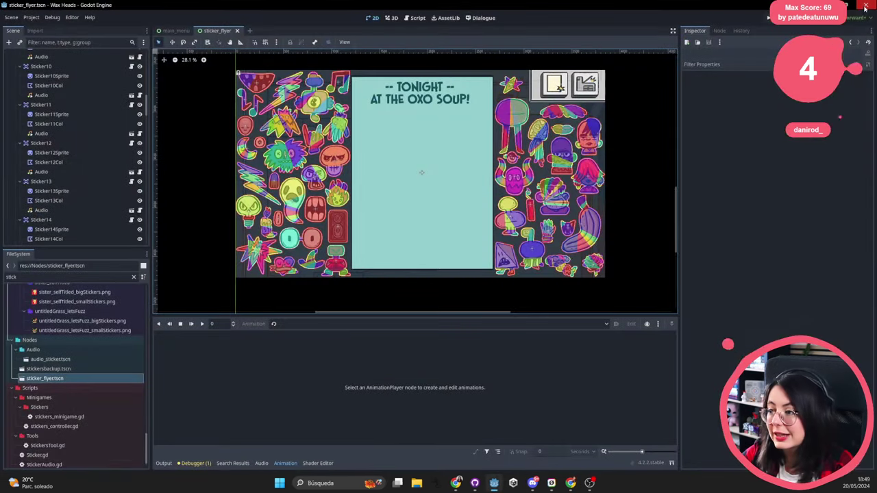
{"action": "scroll", "coordinate": [386, 175], "scroll_direction": "down", "scroll_amount": 2}
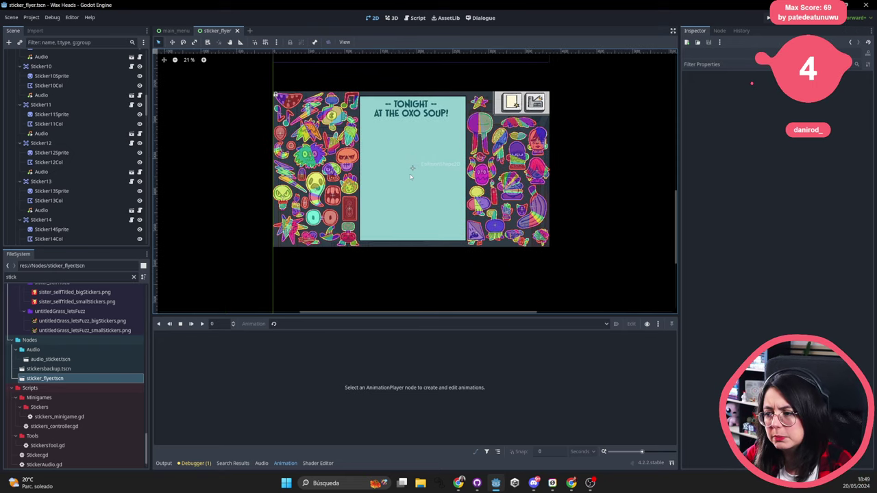
{"action": "scroll", "coordinate": [93, 158], "scroll_direction": "up", "scroll_amount": 4}
{"action": "scroll", "coordinate": [93, 158], "scroll_direction": "up", "scroll_amount": 8}
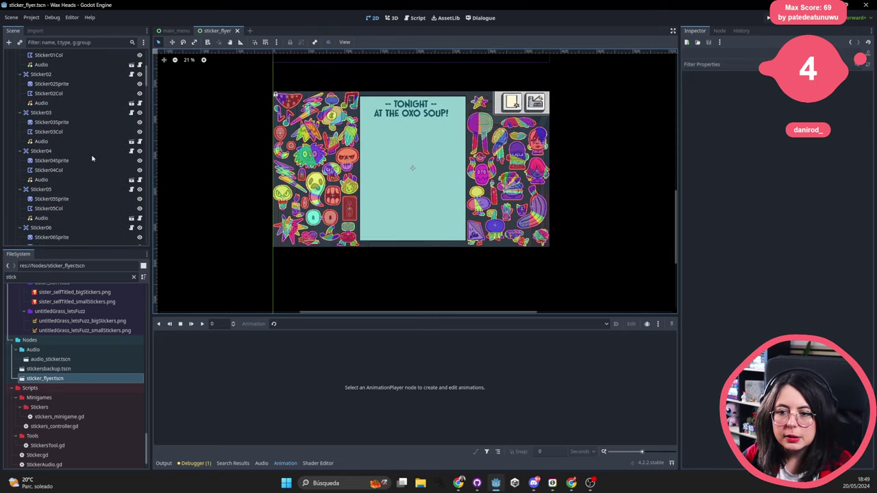
{"action": "left_click", "coordinate": [8, 55]}
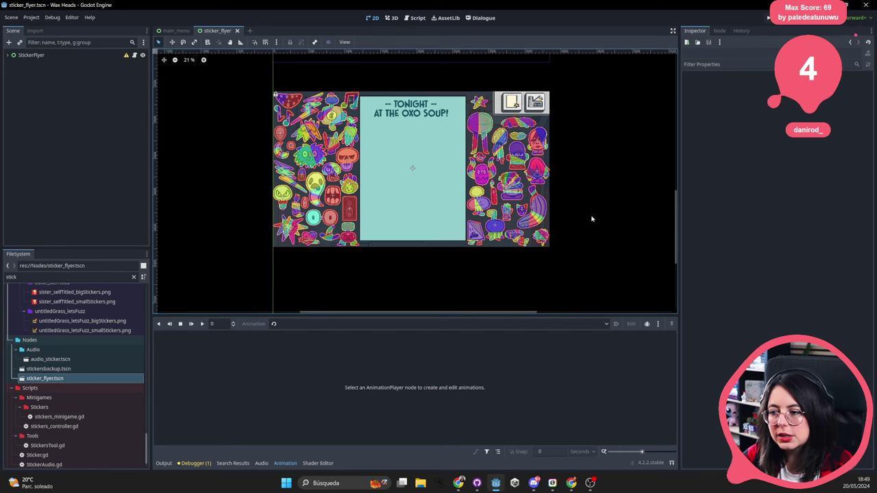
{"action": "scroll", "coordinate": [76, 384], "scroll_direction": "down", "scroll_amount": 10}
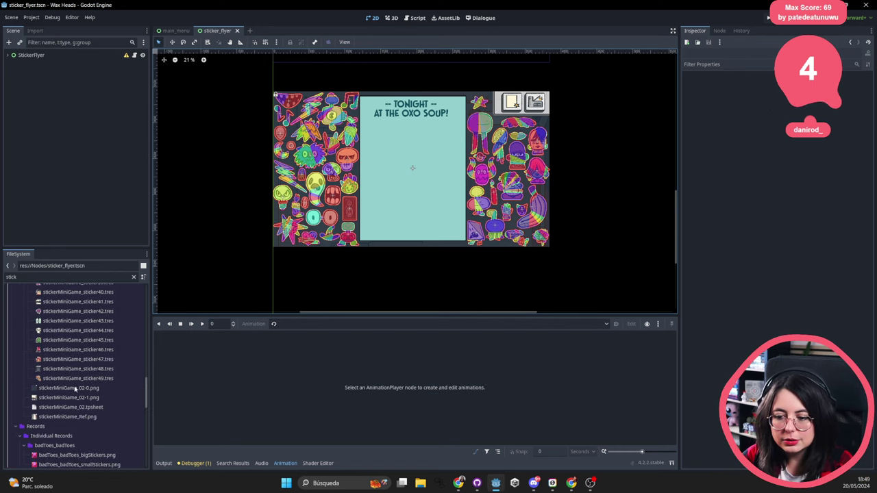
{"action": "scroll", "coordinate": [76, 389], "scroll_direction": "up", "scroll_amount": 10}
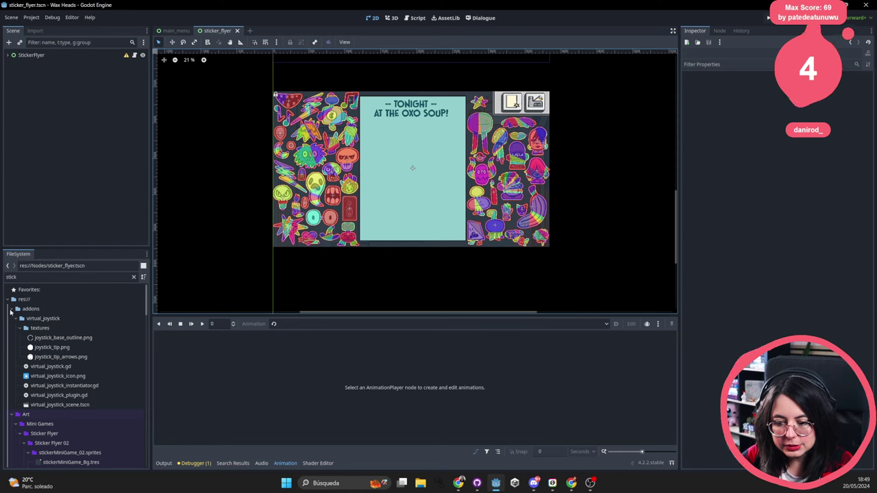
{"action": "left_click", "coordinate": [30, 309]}
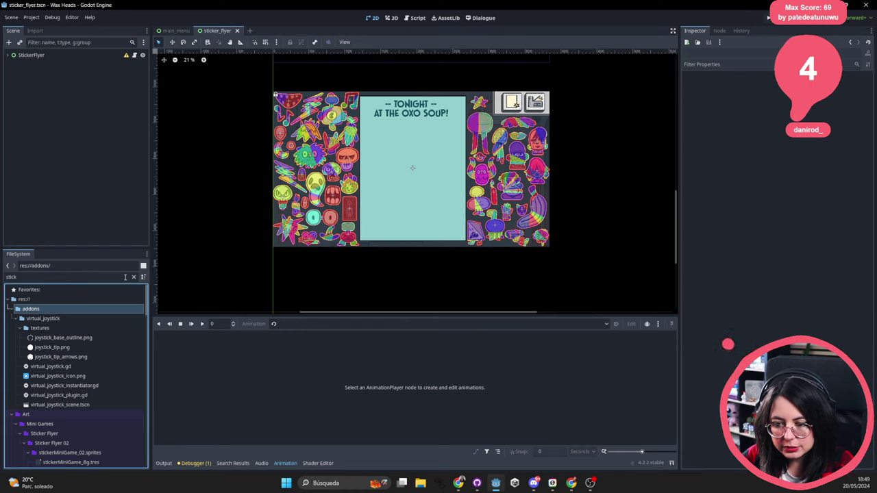
Clear the file filter, expand addons/custom_locale_parser, and open locale_literals.gd.
{"action": "left_click", "coordinate": [134, 277]}
{"action": "left_click", "coordinate": [10, 309]}
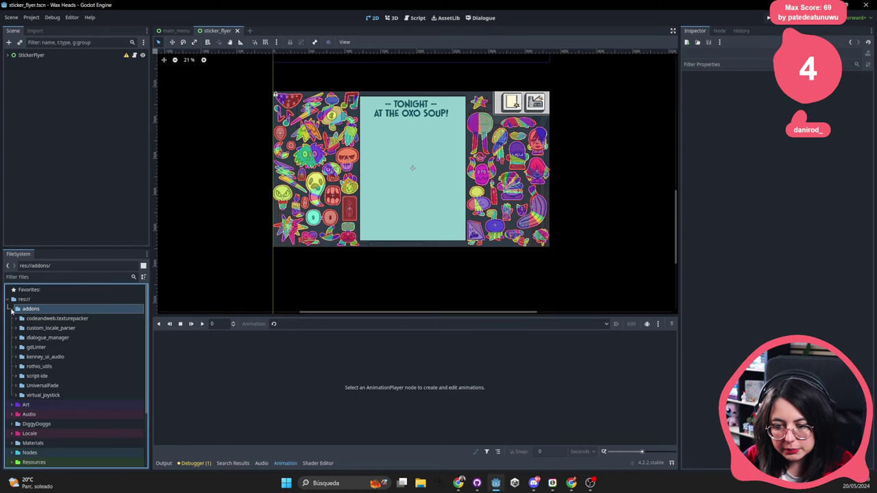
{"action": "left_click", "coordinate": [59, 328]}
{"action": "double_click", "coordinate": [59, 327]}
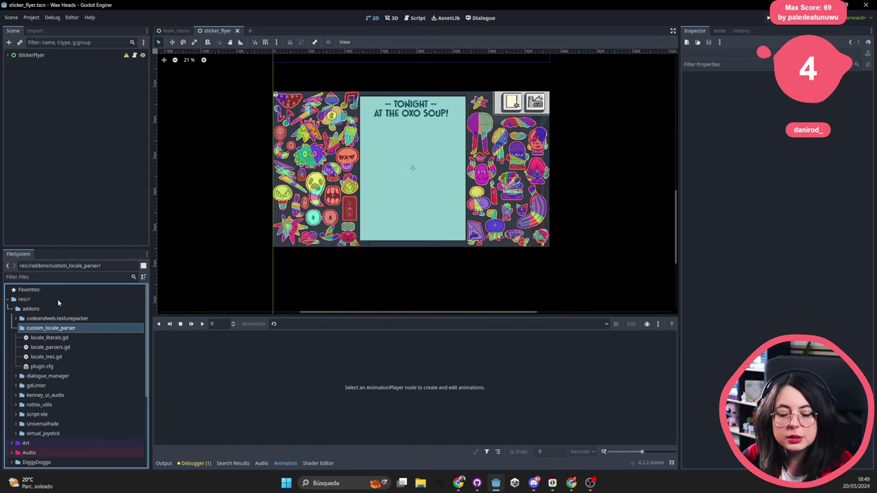
{"action": "double_click", "coordinate": [55, 337]}
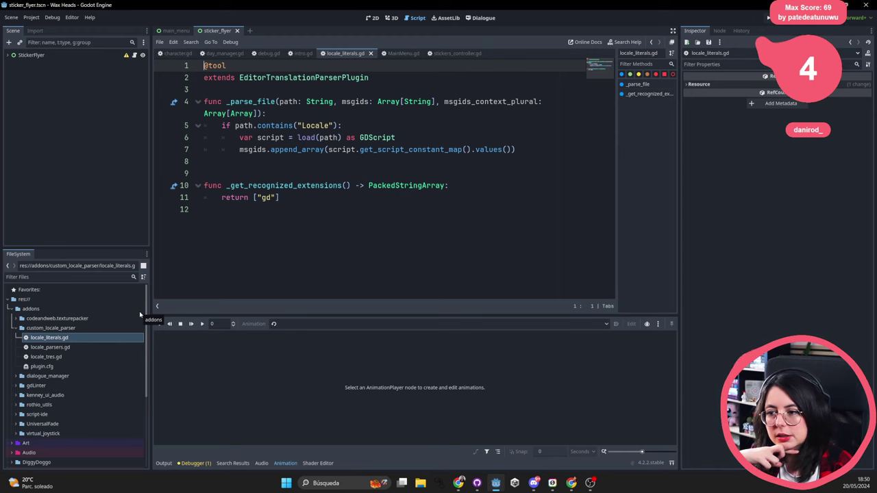
Select the entire locale_literals.gd code, including the EditorTranslationParserPlugin class name.
{"action": "left_click", "coordinate": [229, 247]}
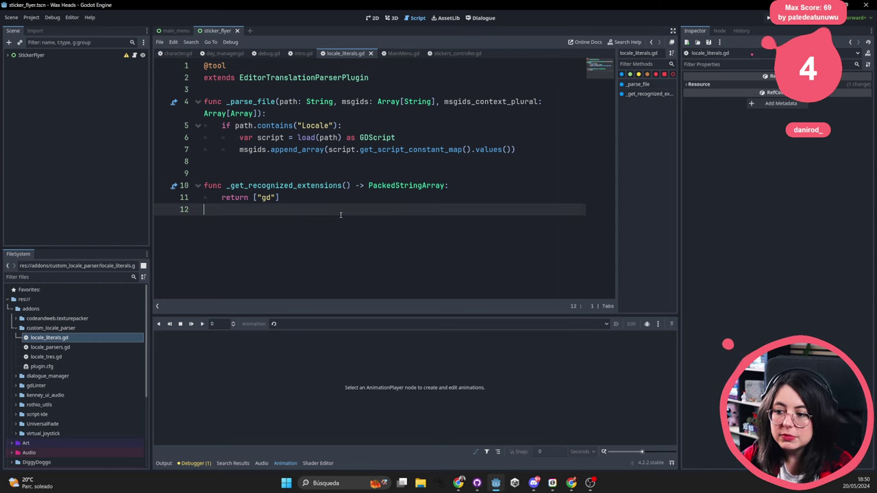
{"action": "key", "text": "shift+Up"}
{"action": "key", "text": "shift+Up"}
{"action": "key", "text": "shift+Up"}
{"action": "key", "text": "shift+Up"}
{"action": "key", "text": "shift+Up"}
{"action": "key", "text": "shift+Up"}
{"action": "key", "text": "shift+Up"}
{"action": "key", "text": "shift+Up"}
{"action": "key", "text": "shift+Up"}
{"action": "key", "text": "shift+Up"}
{"action": "key", "text": "shift+Up"}
{"action": "double_click", "coordinate": [304, 78]}
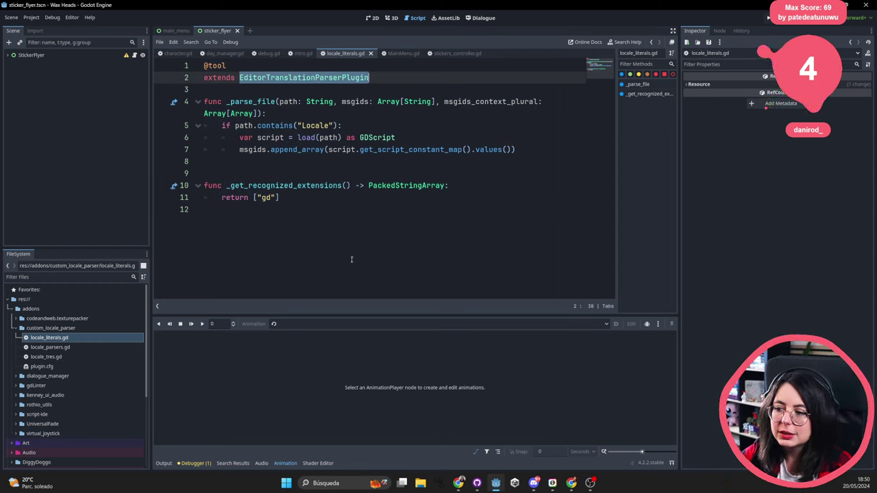
{"action": "left_click", "coordinate": [374, 253]}
{"action": "key", "text": "ctrl+a"}
{"action": "left_click_drag", "start_coordinate": [284, 241], "coordinate": [184, 41]}
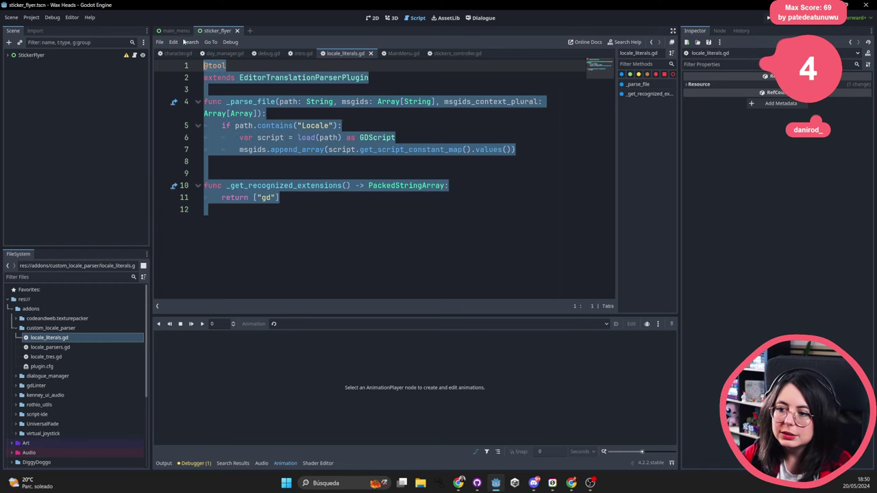
{"action": "left_click_drag", "start_coordinate": [281, 240], "coordinate": [180, 55]}
{"action": "left_click_drag", "start_coordinate": [251, 225], "coordinate": [181, 60]}
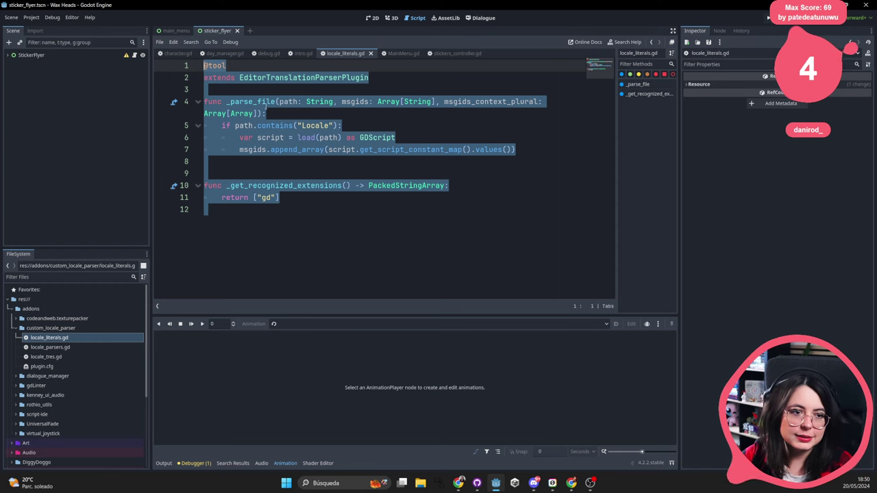
{"action": "left_click", "coordinate": [294, 238]}
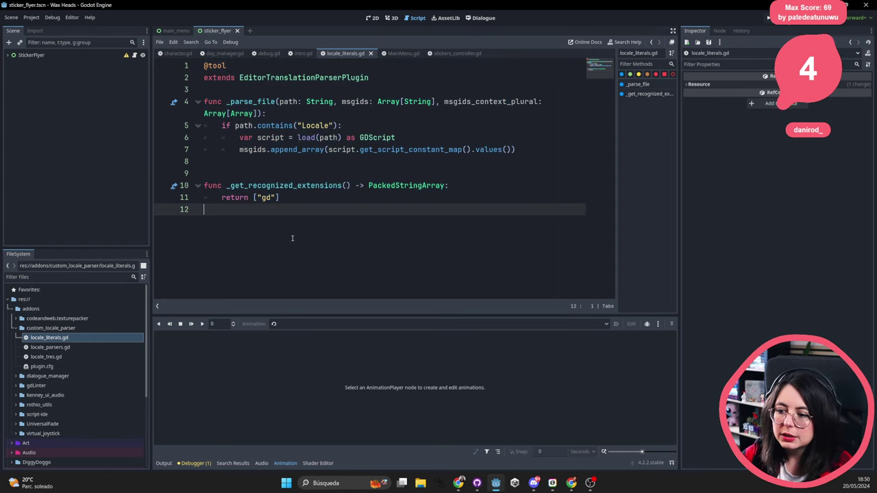
{"action": "key", "text": "ctrl+a"}
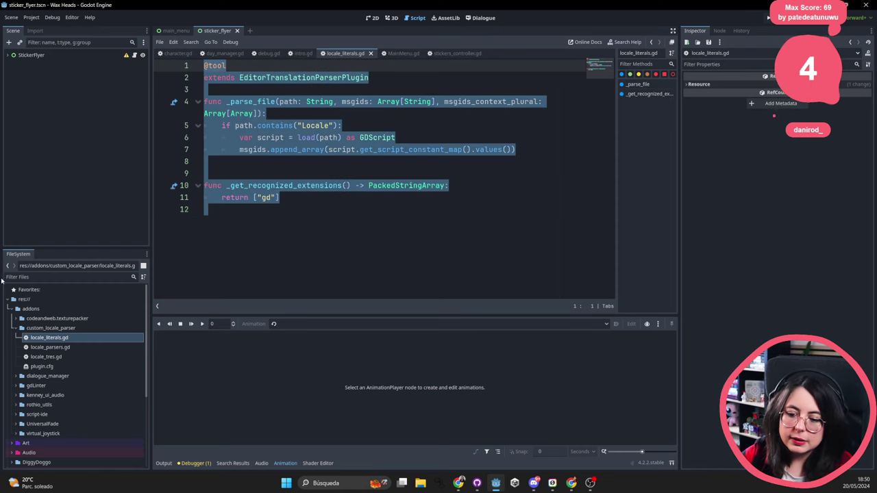
Open locale_tres.gd and highlight its first six lines and parser class name.
{"action": "left_click", "coordinate": [60, 347]}
{"action": "left_click", "coordinate": [55, 358]}
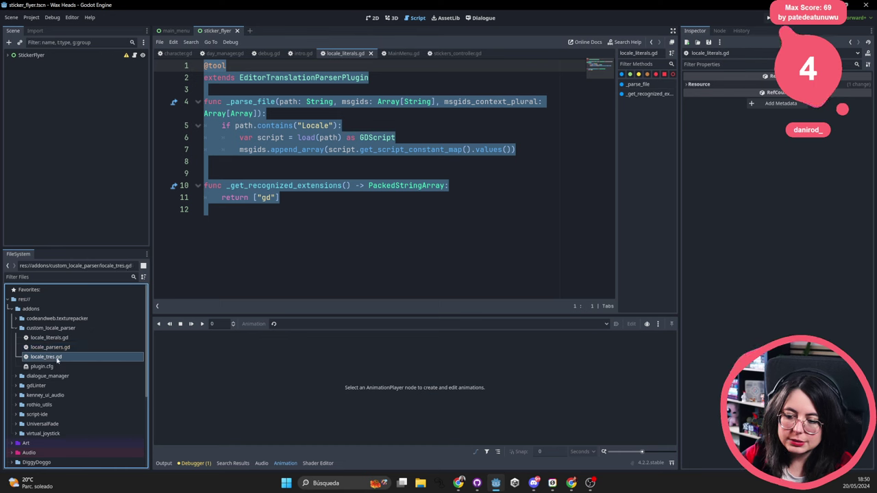
{"action": "double_click", "coordinate": [55, 358]}
{"action": "left_click_drag", "start_coordinate": [312, 138], "coordinate": [203, 65]}
{"action": "double_click", "coordinate": [300, 79]}
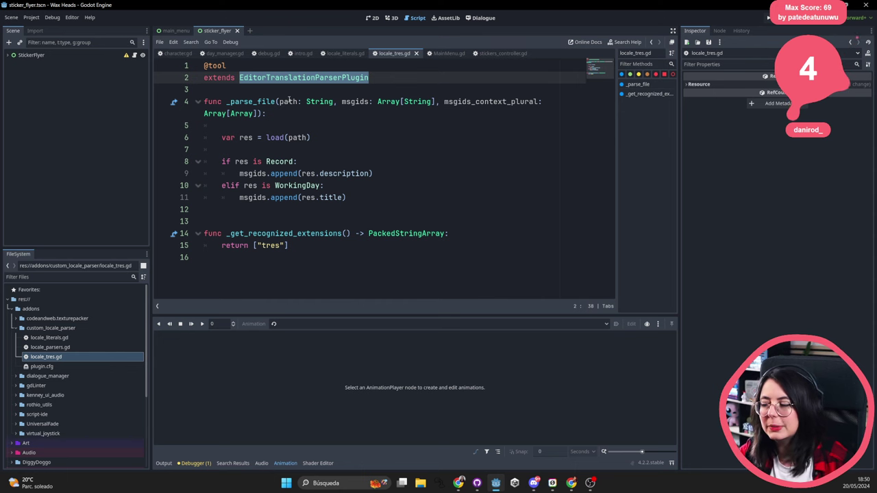
Open Project Settings at Localization > POT Generation, moving the window up and left.
{"action": "left_click", "coordinate": [31, 17]}
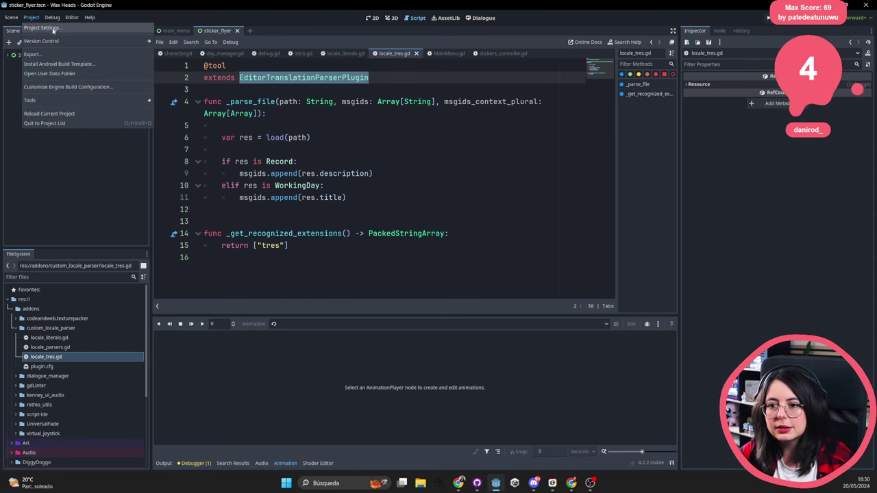
{"action": "left_click", "coordinate": [45, 28]}
{"action": "left_click_drag", "start_coordinate": [347, 147], "coordinate": [302, 100]}
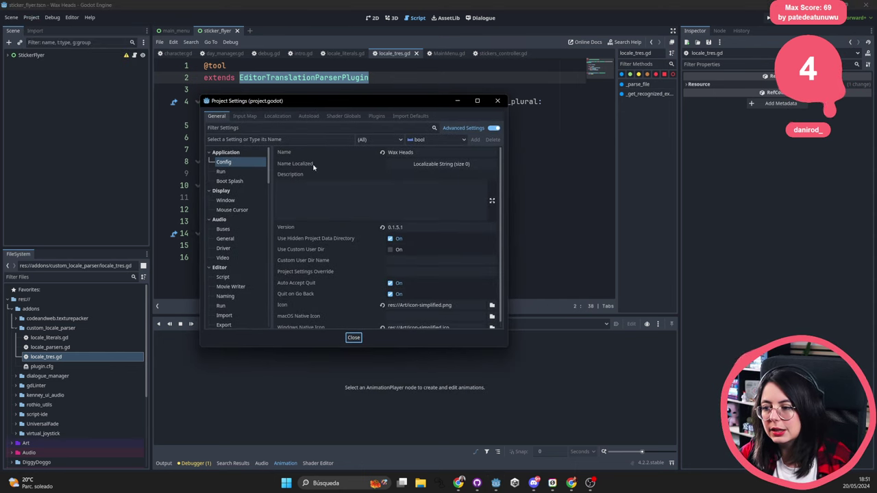
{"action": "left_click", "coordinate": [278, 116]}
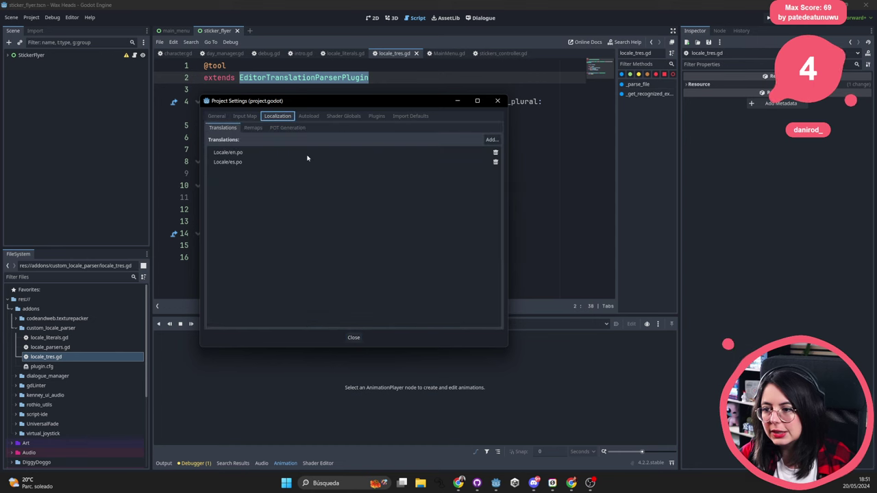
{"action": "left_click", "coordinate": [253, 128]}
{"action": "left_click", "coordinate": [288, 127]}
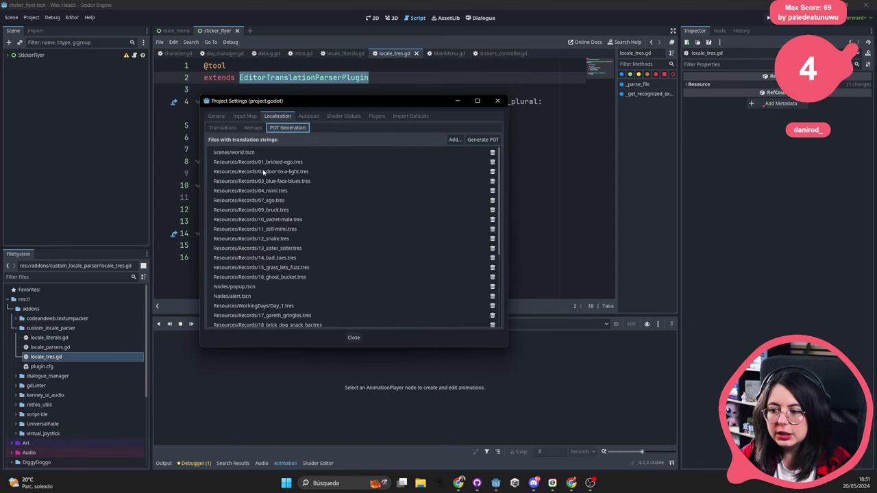
Review the POT file list, selecting the 17_gareth_gringles.tres and 18_brick_dog_snack_bar.tres records.
{"action": "scroll", "coordinate": [277, 244], "scroll_direction": "down", "scroll_amount": 5}
{"action": "scroll", "coordinate": [277, 244], "scroll_direction": "down", "scroll_amount": 2}
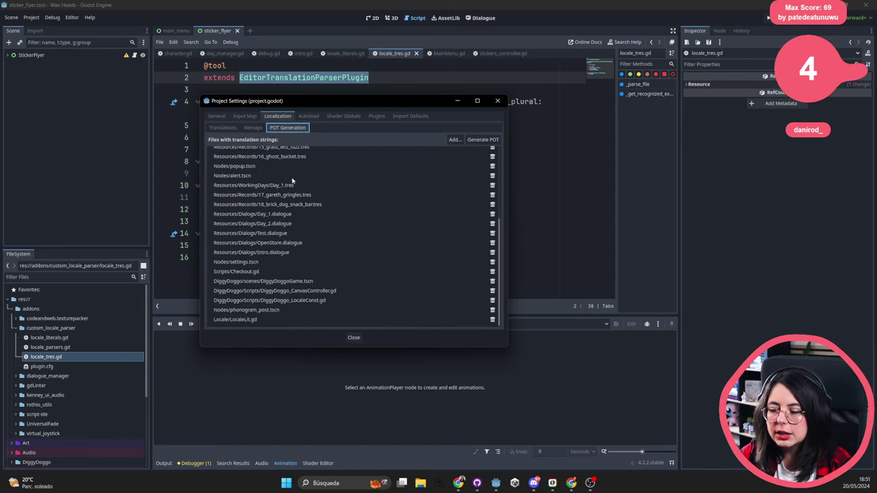
{"action": "left_click", "coordinate": [315, 198]}
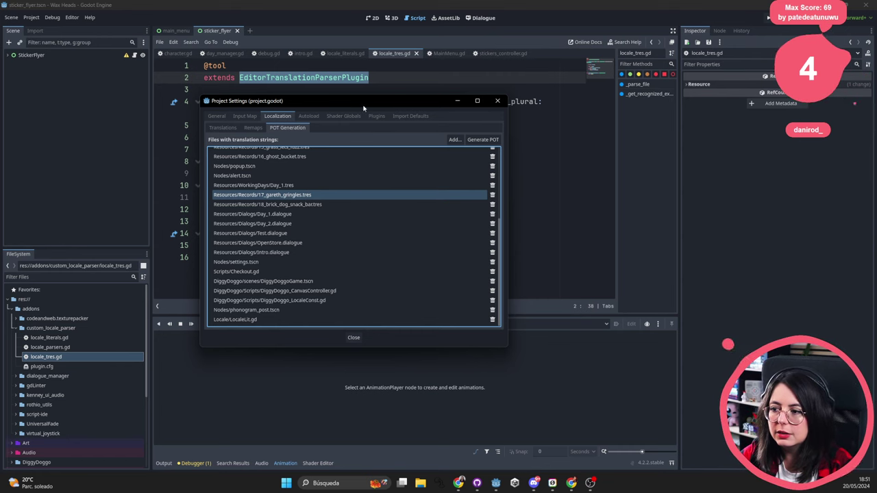
{"action": "left_click_drag", "start_coordinate": [248, 101], "coordinate": [203, 249]}
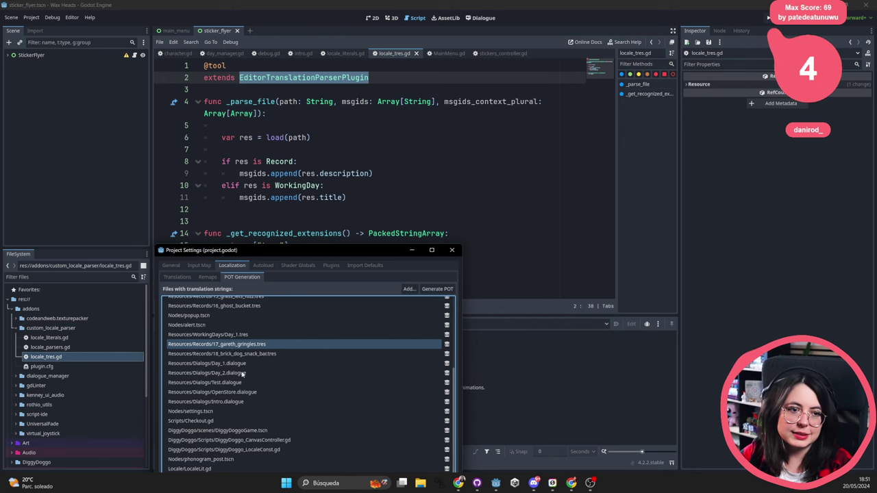
{"action": "left_click_drag", "start_coordinate": [334, 252], "coordinate": [394, 142]}
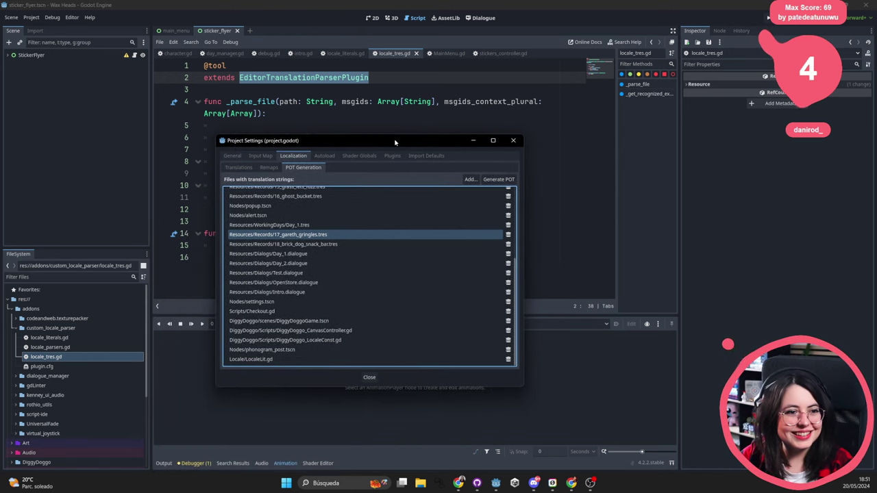
{"action": "scroll", "coordinate": [300, 281], "scroll_direction": "up", "scroll_amount": 4}
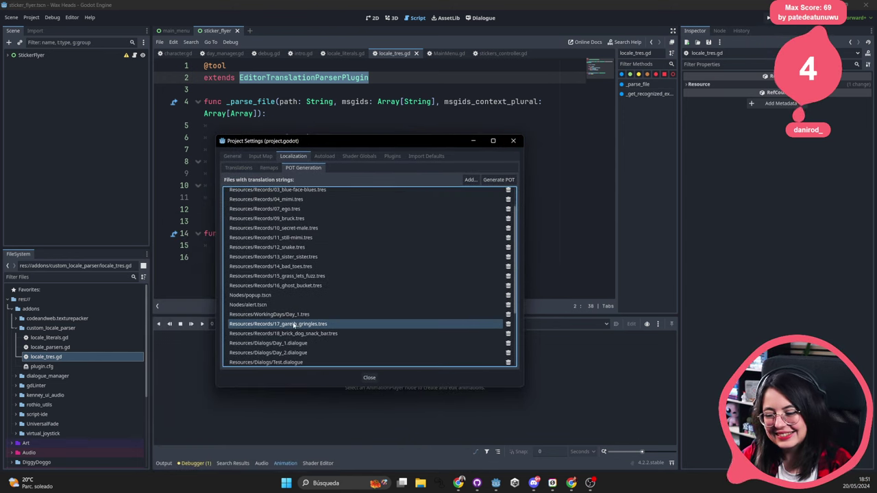
{"action": "scroll", "coordinate": [299, 295], "scroll_direction": "down", "scroll_amount": 4}
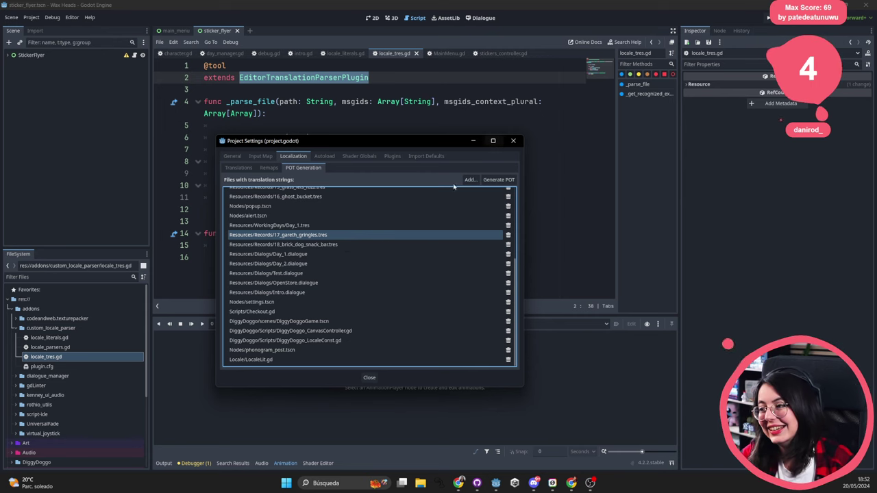
{"action": "left_click", "coordinate": [333, 244]}
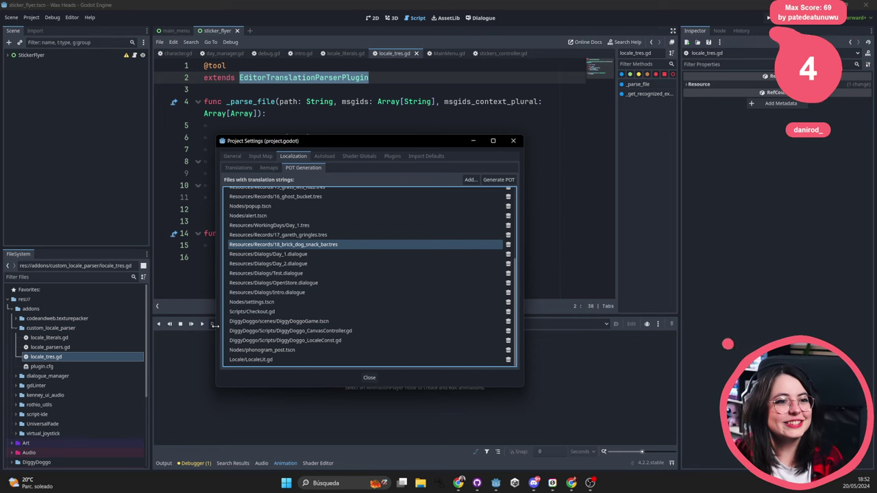
Close Project Settings and select the word 'tres' on line 15 of locale_tres.gd.
{"action": "left_click", "coordinate": [514, 141]}
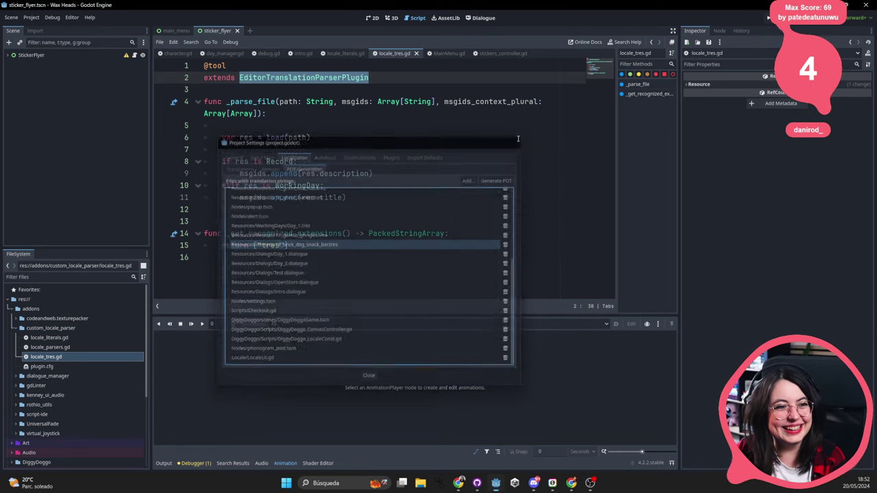
{"action": "left_click", "coordinate": [453, 127]}
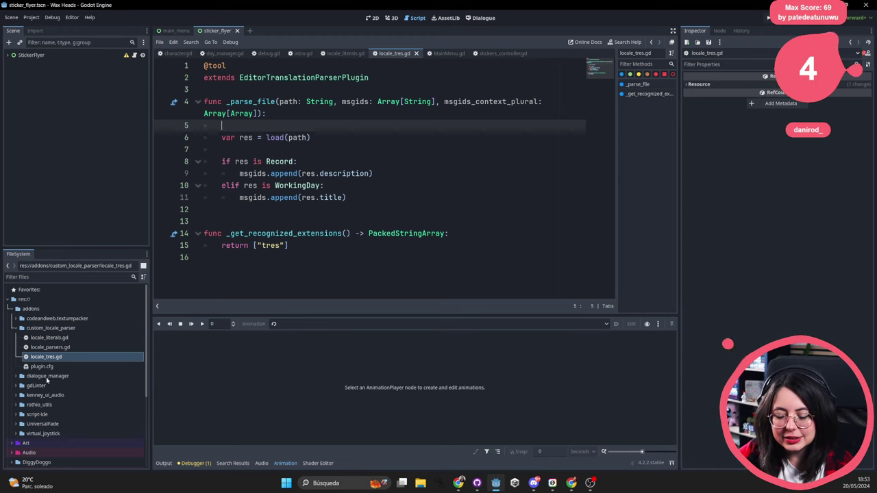
{"action": "left_click", "coordinate": [367, 145]}
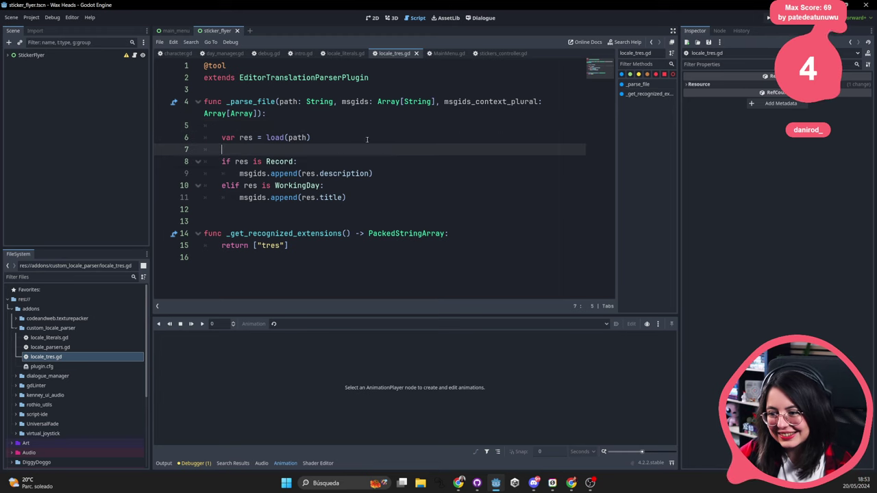
{"action": "double_click", "coordinate": [270, 246]}
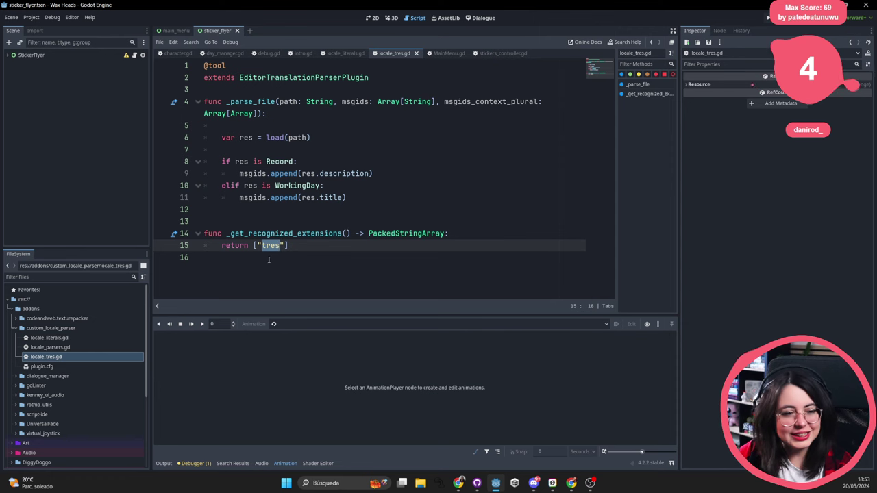
Close the sticker_flyer scene and show main_menu in the 2D workspace.
{"action": "left_click", "coordinate": [237, 30]}
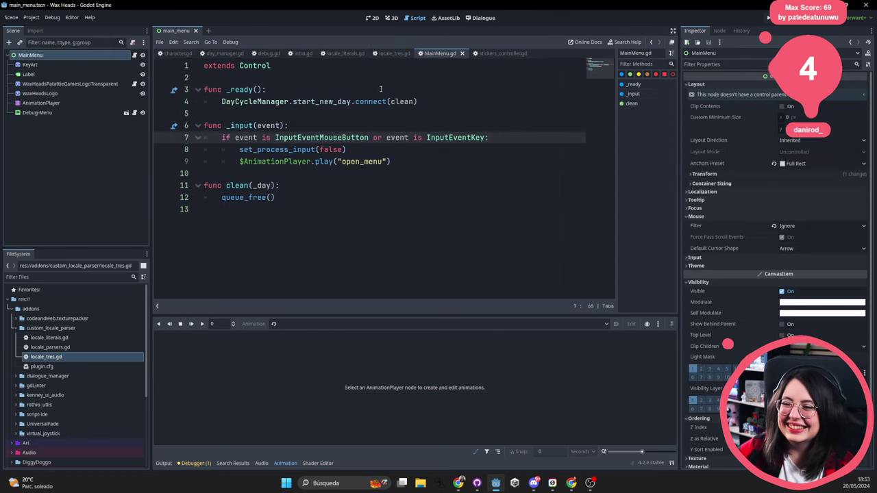
{"action": "left_click", "coordinate": [372, 18]}
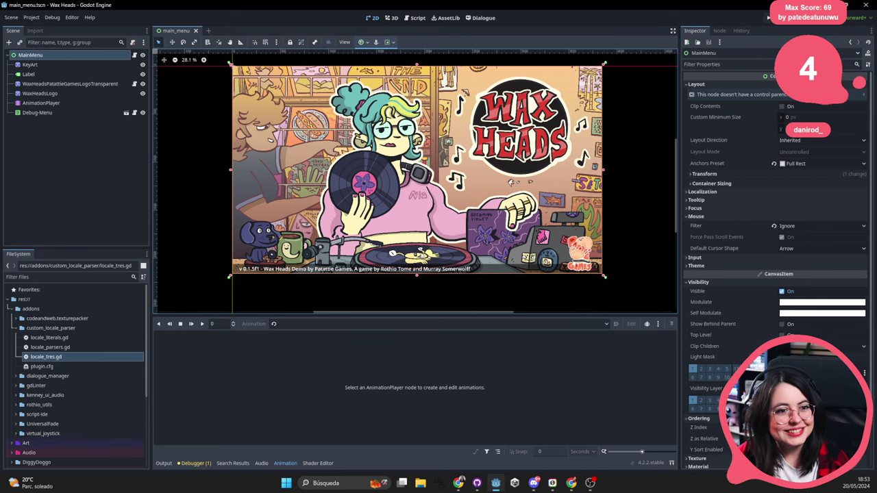
Select the AnimationPlayer node to display its RESET tracks for WaxHeadsLogo and Debug-Menu.
{"action": "scroll", "coordinate": [425, 172], "scroll_direction": "down", "scroll_amount": 2}
{"action": "scroll", "coordinate": [214, 176], "scroll_direction": "up", "scroll_amount": 2}
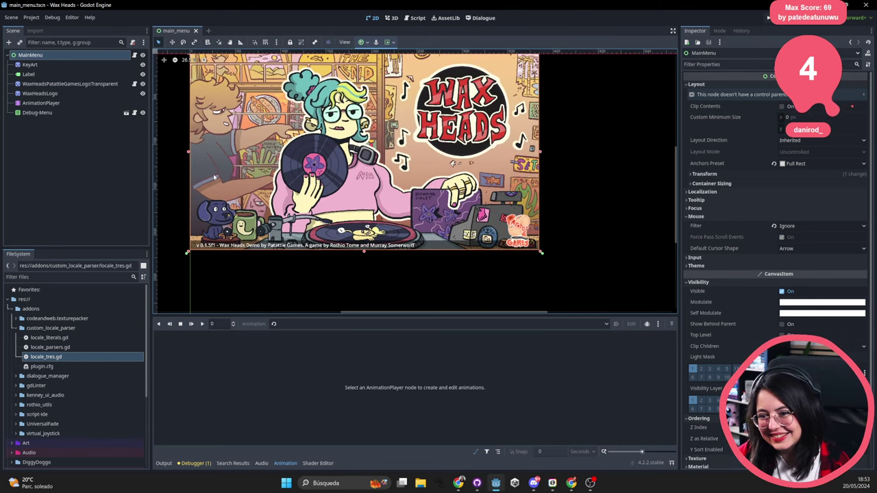
{"action": "middle_click_drag", "start_coordinate": [214, 177], "coordinate": [194, 219]}
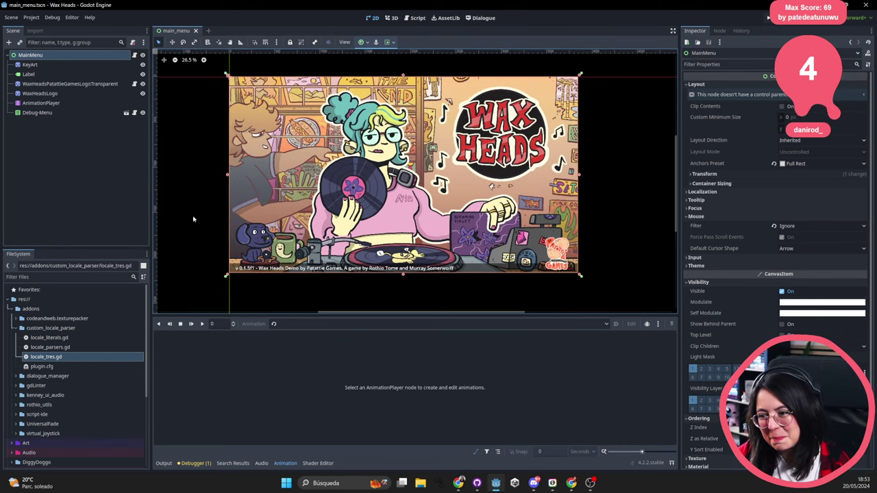
{"action": "left_click", "coordinate": [68, 104]}
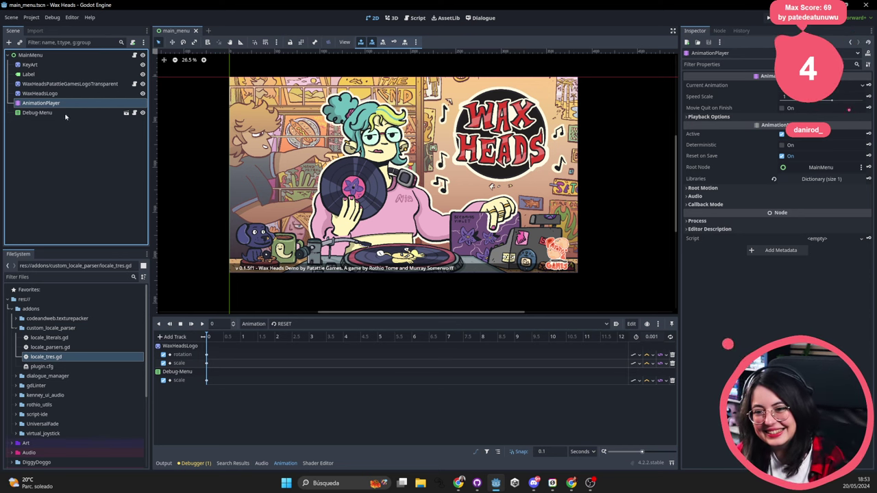
Collapse custom_locale_parser in the FileSystem dock, and expand then collapse rothio_utils.
{"action": "left_click", "coordinate": [32, 328]}
{"action": "double_click", "coordinate": [31, 327]}
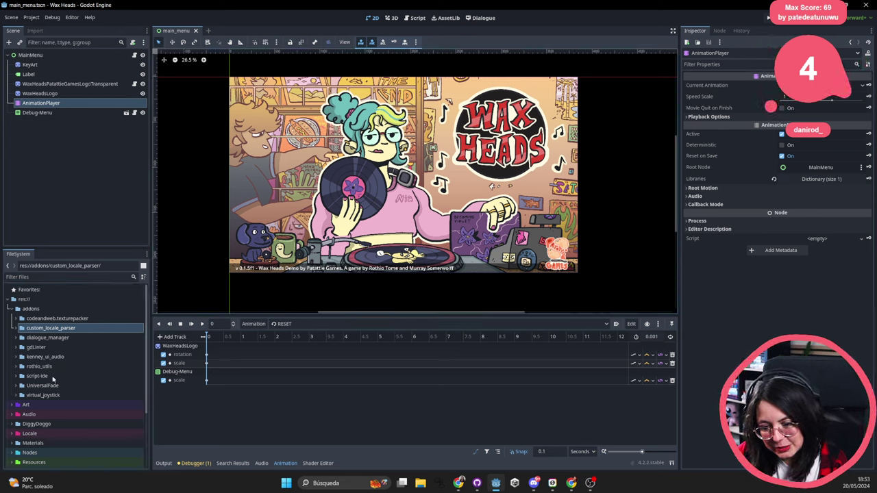
{"action": "left_click", "coordinate": [16, 366]}
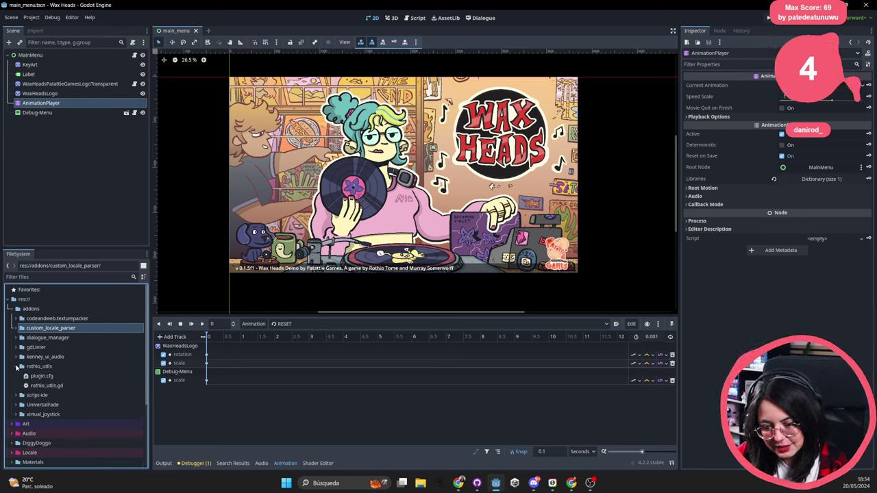
{"action": "left_click", "coordinate": [17, 366]}
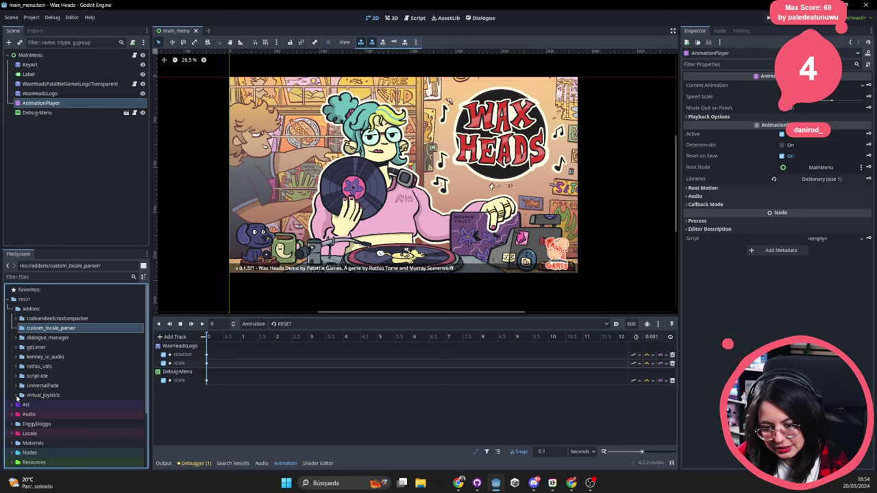
Scroll the FileSystem dock and pan and zoom the main menu canvas to frame the key art.
{"action": "scroll", "coordinate": [41, 401], "scroll_direction": "down", "scroll_amount": 3}
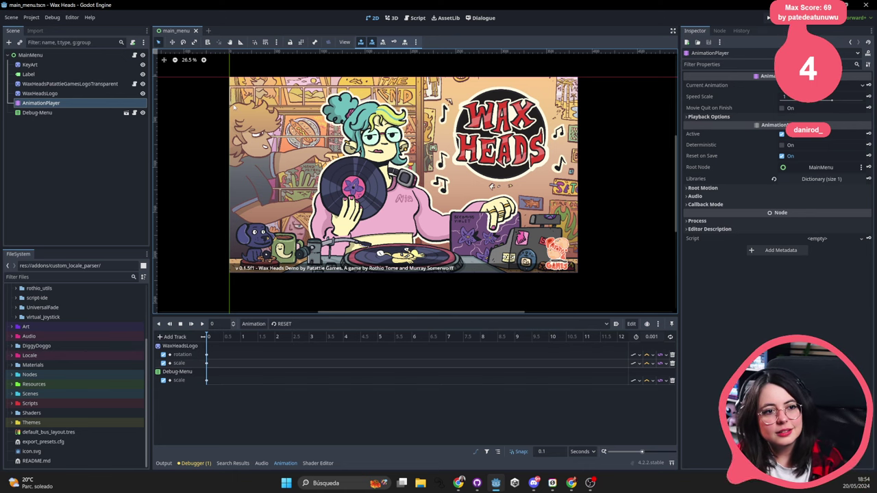
{"action": "scroll", "coordinate": [330, 198], "scroll_direction": "down", "scroll_amount": 3}
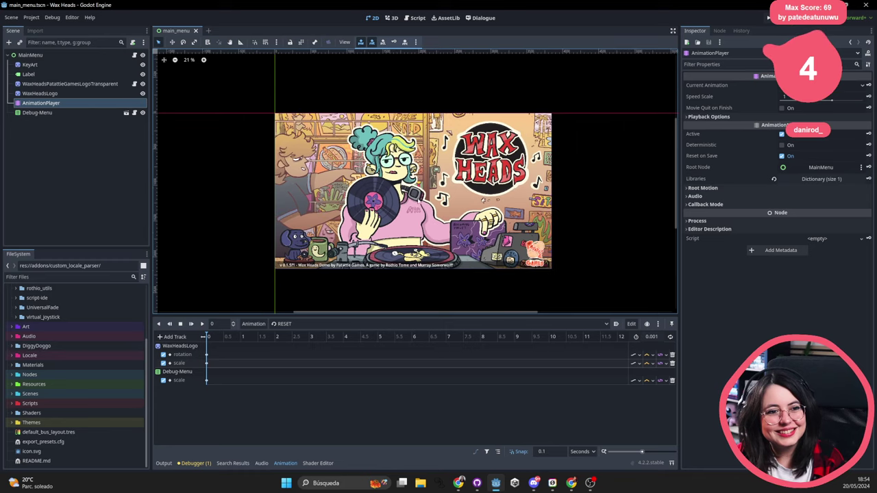
{"action": "scroll", "coordinate": [330, 198], "scroll_direction": "up", "scroll_amount": 3}
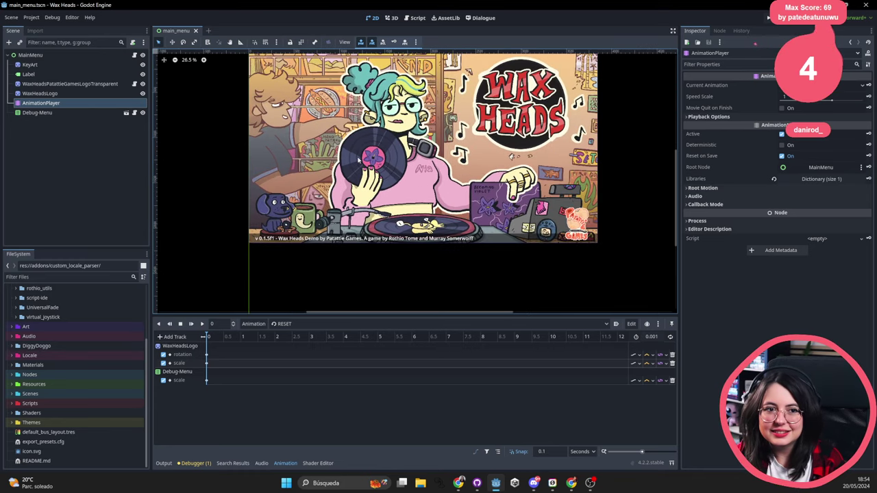
{"action": "middle_click_drag", "start_coordinate": [408, 175], "coordinate": [395, 196]}
{"action": "scroll", "coordinate": [326, 181], "scroll_direction": "down", "scroll_amount": 1}
{"action": "middle_click_drag", "start_coordinate": [325, 180], "coordinate": [355, 193]}
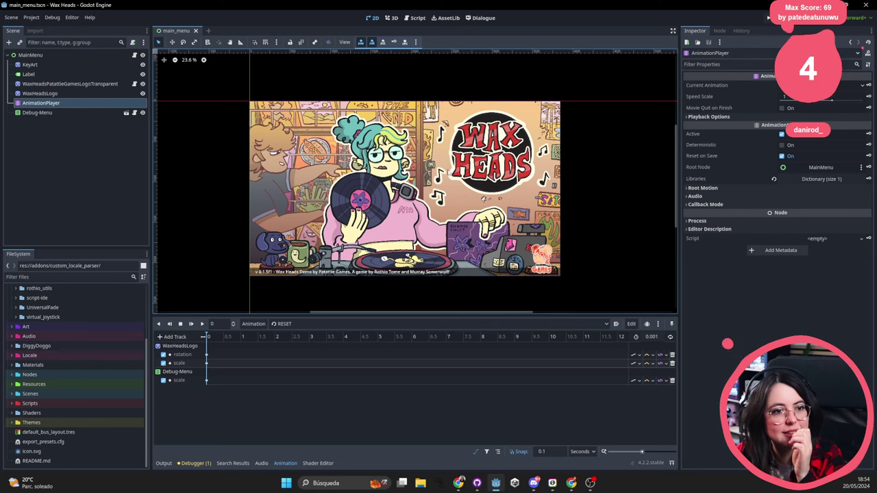
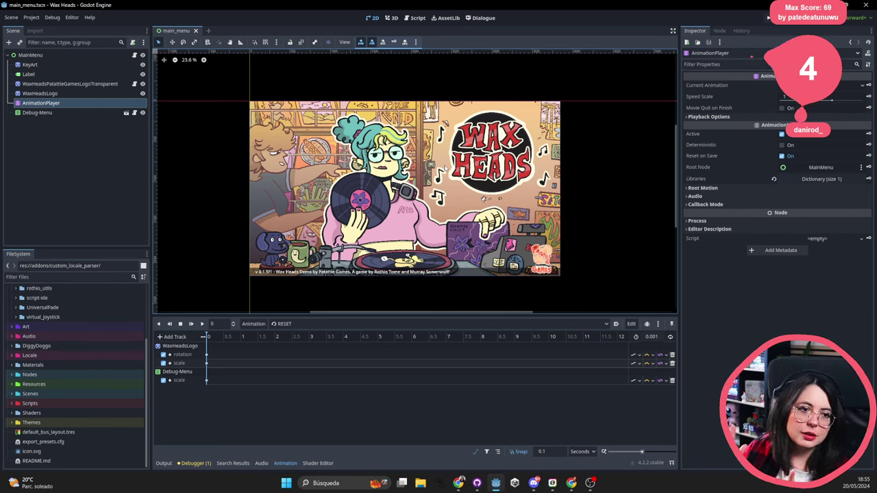
Look through the Project menu's options, then close the list.
{"action": "left_click", "coordinate": [31, 18]}
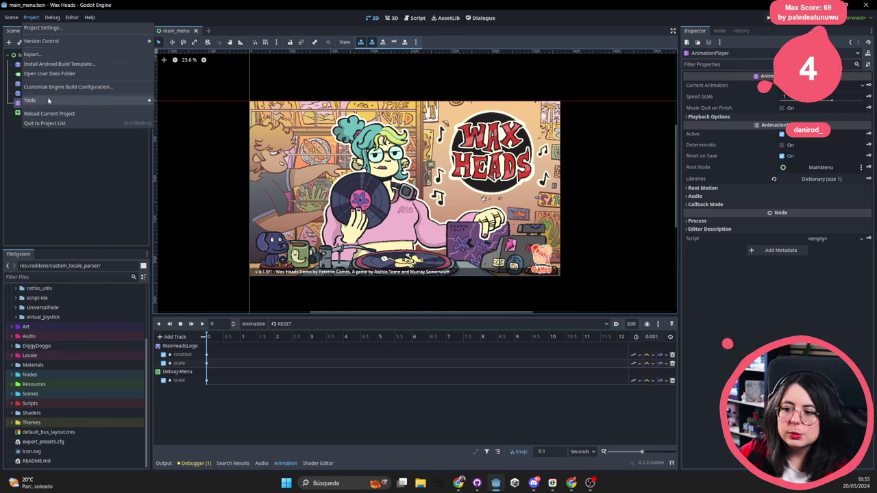
{"action": "mouse_move", "coordinate": [130, 100]}
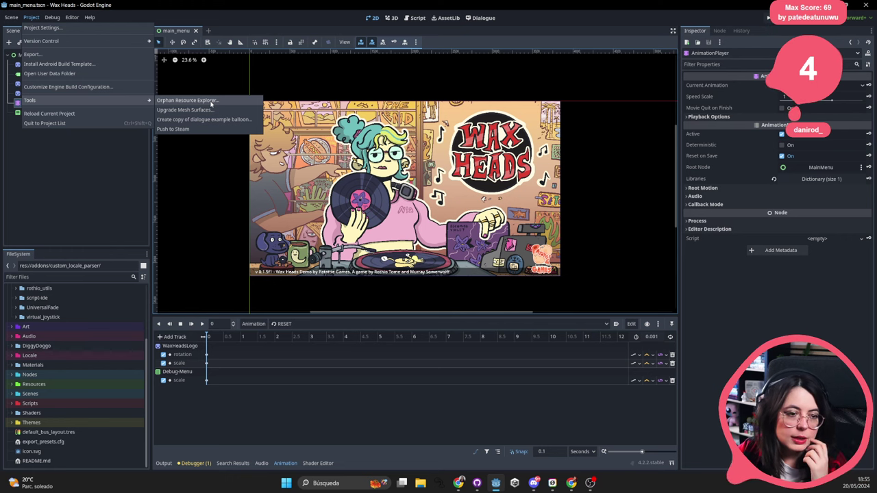
{"action": "mouse_move", "coordinate": [70, 15]}
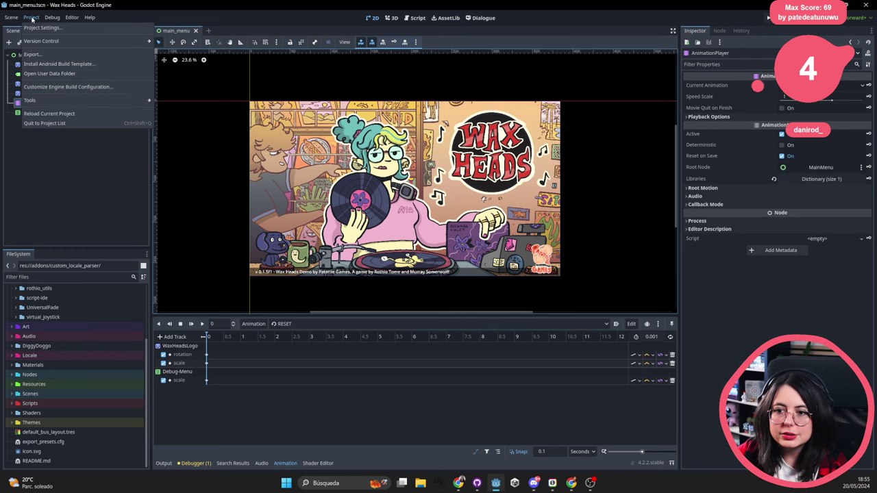
{"action": "left_click", "coordinate": [209, 291]}
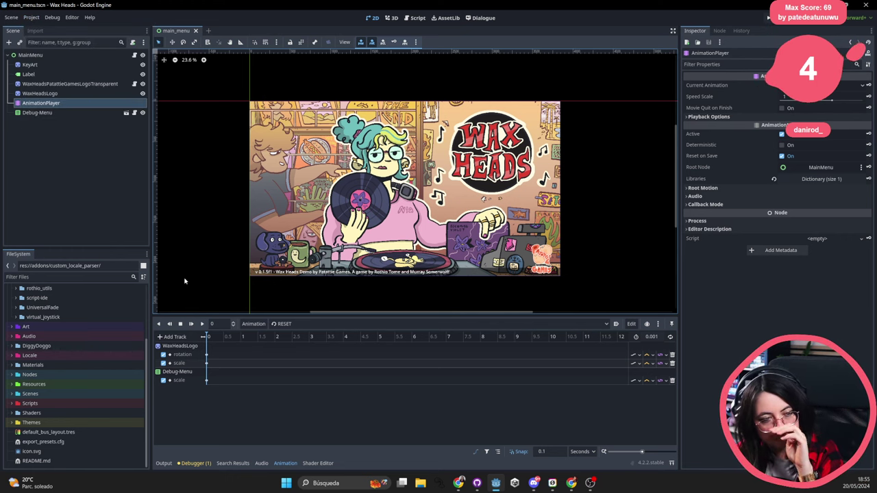
Collapse the addons and Scripts folders and filter the FileSystem by 'mobi'.
{"action": "scroll", "coordinate": [55, 377], "scroll_direction": "up", "scroll_amount": 5}
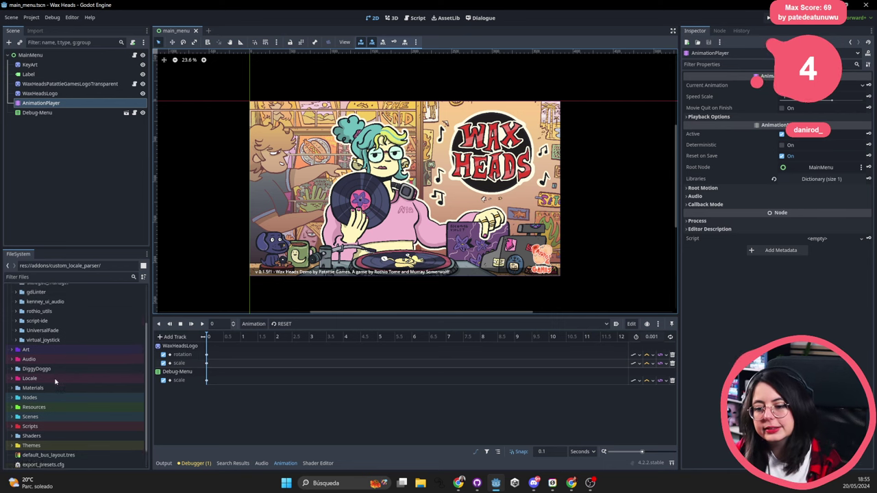
{"action": "left_click", "coordinate": [12, 310]}
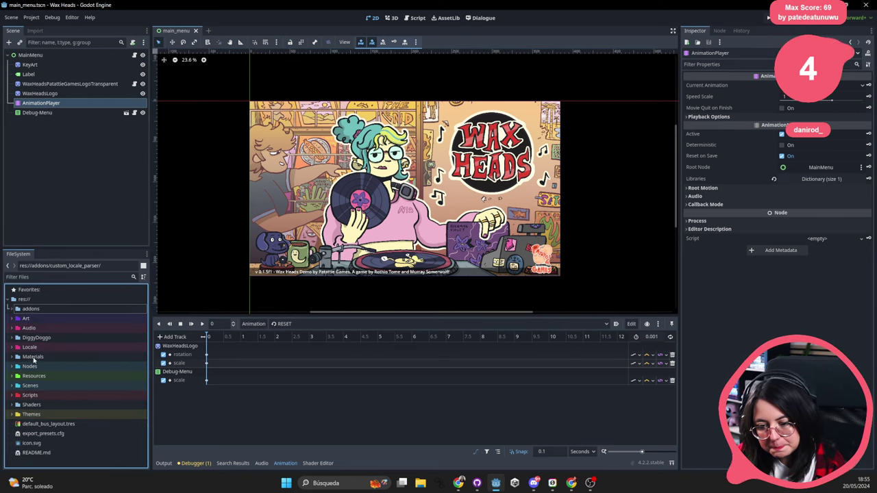
{"action": "left_click", "coordinate": [24, 396]}
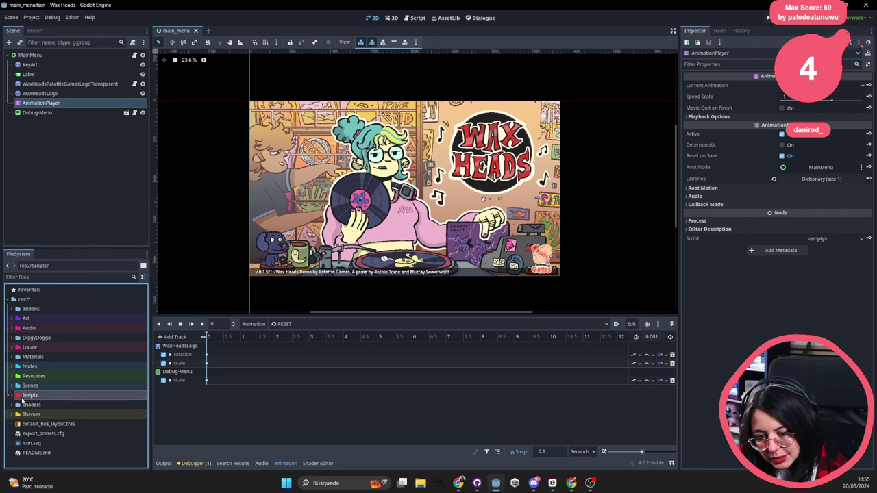
{"action": "left_click", "coordinate": [11, 396]}
{"action": "left_click", "coordinate": [11, 395]}
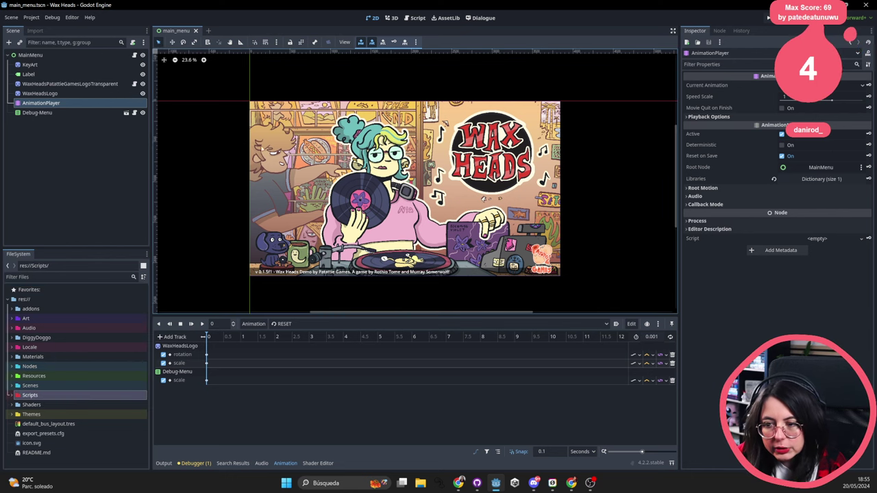
{"action": "left_click", "coordinate": [38, 277]}
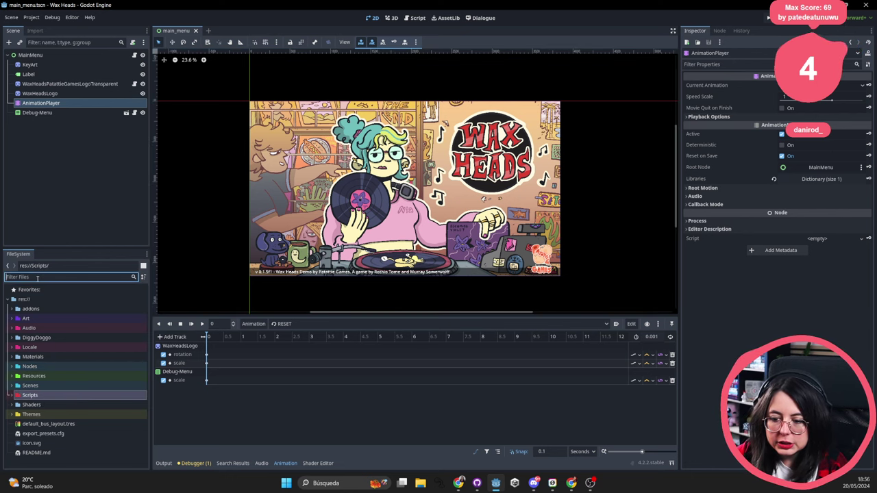
{"action": "type", "text": "mobile"}
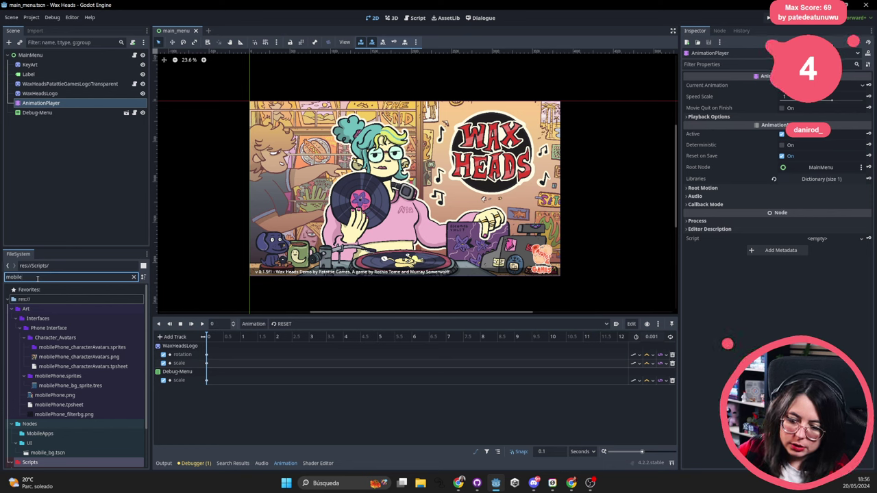
{"action": "scroll", "coordinate": [40, 404], "scroll_direction": "down", "scroll_amount": 3}
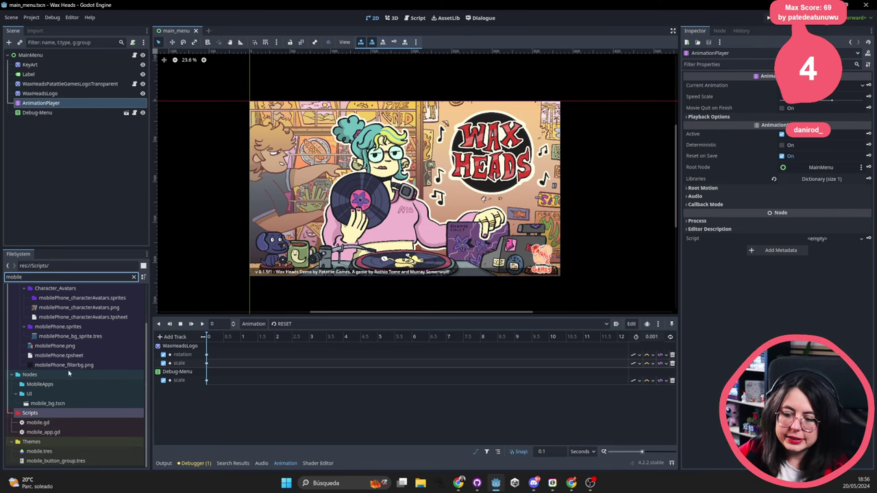
Open mobile_bg.tscn and select its Mobile_BG root node.
{"action": "double_click", "coordinate": [46, 403]}
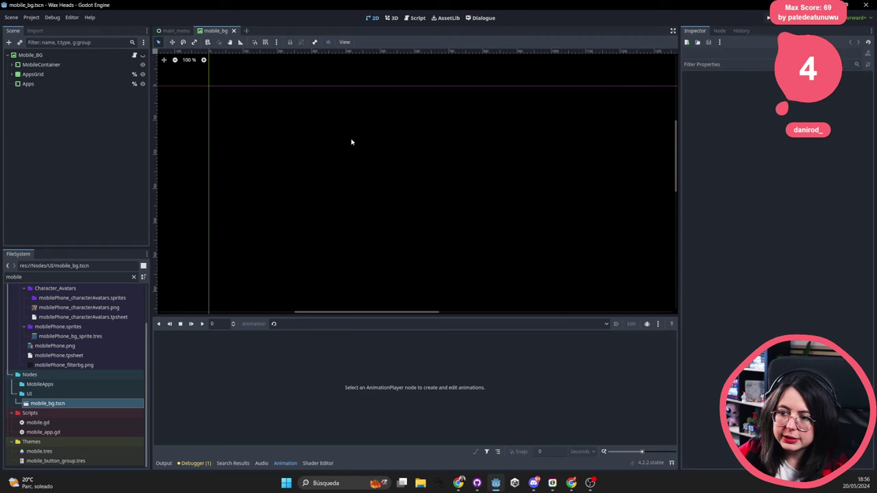
{"action": "scroll", "coordinate": [406, 202], "scroll_direction": "down", "scroll_amount": 3}
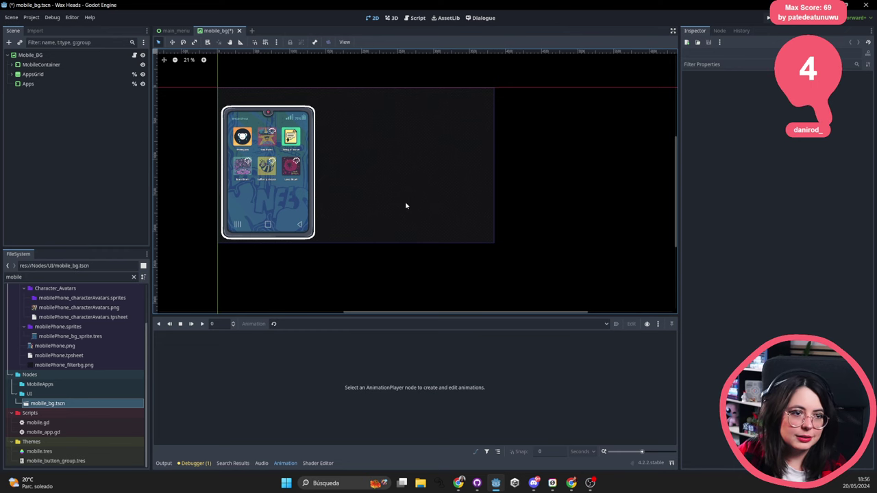
{"action": "scroll", "coordinate": [407, 192], "scroll_direction": "left", "scroll_amount": 2}
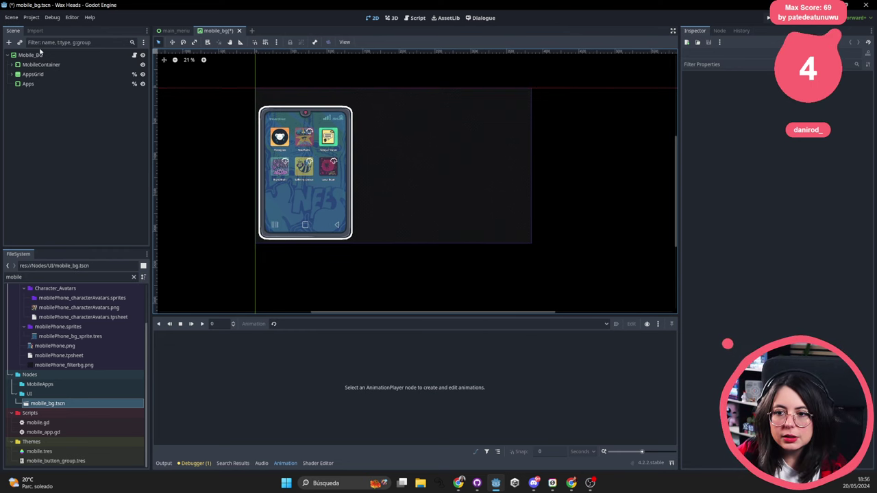
{"action": "left_click", "coordinate": [407, 178]}
{"action": "scroll", "coordinate": [407, 178], "scroll_direction": "left", "scroll_amount": 1}
{"action": "scroll", "coordinate": [476, 194], "scroll_direction": "up", "scroll_amount": 1}
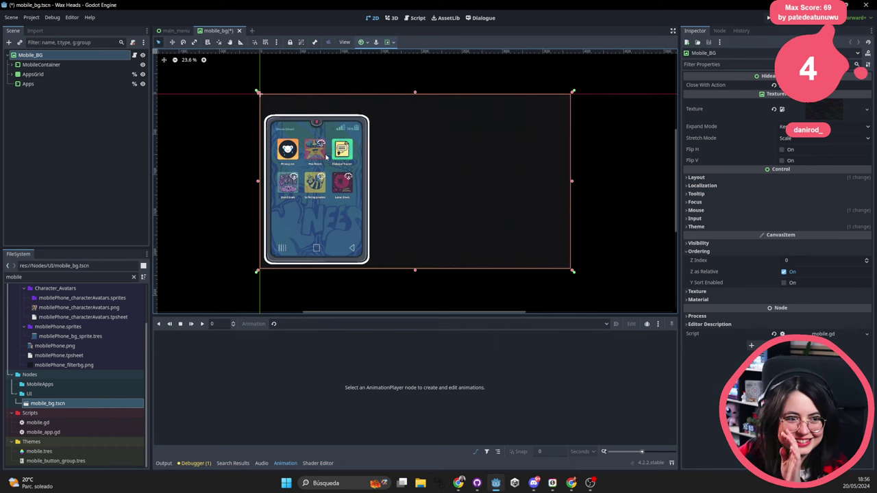
{"action": "scroll", "coordinate": [409, 204], "scroll_direction": "up", "scroll_amount": 2}
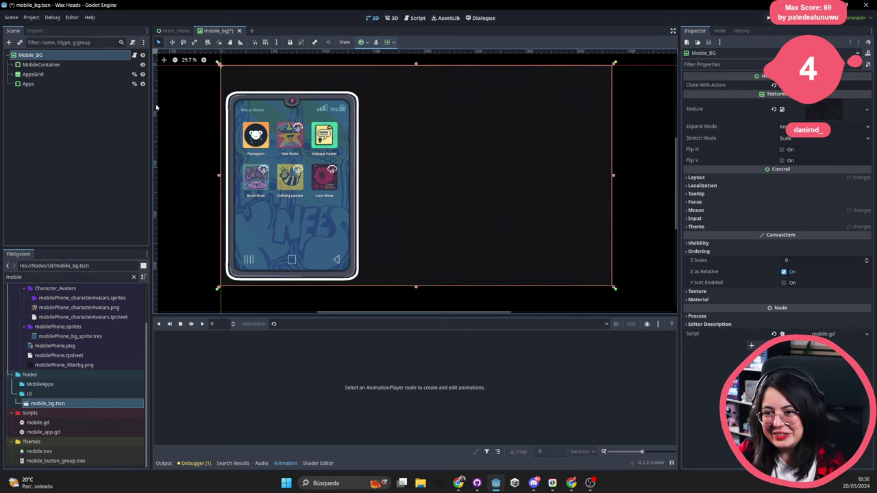
Select MobileContainer and pan the 2D view around the phone screen.
{"action": "left_click", "coordinate": [116, 64]}
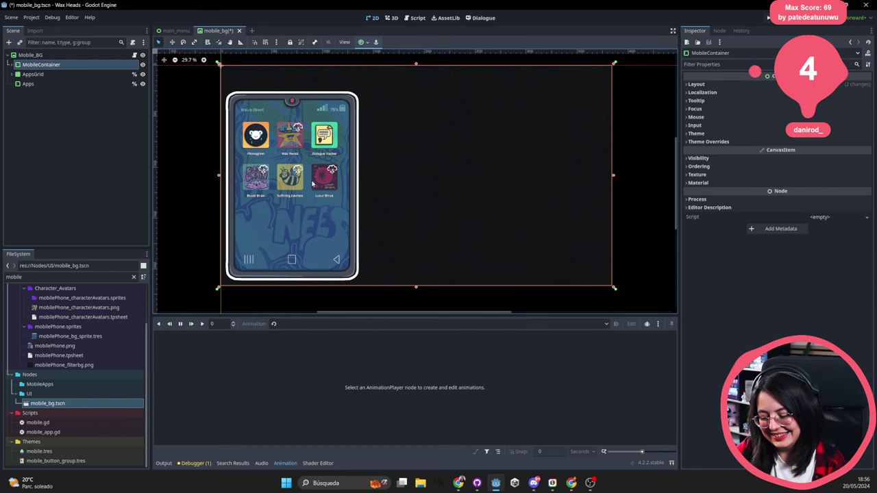
{"action": "key", "text": "g"}
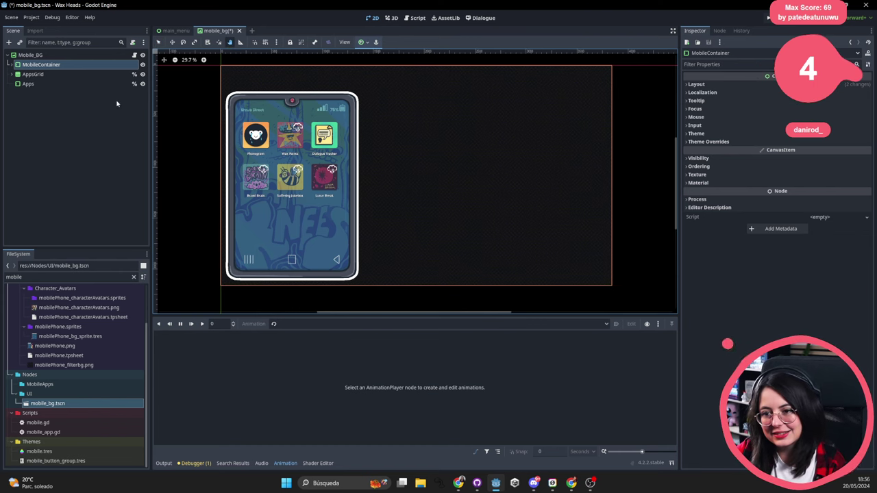
{"action": "scroll", "coordinate": [402, 191], "scroll_direction": "down", "scroll_amount": 1}
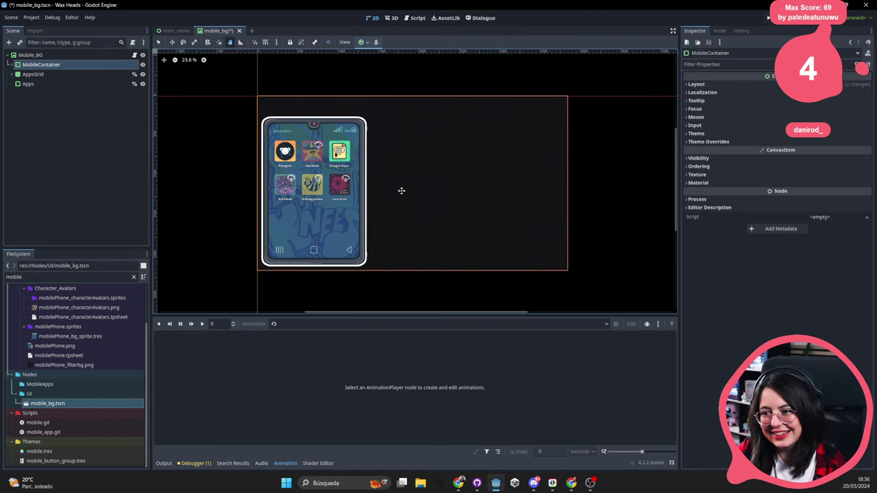
{"action": "mouse_move", "coordinate": [402, 190]}
{"action": "left_mouse_down"}
{"action": "mouse_move", "coordinate": [370, 179]}
{"action": "mouse_move", "coordinate": [405, 190]}
{"action": "left_mouse_up"}
{"action": "scroll", "coordinate": [433, 245], "scroll_direction": "up", "scroll_amount": 1}
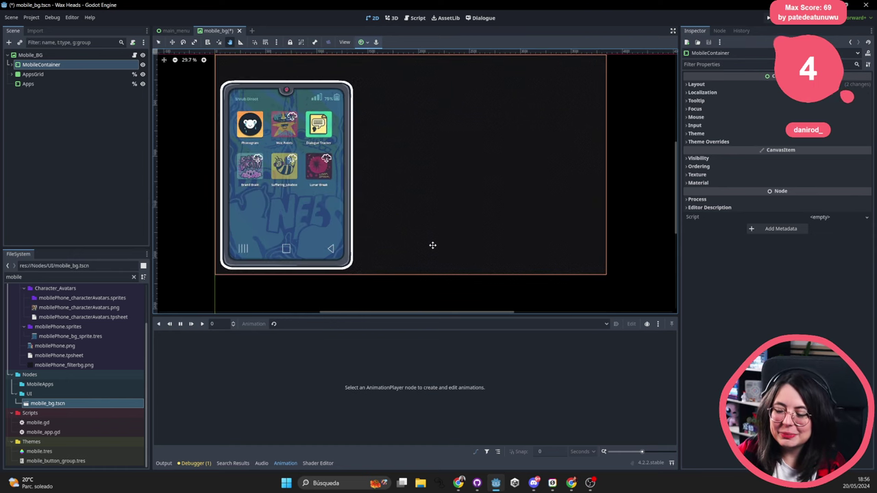
{"action": "scroll", "coordinate": [432, 245], "scroll_direction": "down", "scroll_amount": 1}
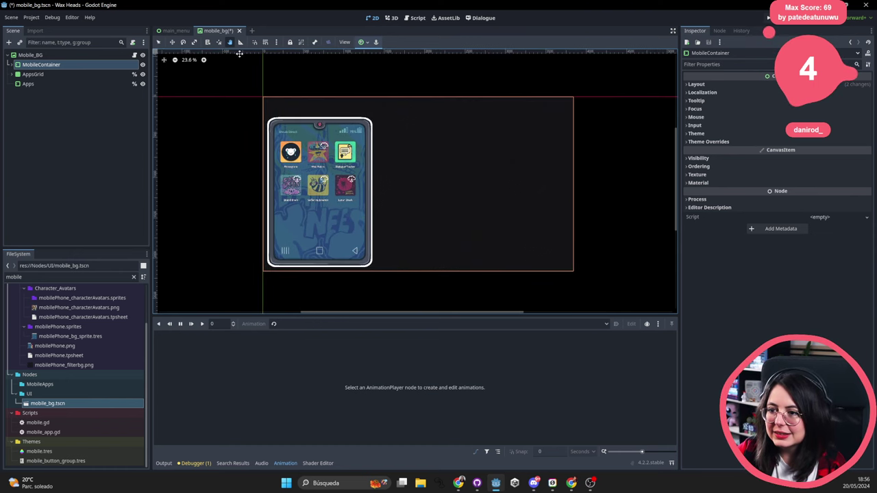
{"action": "key", "text": "q"}
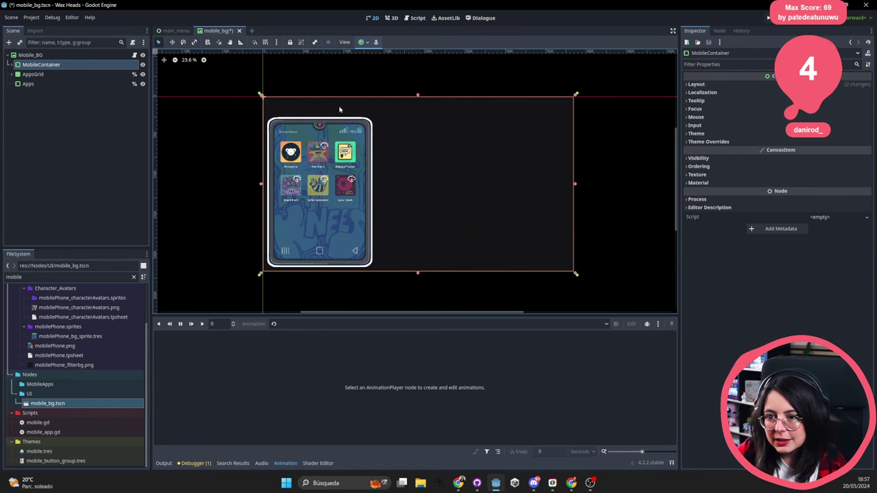
Expand AppsGrid and select Phonogram, WaxPoints, DialogueTracker, BrandBrain and LunarBreak on the phone.
{"action": "left_click", "coordinate": [13, 74]}
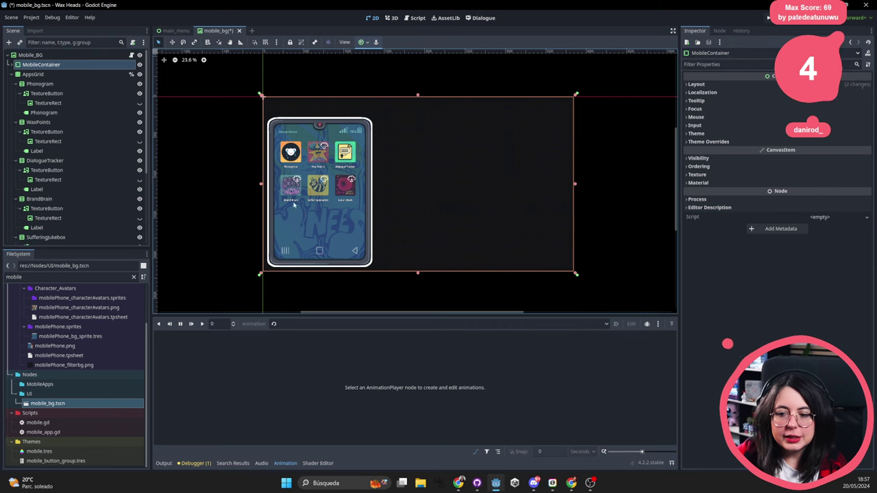
{"action": "left_click", "coordinate": [294, 158]}
{"action": "left_click", "coordinate": [318, 155]}
{"action": "left_click", "coordinate": [345, 157]}
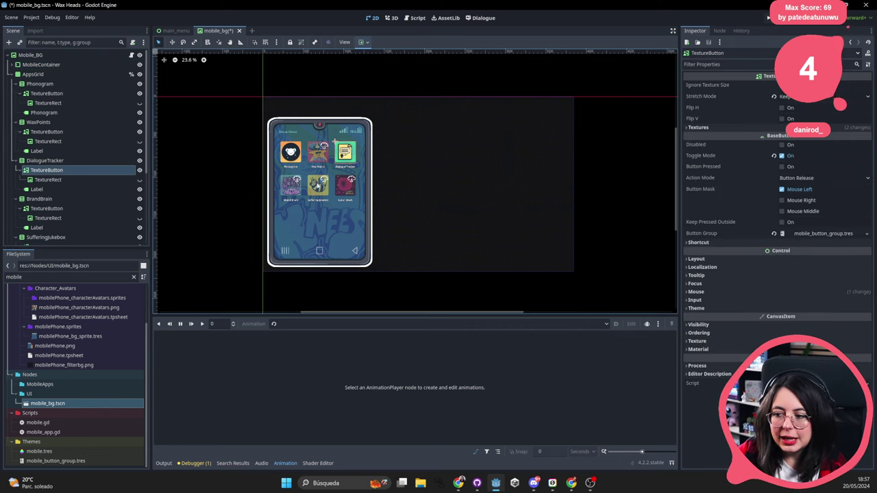
{"action": "left_click", "coordinate": [299, 192]}
{"action": "left_click", "coordinate": [337, 192]}
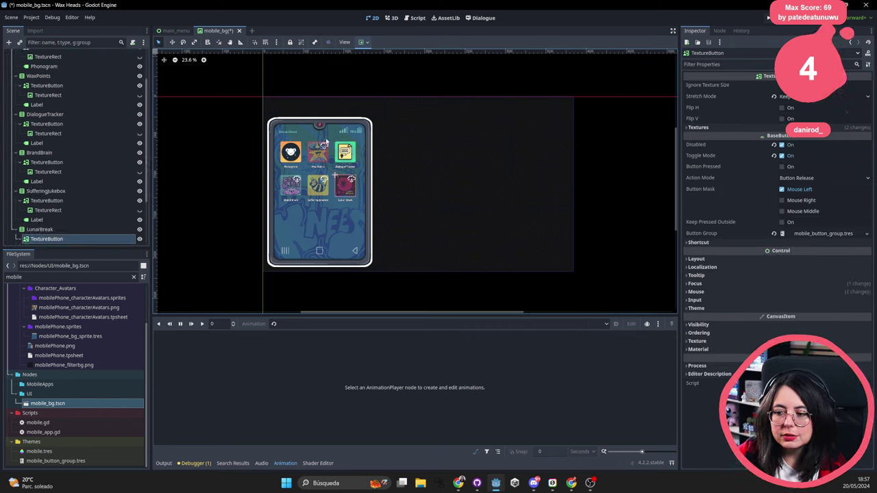
{"action": "scroll", "coordinate": [43, 209], "scroll_direction": "up", "scroll_amount": 3}
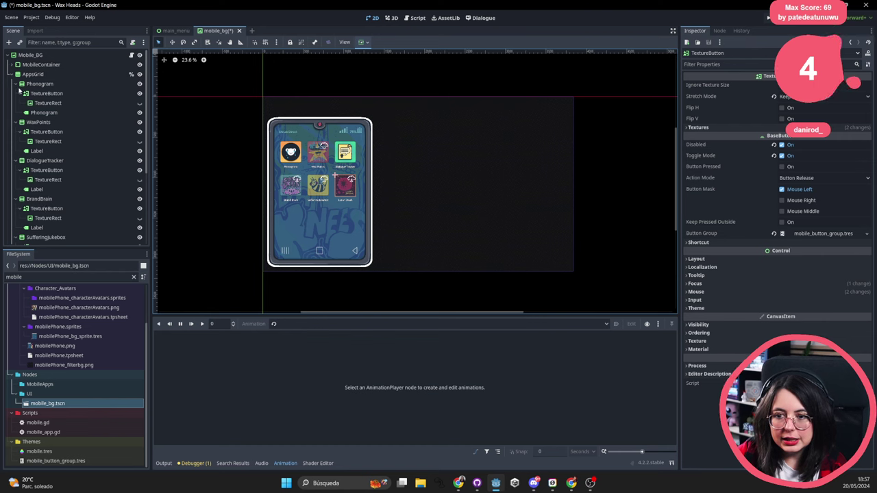
{"action": "left_click", "coordinate": [13, 74]}
{"action": "left_click", "coordinate": [13, 74]}
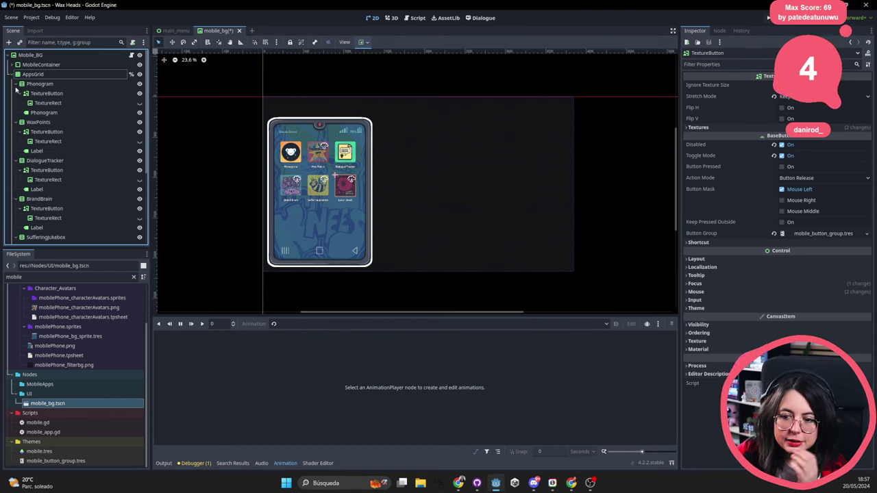
Collapse every app node under AppsGrid and select BeesBeats.
{"action": "left_click", "coordinate": [17, 83]}
{"action": "left_click", "coordinate": [18, 93]}
{"action": "left_click", "coordinate": [17, 102]}
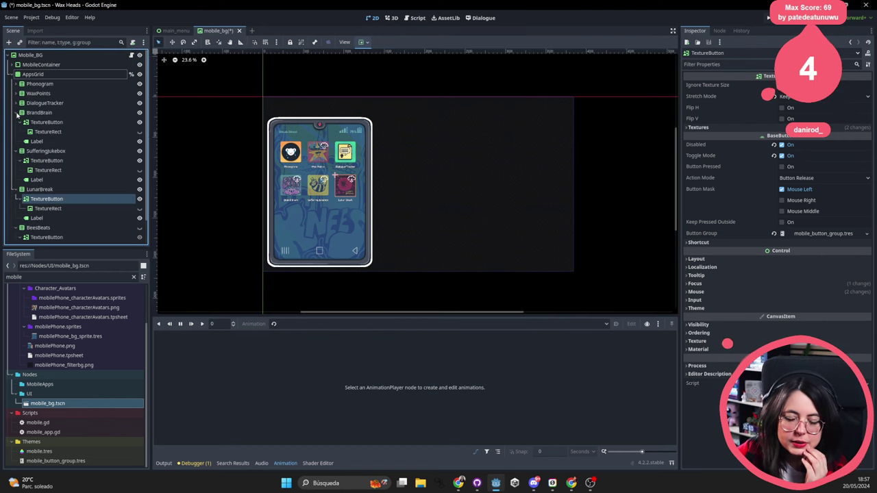
{"action": "left_click", "coordinate": [17, 112]}
{"action": "left_click", "coordinate": [17, 122]}
{"action": "left_click", "coordinate": [17, 132]}
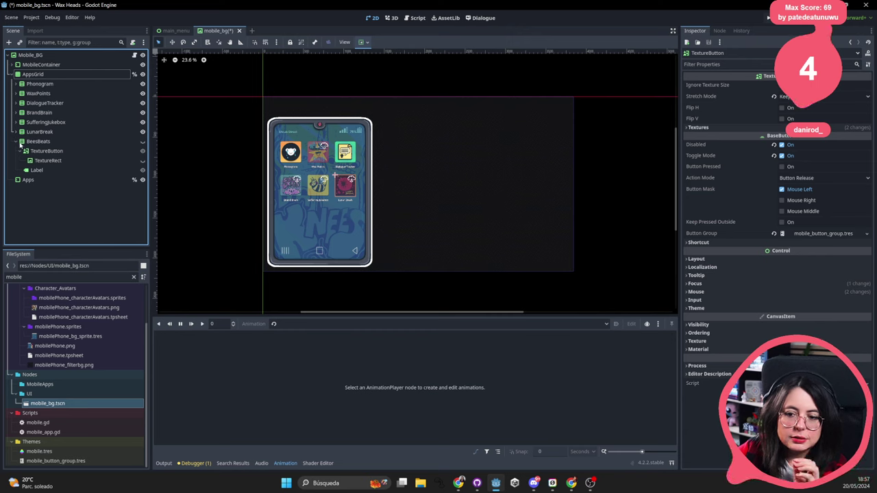
{"action": "left_click", "coordinate": [17, 141]}
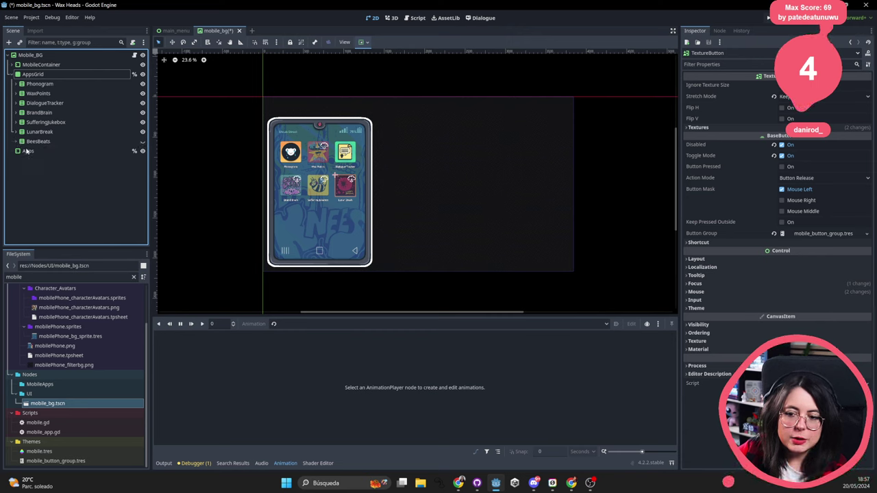
{"action": "left_click", "coordinate": [62, 142]}
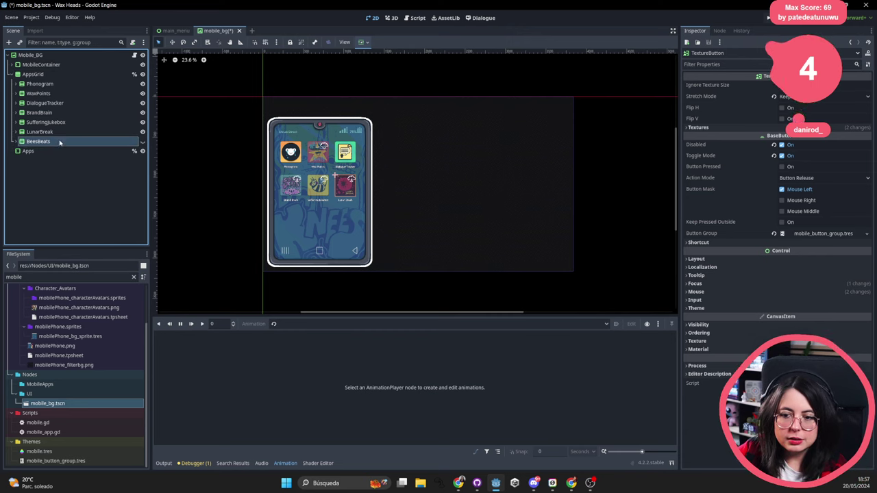
{"action": "left_click", "coordinate": [142, 141]}
{"action": "left_click", "coordinate": [143, 141]}
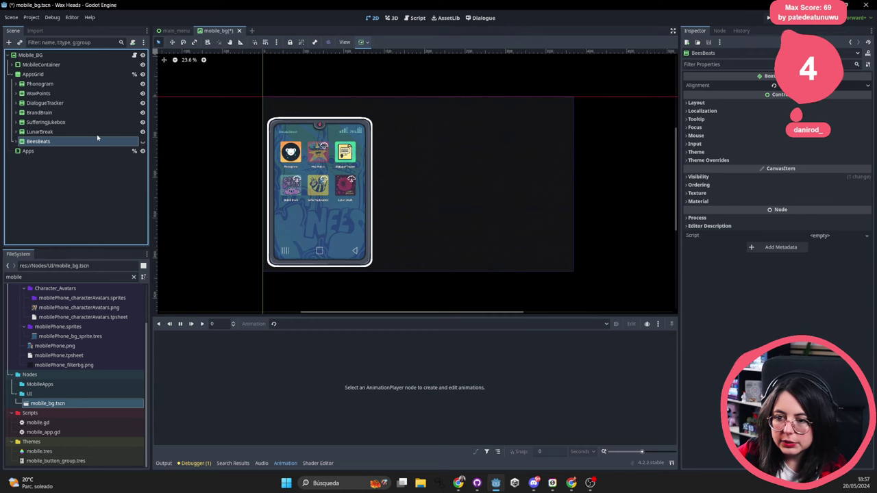
Delete BeesBeats and its children, then save mobile_bg.tscn.
{"action": "key", "text": "Delete"}
{"action": "key", "text": "Return"}
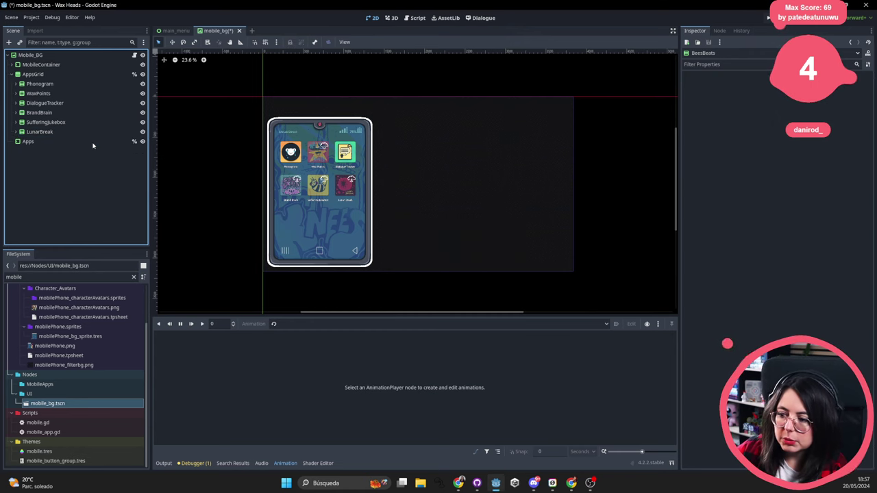
{"action": "key", "text": "ctrl+s"}
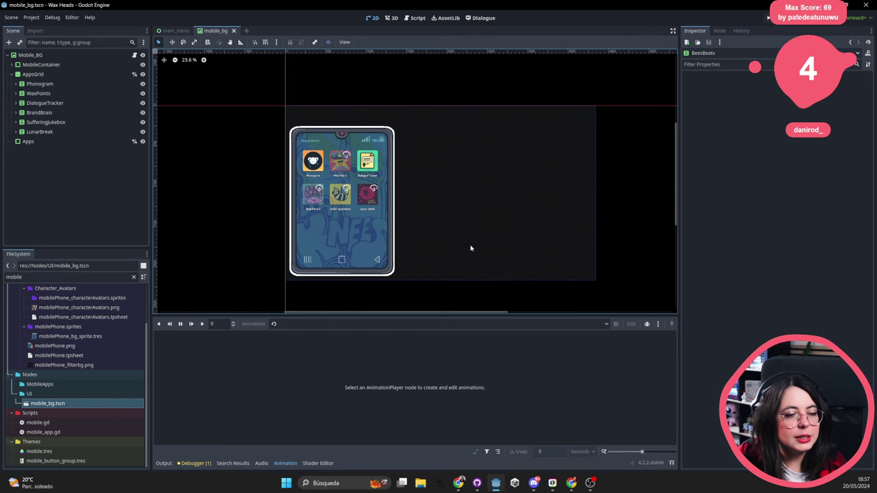
Duplicate LunarBreak as LunarBreak2 and select the copy's TextureButton.
{"action": "middle_click_drag", "start_coordinate": [425, 241], "coordinate": [429, 194]}
{"action": "scroll", "coordinate": [429, 206], "scroll_direction": "up", "scroll_amount": 4}
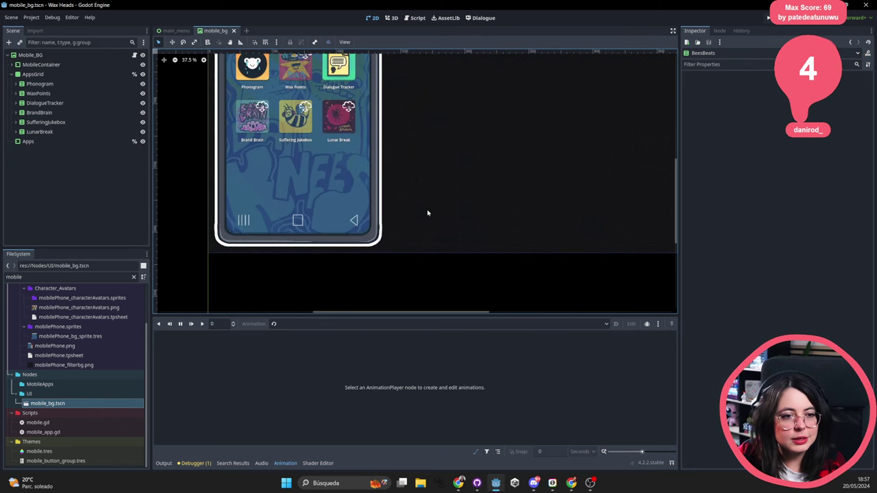
{"action": "scroll", "coordinate": [427, 214], "scroll_direction": "up", "scroll_amount": 1}
{"action": "scroll", "coordinate": [411, 180], "scroll_direction": "up", "scroll_amount": 5, "text": "ctrl"}
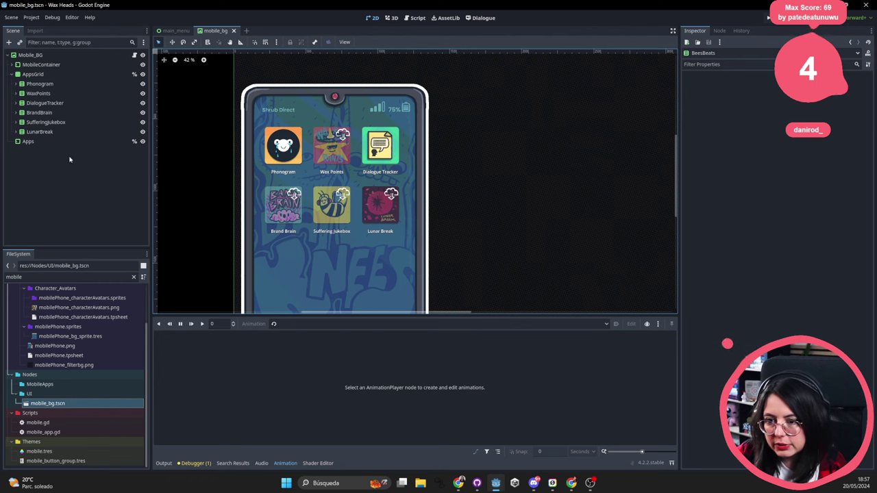
{"action": "left_click", "coordinate": [39, 132]}
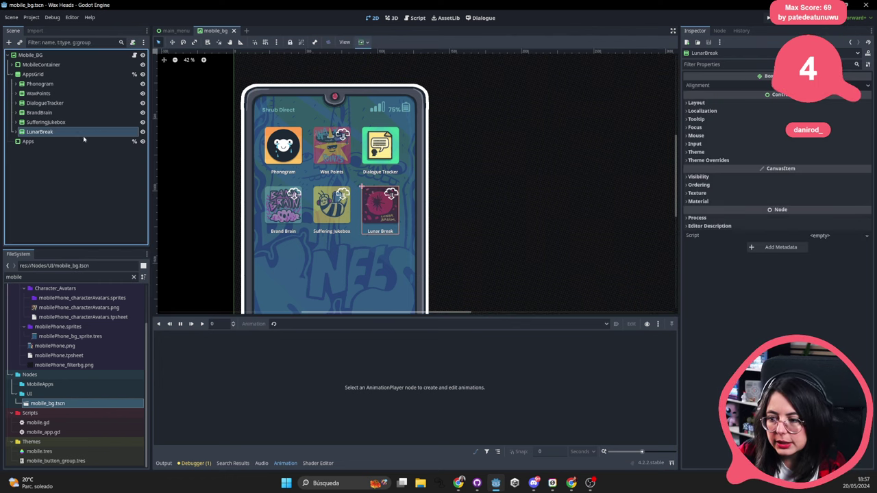
{"action": "key", "text": "ctrl+d"}
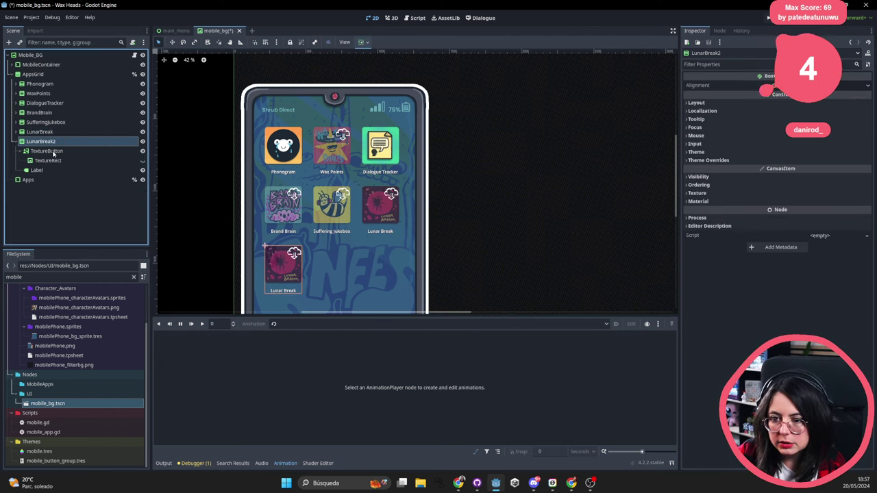
{"action": "left_click", "coordinate": [62, 150]}
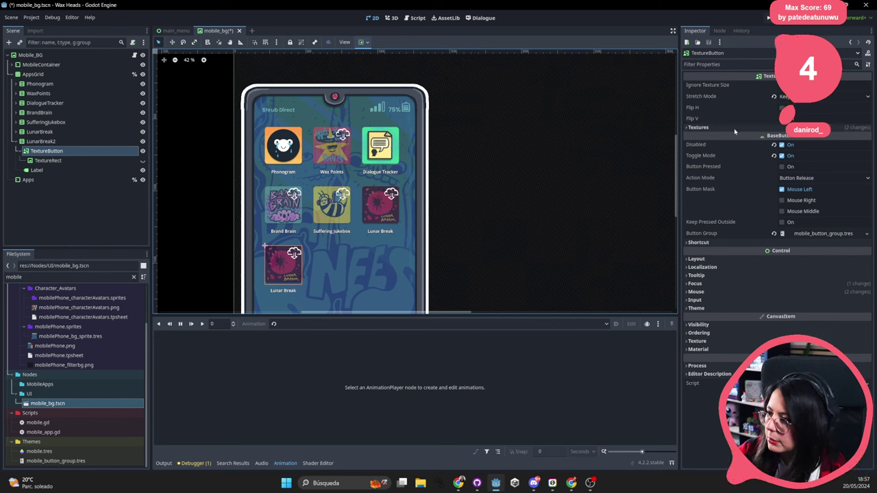
Expand the TextureButton's Shortcut and Textures sections in the Inspector.
{"action": "left_click", "coordinate": [712, 242]}
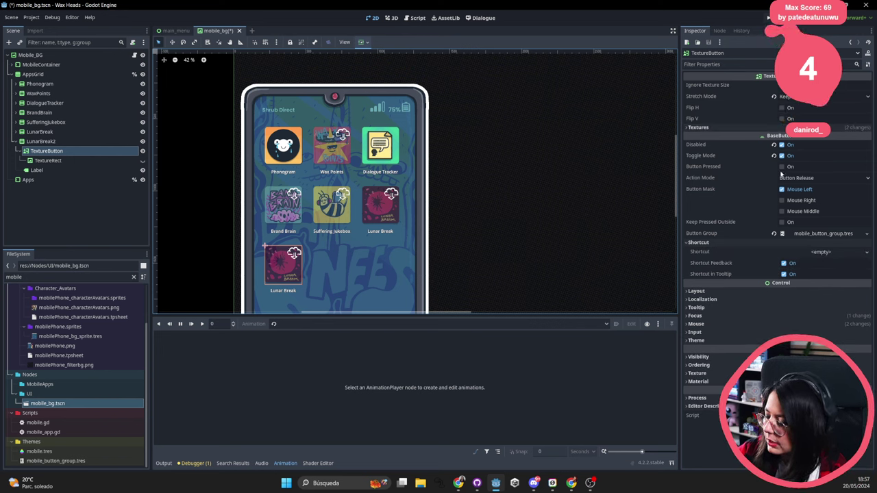
{"action": "left_click", "coordinate": [754, 128]}
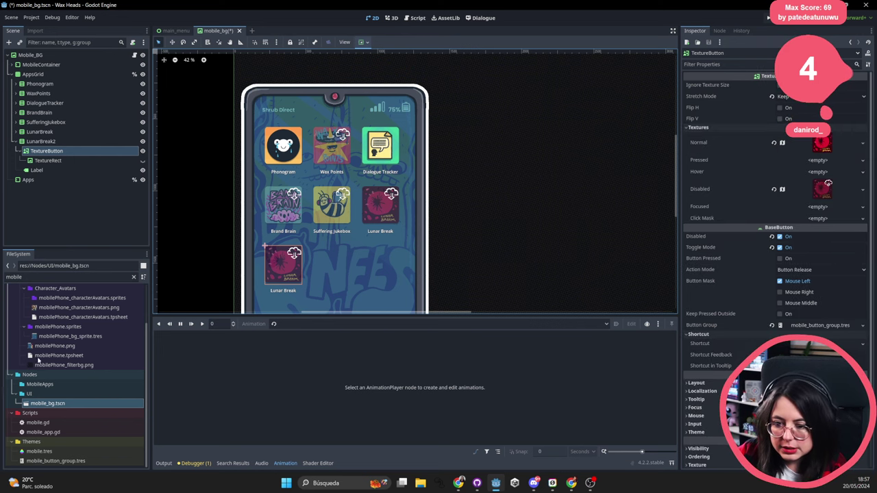
{"action": "scroll", "coordinate": [34, 353], "scroll_direction": "up", "scroll_amount": 2}
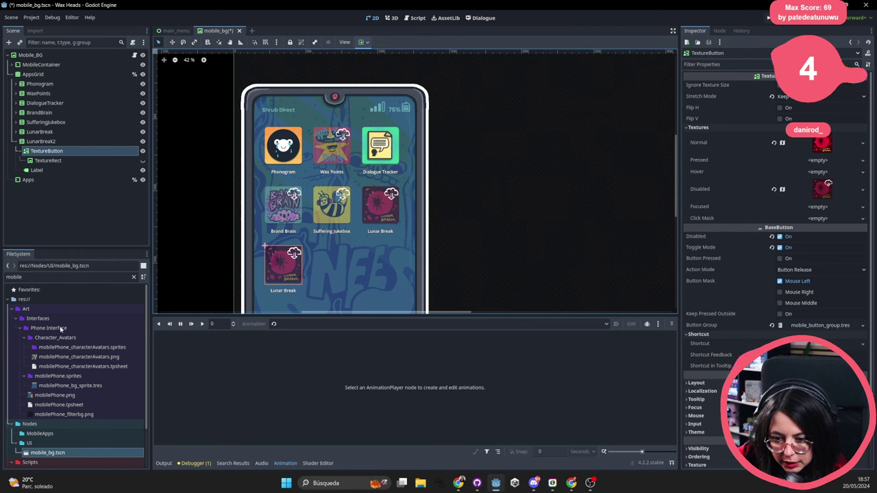
Clear the file filter, browse to Phone Interface > Oh Shame App > PlaceHolder Test, and select the placeholder PNG.
{"action": "double_click", "coordinate": [55, 337]}
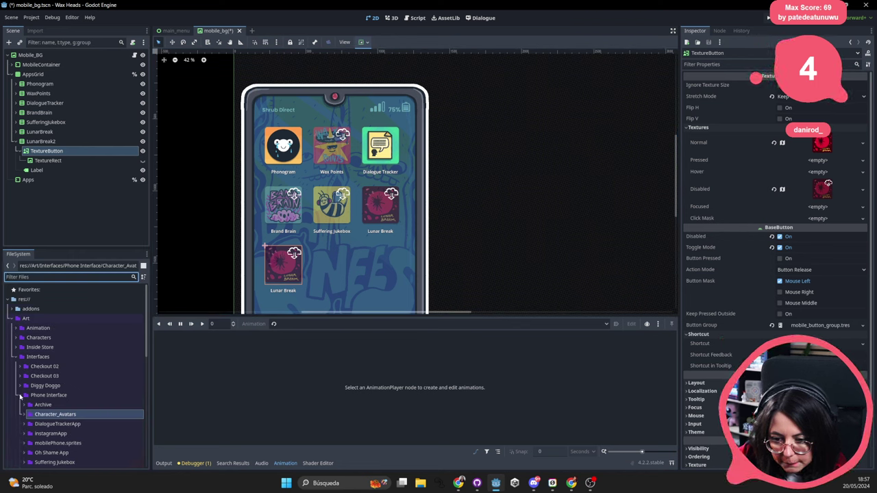
{"action": "double_click", "coordinate": [41, 396]}
{"action": "double_click", "coordinate": [41, 396]}
{"action": "scroll", "coordinate": [54, 391], "scroll_direction": "down", "scroll_amount": 2}
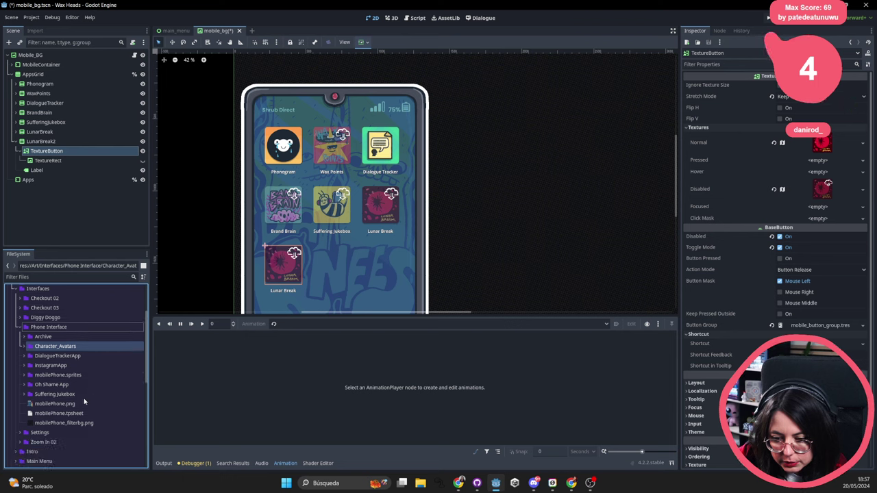
{"action": "double_click", "coordinate": [52, 385]}
{"action": "scroll", "coordinate": [48, 383], "scroll_direction": "down", "scroll_amount": 2}
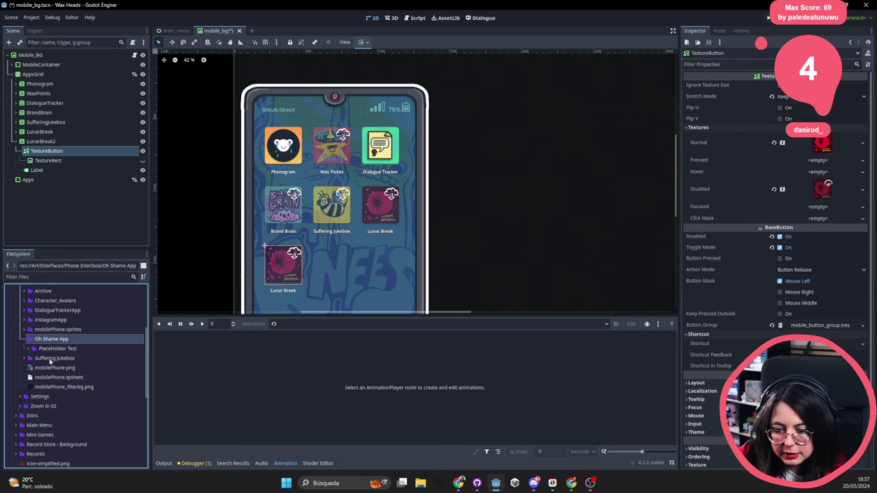
{"action": "left_click", "coordinate": [39, 349]}
{"action": "double_click", "coordinate": [36, 351]}
{"action": "left_click", "coordinate": [68, 358]}
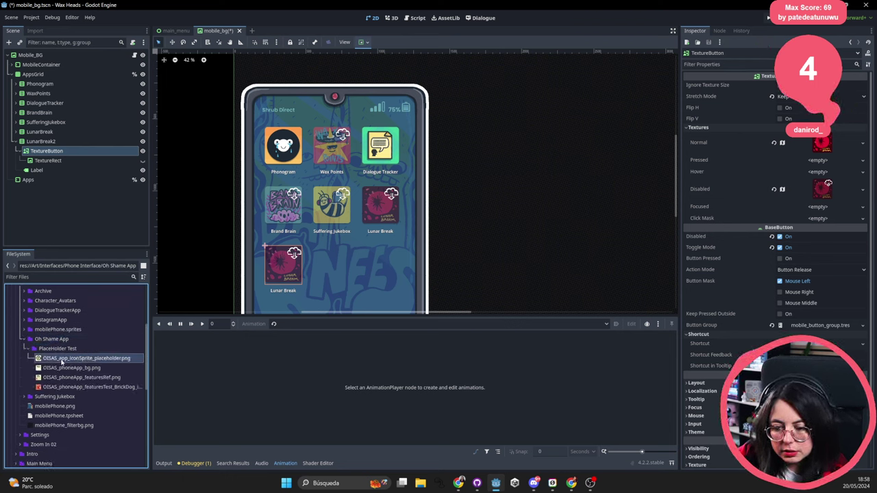
Set OISAS_app_iconSprite_placeholder.png as the duplicate button's Normal texture and uncheck Disabled.
{"action": "left_click_drag", "start_coordinate": [103, 361], "coordinate": [823, 143]}
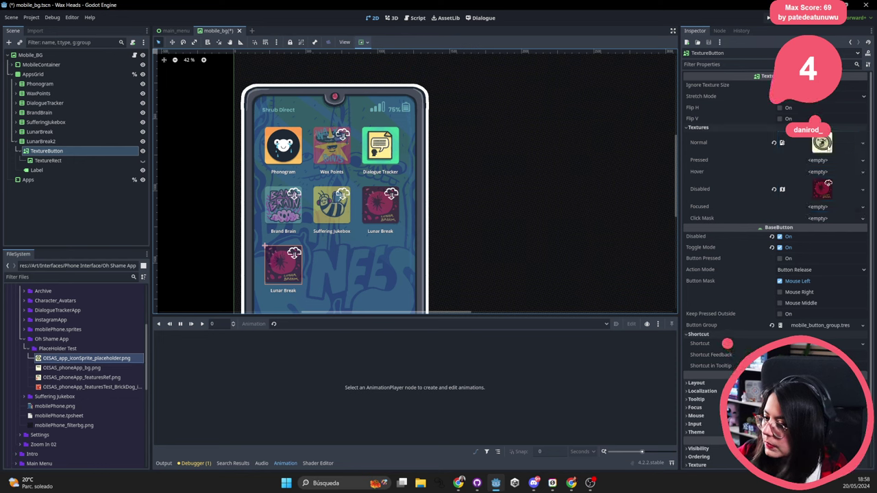
{"action": "left_click", "coordinate": [53, 159]}
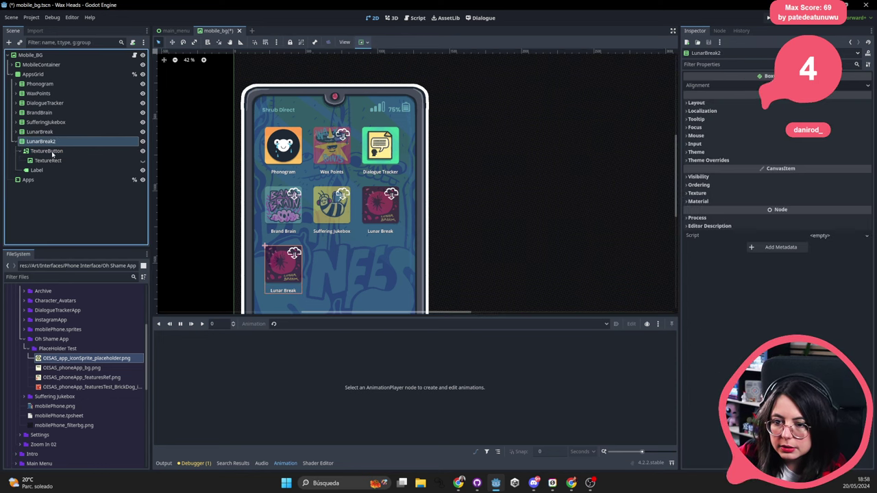
{"action": "left_click", "coordinate": [53, 151]}
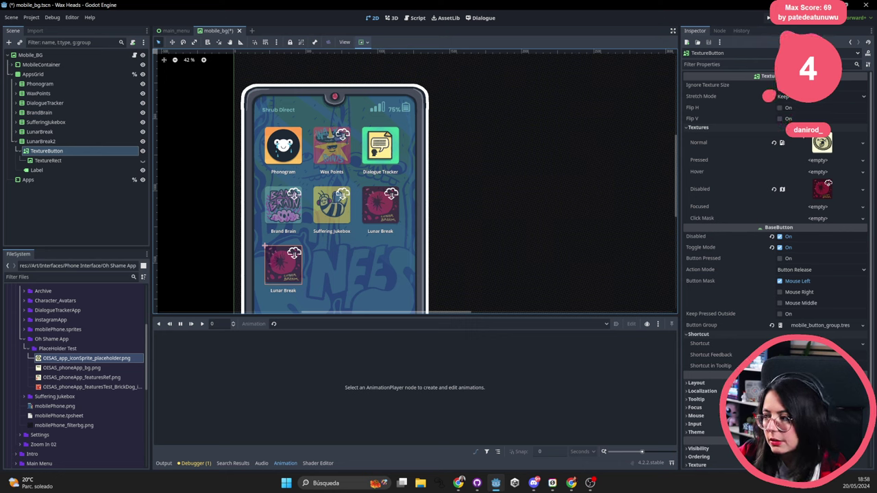
{"action": "left_click", "coordinate": [774, 142]}
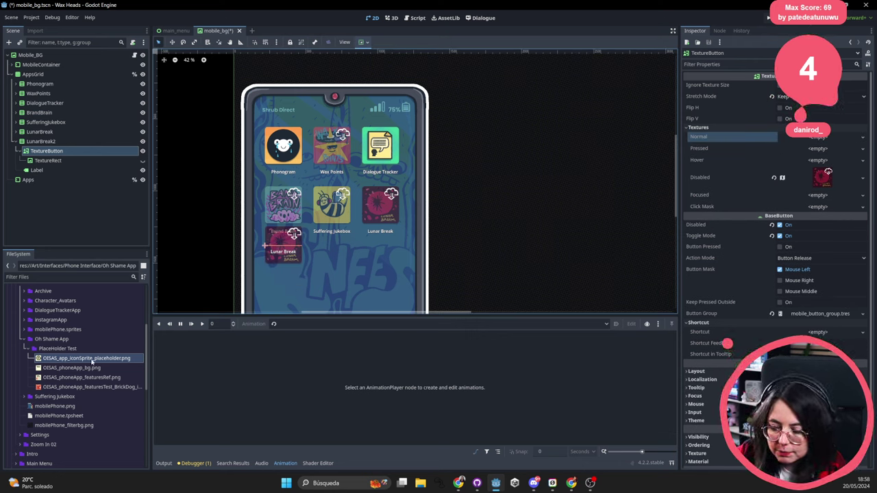
{"action": "left_click_drag", "start_coordinate": [115, 356], "coordinate": [828, 137]}
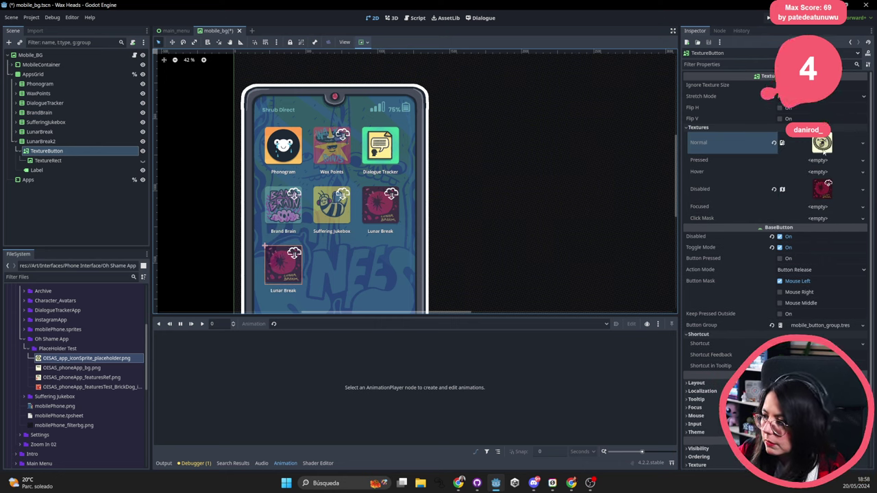
{"action": "left_click", "coordinate": [779, 237]}
{"action": "middle_click_drag", "start_coordinate": [529, 210], "coordinate": [557, 153]}
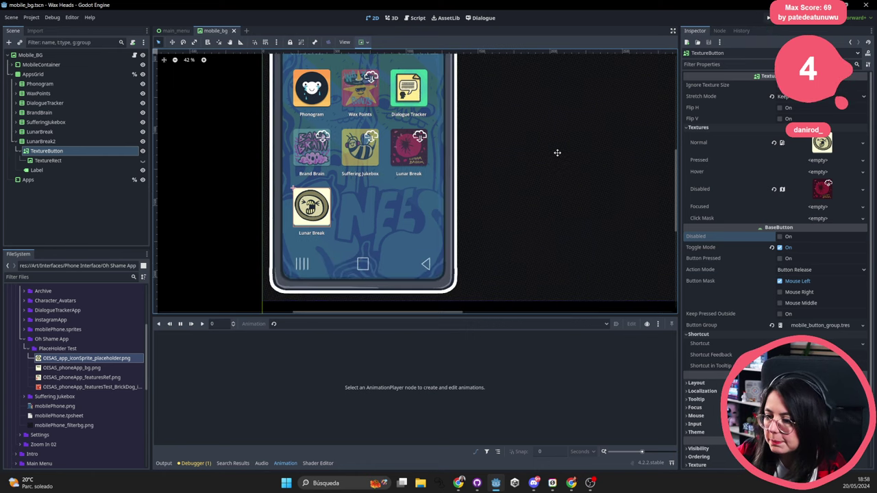
{"action": "middle_click_drag", "start_coordinate": [453, 206], "coordinate": [457, 224]}
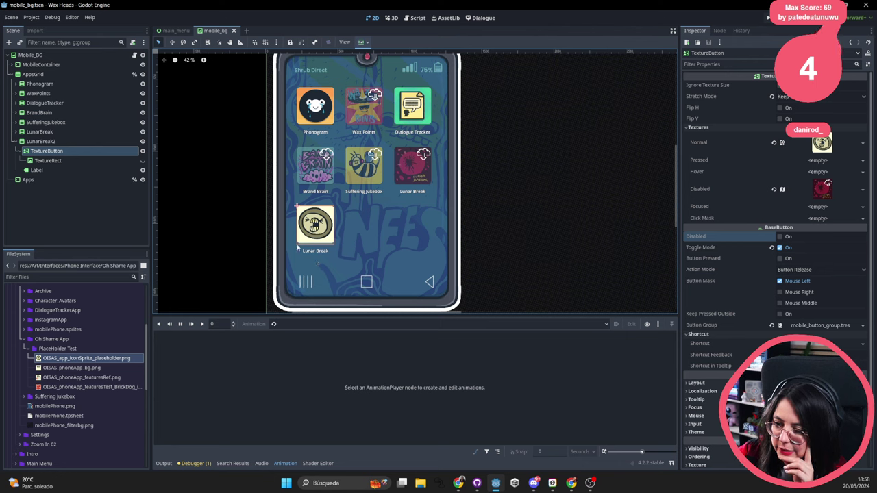
{"action": "left_click", "coordinate": [48, 160]}
Rename LunarBreak2 to IOAS and preview OISAS_phoneApp_bg.png.
{"action": "left_click", "coordinate": [46, 151]}
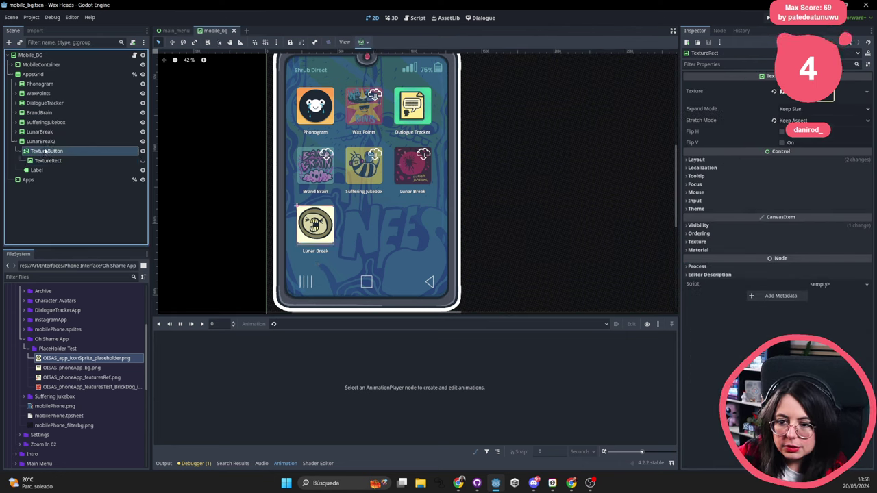
{"action": "double_click", "coordinate": [40, 141]}
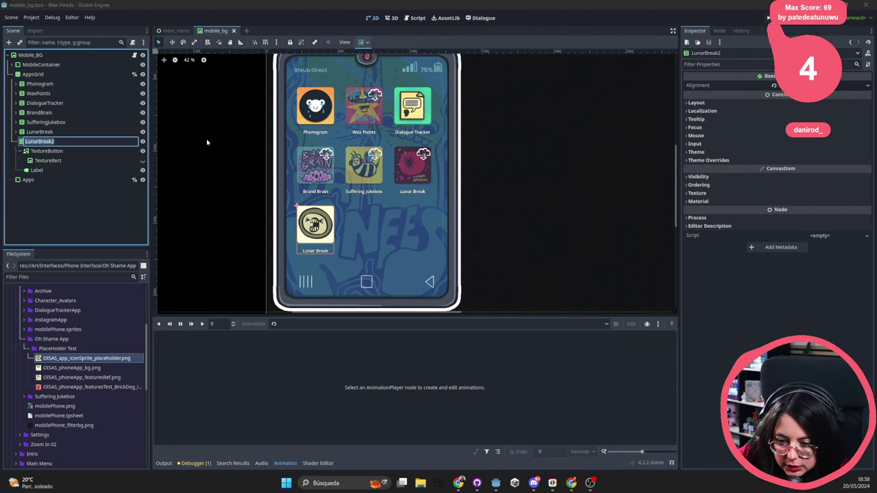
{"action": "key", "text": "BackSpace"}
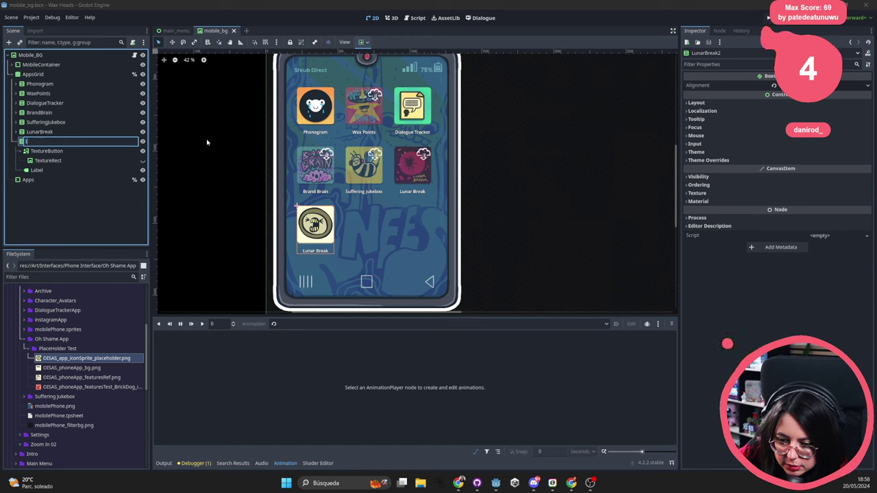
{"action": "type", "text": "IOAS"}
{"action": "key", "text": "Return"}
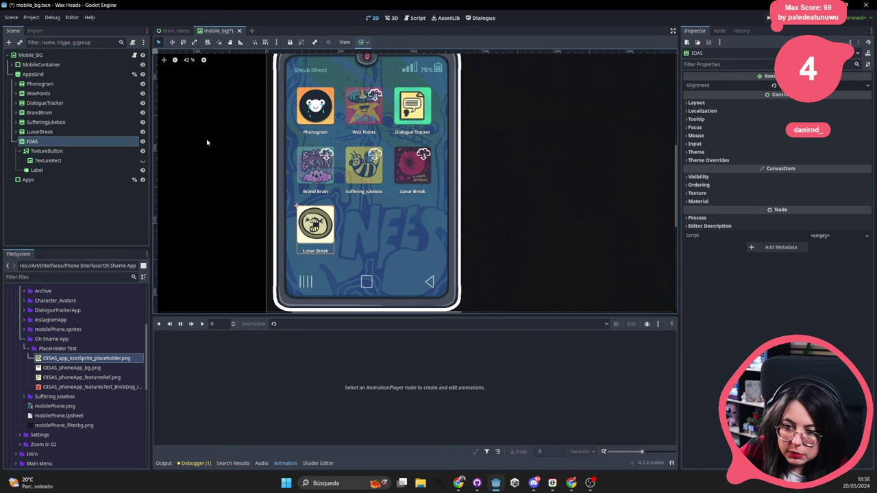
{"action": "left_click", "coordinate": [71, 369]}
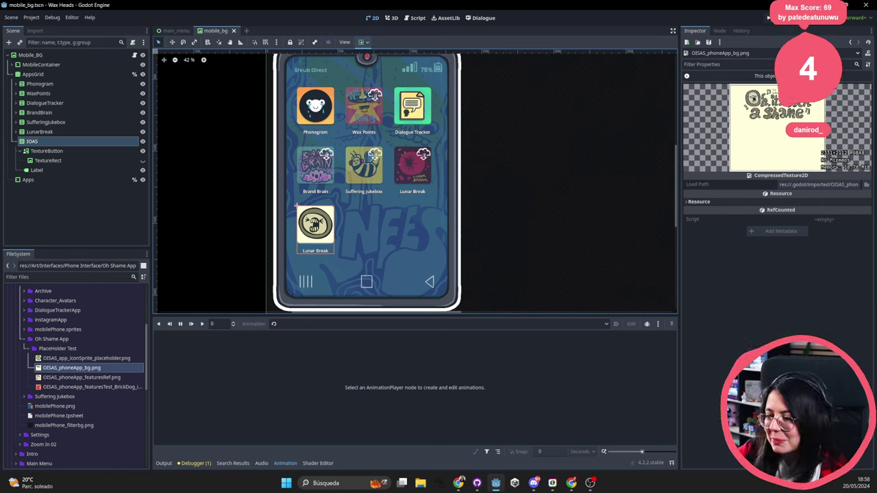
Change the new app Label's text from Lunar Break to OIAS and save.
{"action": "left_click", "coordinate": [47, 161]}
{"action": "left_click", "coordinate": [37, 170]}
{"action": "left_click", "coordinate": [750, 99]}
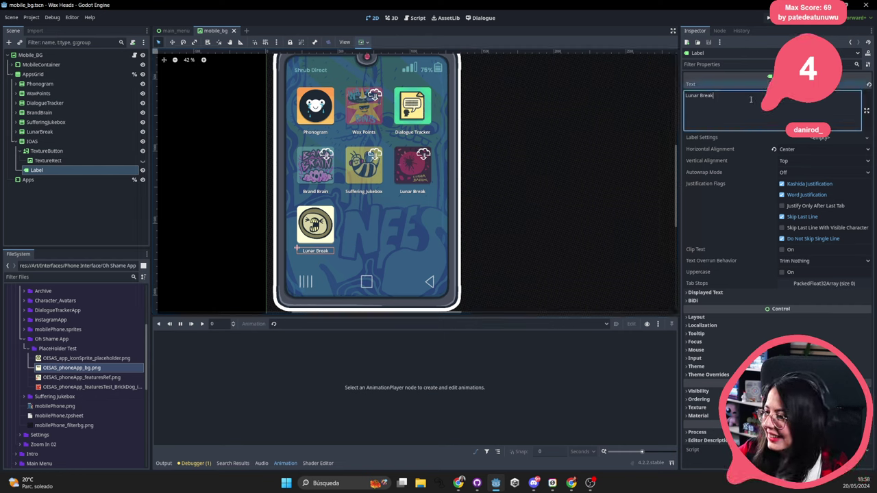
{"action": "key", "text": "ctrl+a"}
{"action": "type", "text": "Oh"}
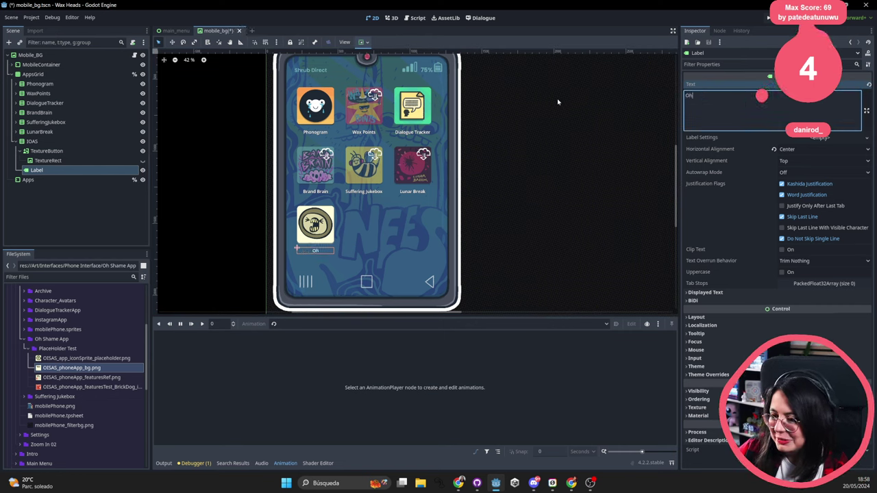
{"action": "type", "text": " It's Such"}
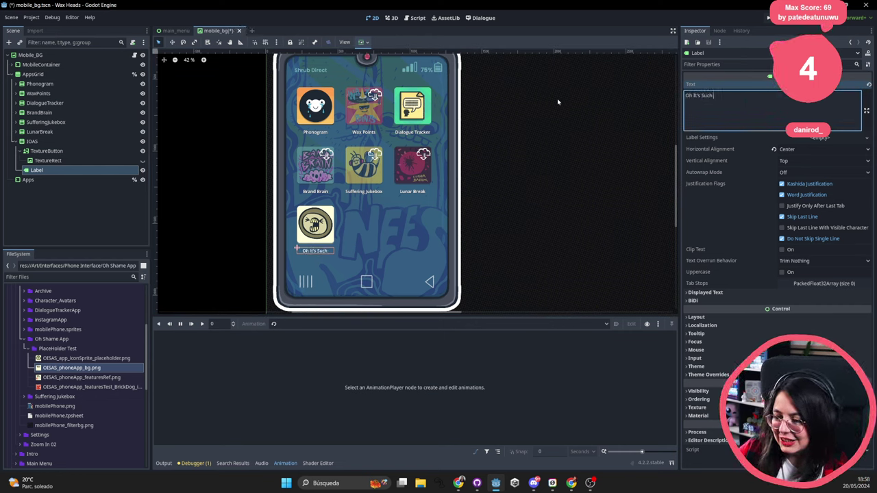
{"action": "type", "text": " a Shame"}
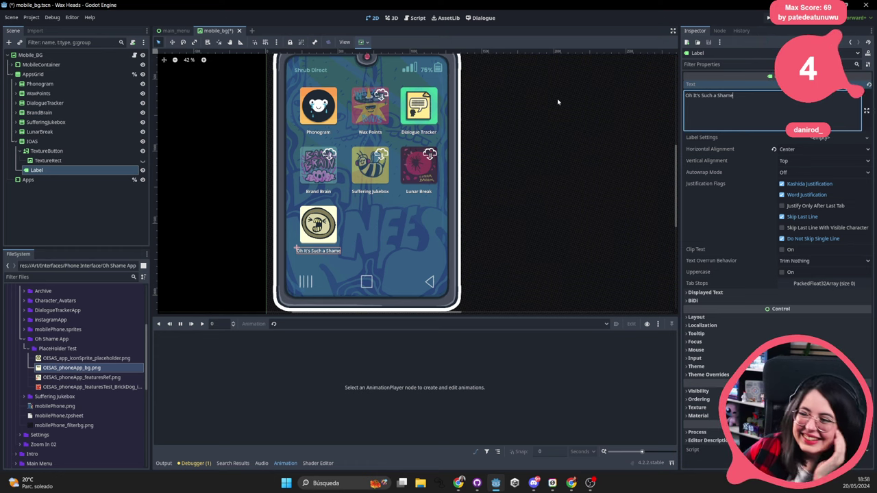
{"action": "key", "text": "BackSpace"}
{"action": "key", "text": "BackSpace"}
{"action": "key", "text": "BackSpace"}
{"action": "key", "text": "BackSpace"}
{"action": "key", "text": "BackSpace"}
{"action": "key", "text": "BackSpace"}
{"action": "key", "text": "BackSpace"}
{"action": "key", "text": "BackSpace"}
{"action": "key", "text": "BackSpace"}
{"action": "key", "text": "BackSpace"}
{"action": "key", "text": "BackSpace"}
{"action": "key", "text": "BackSpace"}
{"action": "key", "text": "BackSpace"}
{"action": "key", "text": "BackSpace"}
{"action": "key", "text": "BackSpace"}
{"action": "type", "text": "OISA"}
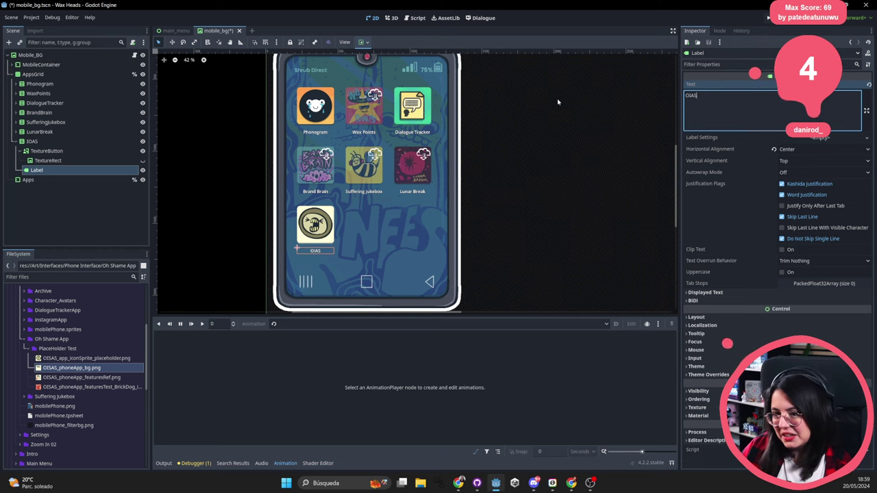
{"action": "key", "text": "ctrl+s"}
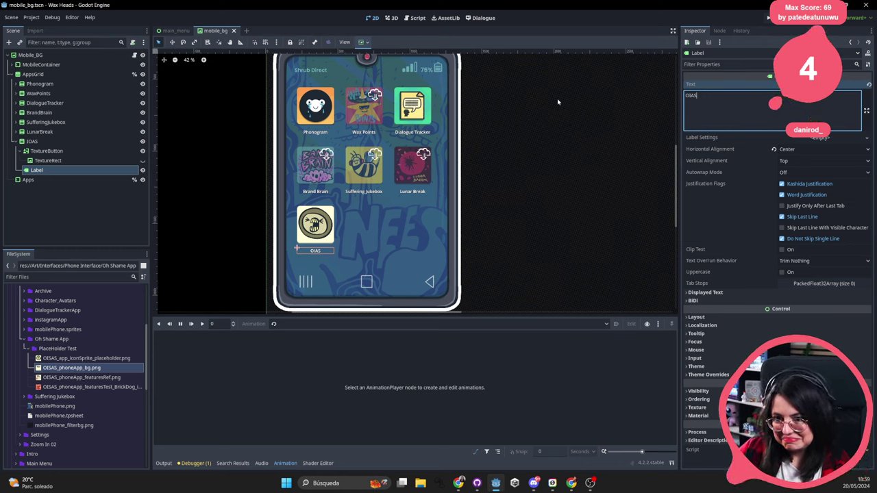
Toggle the icon TextureRect's visibility and save the scene again.
{"action": "left_click", "coordinate": [137, 160]}
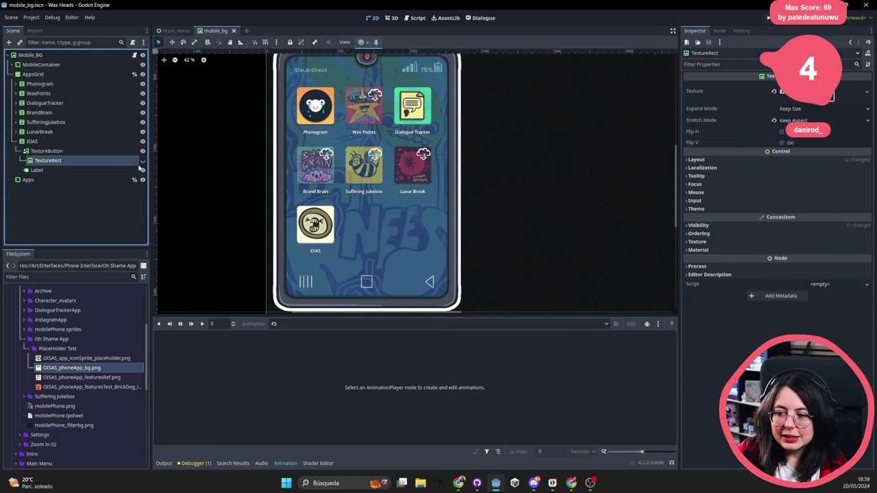
{"action": "left_click", "coordinate": [143, 160]}
{"action": "left_click", "coordinate": [142, 161]}
{"action": "left_click", "coordinate": [143, 160]}
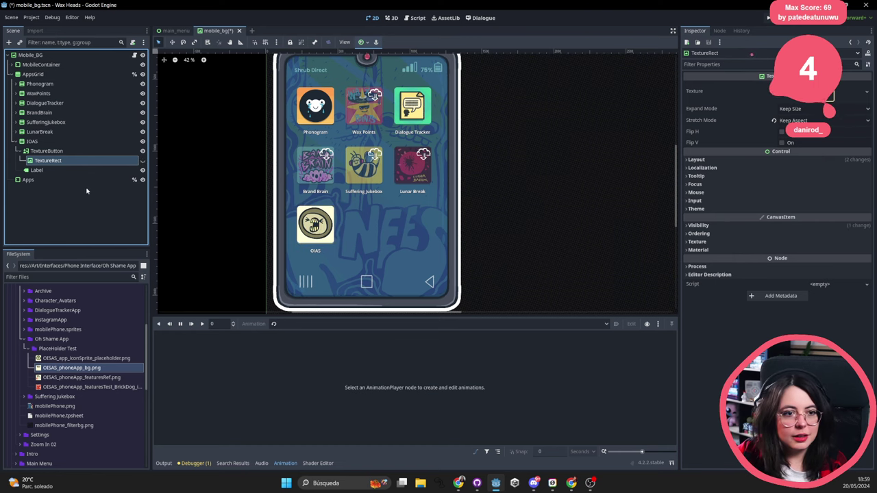
{"action": "key", "text": "ctrl+s"}
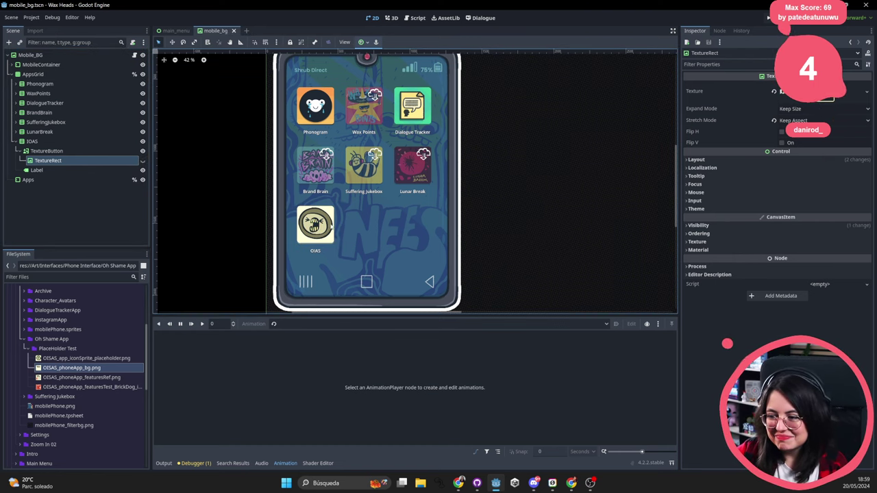
{"action": "key", "text": "ctrl+s"}
{"action": "left_click", "coordinate": [61, 75]}
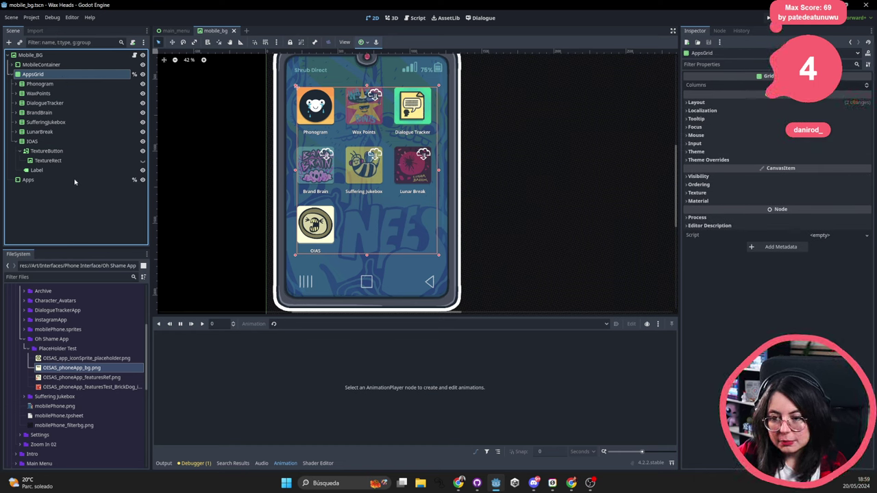
Change the IOAS Label's text from OIAS to 'Oh Shame' and save.
{"action": "left_click", "coordinate": [34, 142]}
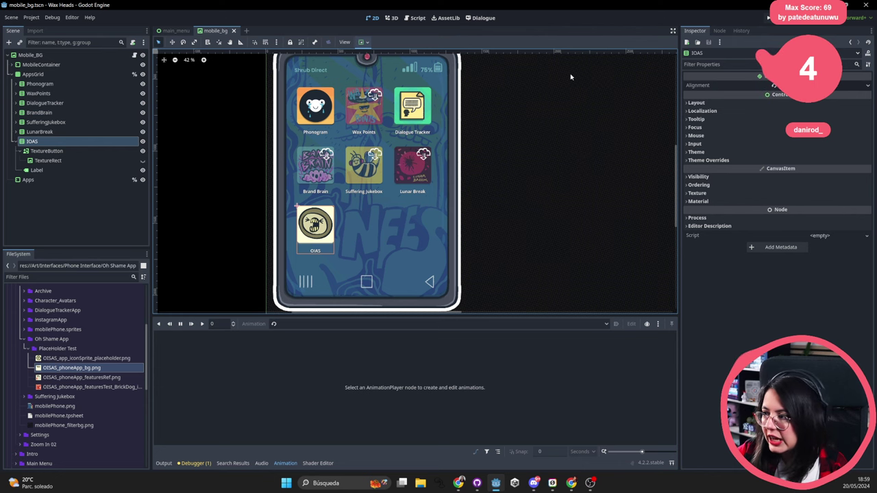
{"action": "left_click", "coordinate": [47, 150]}
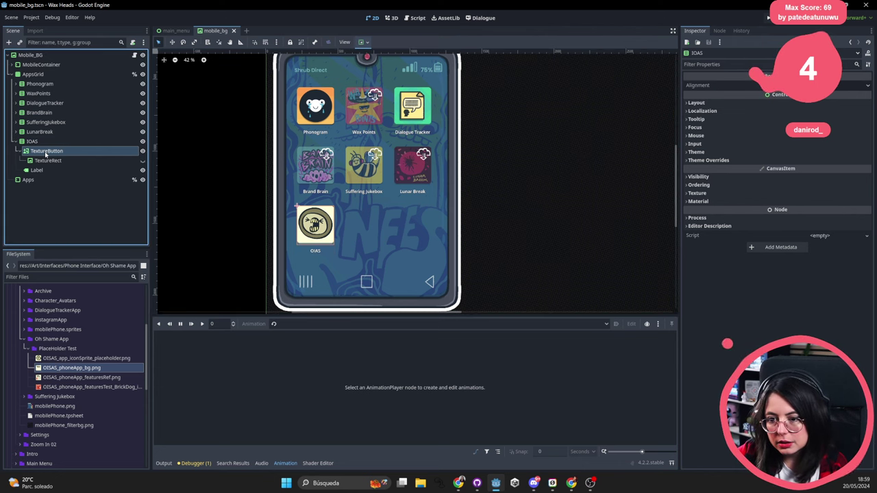
{"action": "left_click", "coordinate": [47, 160]}
{"action": "left_click", "coordinate": [37, 170]}
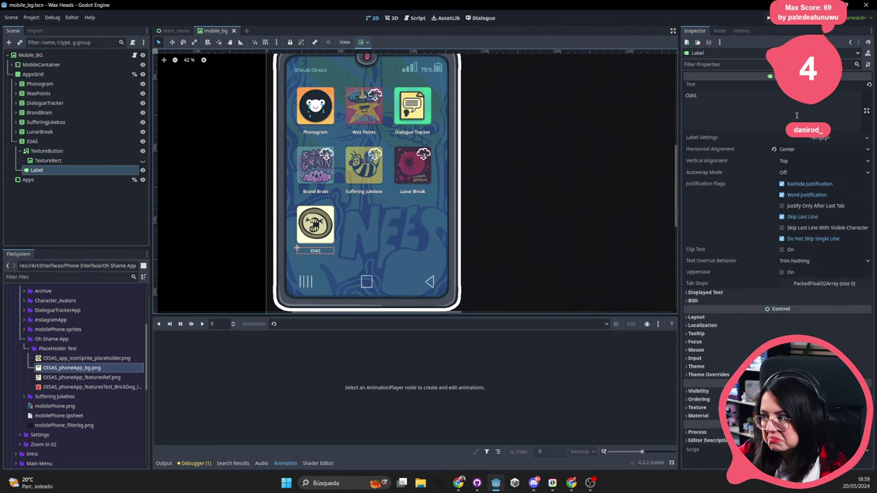
{"action": "type", "text": "Oh Shame"}
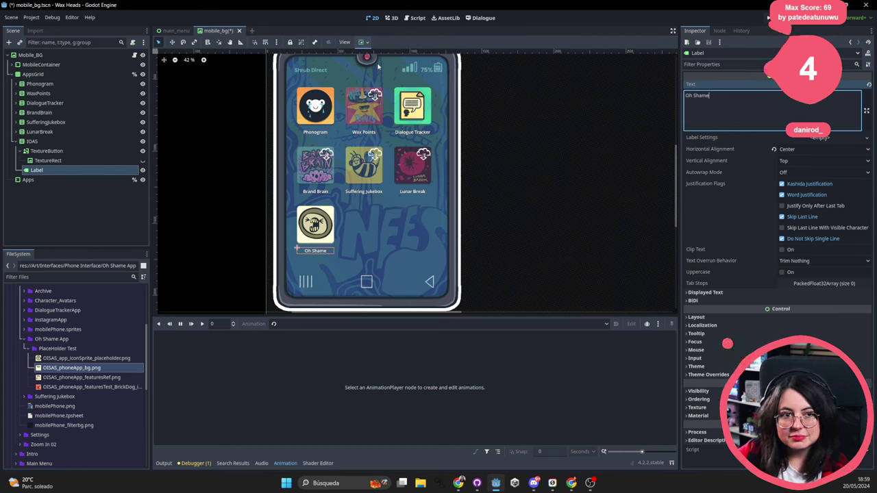
{"action": "key", "text": "ctrl+s"}
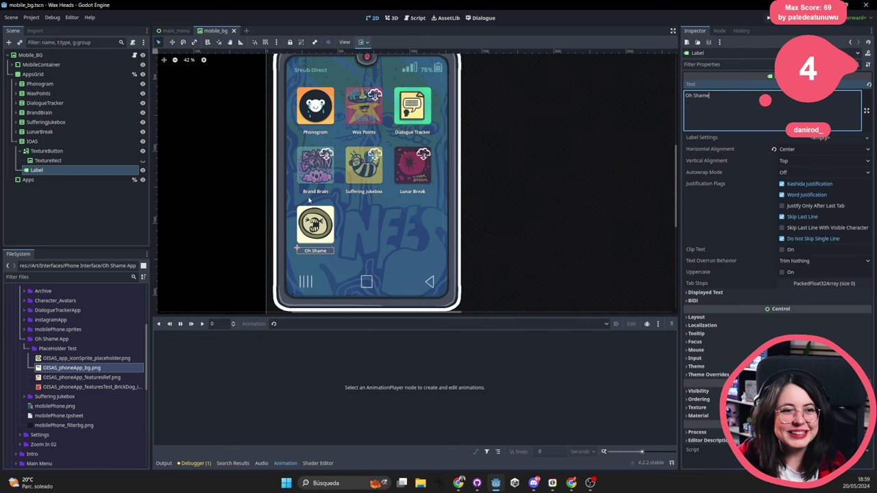
Add OISAS_phoneApp_featuresRef.png as a sprite above the phone and frame it in view.
{"action": "left_click", "coordinate": [80, 377]}
{"action": "scroll", "coordinate": [469, 248], "scroll_direction": "down", "scroll_amount": 1}
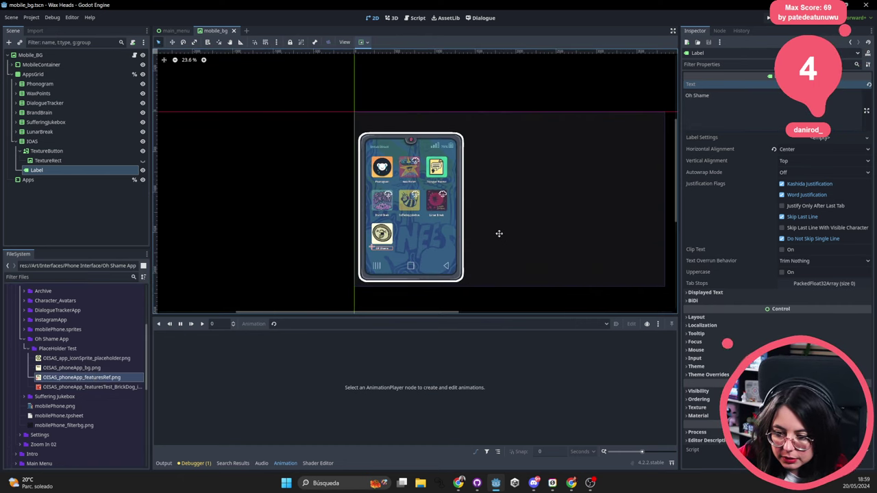
{"action": "scroll", "coordinate": [498, 233], "scroll_direction": "down", "scroll_amount": 1}
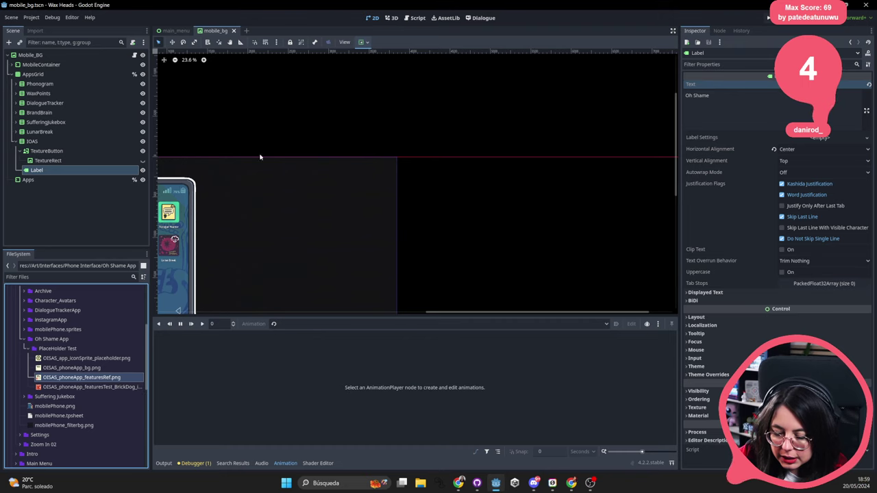
{"action": "left_click_drag", "start_coordinate": [259, 157], "coordinate": [446, 173]}
{"action": "scroll", "coordinate": [370, 130], "scroll_direction": "down", "scroll_amount": 1}
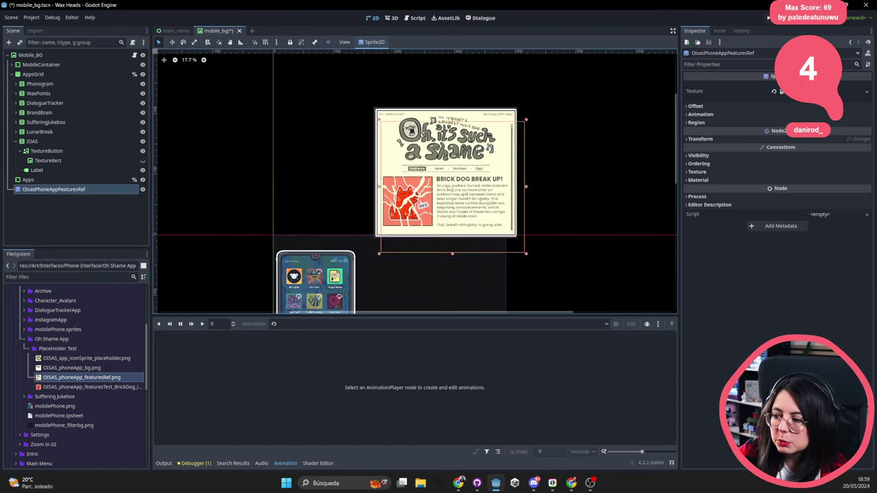
{"action": "key", "text": "f"}
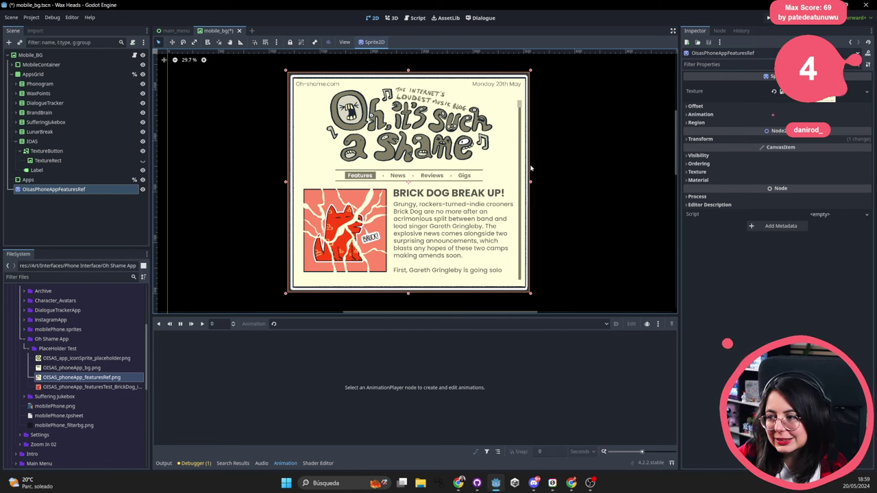
{"action": "scroll", "coordinate": [530, 168], "scroll_direction": "right", "scroll_amount": 2}
{"action": "scroll", "coordinate": [453, 223], "scroll_direction": "up", "scroll_amount": 1}
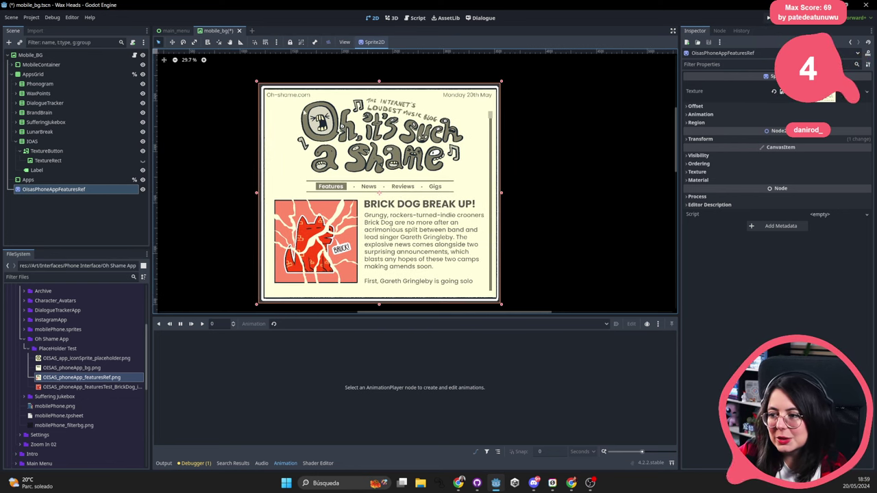
{"action": "scroll", "coordinate": [429, 245], "scroll_direction": "left", "scroll_amount": 2}
{"action": "scroll", "coordinate": [429, 245], "scroll_direction": "up", "scroll_amount": 1}
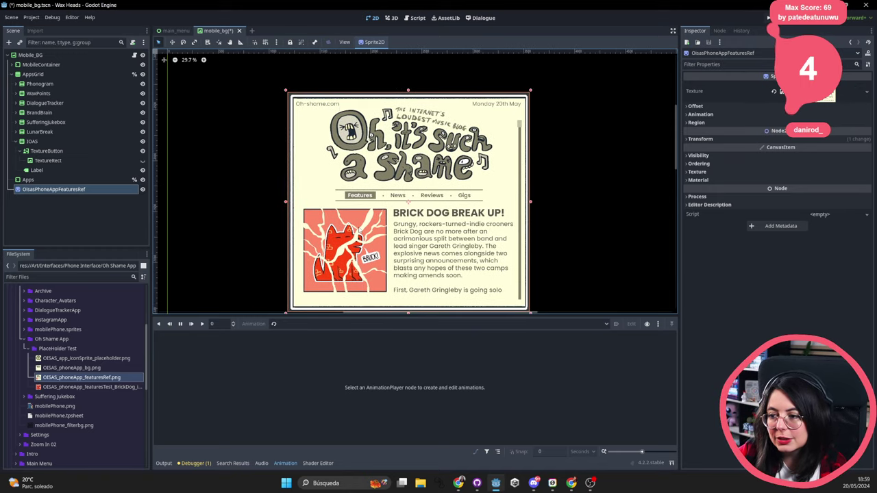
{"action": "scroll", "coordinate": [360, 228], "scroll_direction": "down", "scroll_amount": 6}
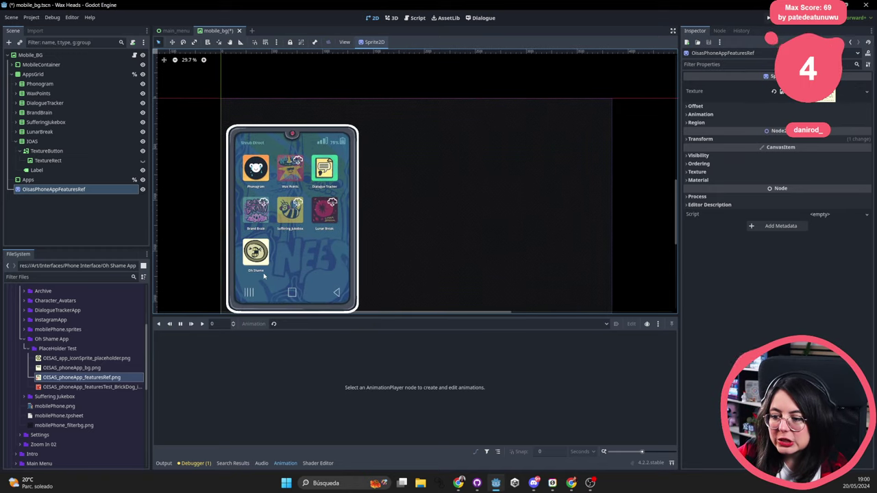
{"action": "scroll", "coordinate": [417, 280], "scroll_direction": "up", "scroll_amount": 3}
{"action": "scroll", "coordinate": [418, 280], "scroll_direction": "right", "scroll_amount": 2}
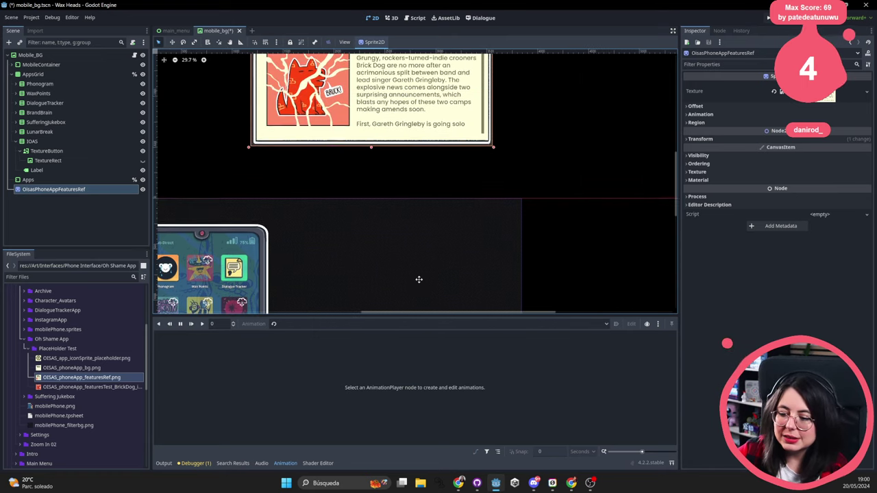
{"action": "scroll", "coordinate": [409, 224], "scroll_direction": "down", "scroll_amount": 2, "text": "ctrl"}
{"action": "scroll", "coordinate": [397, 198], "scroll_direction": "down", "scroll_amount": 2}
{"action": "scroll", "coordinate": [393, 184], "scroll_direction": "down", "scroll_amount": 3, "text": "ctrl"}
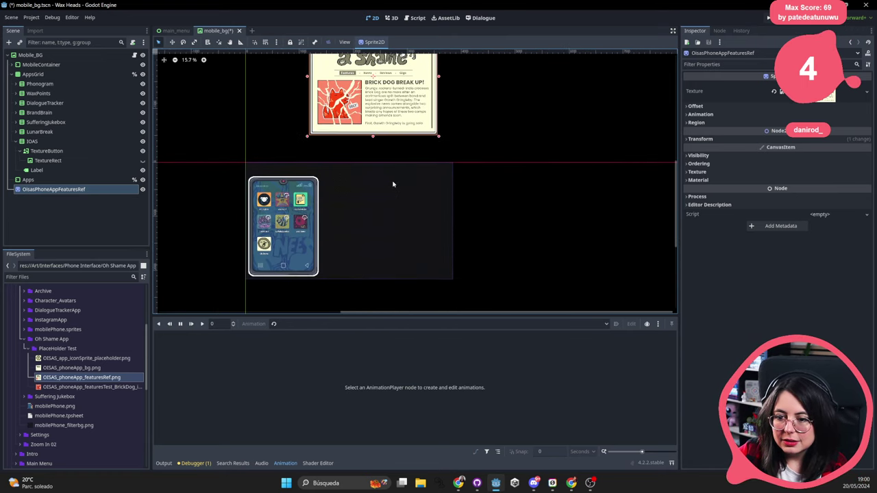
{"action": "scroll", "coordinate": [443, 231], "scroll_direction": "down", "scroll_amount": 2}
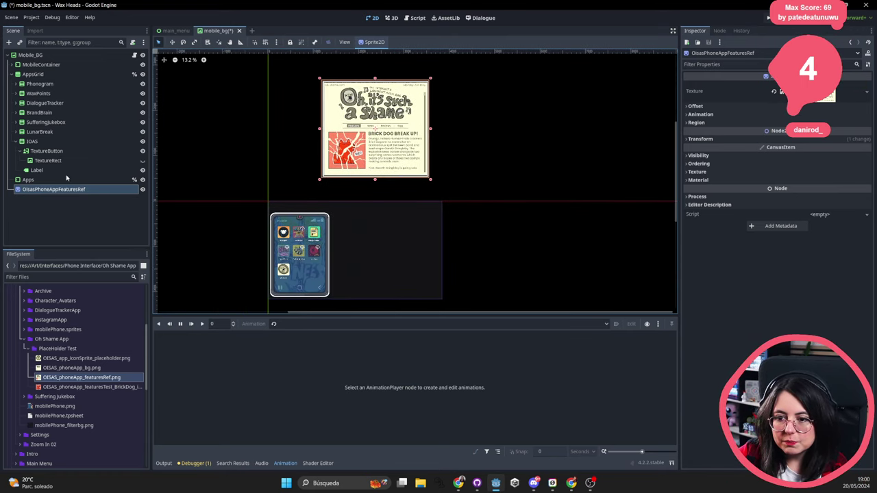
Select the IOAS node and AppsGrid, then open the Mobile_BG script mobile.gd.
{"action": "left_click", "coordinate": [46, 151]}
{"action": "key", "text": "Up"}
{"action": "key", "text": "Up"}
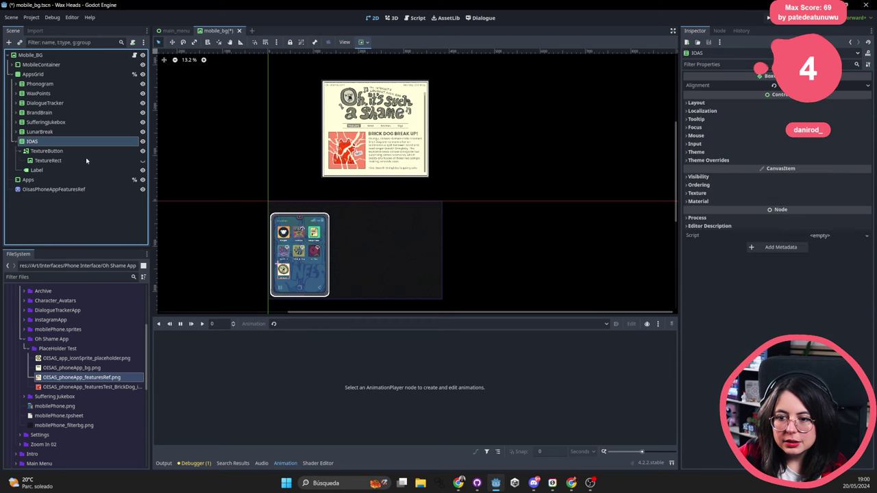
{"action": "left_click", "coordinate": [52, 74]}
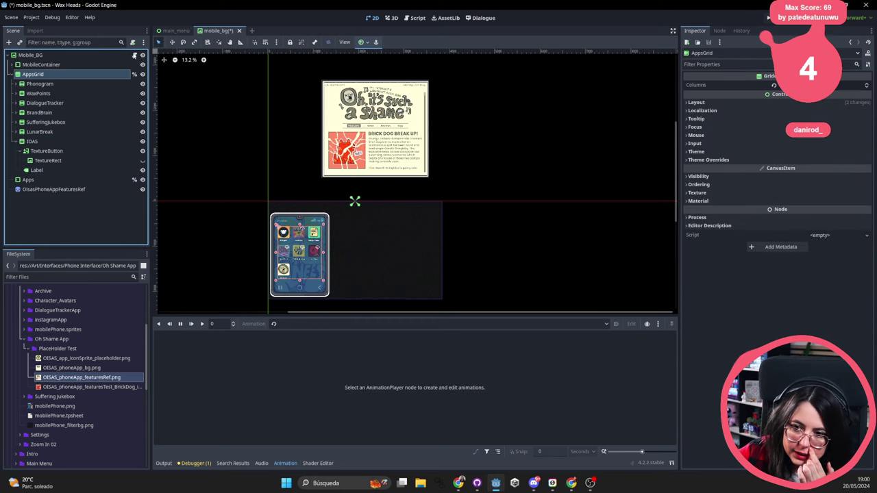
{"action": "left_click", "coordinate": [135, 55]}
Append "OhShame" after Phonogram in _ready's available_apps array and save mobile.gd.
{"action": "scroll", "coordinate": [242, 179], "scroll_direction": "up", "scroll_amount": 5}
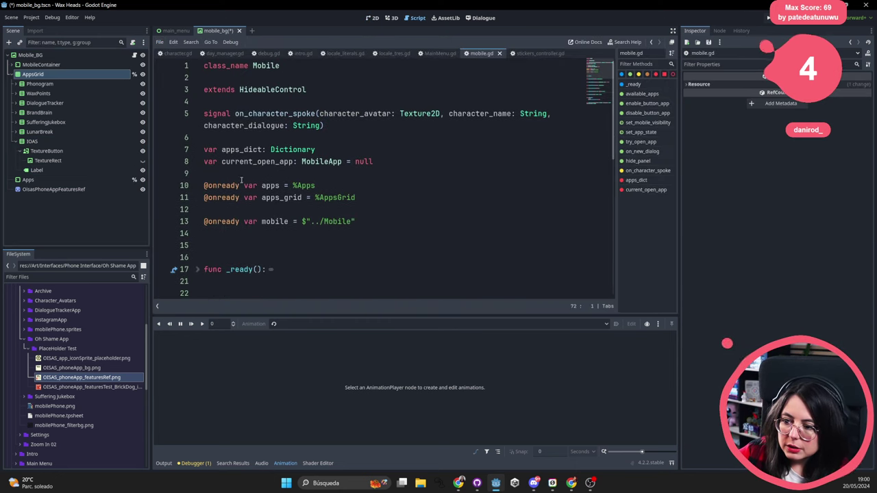
{"action": "scroll", "coordinate": [257, 233], "scroll_direction": "down", "scroll_amount": 2}
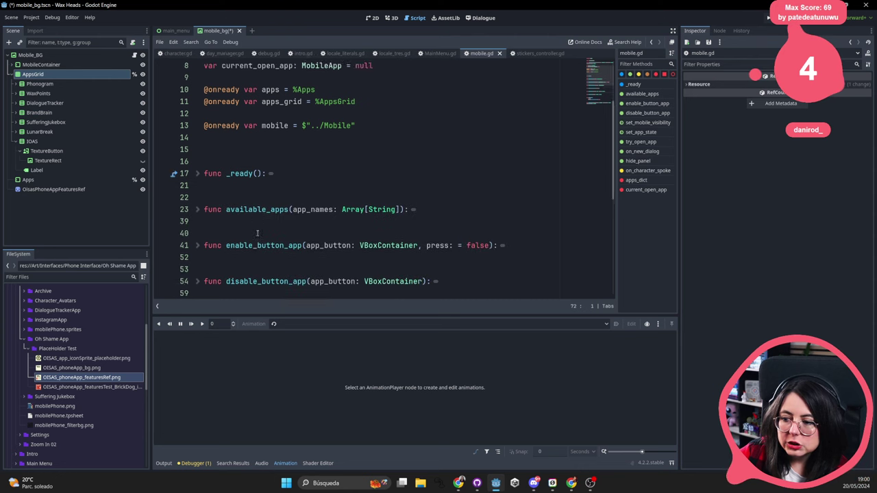
{"action": "scroll", "coordinate": [258, 233], "scroll_direction": "down", "scroll_amount": 1}
{"action": "left_click", "coordinate": [197, 161]}
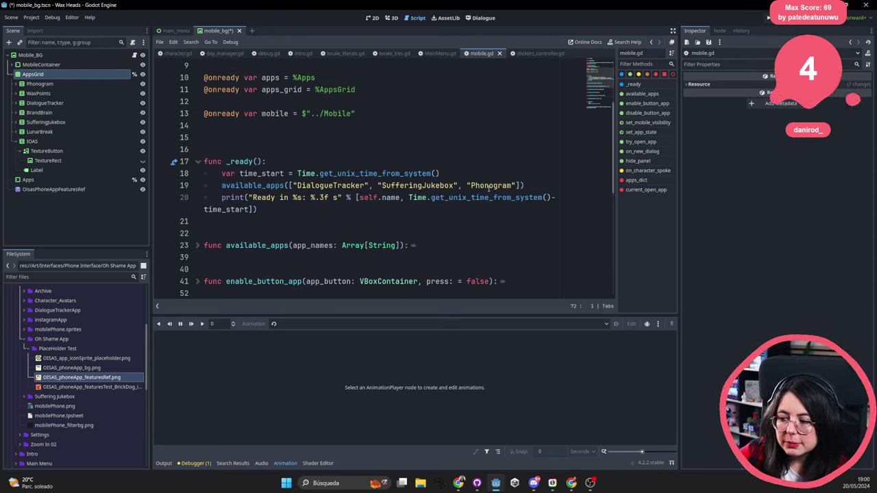
{"action": "double_click", "coordinate": [331, 185]}
{"action": "double_click", "coordinate": [418, 186]}
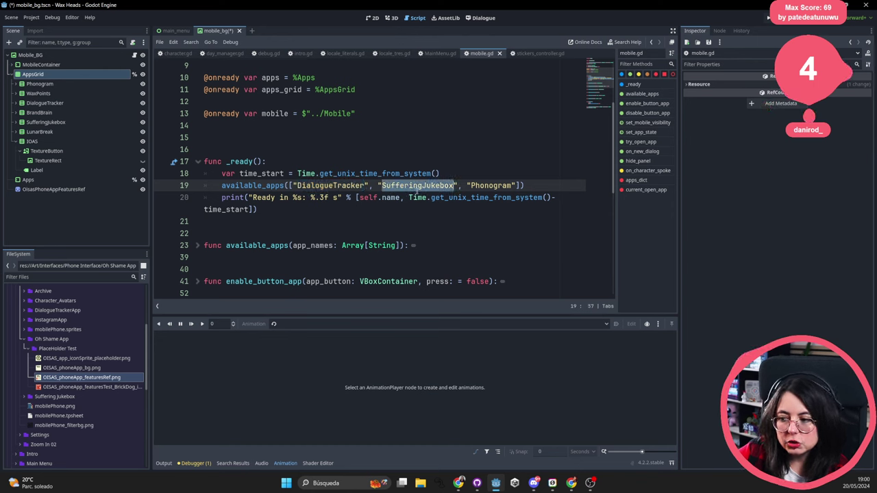
{"action": "left_click", "coordinate": [480, 186]}
{"action": "double_click", "coordinate": [480, 186]}
{"action": "left_click", "coordinate": [515, 186]}
{"action": "type", "text": ", "}
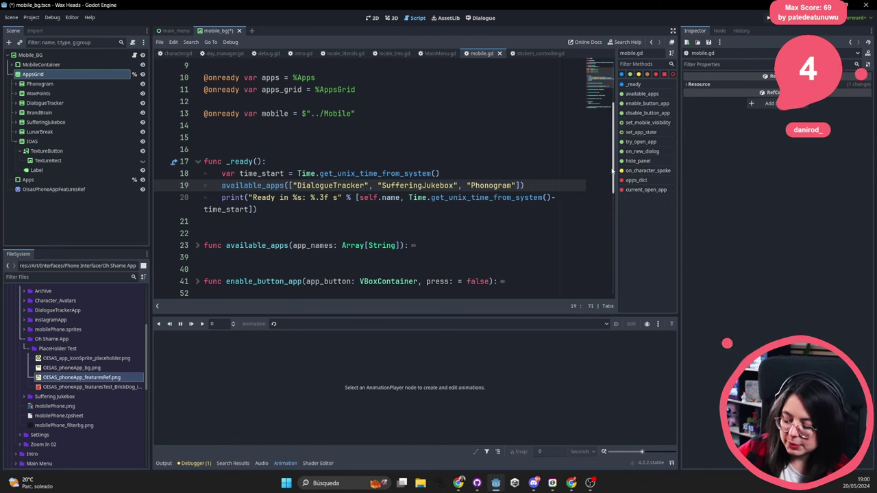
{"action": "type", "text": "\"O"}
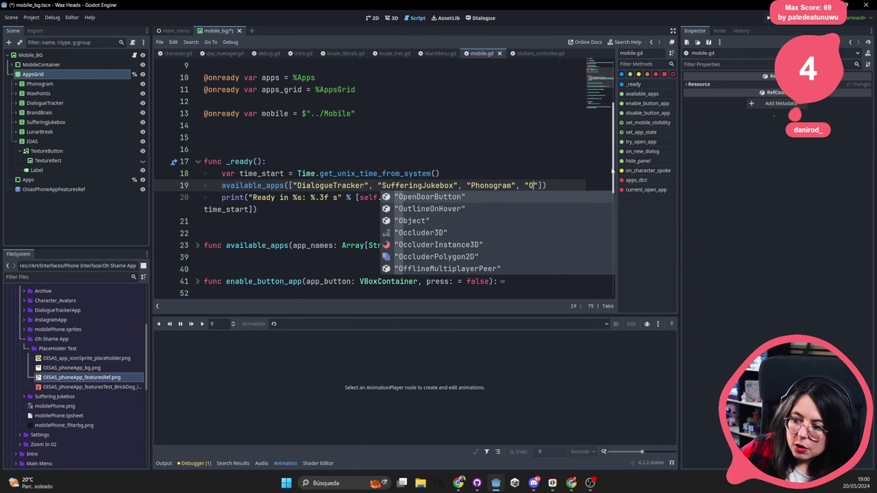
{"action": "type", "text": "hShame"}
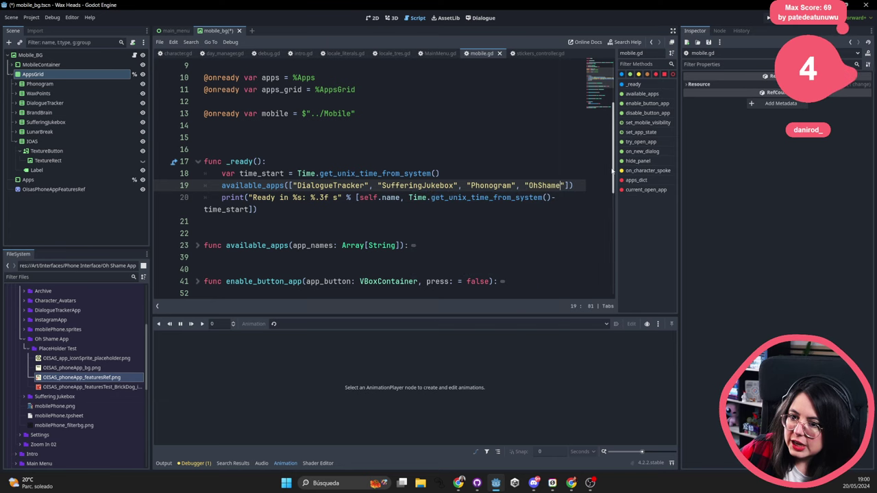
{"action": "key", "text": "ctrl+s"}
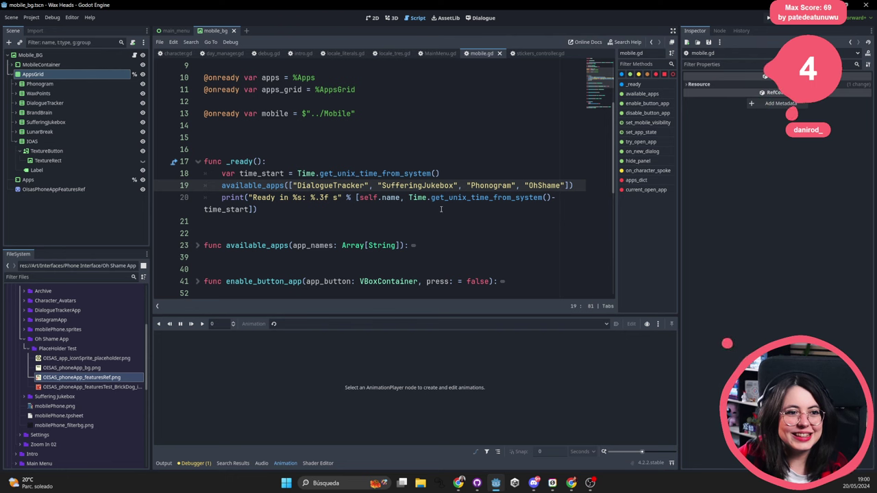
Check the new OhShame entry from the mobile_bg scene, then return to the 2D view.
{"action": "left_click", "coordinate": [418, 209]}
{"action": "left_click", "coordinate": [175, 31]}
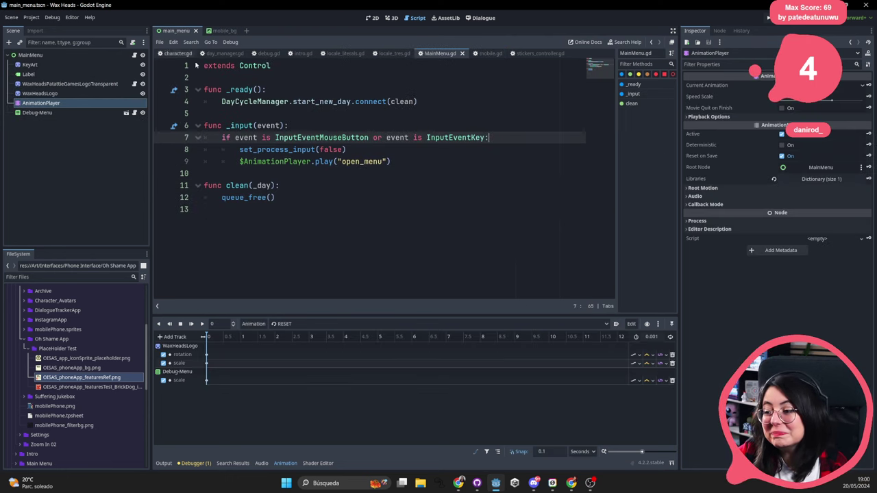
{"action": "left_click", "coordinate": [216, 31]}
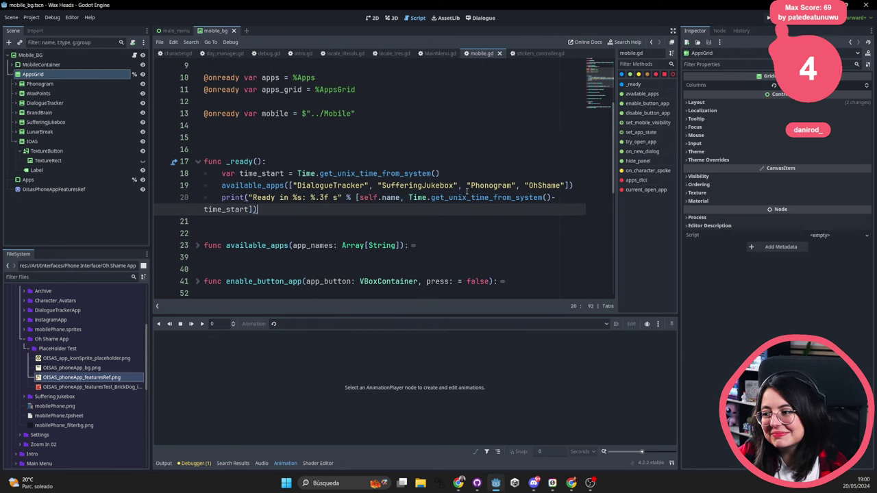
{"action": "double_click", "coordinate": [544, 185]}
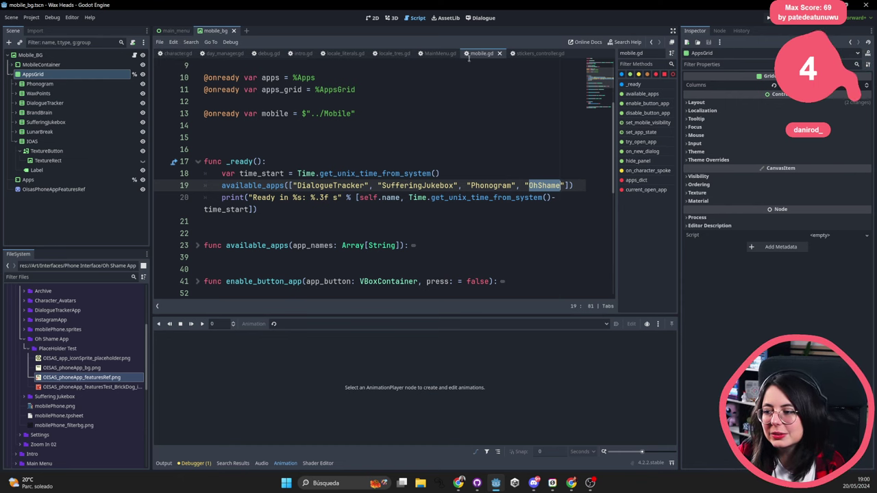
{"action": "left_click", "coordinate": [372, 17]}
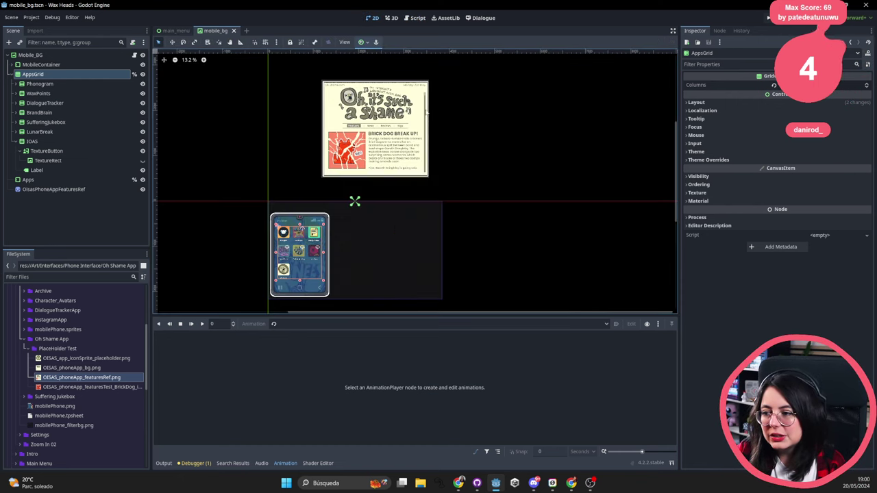
Uncheck Disabled on the Suffering Jukebox app button and save the scene.
{"action": "scroll", "coordinate": [340, 250], "scroll_direction": "up", "scroll_amount": 8}
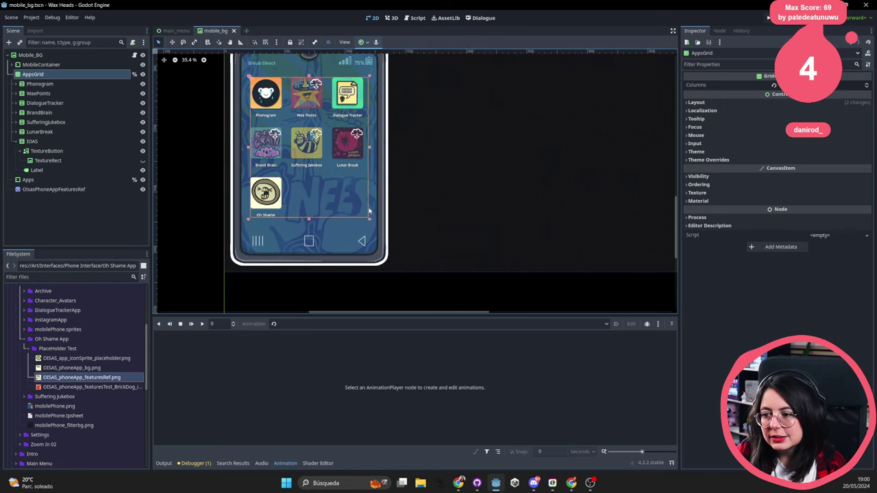
{"action": "scroll", "coordinate": [367, 205], "scroll_direction": "down", "scroll_amount": 1}
{"action": "scroll", "coordinate": [356, 220], "scroll_direction": "left", "scroll_amount": 4}
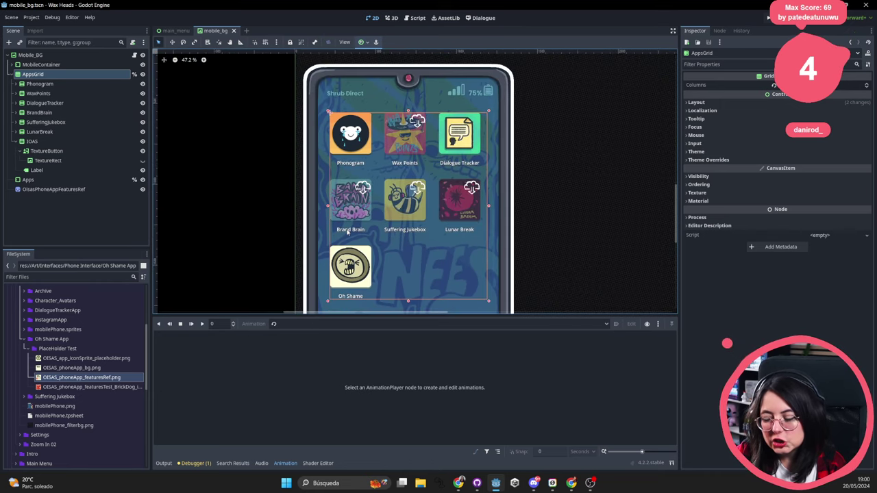
{"action": "left_click", "coordinate": [401, 211]}
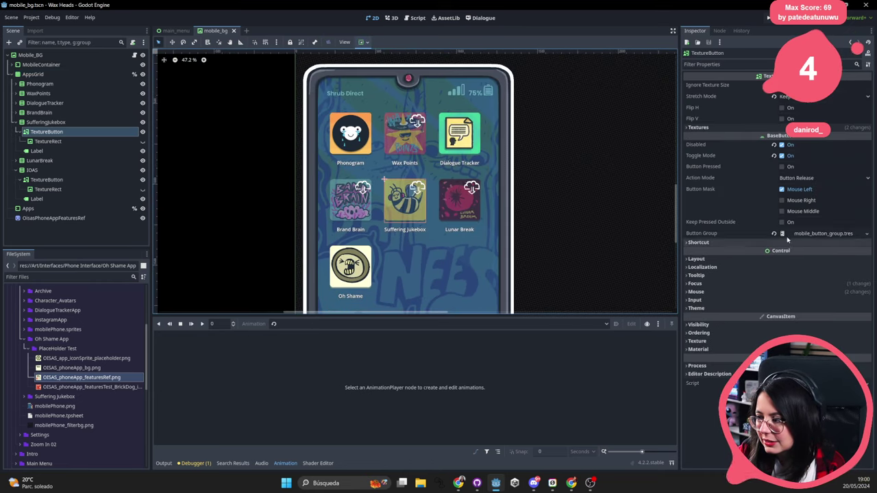
{"action": "left_click", "coordinate": [785, 144]}
{"action": "scroll", "coordinate": [574, 226], "scroll_direction": "down", "scroll_amount": 2}
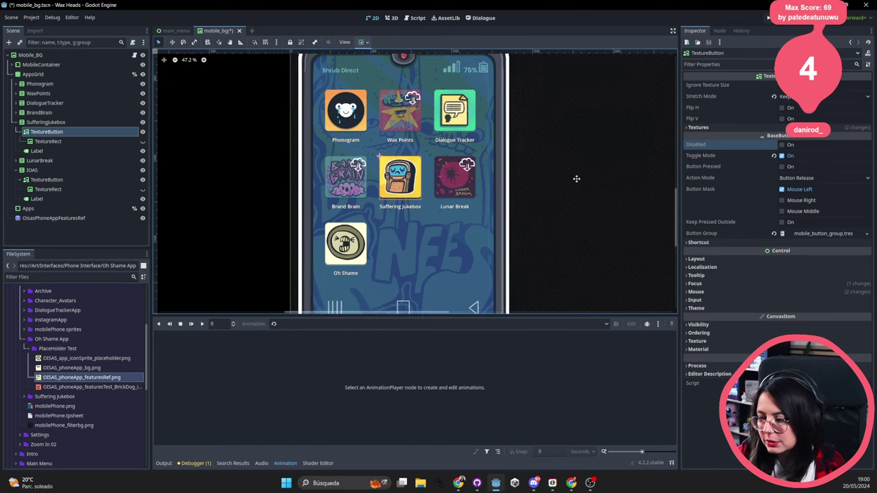
{"action": "key", "text": "ctrl+s"}
Select the Oh Shame app button and inspect its textures.
{"action": "scroll", "coordinate": [425, 164], "scroll_direction": "down", "scroll_amount": 2}
{"action": "scroll", "coordinate": [425, 164], "scroll_direction": "up", "scroll_amount": 1}
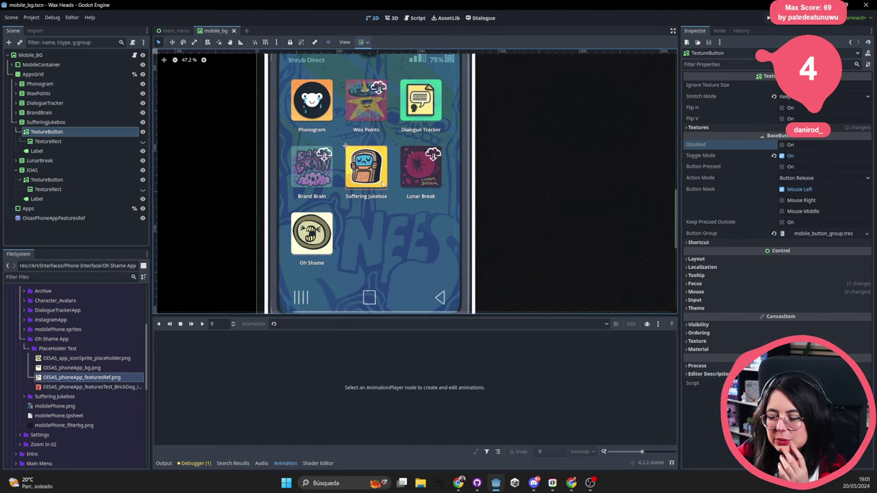
{"action": "left_click", "coordinate": [311, 257]}
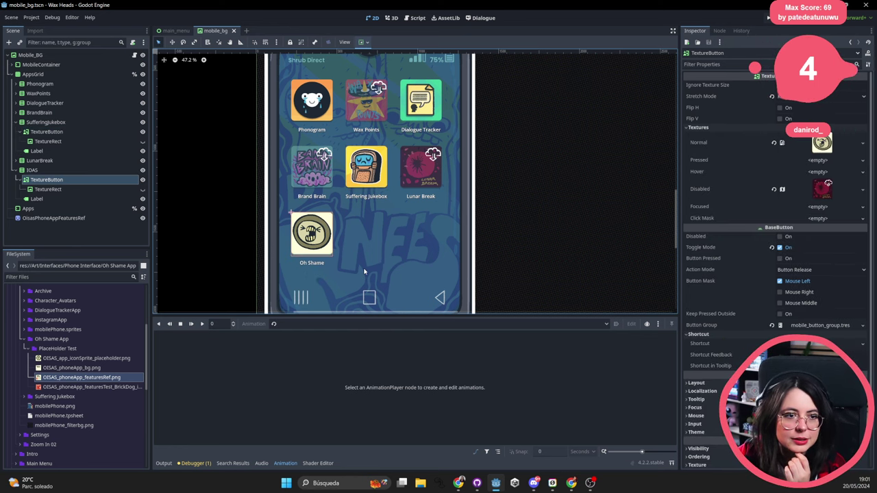
{"action": "scroll", "coordinate": [364, 246], "scroll_direction": "down", "scroll_amount": 1}
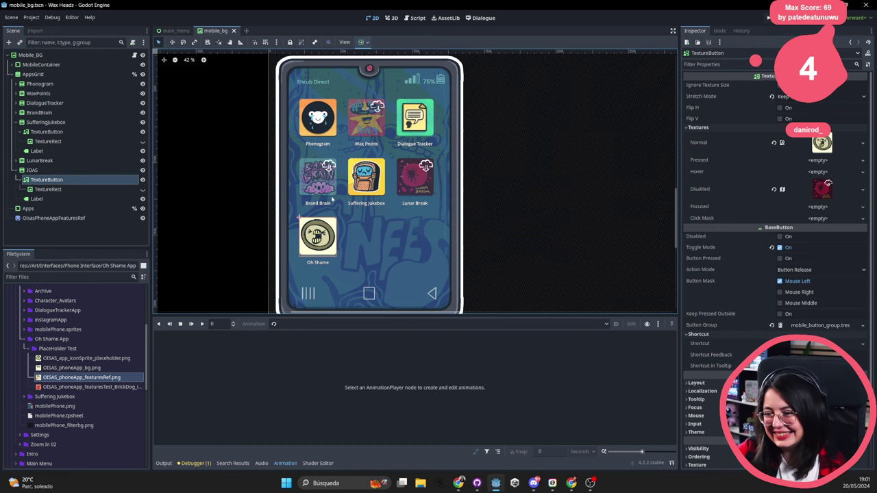
{"action": "scroll", "coordinate": [376, 225], "scroll_direction": "up", "scroll_amount": 1}
{"action": "scroll", "coordinate": [495, 229], "scroll_direction": "down", "scroll_amount": 2}
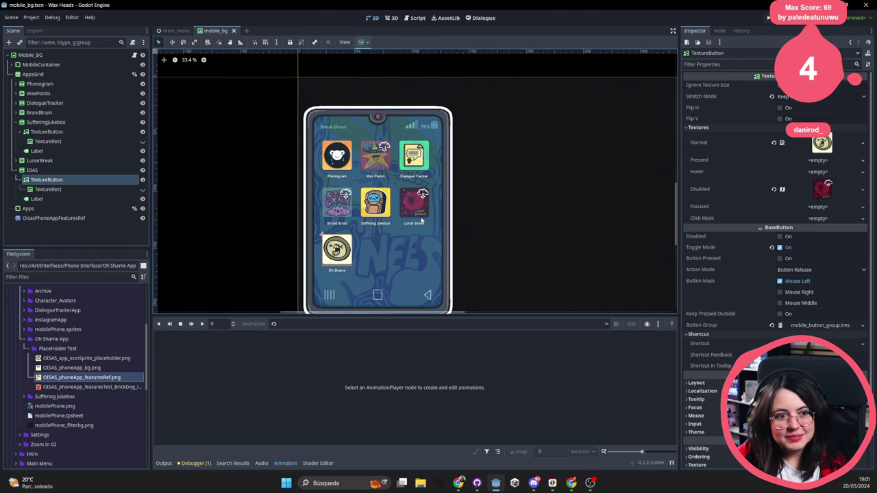
{"action": "middle_click_drag", "start_coordinate": [494, 229], "coordinate": [490, 216]}
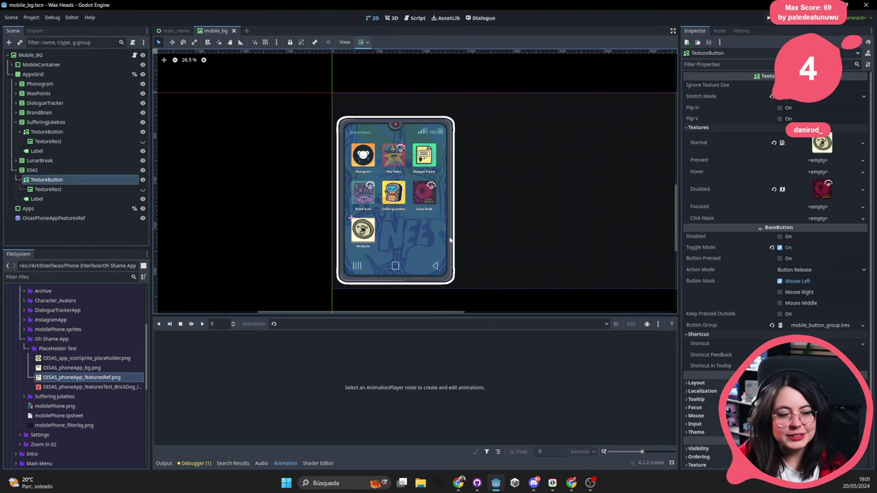
{"action": "scroll", "coordinate": [438, 253], "scroll_direction": "left", "scroll_amount": 1}
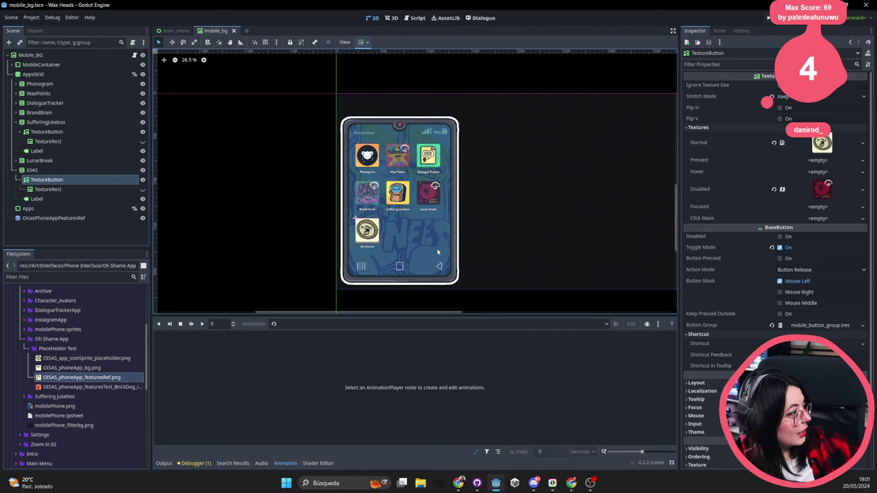
{"action": "scroll", "coordinate": [440, 250], "scroll_direction": "down", "scroll_amount": 2}
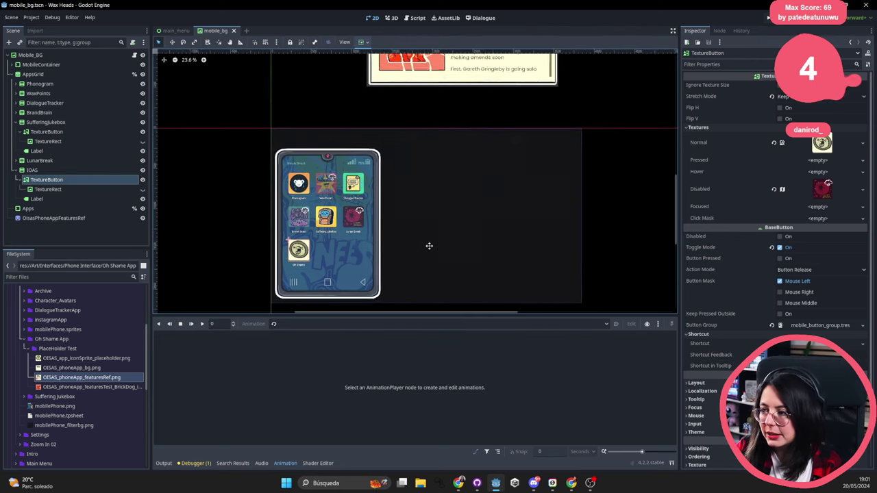
Move the newspaper reference sprite to sit just right of the phone mockup.
{"action": "left_click", "coordinate": [443, 106]}
{"action": "key", "text": "f"}
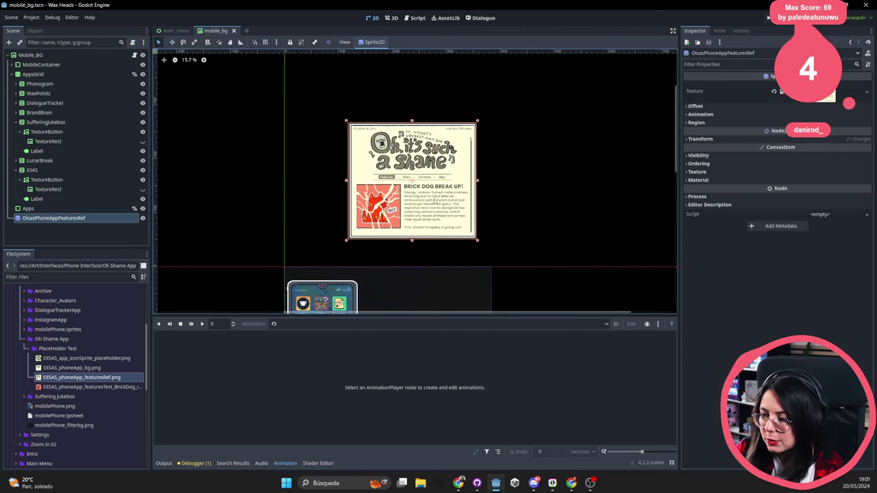
{"action": "scroll", "coordinate": [508, 195], "scroll_direction": "down", "scroll_amount": 3, "text": "ctrl"}
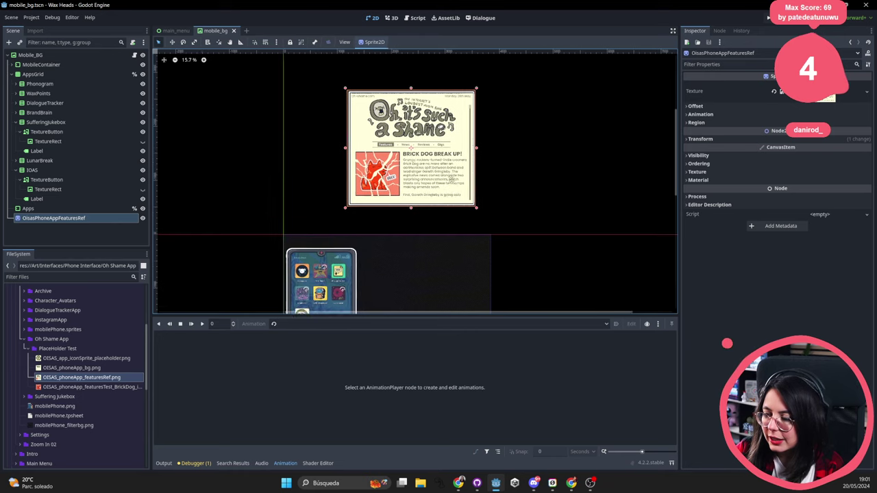
{"action": "left_click_drag", "start_coordinate": [404, 115], "coordinate": [537, 277]}
{"action": "scroll", "coordinate": [480, 206], "scroll_direction": "down", "scroll_amount": 1}
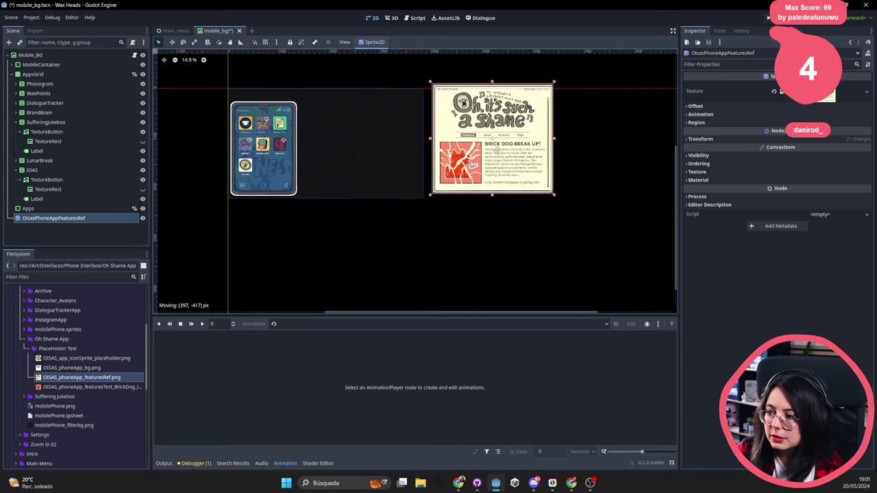
{"action": "scroll", "coordinate": [480, 171], "scroll_direction": "up", "scroll_amount": 3}
{"action": "left_click_drag", "start_coordinate": [549, 165], "coordinate": [505, 150]}
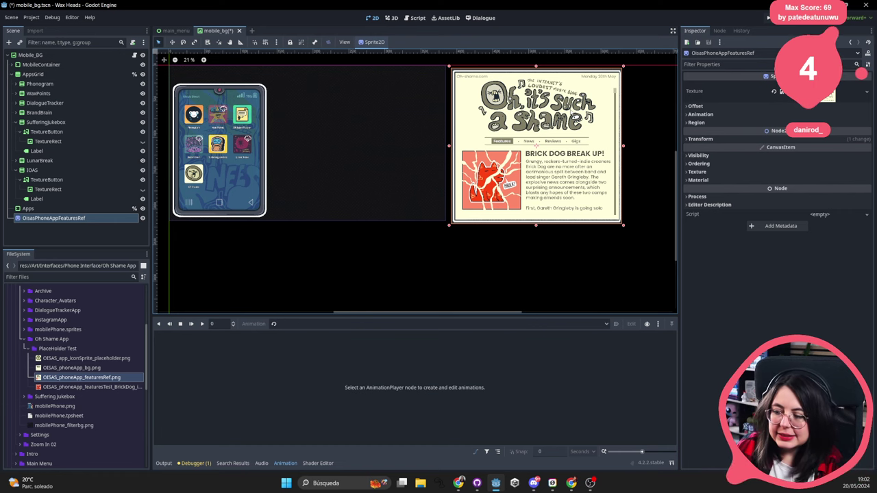
Delete the OisasPhoneAppFeaturesRef node and save the mobile_bg scene.
{"action": "left_click", "coordinate": [55, 222]}
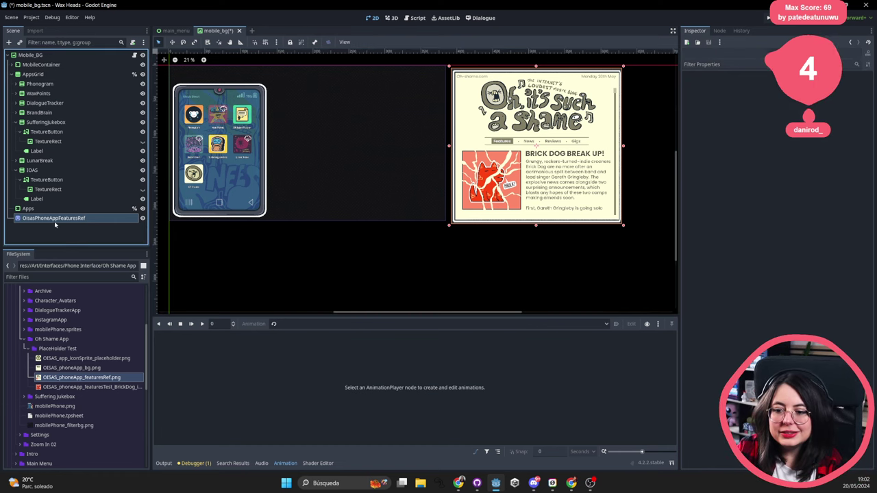
{"action": "key", "text": "Delete"}
{"action": "key", "text": "Return"}
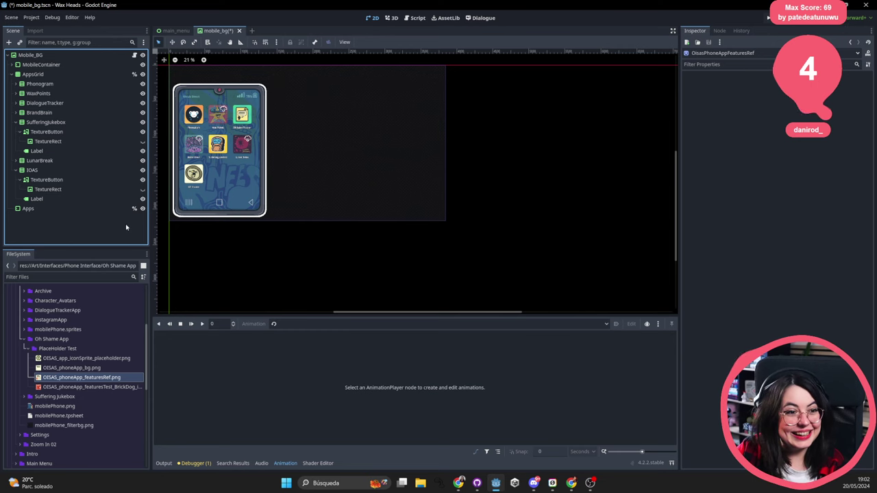
{"action": "key", "text": "ctrl+s"}
Collapse the Oh Shame App folder and expand Resources in the FileSystem dock.
{"action": "scroll", "coordinate": [69, 359], "scroll_direction": "up", "scroll_amount": 2}
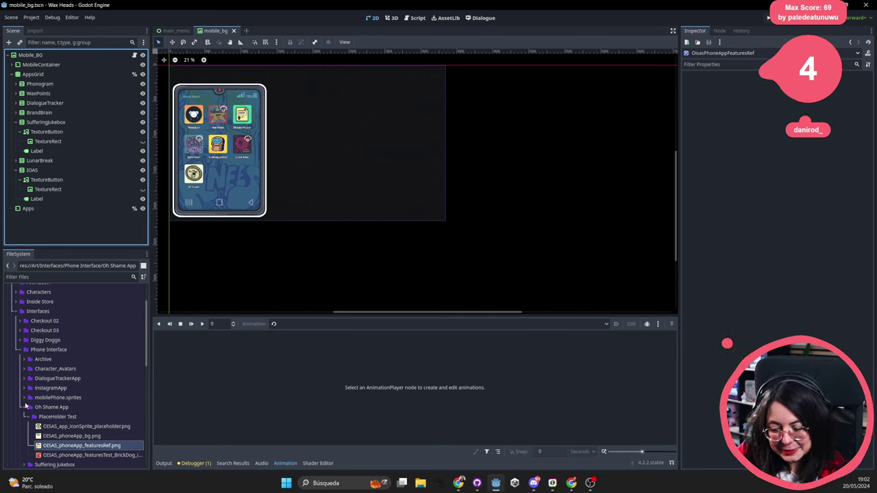
{"action": "left_click", "coordinate": [23, 408]}
{"action": "left_click", "coordinate": [43, 360]}
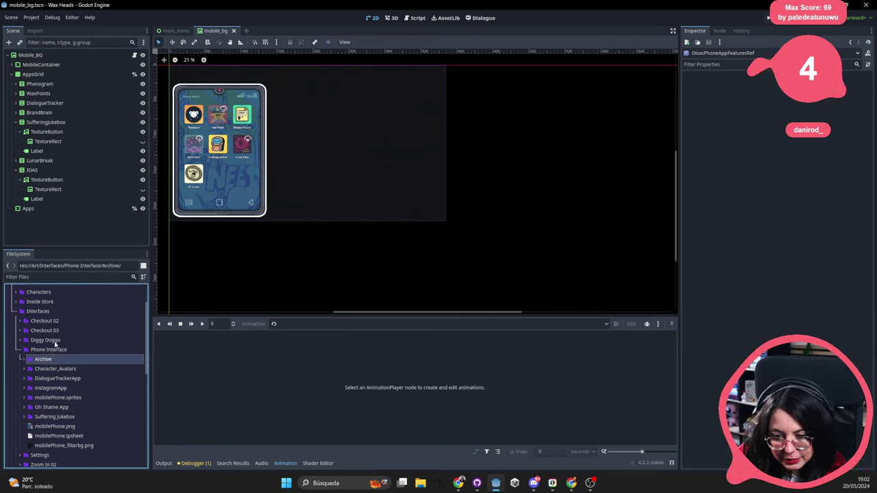
{"action": "scroll", "coordinate": [48, 412], "scroll_direction": "down", "scroll_amount": 3}
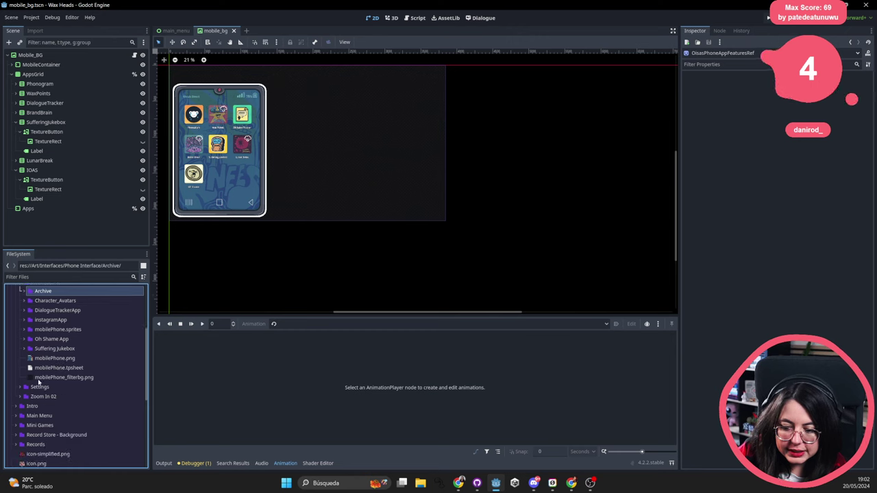
{"action": "scroll", "coordinate": [47, 388], "scroll_direction": "down", "scroll_amount": 3}
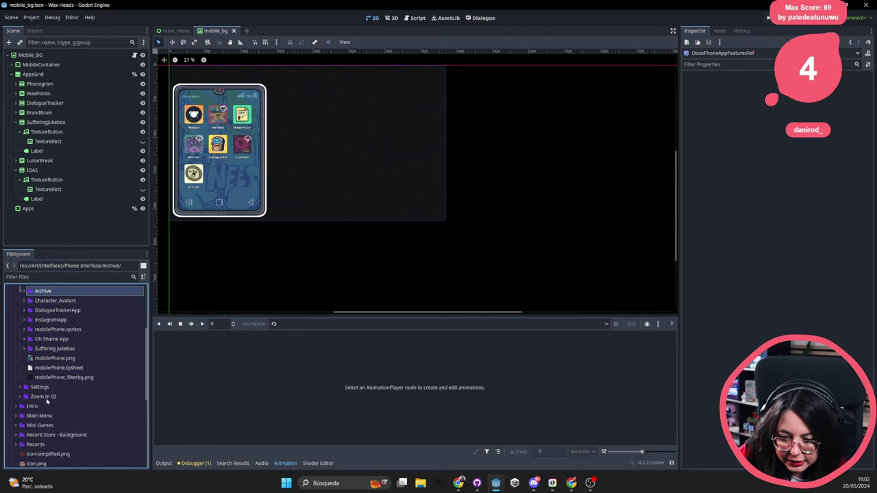
{"action": "left_click", "coordinate": [40, 401]}
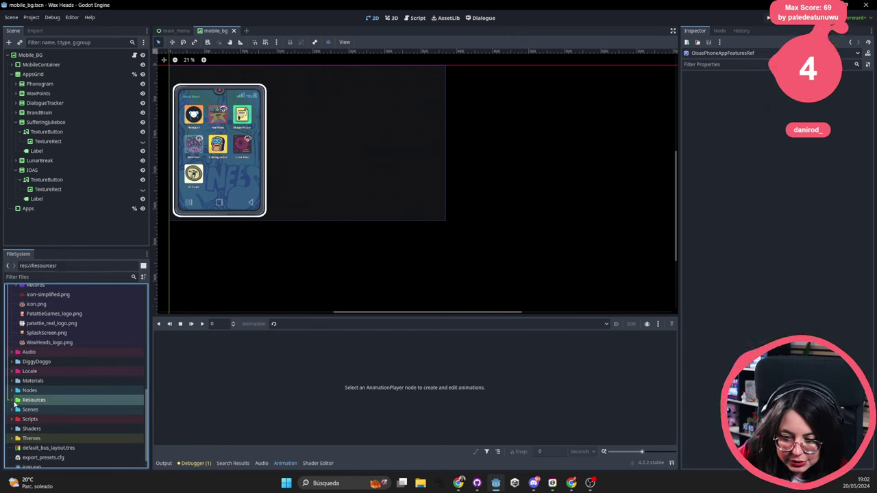
{"action": "double_click", "coordinate": [39, 401]}
Expand Nodes > MobileApps and browse its scene files, ending on SufferingJukebox.tscn.
{"action": "scroll", "coordinate": [80, 361], "scroll_direction": "down", "scroll_amount": 1}
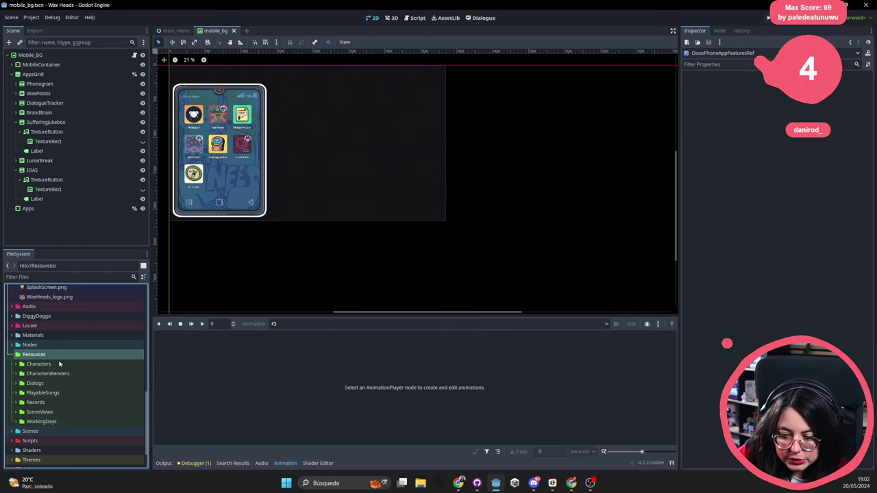
{"action": "scroll", "coordinate": [52, 412], "scroll_direction": "down", "scroll_amount": 1}
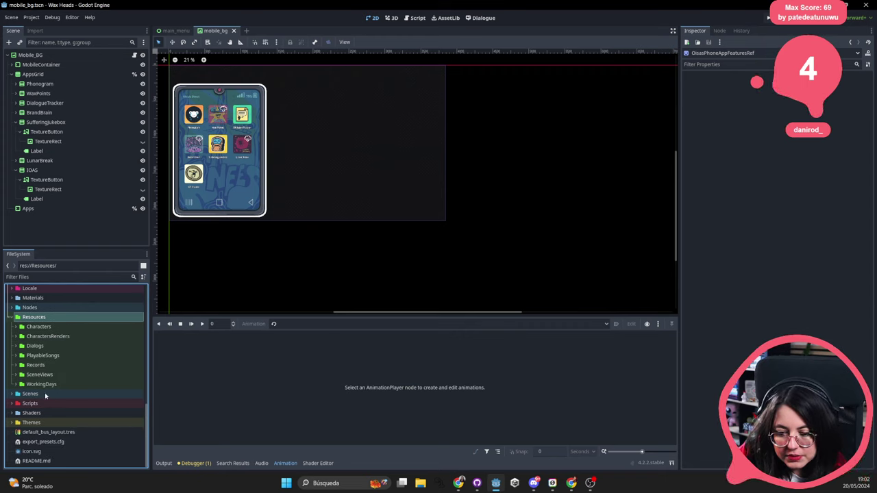
{"action": "scroll", "coordinate": [46, 395], "scroll_direction": "up", "scroll_amount": 1}
{"action": "left_click", "coordinate": [12, 330]}
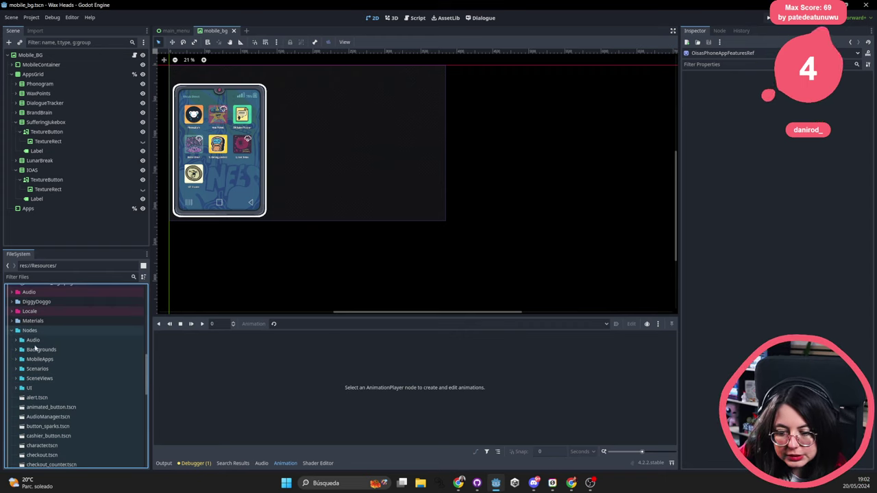
{"action": "left_click", "coordinate": [39, 359]}
{"action": "double_click", "coordinate": [39, 359]}
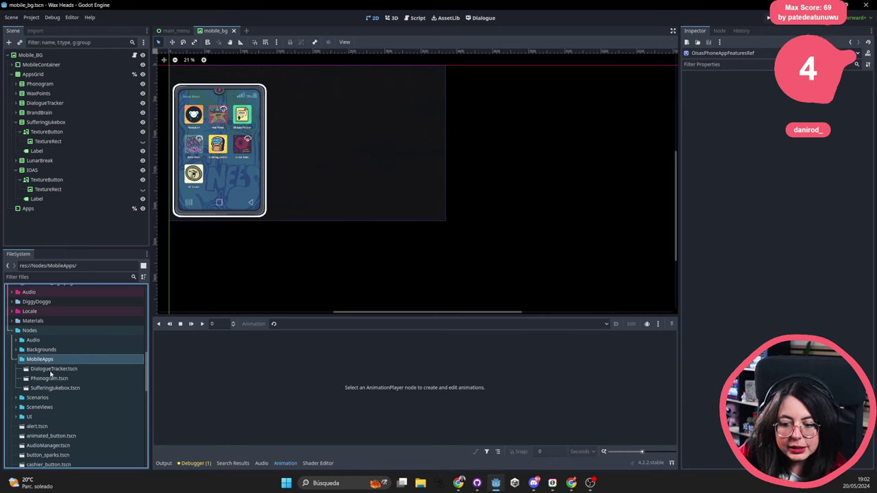
{"action": "key", "text": "Down"}
{"action": "key", "text": "Down"}
{"action": "key", "text": "Down"}
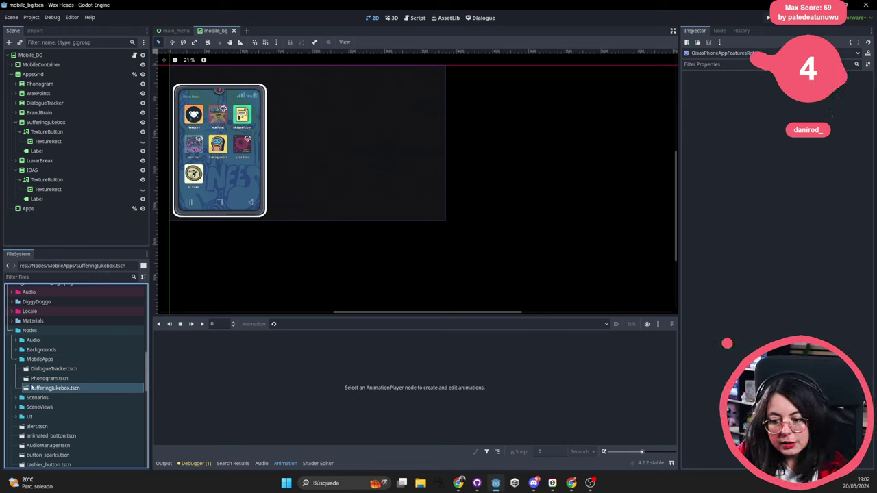
{"action": "key", "text": "Up"}
{"action": "left_click", "coordinate": [82, 389]}
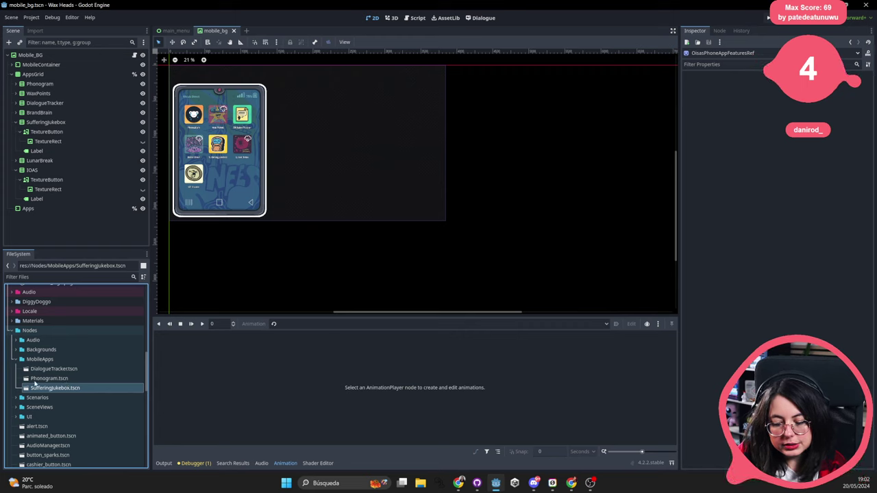
{"action": "left_click", "coordinate": [42, 380]}
{"action": "left_click", "coordinate": [35, 388]}
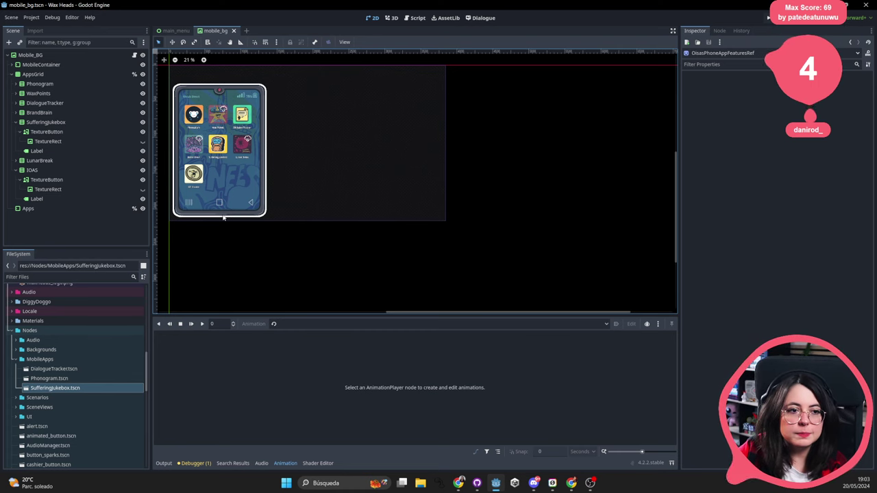
Frame the whole phone mockup and select SufferingJukebox.tscn in the FileSystem.
{"action": "middle_click_drag", "start_coordinate": [223, 218], "coordinate": [243, 264]}
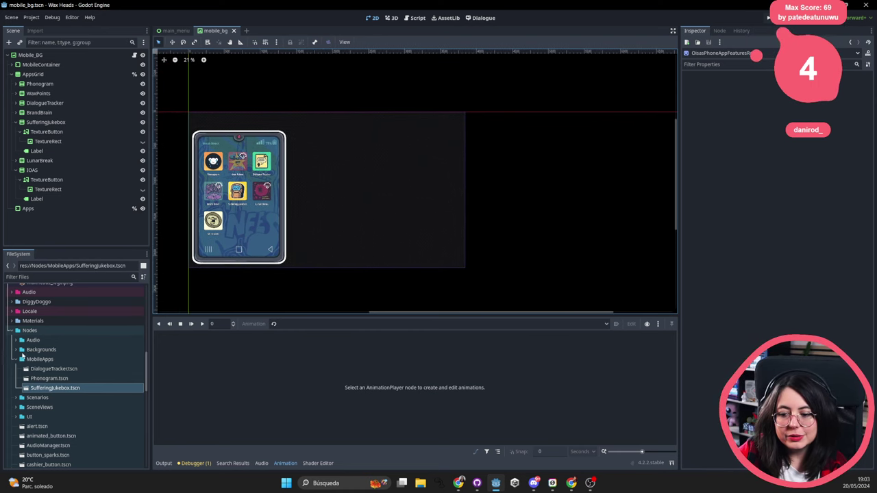
{"action": "left_click", "coordinate": [49, 378]}
{"action": "left_click", "coordinate": [55, 388]}
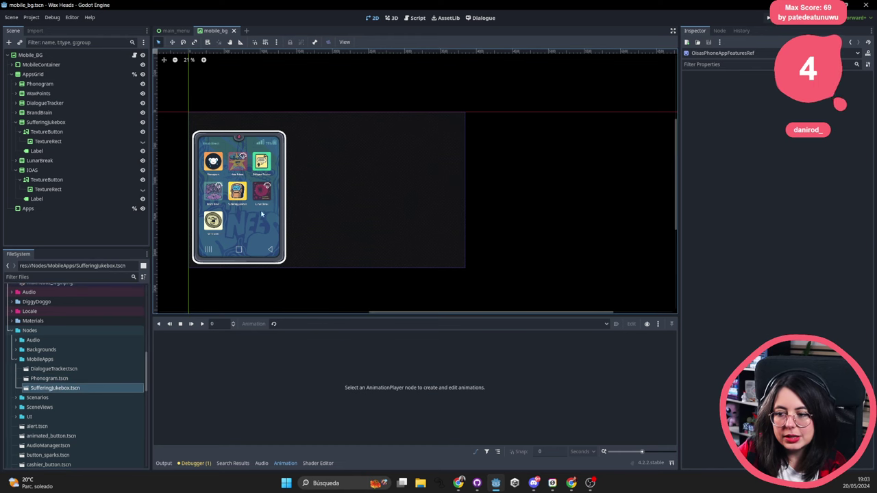
{"action": "scroll", "coordinate": [261, 215], "scroll_direction": "up", "scroll_amount": 5}
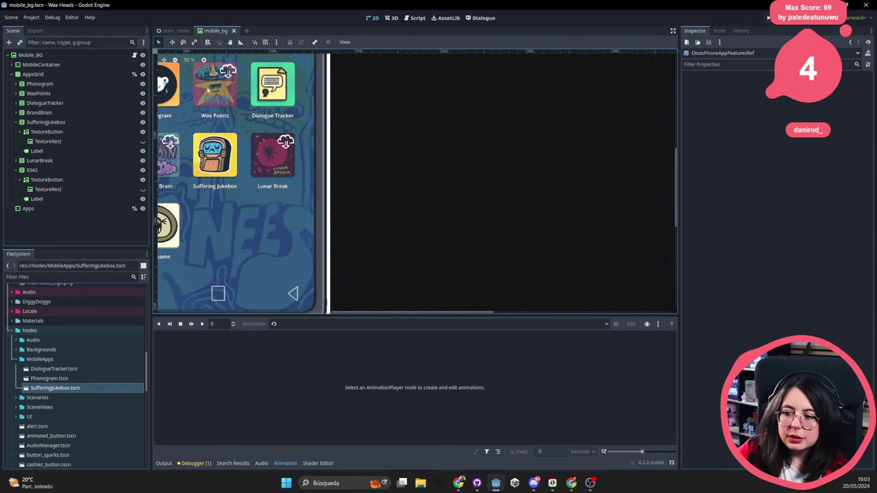
{"action": "scroll", "coordinate": [325, 250], "scroll_direction": "down", "scroll_amount": 3}
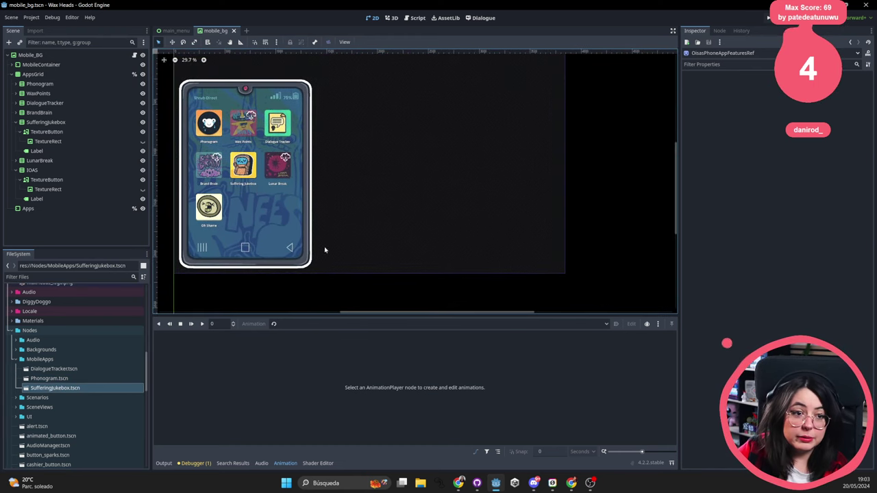
{"action": "middle_click_drag", "start_coordinate": [325, 250], "coordinate": [389, 225]}
{"action": "left_click", "coordinate": [54, 389]}
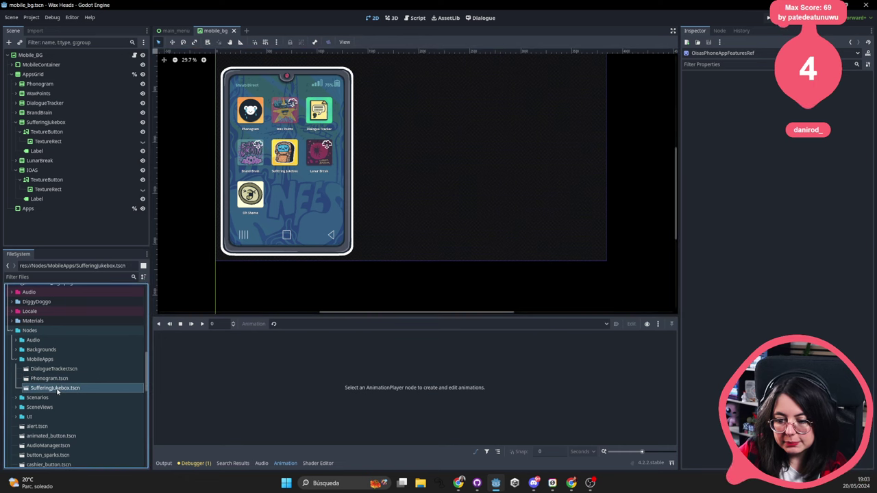
Open SufferingJukebox.tscn and check its root's hidden signal connected to _on_hidden.
{"action": "double_click", "coordinate": [51, 389]}
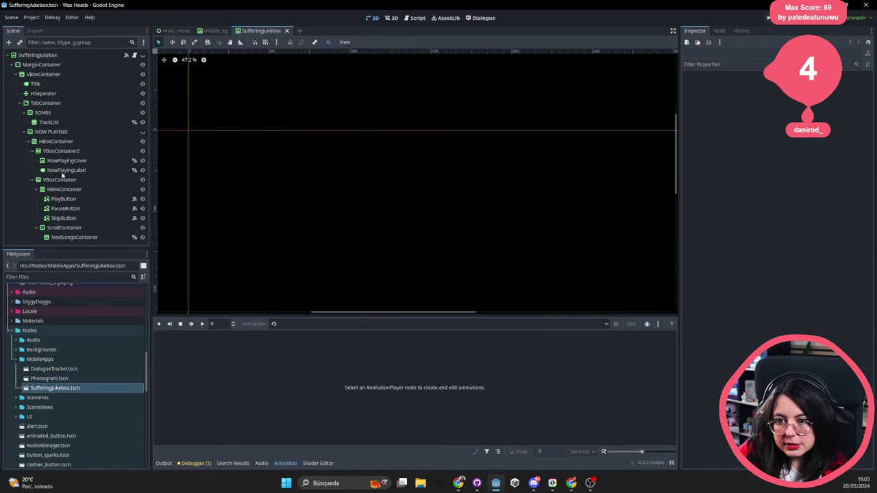
{"action": "scroll", "coordinate": [329, 211], "scroll_direction": "down", "scroll_amount": 9}
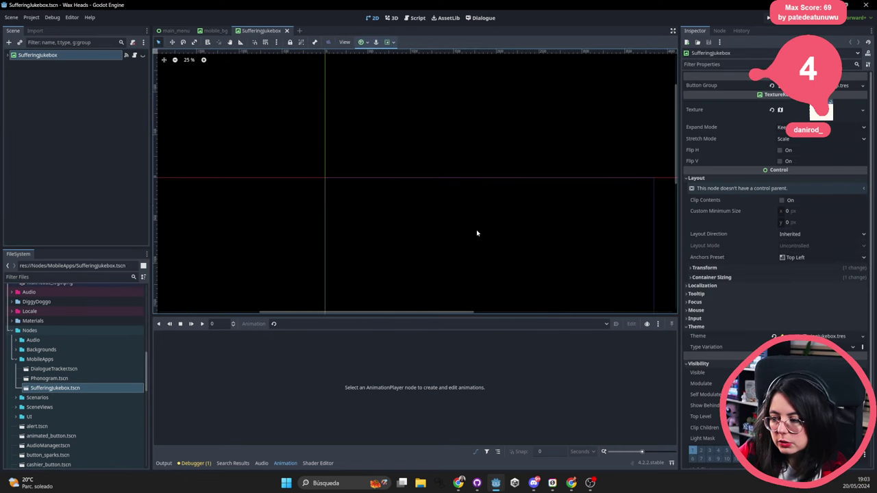
{"action": "scroll", "coordinate": [431, 205], "scroll_direction": "up", "scroll_amount": 3}
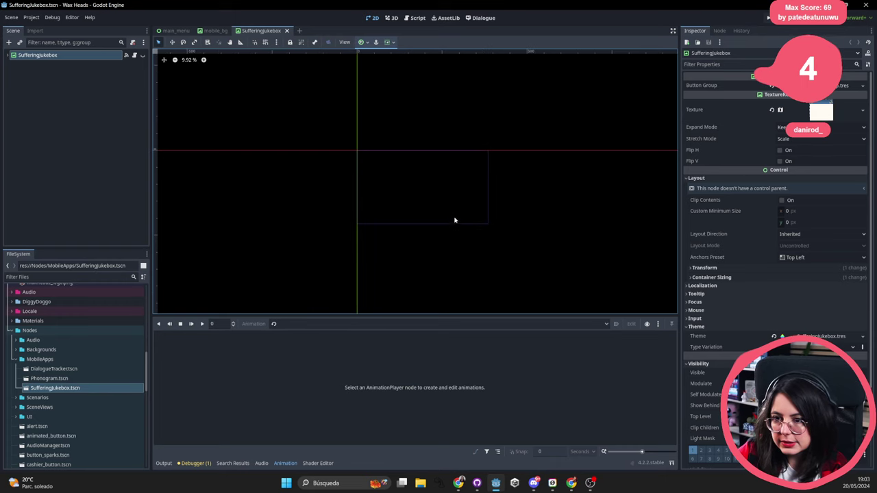
{"action": "left_click", "coordinate": [720, 30]}
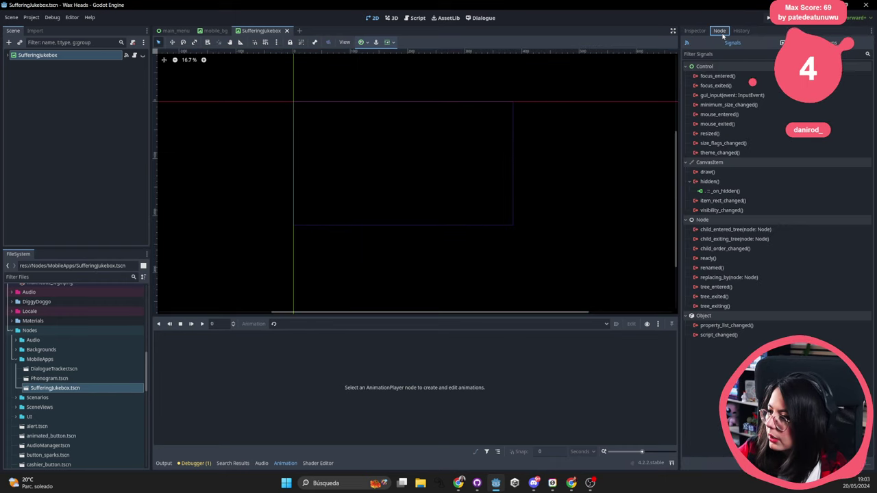
{"action": "left_click", "coordinate": [722, 191]}
Reselect the SufferingJukebox root, then select DialogueTracker.tscn in the FileSystem.
{"action": "left_click", "coordinate": [80, 97]}
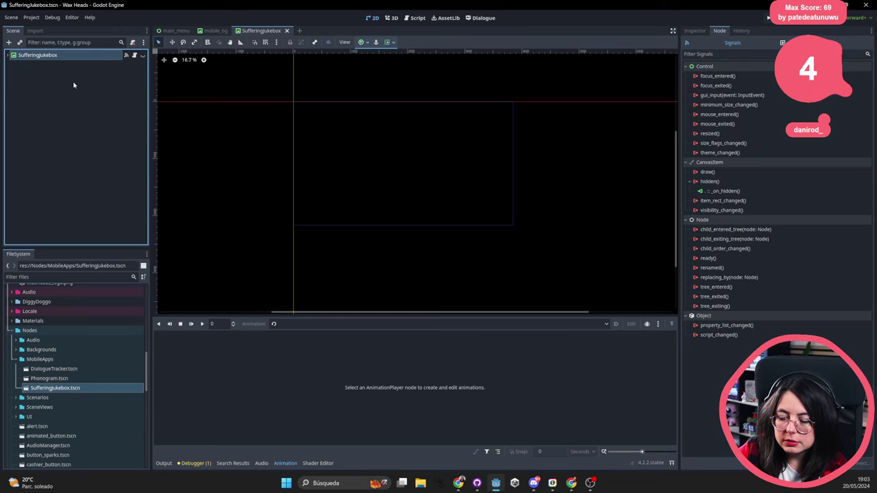
{"action": "left_click", "coordinate": [41, 54]}
{"action": "left_click", "coordinate": [49, 379]}
{"action": "left_click", "coordinate": [51, 369]}
Open DialogueTracker.tscn and check which class its script extends.
{"action": "double_click", "coordinate": [51, 369]}
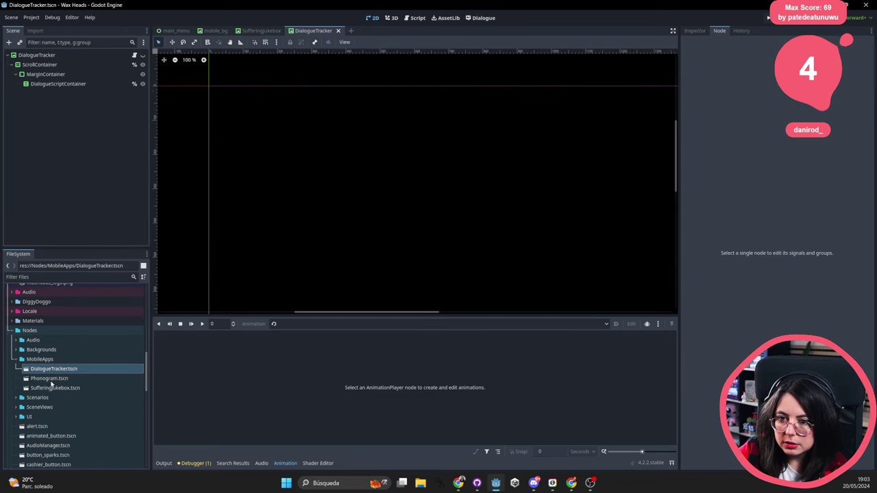
{"action": "left_click", "coordinate": [36, 55]}
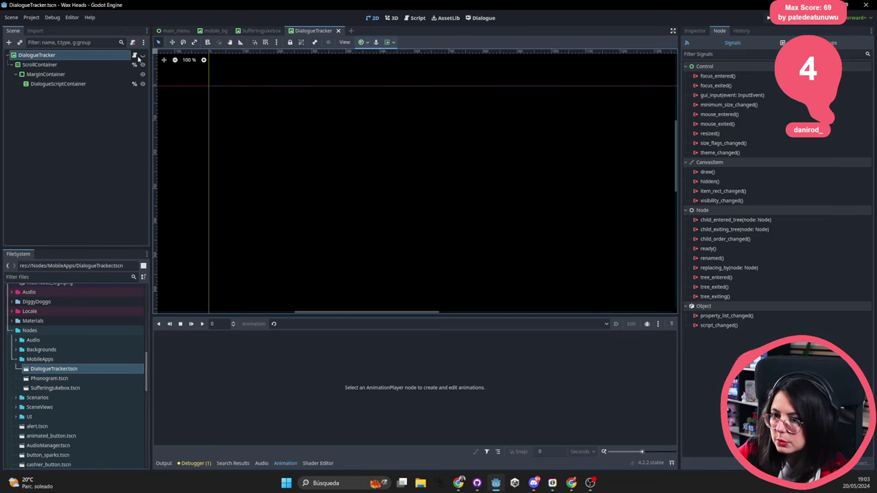
{"action": "left_click", "coordinate": [135, 56]}
{"action": "left_click", "coordinate": [319, 90]}
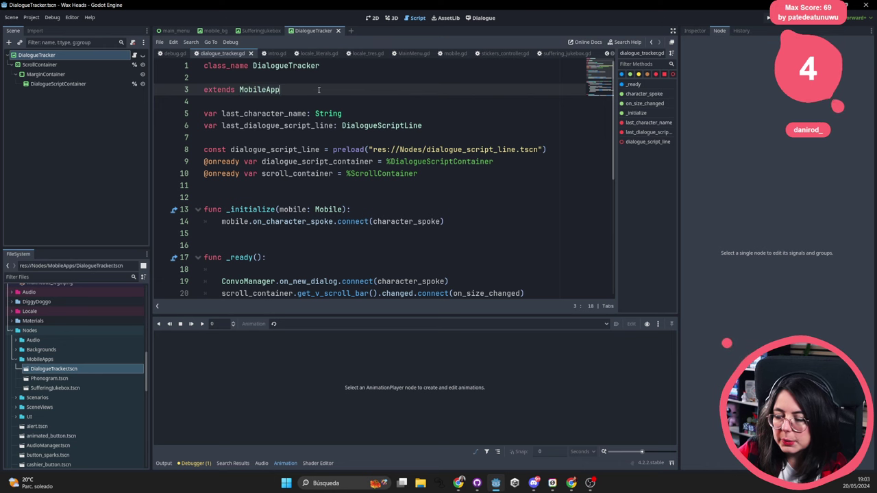
{"action": "left_click", "coordinate": [75, 152]}
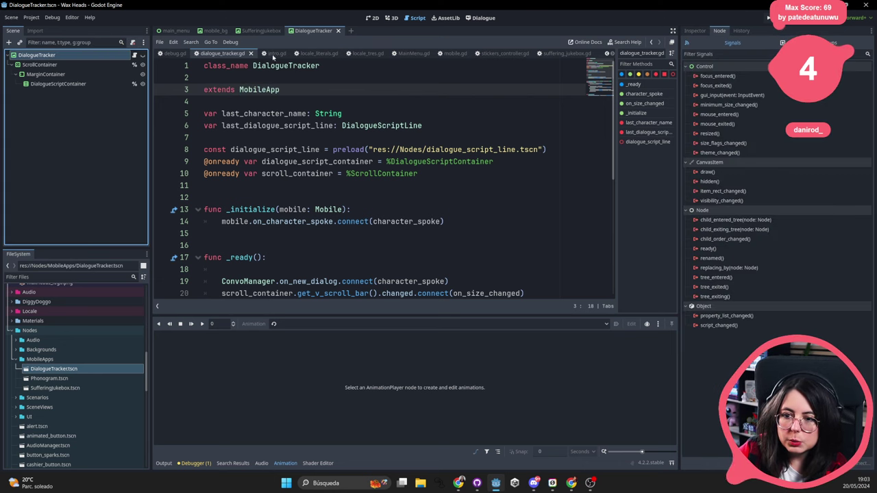
In the 2D view, toggle the DialogueTracker node's visibility and undo it.
{"action": "left_click", "coordinate": [375, 18]}
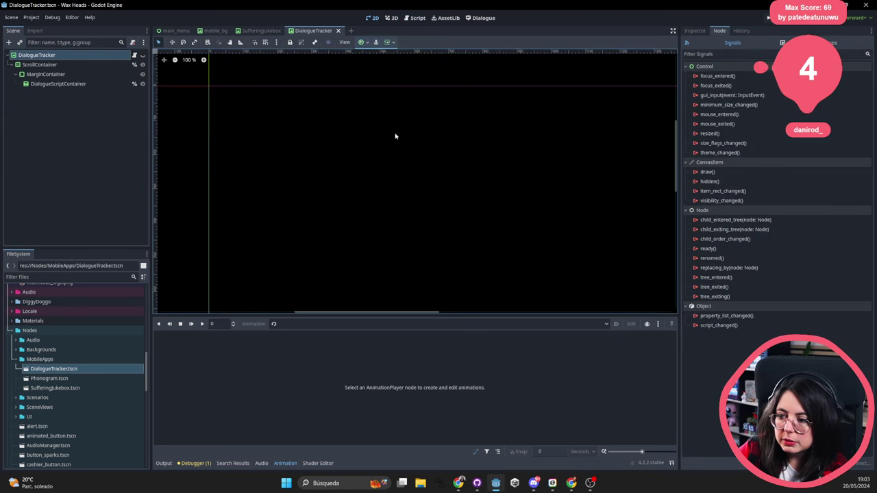
{"action": "scroll", "coordinate": [331, 176], "scroll_direction": "down", "scroll_amount": 2}
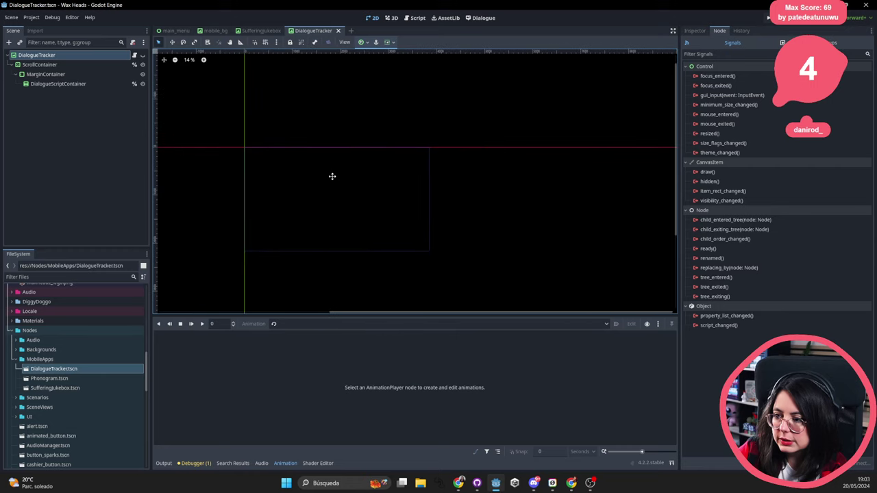
{"action": "left_click", "coordinate": [142, 54]}
{"action": "key", "text": "ctrl+z"}
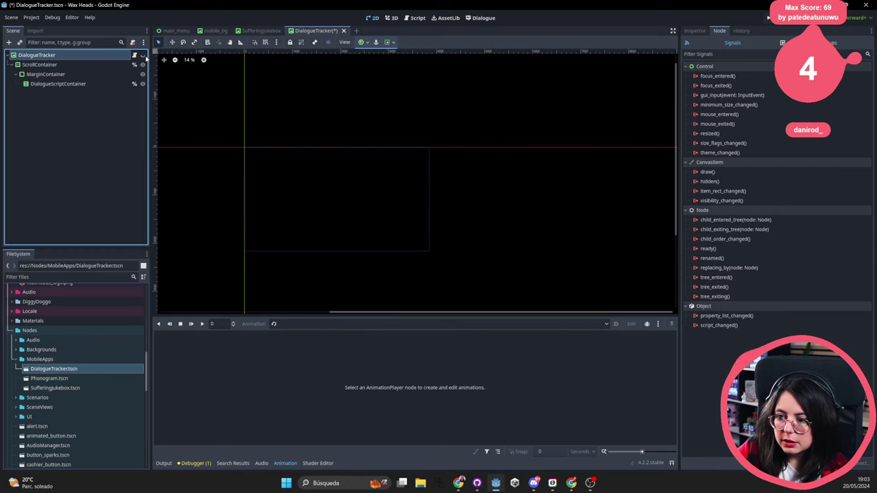
Close the DialogueTracker, SufferingJukebox, mobile_bg and main_menu scene tabs.
{"action": "left_click", "coordinate": [41, 359]}
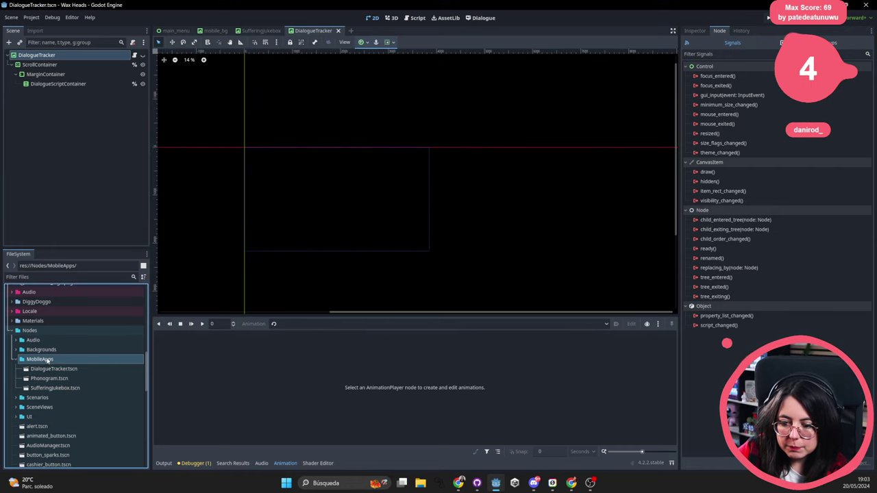
{"action": "middle_click", "coordinate": [312, 30]}
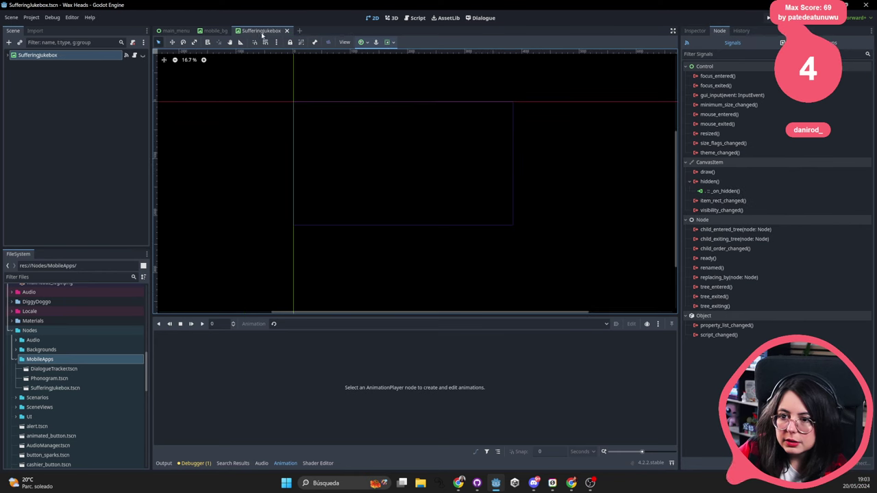
{"action": "middle_click", "coordinate": [260, 30]}
{"action": "middle_click", "coordinate": [214, 30]}
{"action": "middle_click", "coordinate": [174, 30]}
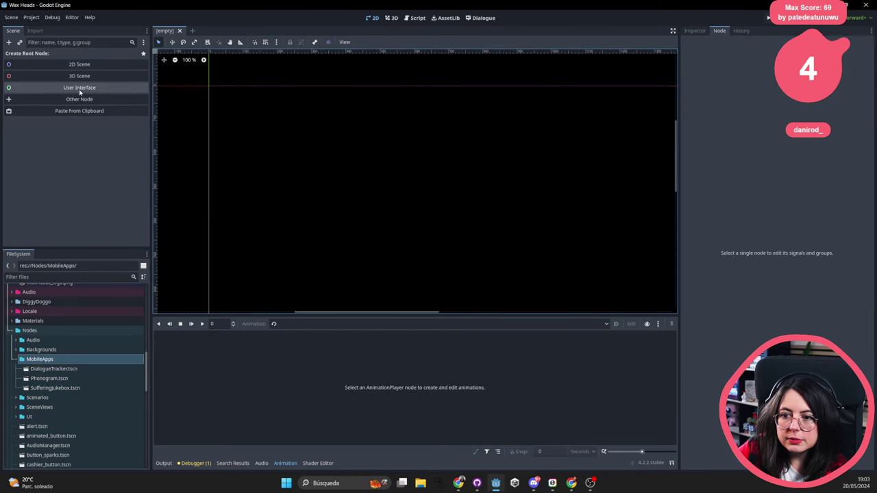
Create a User Interface root node and change its type to TextureRect.
{"action": "left_click", "coordinate": [79, 87]}
{"action": "right_click", "coordinate": [58, 54]}
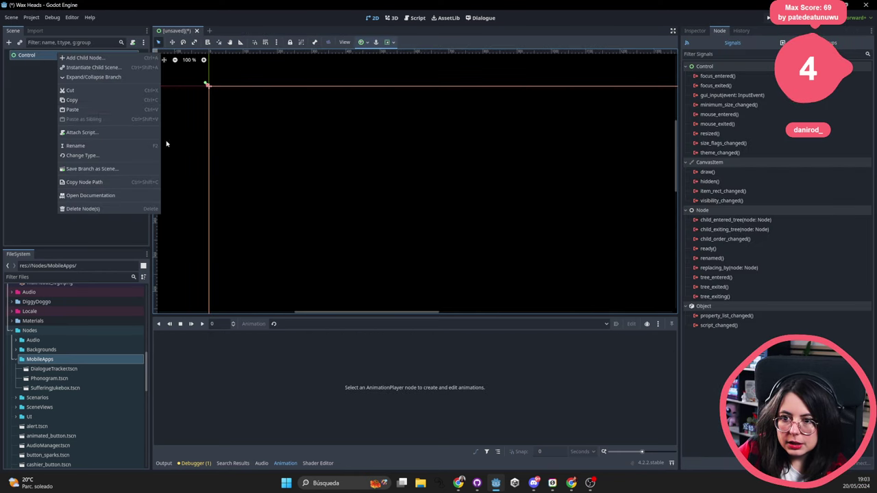
{"action": "left_click", "coordinate": [48, 315]}
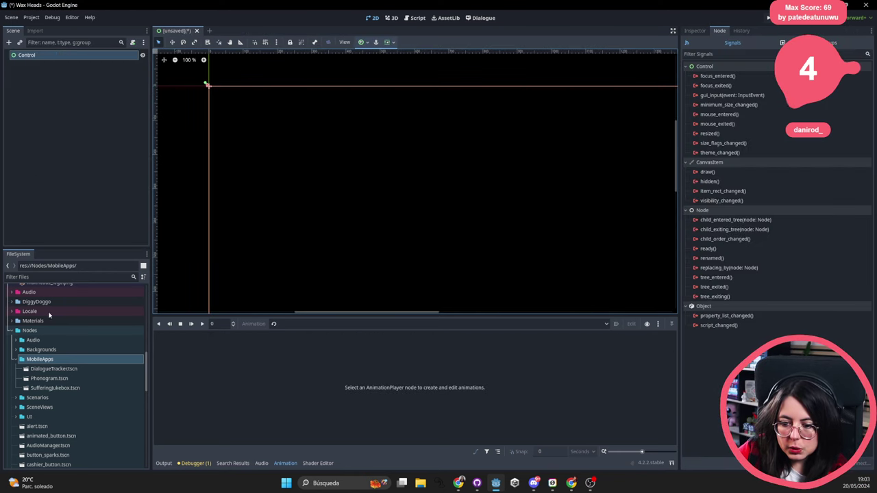
{"action": "right_click", "coordinate": [28, 59]}
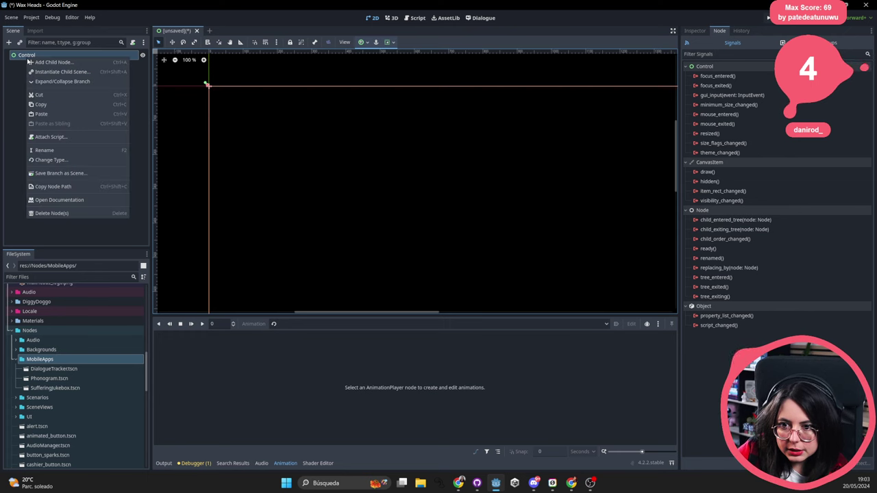
{"action": "left_click", "coordinate": [71, 159]}
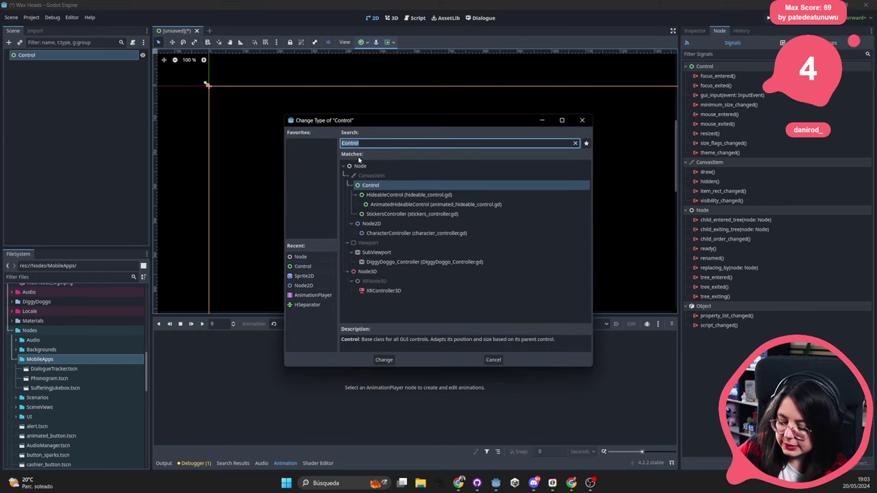
{"action": "type", "text": "texture"}
{"action": "key", "text": "Return"}
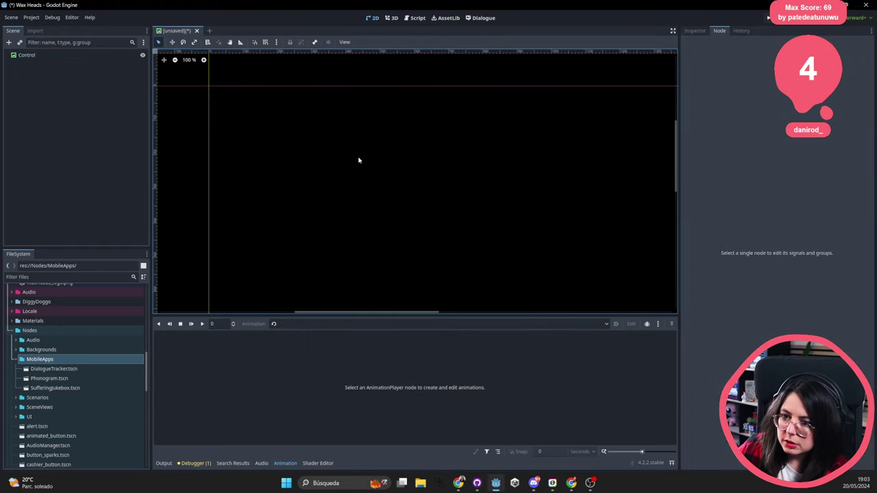
Select the root node and frame its rectangle on the canvas.
{"action": "left_click", "coordinate": [80, 56]}
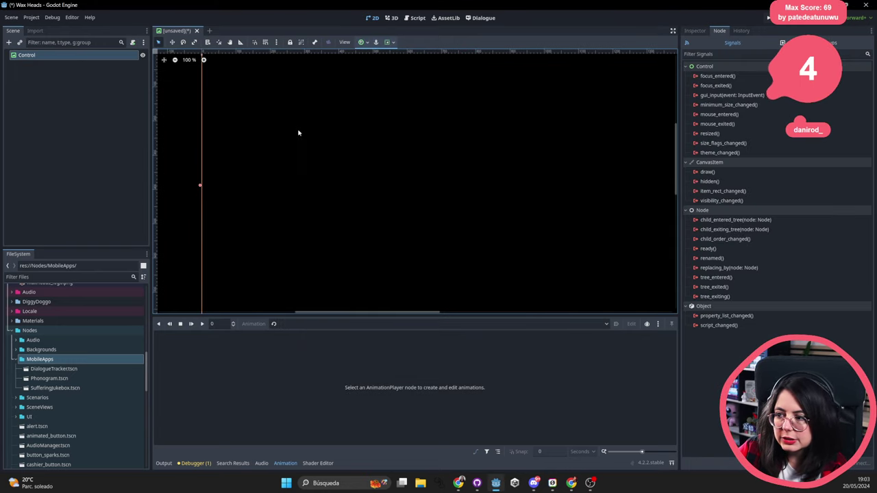
{"action": "scroll", "coordinate": [308, 130], "scroll_direction": "down", "scroll_amount": 6}
{"action": "middle_click_drag", "start_coordinate": [435, 163], "coordinate": [377, 187]}
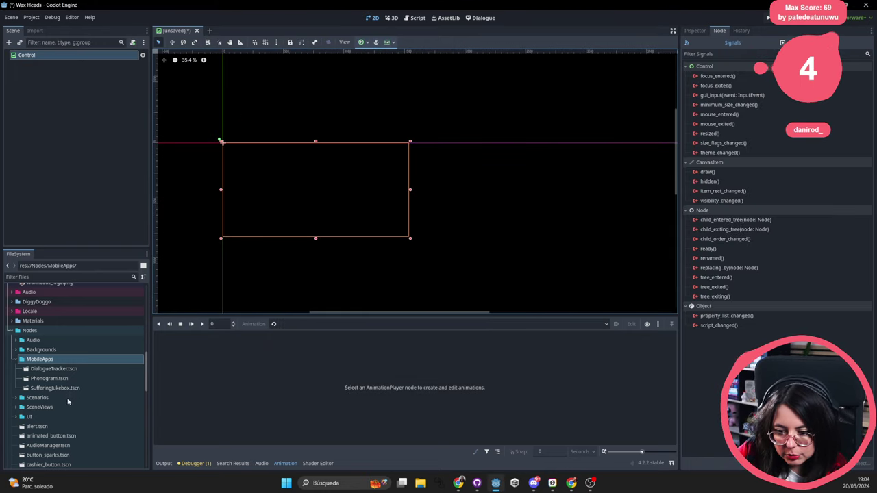
{"action": "scroll", "coordinate": [80, 379], "scroll_direction": "up", "scroll_amount": 5}
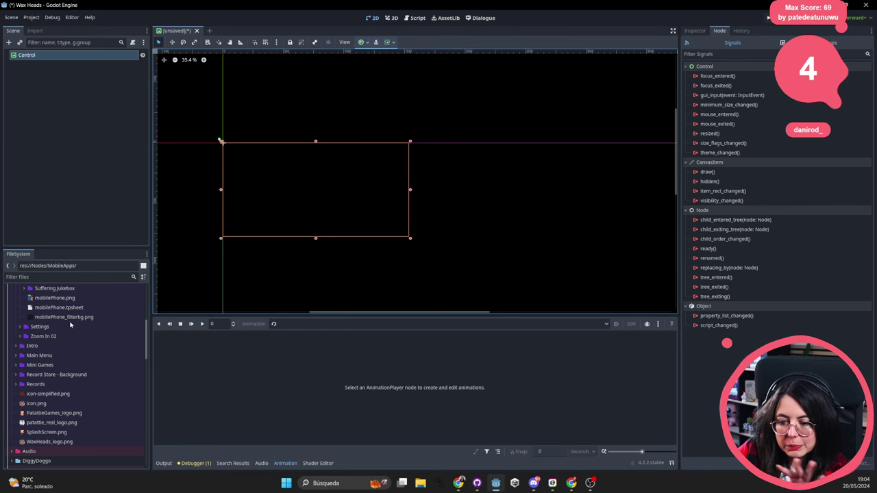
{"action": "scroll", "coordinate": [71, 327], "scroll_direction": "up", "scroll_amount": 5}
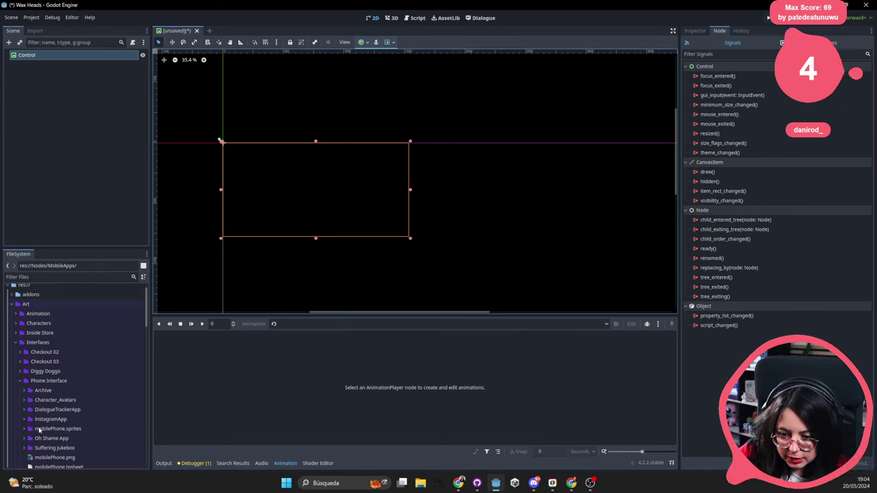
{"action": "scroll", "coordinate": [65, 425], "scroll_direction": "down", "scroll_amount": 1}
Assign OISAS_phoneApp_bg.png from the Oh Shame App folder as the root's texture.
{"action": "scroll", "coordinate": [65, 424], "scroll_direction": "down", "scroll_amount": 1}
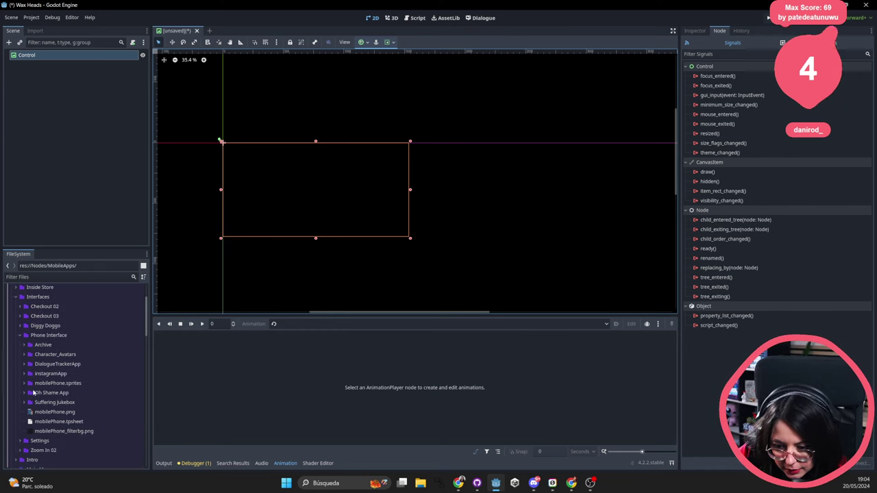
{"action": "left_click", "coordinate": [24, 393]}
{"action": "scroll", "coordinate": [108, 404], "scroll_direction": "down", "scroll_amount": 1}
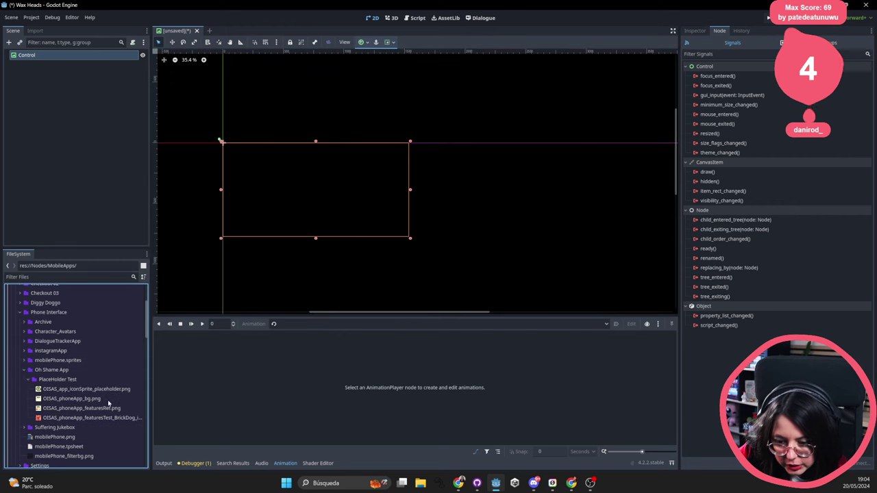
{"action": "left_click", "coordinate": [77, 399]}
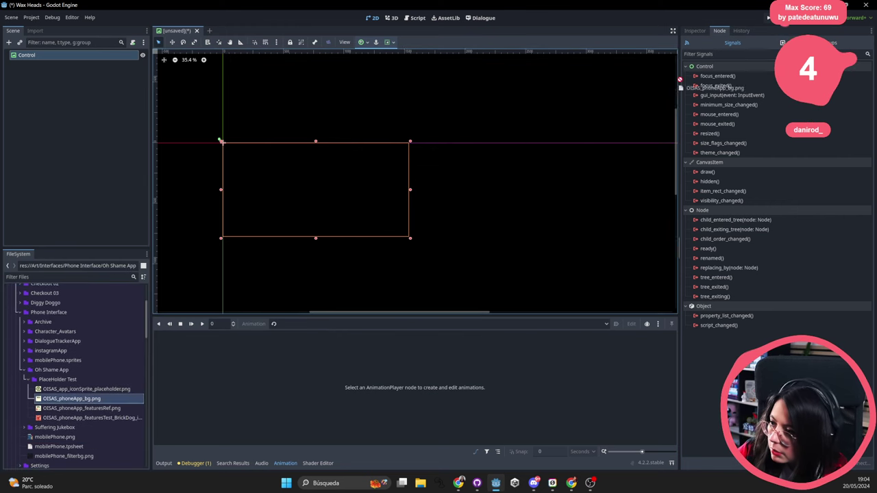
{"action": "left_click", "coordinate": [695, 31]}
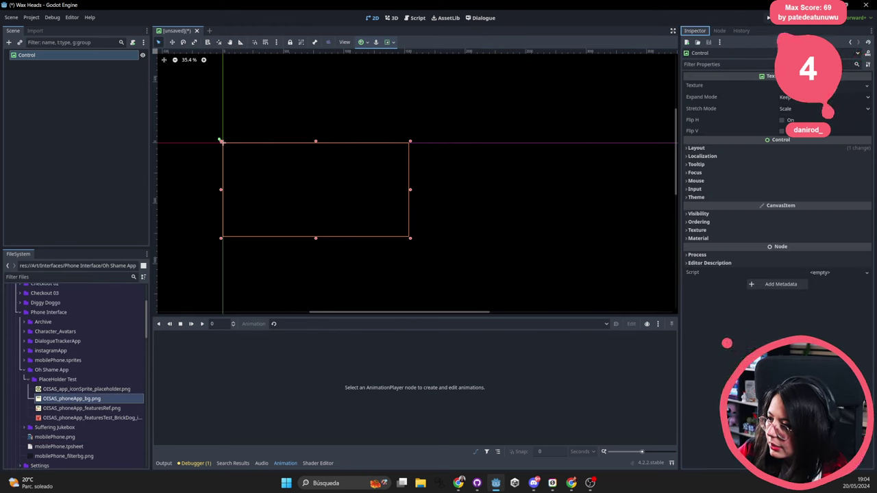
{"action": "left_click_drag", "start_coordinate": [783, 143], "coordinate": [833, 87]}
Leave expand mode at Keep Size and set stretch mode to Keep.
{"action": "scroll", "coordinate": [410, 185], "scroll_direction": "down", "scroll_amount": 2}
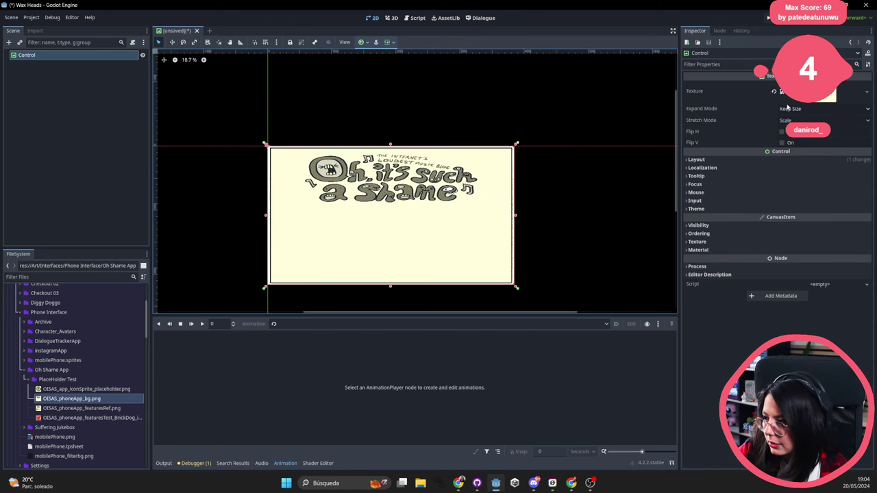
{"action": "left_click", "coordinate": [841, 108]}
{"action": "left_click", "coordinate": [809, 119]}
{"action": "left_click", "coordinate": [823, 120]}
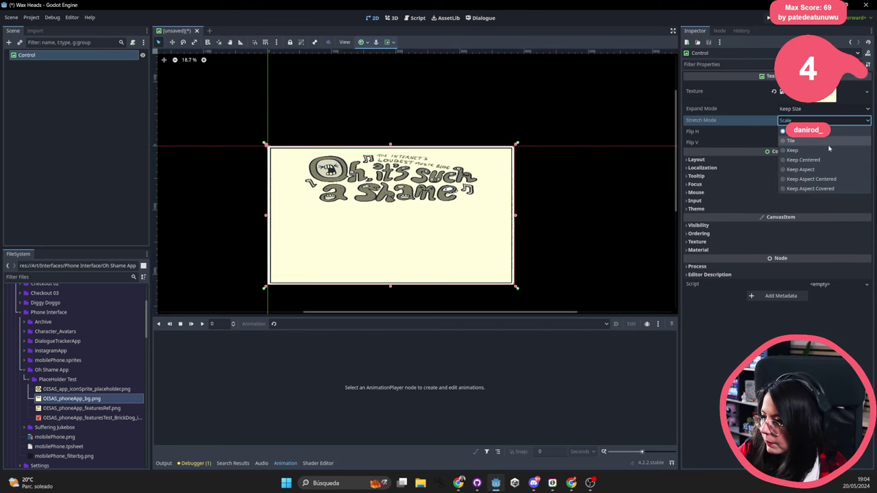
{"action": "left_click", "coordinate": [822, 150]}
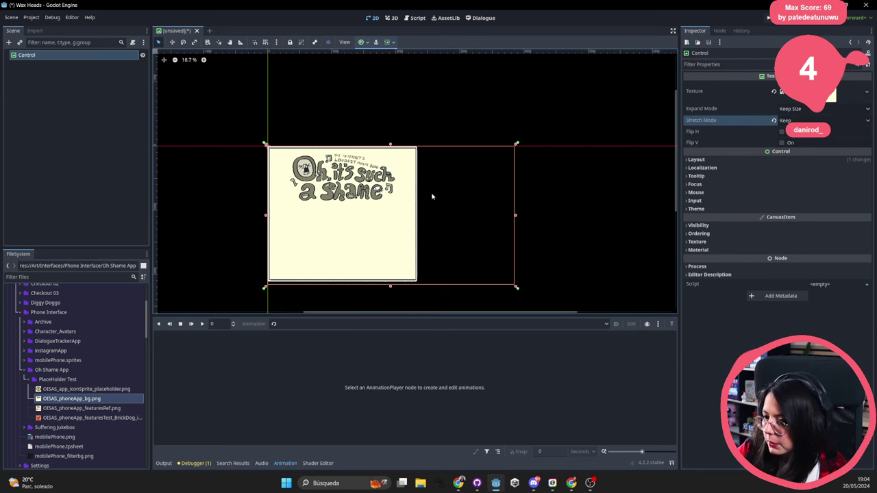
{"action": "middle_click_drag", "start_coordinate": [432, 194], "coordinate": [442, 168]}
Save the scene as OhShame.tscn in res://Nodes/MobileApps.
{"action": "key", "text": "ctrl+s"}
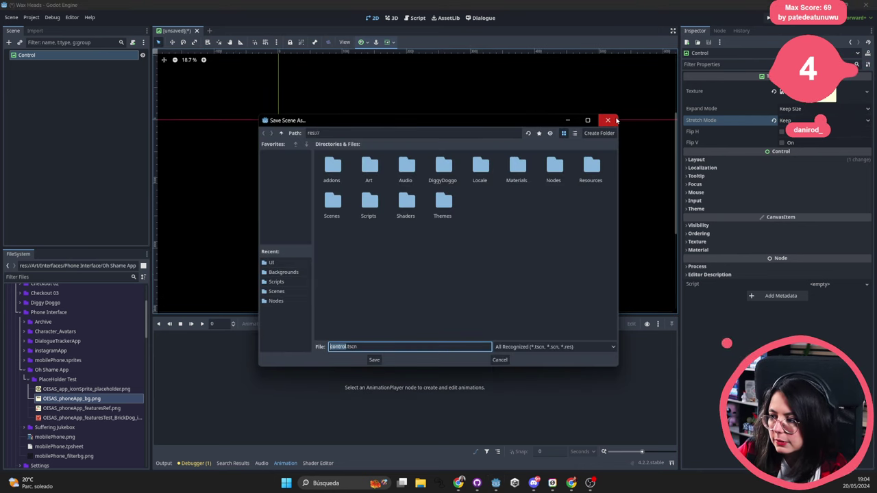
{"action": "double_click", "coordinate": [553, 166]}
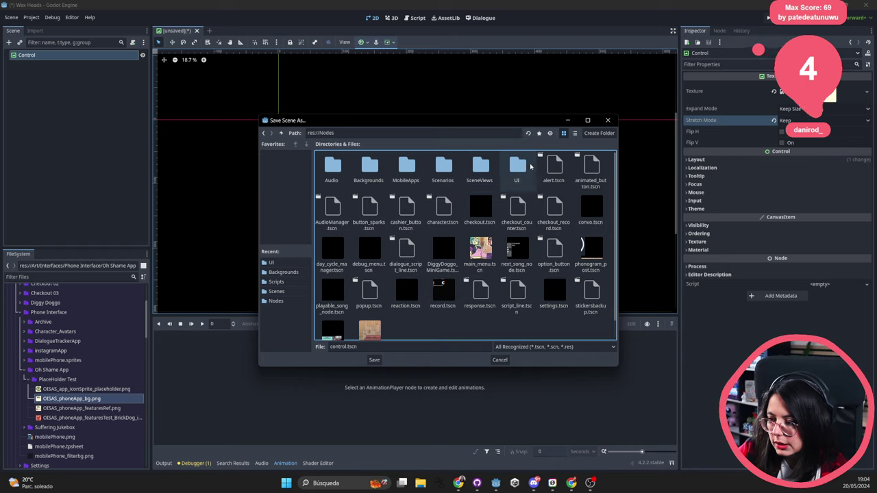
{"action": "double_click", "coordinate": [404, 167]}
{"action": "left_click", "coordinate": [338, 346]}
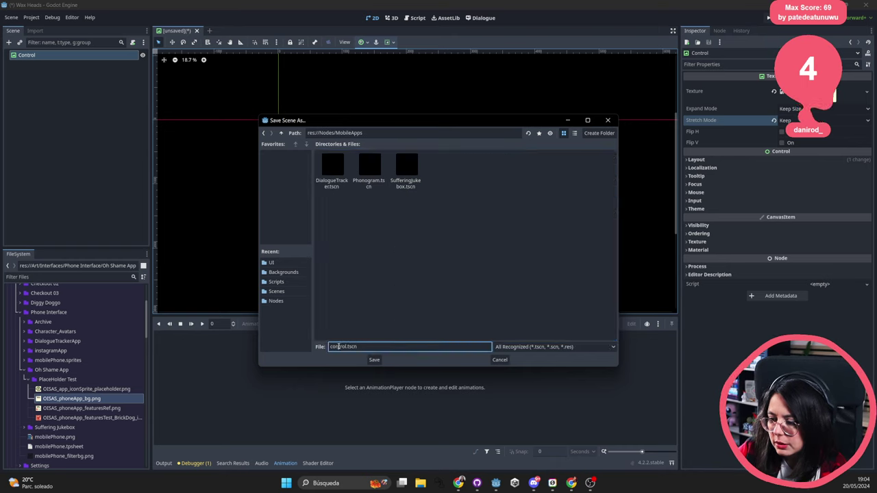
{"action": "left_click_drag", "start_coordinate": [346, 347], "coordinate": [279, 348]}
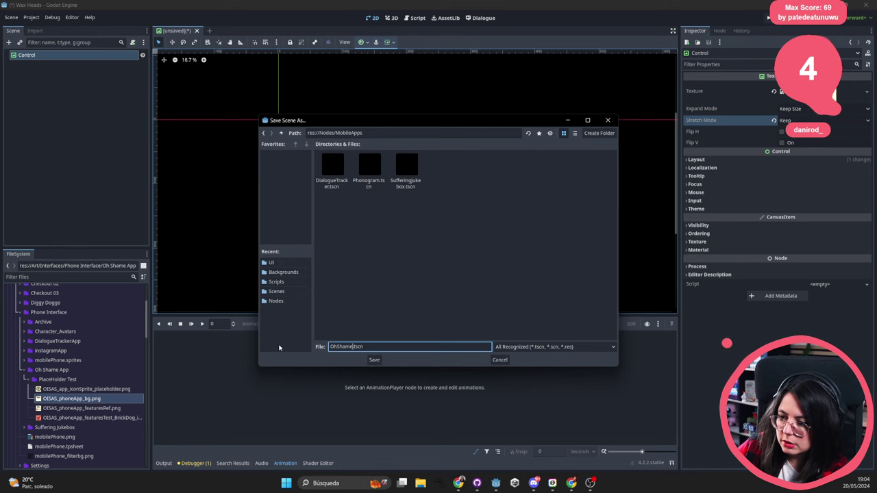
{"action": "key", "text": "Return"}
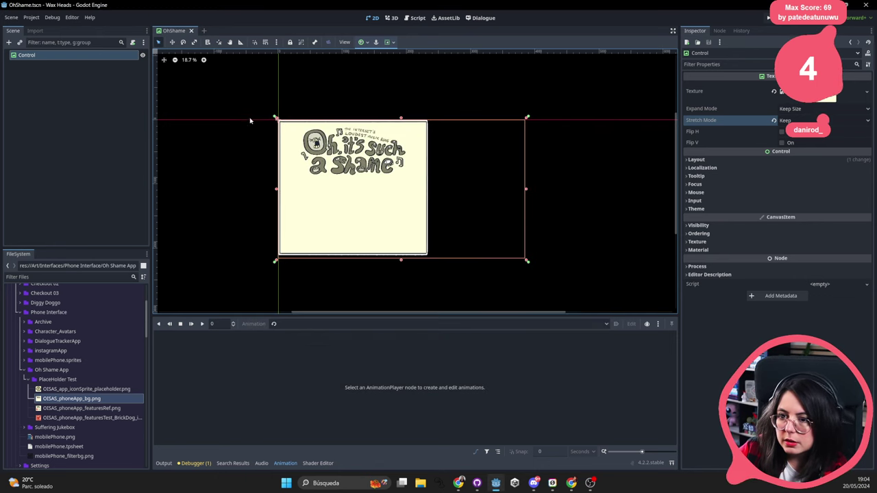
Drag OISAS_phoneApp_featuresRef.png from the FileSystem dock into the OhShame scene.
{"action": "scroll", "coordinate": [434, 229], "scroll_direction": "up", "scroll_amount": 3}
{"action": "scroll", "coordinate": [425, 218], "scroll_direction": "up", "scroll_amount": 1}
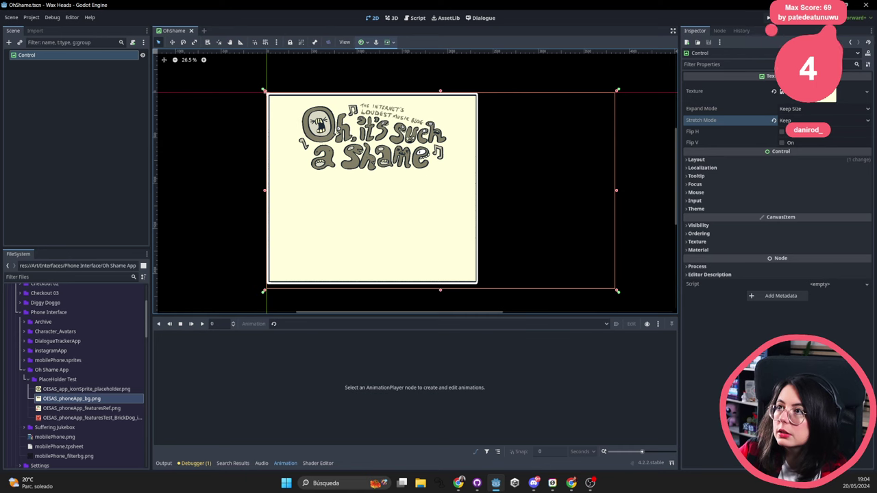
{"action": "scroll", "coordinate": [336, 235], "scroll_direction": "down", "scroll_amount": 3}
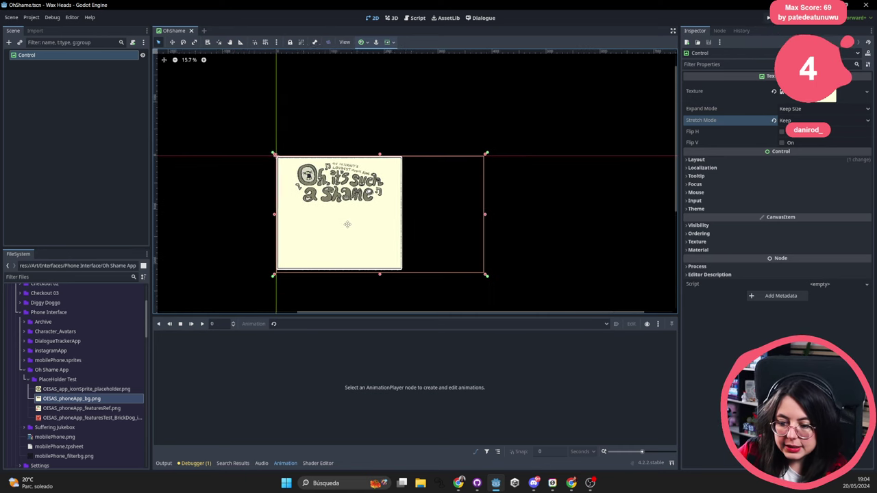
{"action": "key", "text": "Down"}
{"action": "left_click_drag", "start_coordinate": [421, 179], "coordinate": [368, 155]}
Move the new OisasPhoneAppFeaturesRef sprite above the Oh Shame background and frame both.
{"action": "middle_click_drag", "start_coordinate": [368, 155], "coordinate": [433, 180]}
{"action": "left_click", "coordinate": [411, 116]}
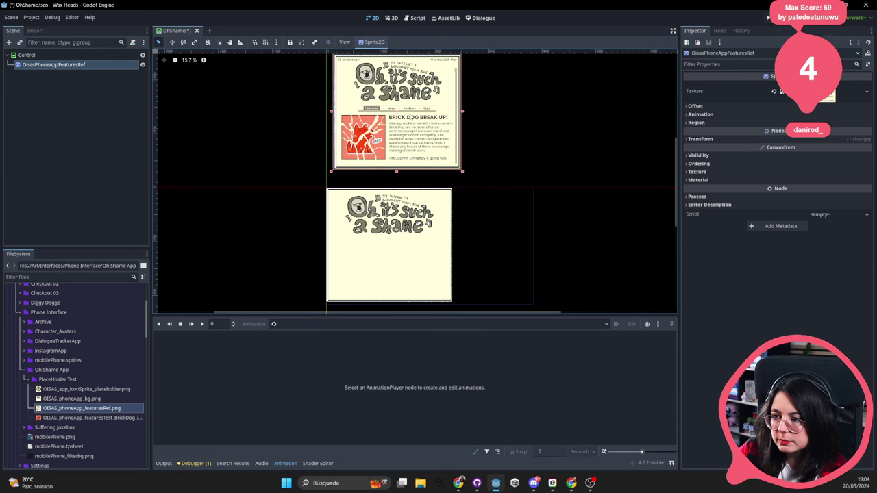
{"action": "left_click_drag", "start_coordinate": [412, 116], "coordinate": [382, 109]}
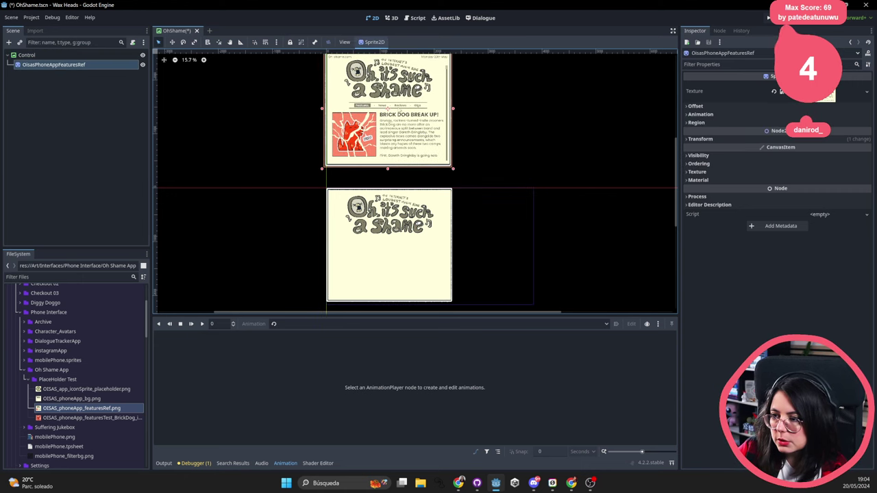
{"action": "scroll", "coordinate": [340, 60], "scroll_direction": "up", "scroll_amount": 1}
{"action": "middle_click_drag", "start_coordinate": [340, 60], "coordinate": [367, 195]}
{"action": "scroll", "coordinate": [459, 196], "scroll_direction": "down", "scroll_amount": 5, "text": "ctrl"}
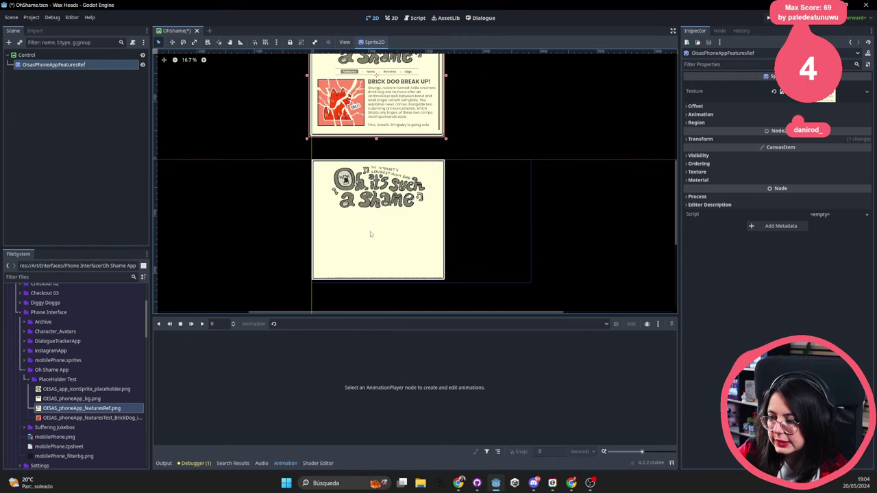
{"action": "middle_click_drag", "start_coordinate": [464, 185], "coordinate": [477, 238]}
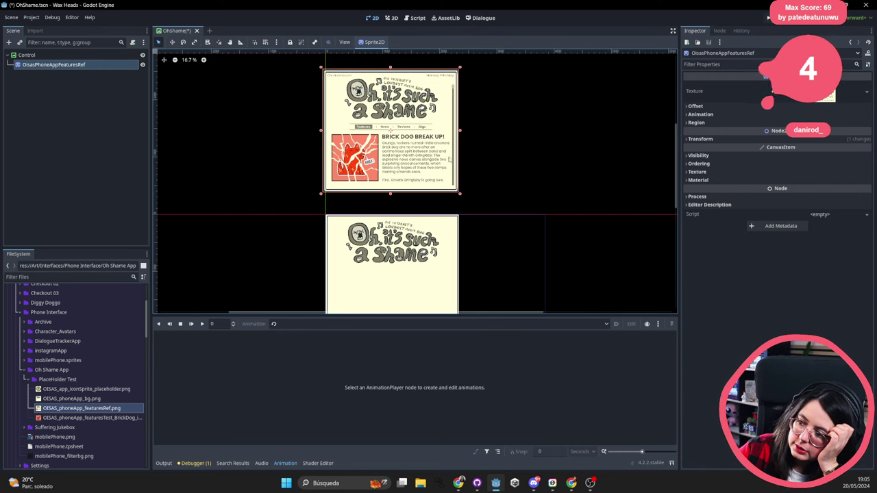
{"action": "scroll", "coordinate": [565, 208], "scroll_direction": "down", "scroll_amount": 3}
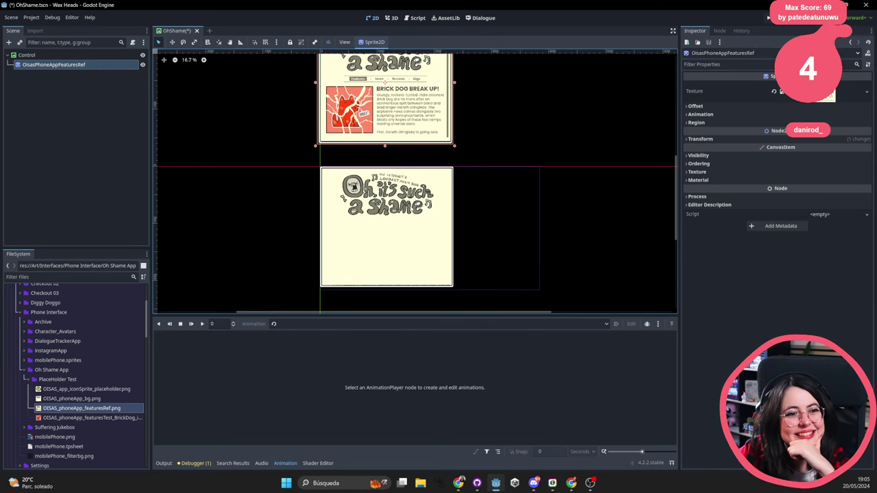
Pan and zoom the 2D view to inspect the features reference and background sprites.
{"action": "middle_click_drag", "start_coordinate": [430, 219], "coordinate": [436, 199]}
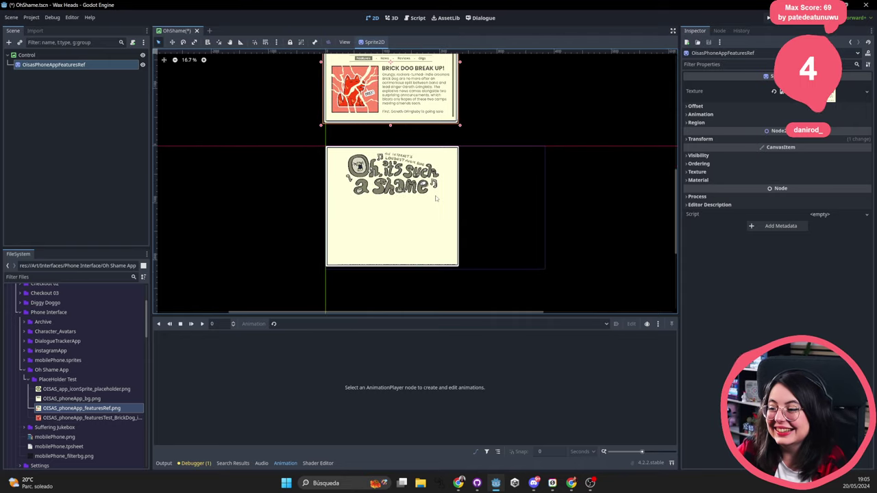
{"action": "scroll", "coordinate": [436, 198], "scroll_direction": "up", "scroll_amount": 3}
{"action": "middle_click_drag", "start_coordinate": [399, 132], "coordinate": [400, 209]}
{"action": "middle_click_drag", "start_coordinate": [401, 288], "coordinate": [370, 201]}
{"action": "middle_click_drag", "start_coordinate": [370, 270], "coordinate": [377, 76]}
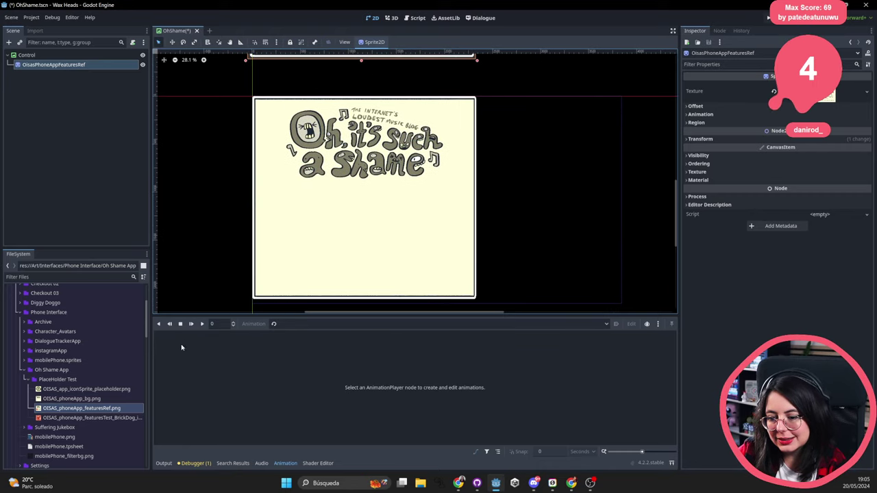
{"action": "scroll", "coordinate": [370, 131], "scroll_direction": "down", "scroll_amount": 1}
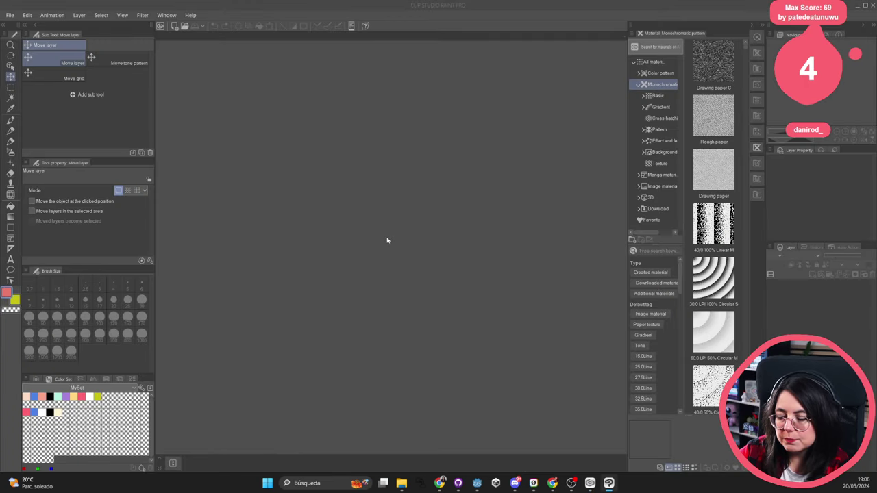
Rectangle-select the title artwork at the top of the background image and cut it.
{"action": "left_click", "coordinate": [402, 483]}
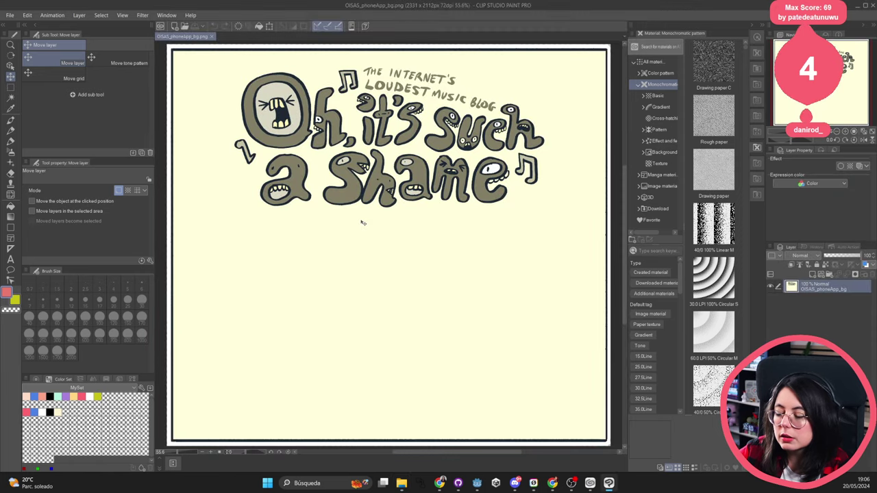
{"action": "scroll", "coordinate": [461, 176], "scroll_direction": "down", "scroll_amount": 2}
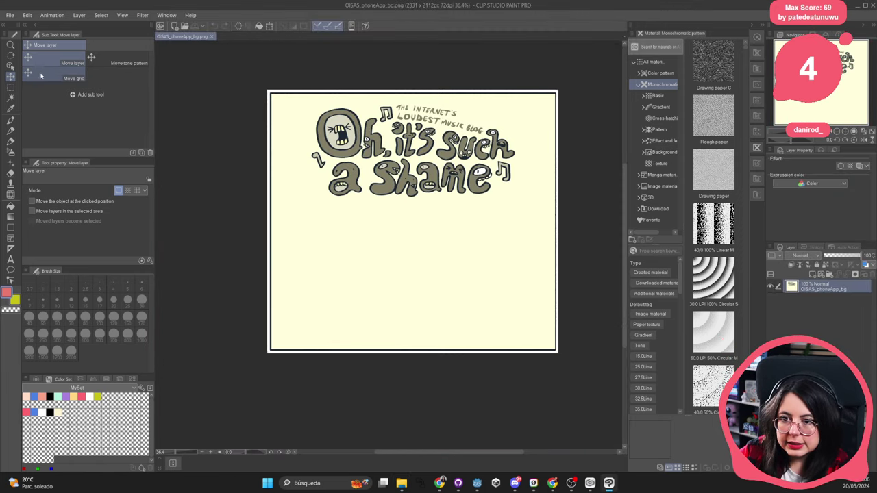
{"action": "left_click", "coordinate": [11, 88]}
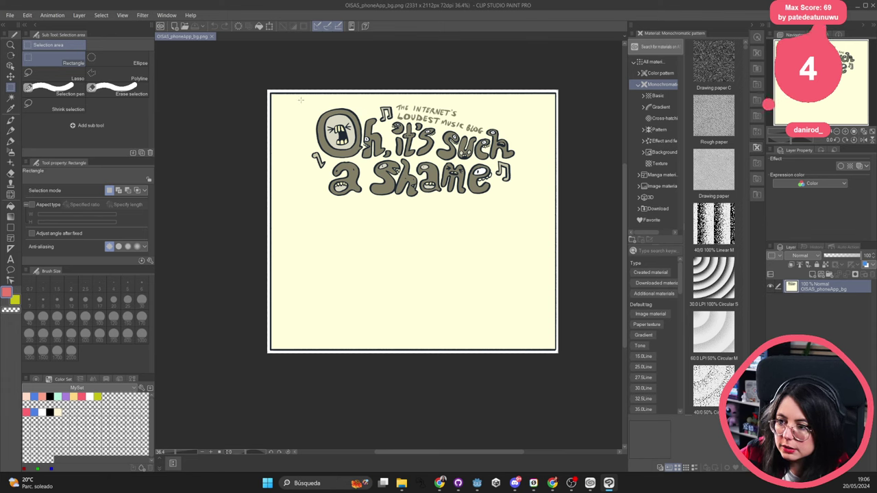
{"action": "left_click_drag", "start_coordinate": [302, 98], "coordinate": [523, 207]}
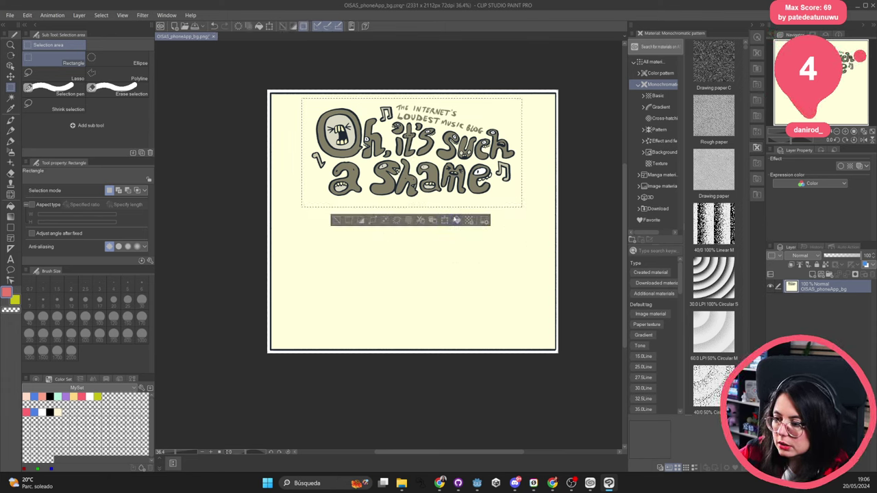
{"action": "left_click", "coordinate": [457, 220]}
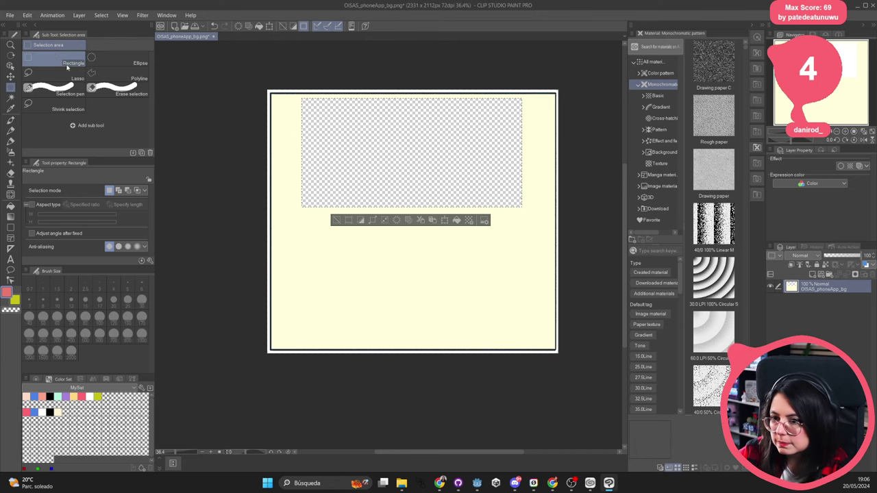
Paste the cut title art onto a new 1500×1500 canvas and shift it left.
{"action": "left_click", "coordinate": [10, 15]}
{"action": "left_click", "coordinate": [20, 23]}
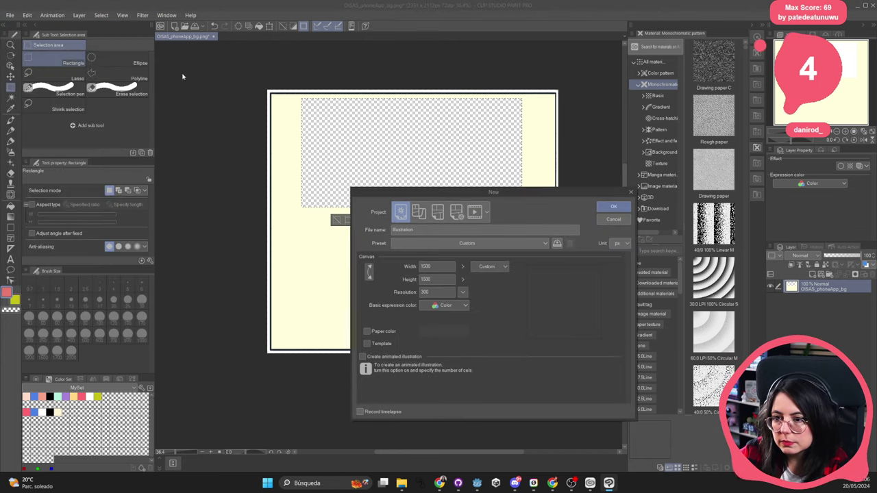
{"action": "left_click", "coordinate": [614, 206]}
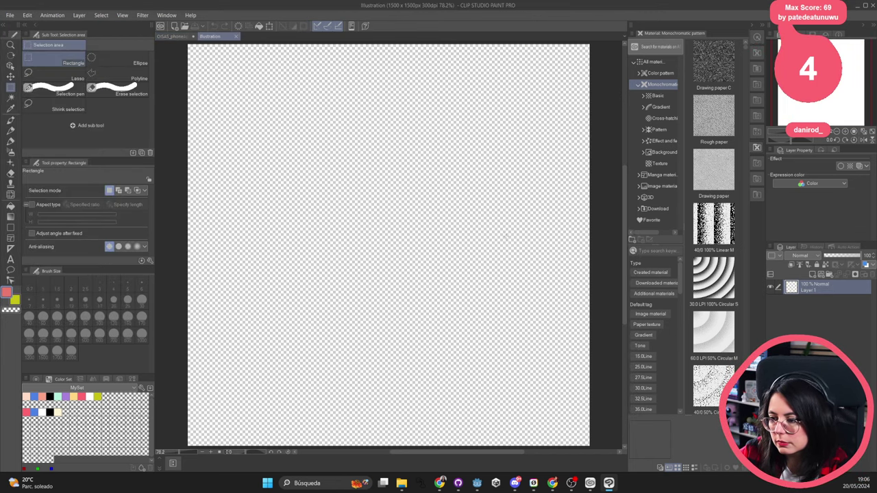
{"action": "key", "text": "ctrl+v"}
{"action": "scroll", "coordinate": [459, 272], "scroll_direction": "down", "scroll_amount": 3}
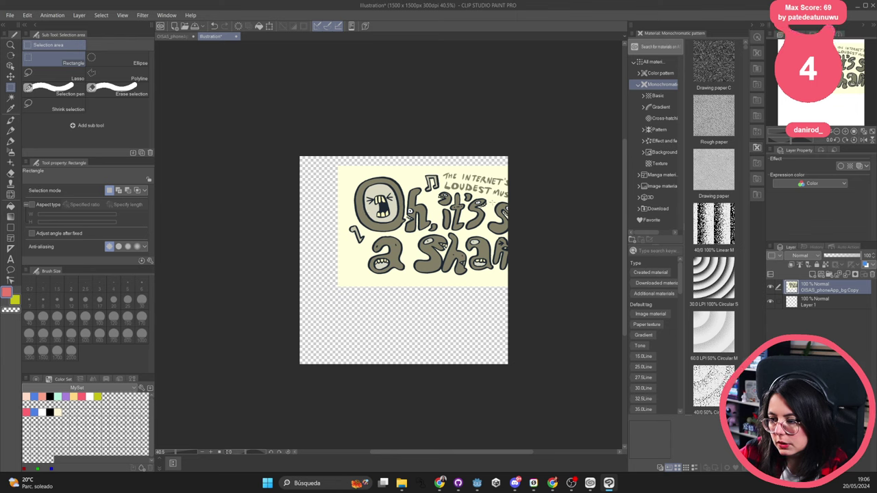
{"action": "left_click", "coordinate": [12, 76]}
{"action": "left_click_drag", "start_coordinate": [412, 226], "coordinate": [362, 225]}
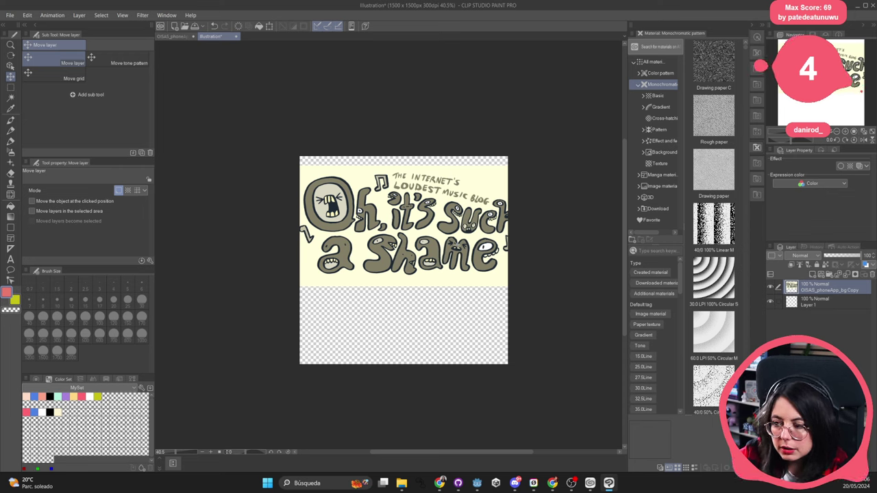
{"action": "left_click", "coordinate": [9, 15]}
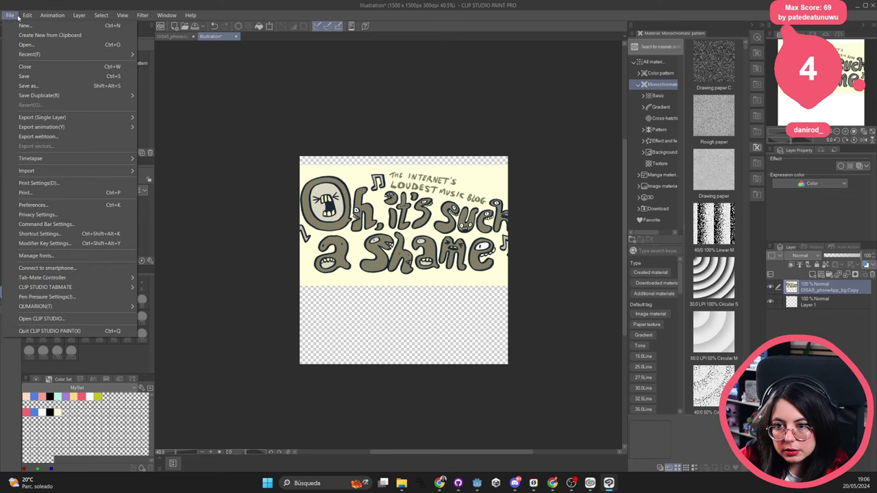
{"action": "left_click", "coordinate": [10, 15]}
{"action": "right_click", "coordinate": [803, 288]}
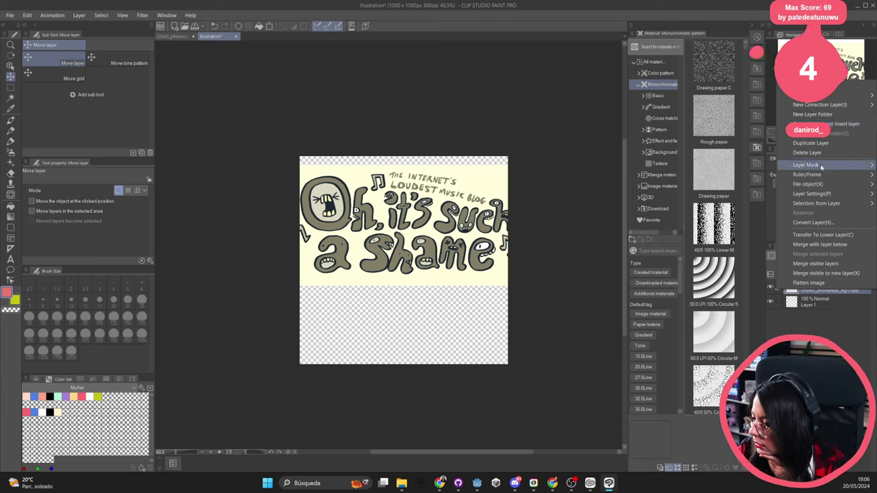
{"action": "mouse_move", "coordinate": [817, 187]}
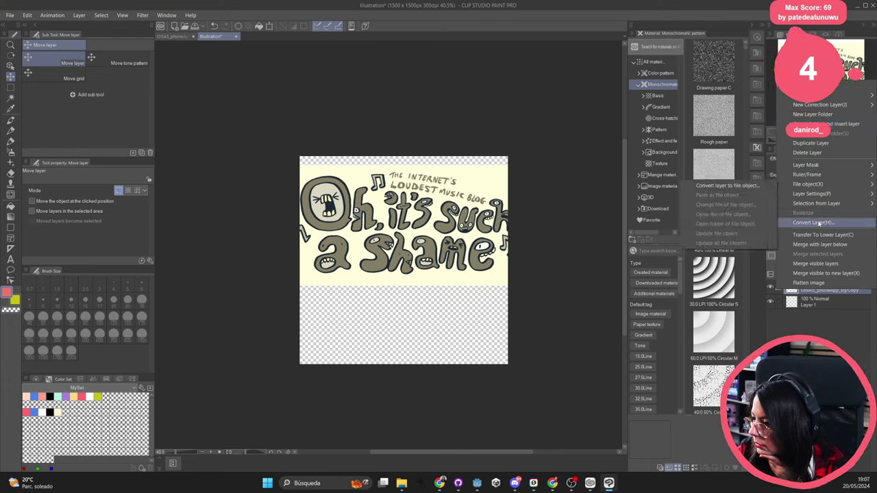
{"action": "left_click", "coordinate": [550, 266]}
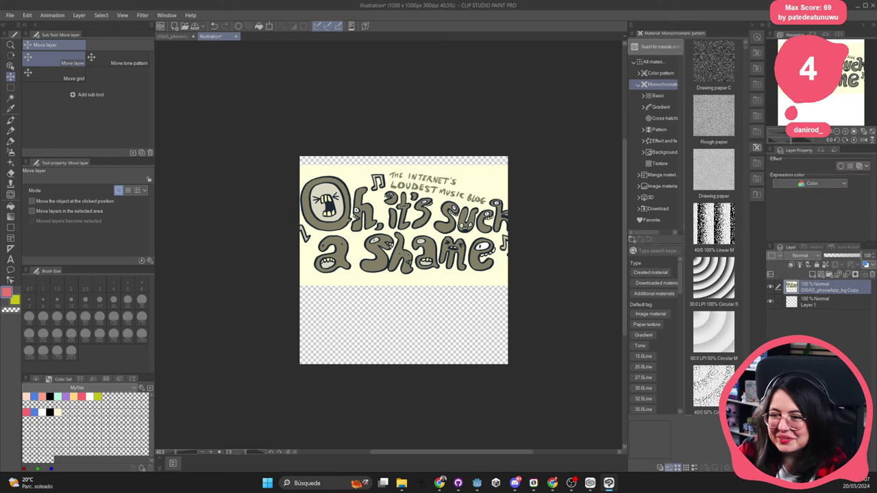
{"action": "left_click", "coordinate": [42, 15]}
{"action": "mouse_move", "coordinate": [88, 16]}
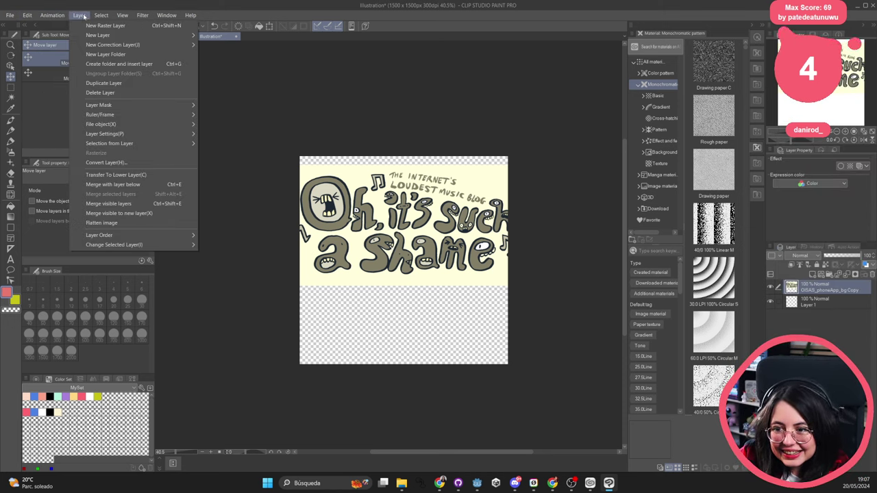
{"action": "mouse_move", "coordinate": [24, 17]}
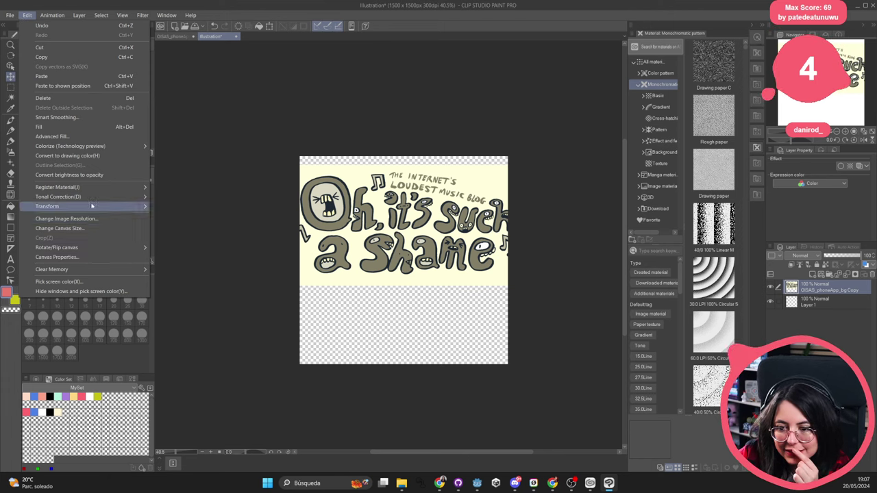
{"action": "mouse_move", "coordinate": [92, 206]}
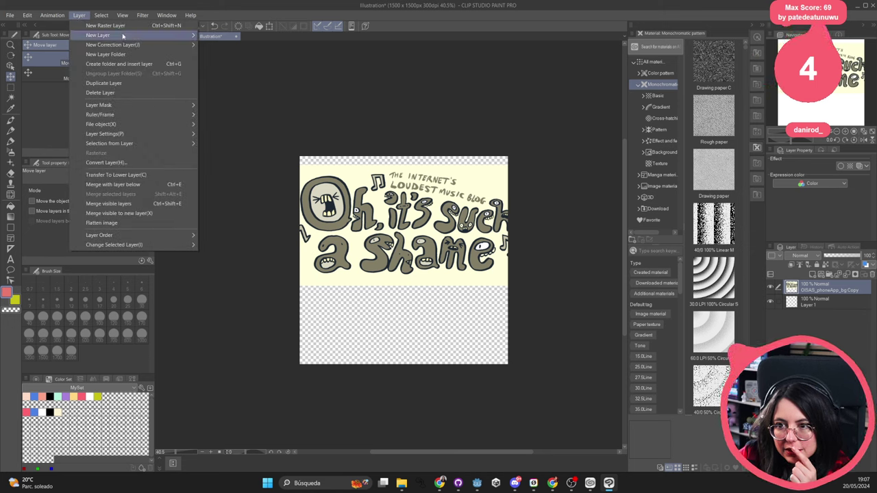
{"action": "mouse_move", "coordinate": [124, 35]}
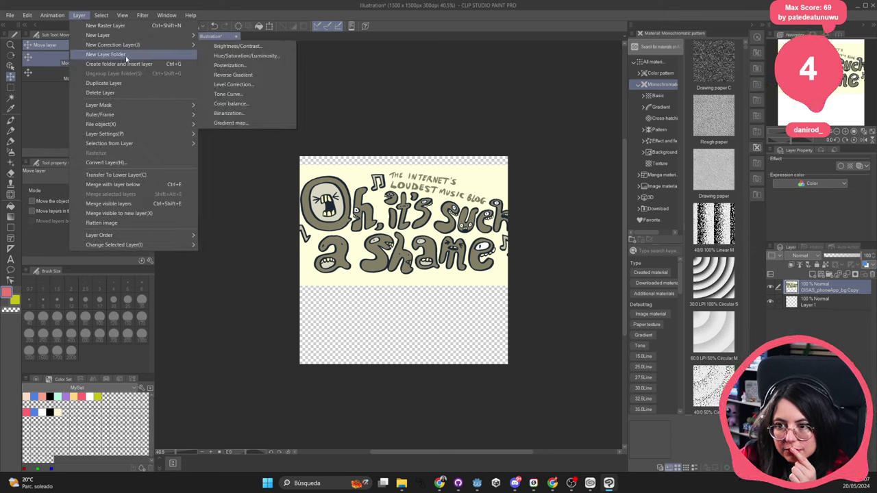